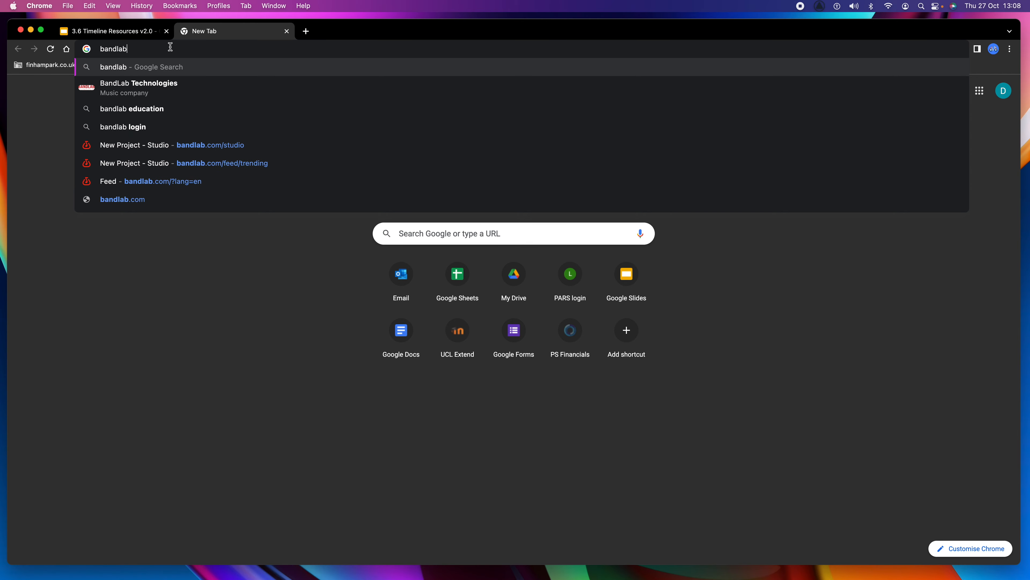
Search Google for bandlab and open the BandLab: Make Music Online website
{"action": "key", "text": "Return"}
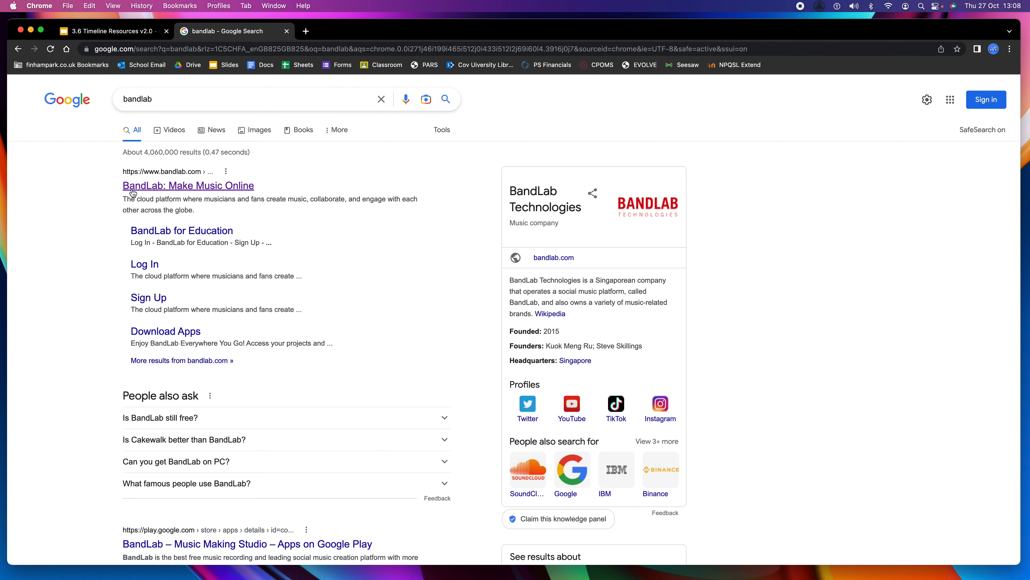
{"action": "left_click", "coordinate": [234, 191]}
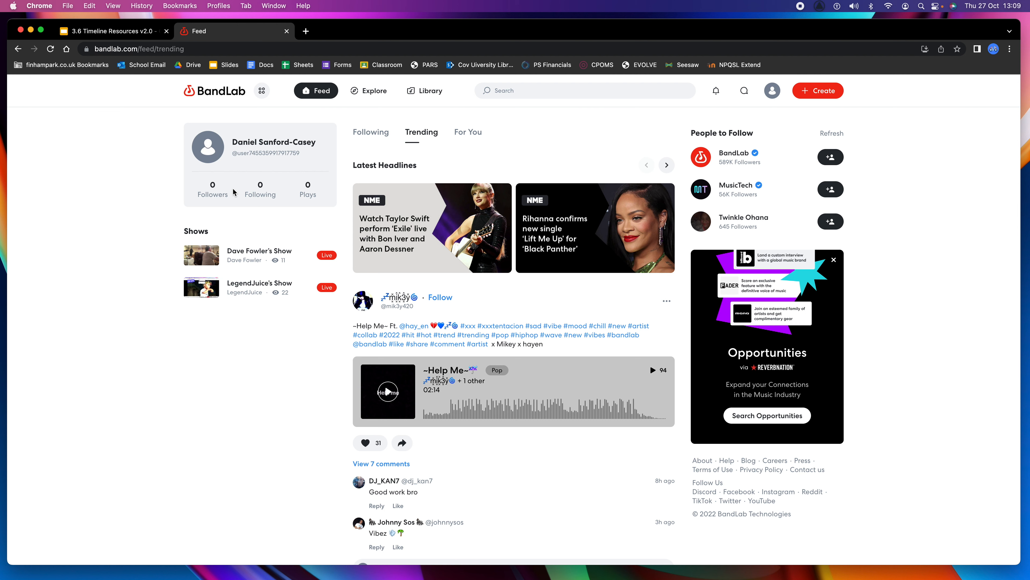
Remove the 3.6 Timeline Resources v2.0 slides from the browser window and enlarge the BandLab window to fill the screen
{"action": "left_click", "coordinate": [110, 32]}
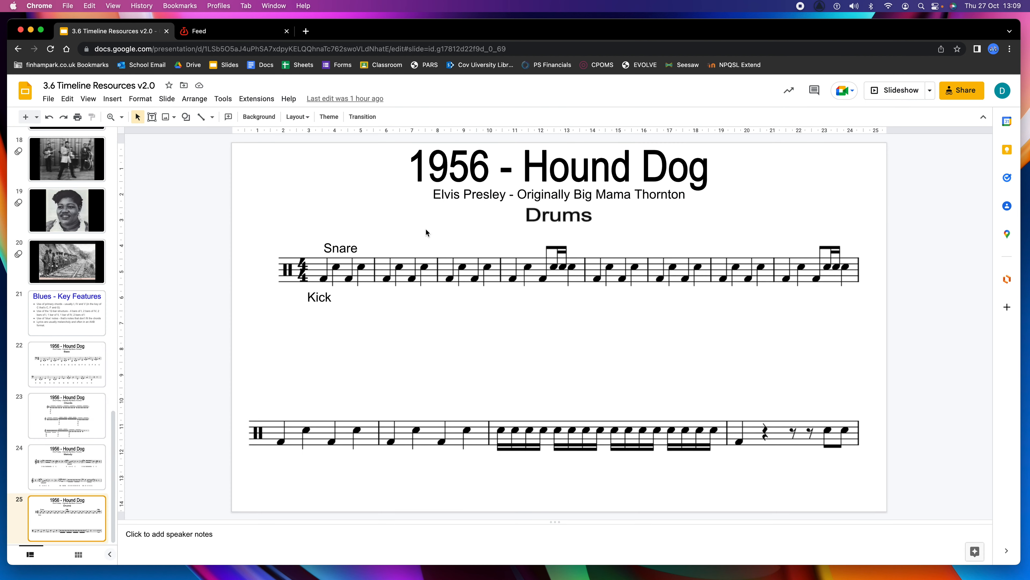
{"action": "key", "text": "super+w"}
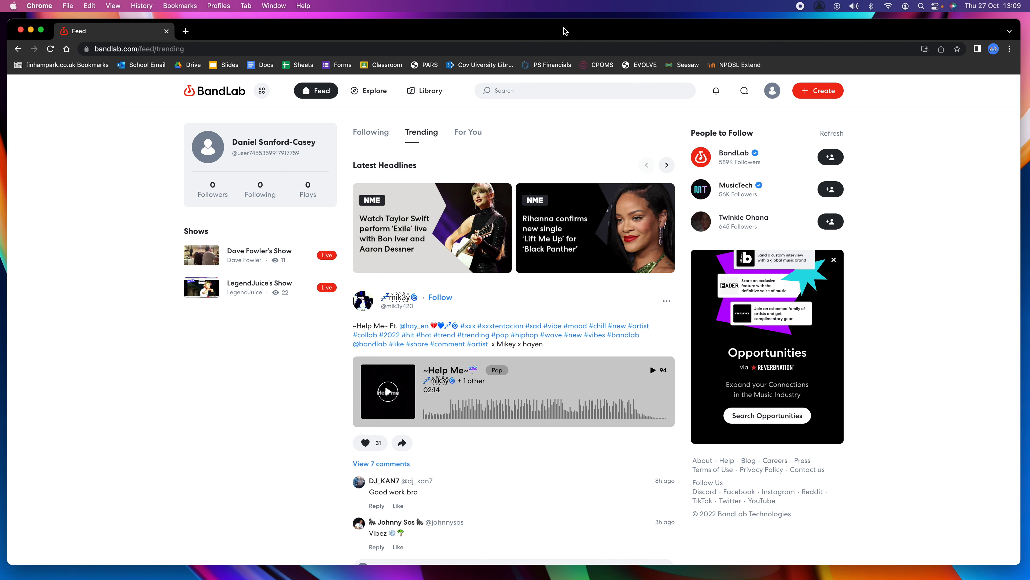
{"action": "left_click_drag", "start_coordinate": [565, 31], "coordinate": [558, 25]}
{"action": "left_click_drag", "start_coordinate": [1011, 556], "coordinate": [1027, 576]}
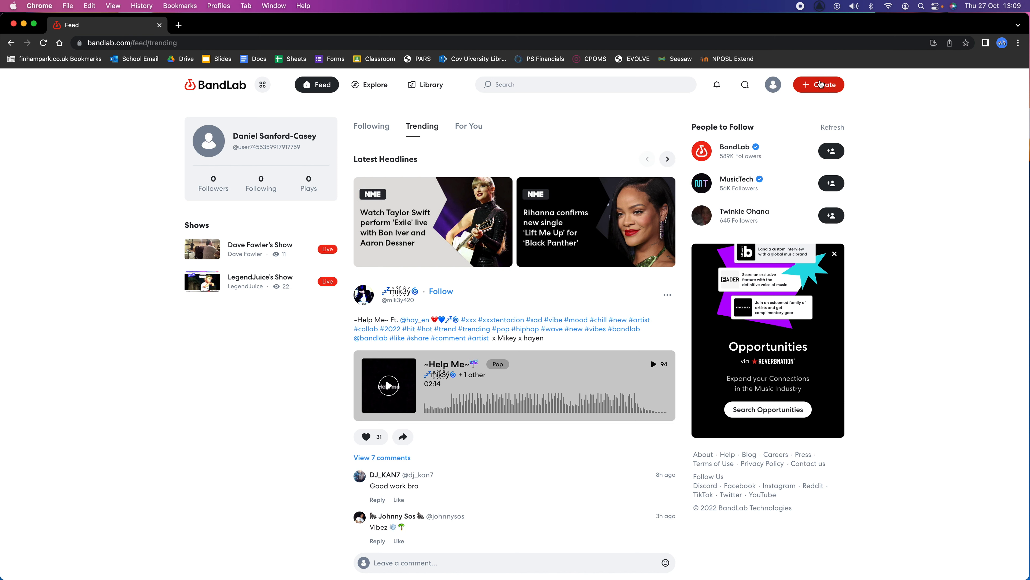
Create an empty new project with a MIDI instrument track and turn on the metronome
{"action": "left_click", "coordinate": [834, 91]}
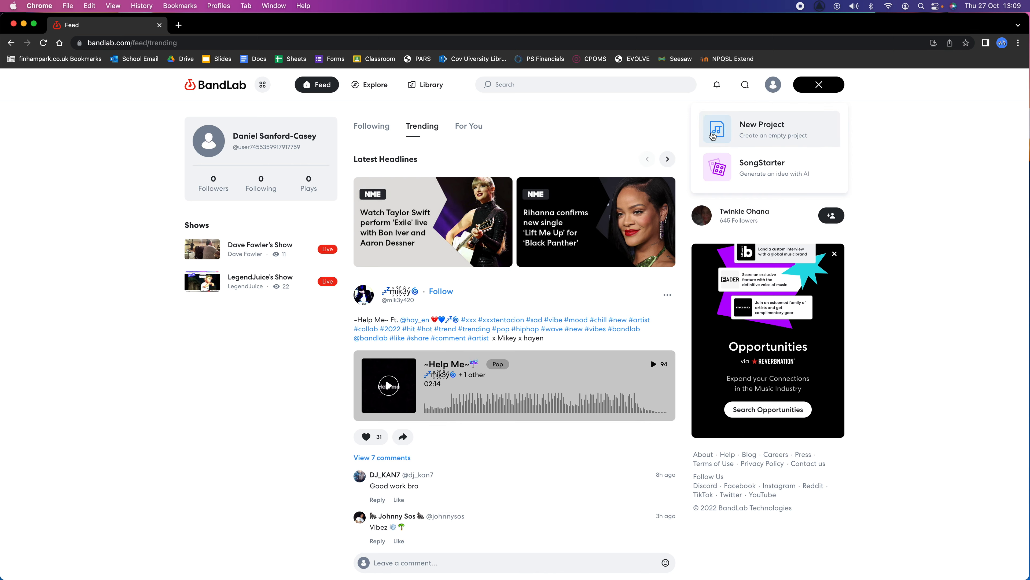
{"action": "left_click", "coordinate": [756, 131]}
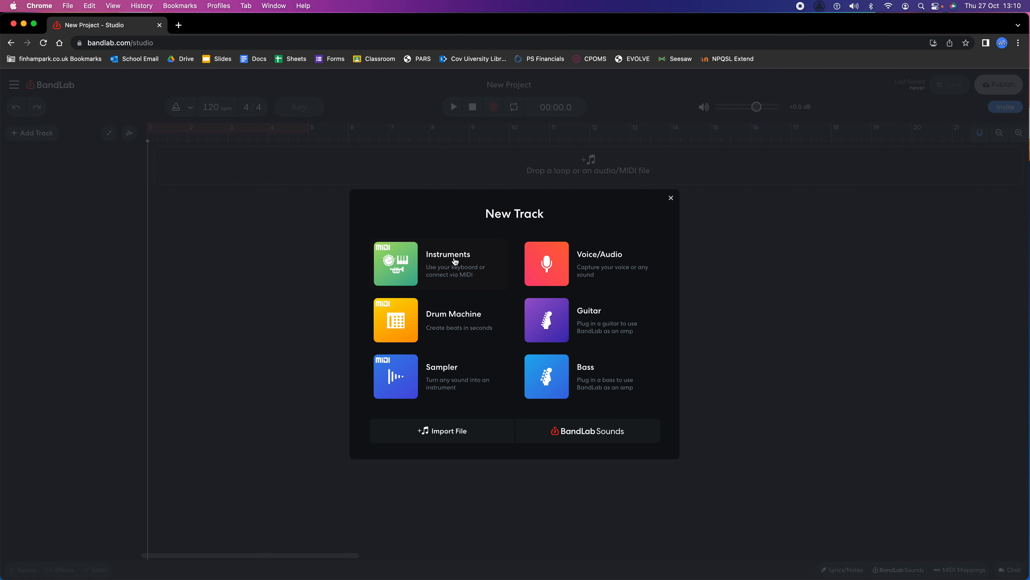
{"action": "left_click", "coordinate": [407, 264]}
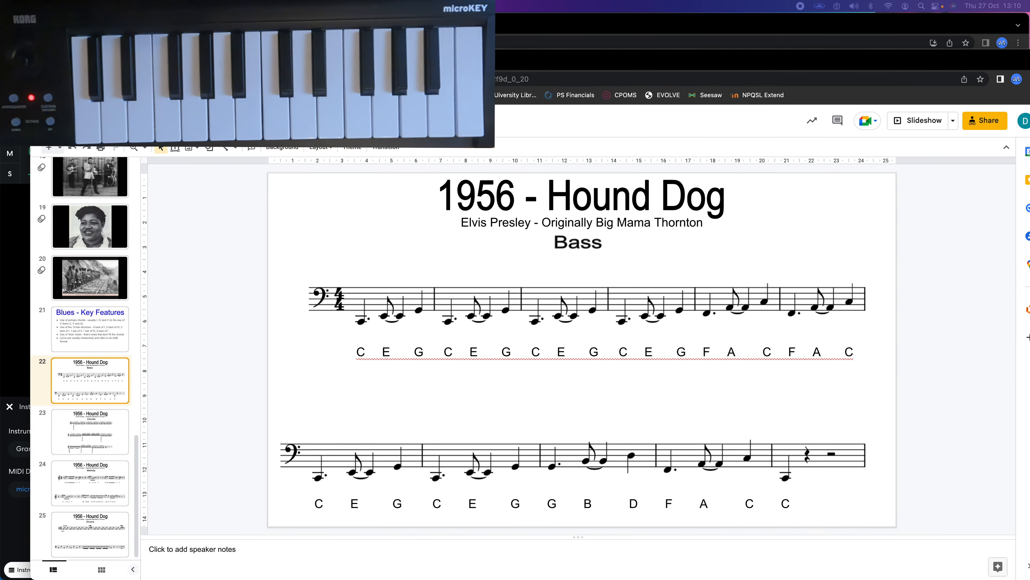
{"action": "left_click_drag", "start_coordinate": [406, 61], "coordinate": [404, 55]}
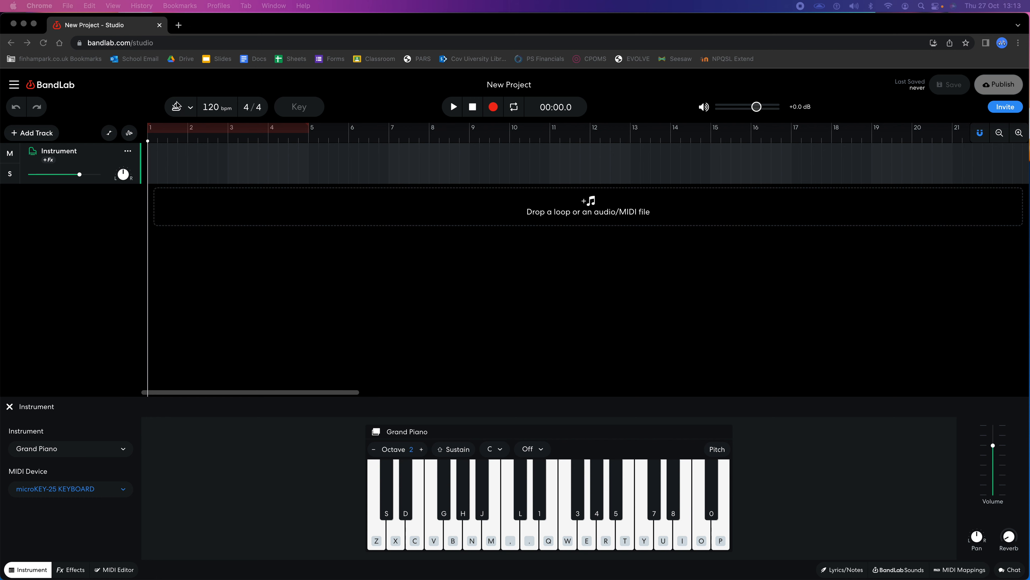
{"action": "left_click", "coordinate": [175, 108]}
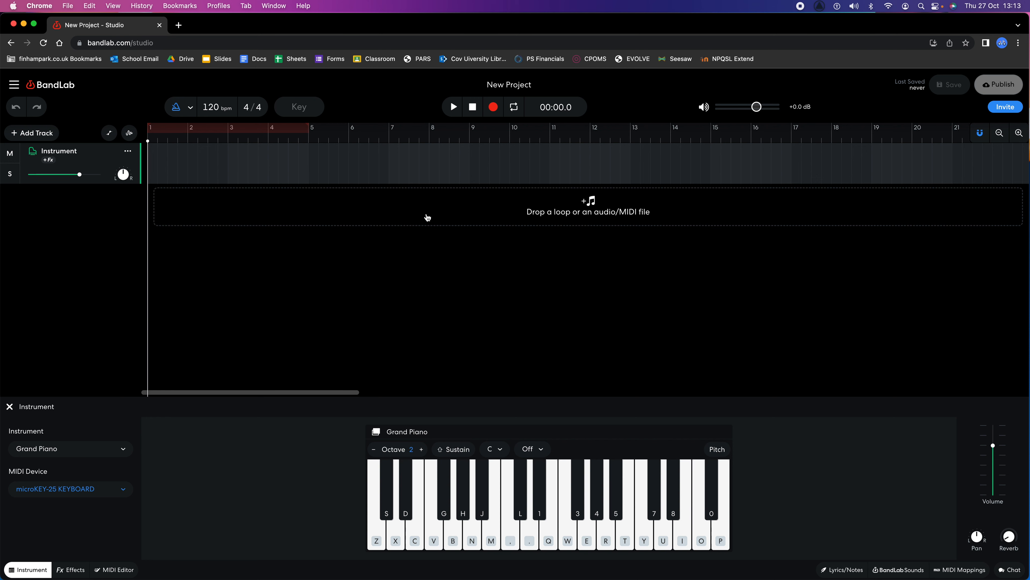
{"action": "left_click", "coordinate": [494, 108]}
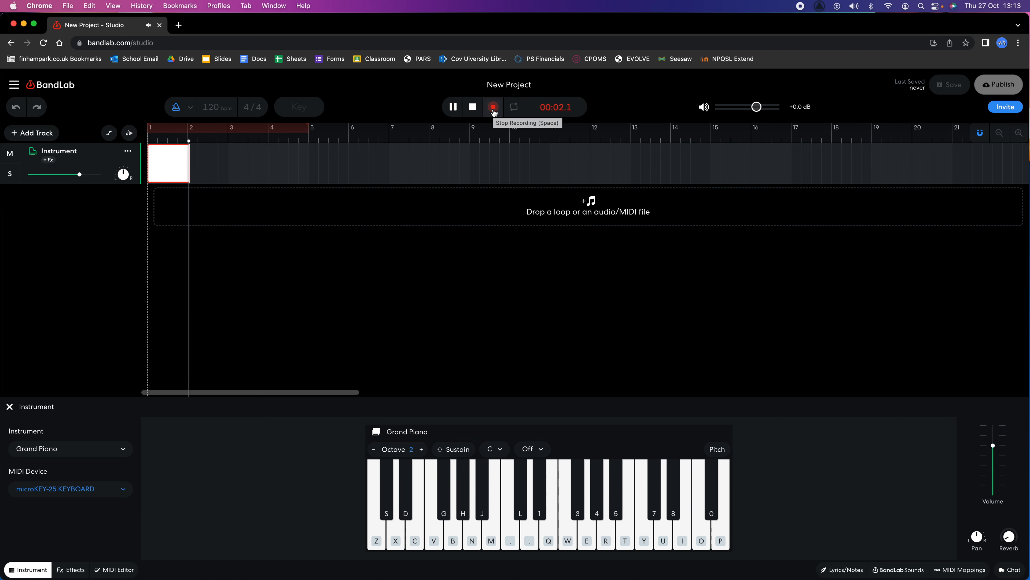
{"action": "left_click", "coordinate": [475, 111]}
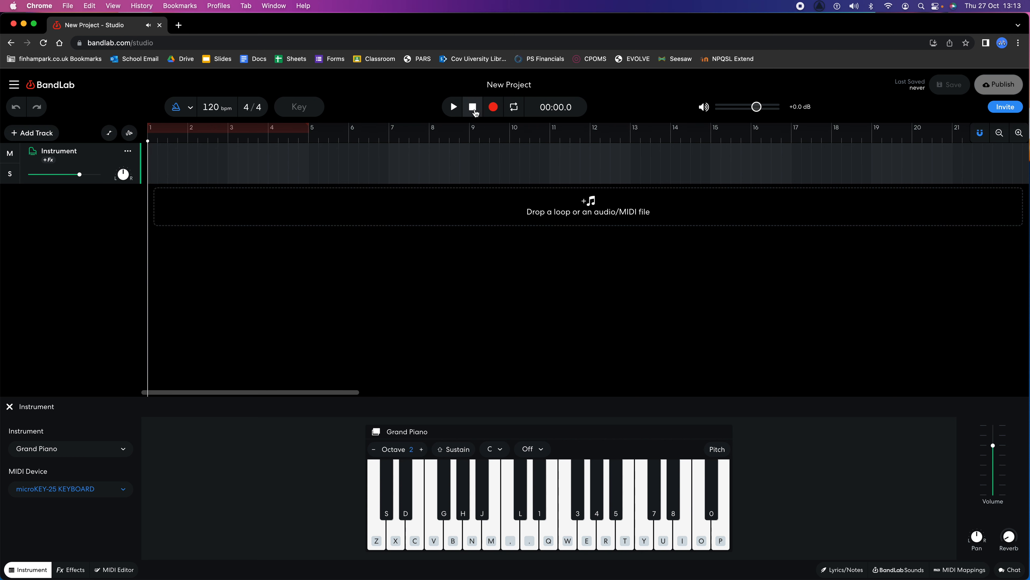
{"action": "left_click", "coordinate": [493, 108]}
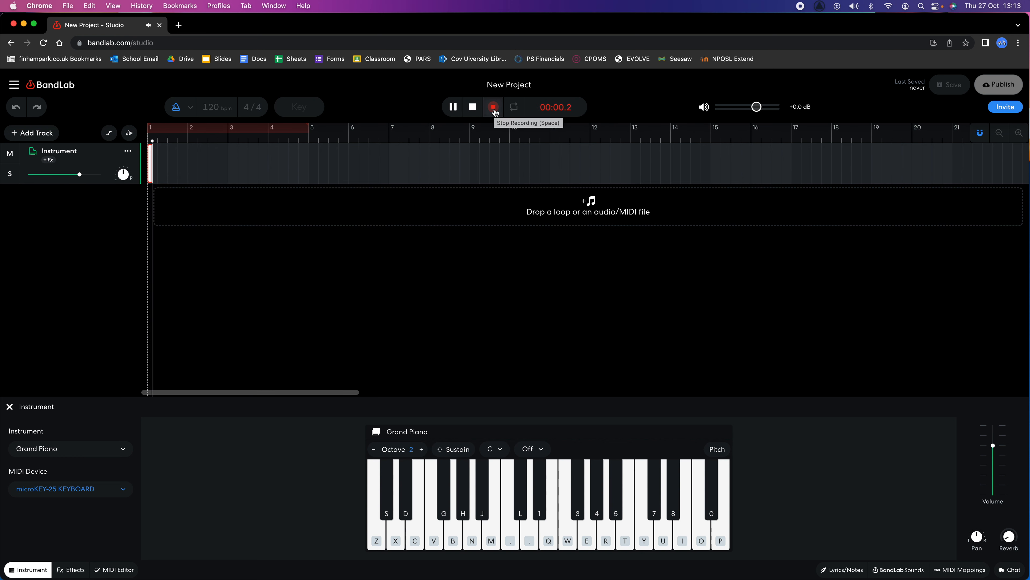
{"action": "left_click", "coordinate": [472, 111]}
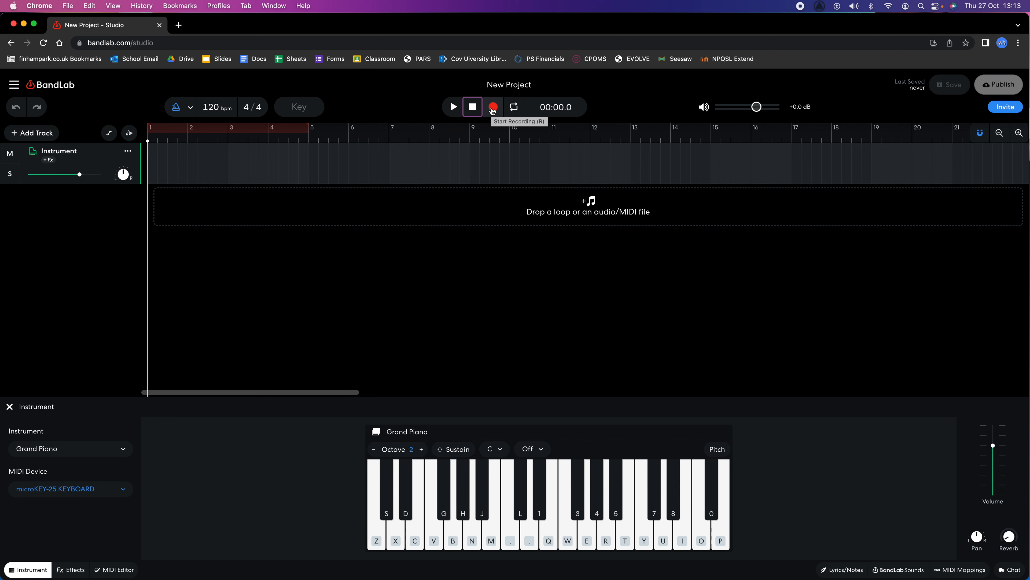
Record the C-E-G bass pattern over the first four bars of the instrument track and play the take back from the start
{"action": "left_click", "coordinate": [493, 108]}
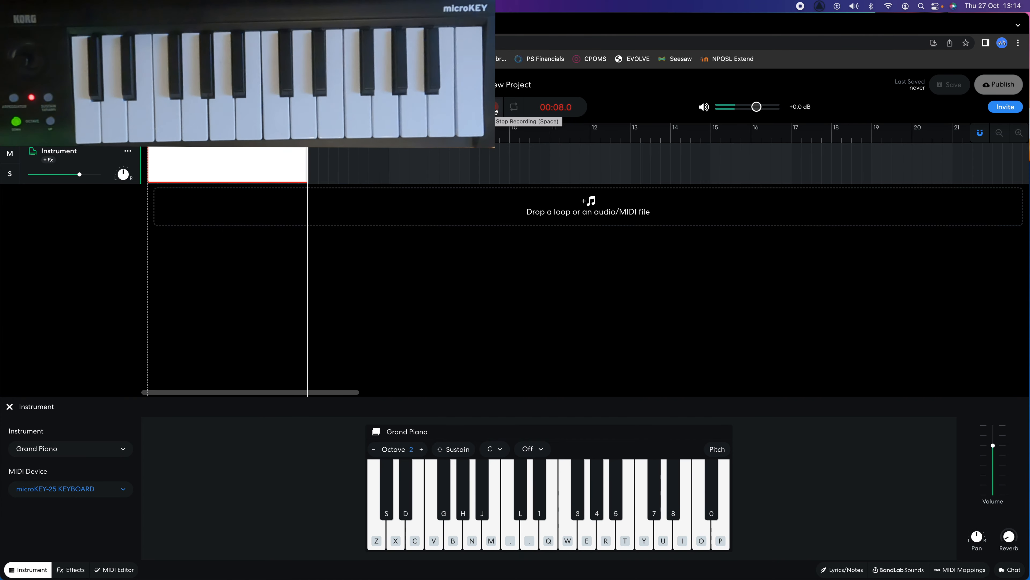
{"action": "left_click", "coordinate": [496, 109]}
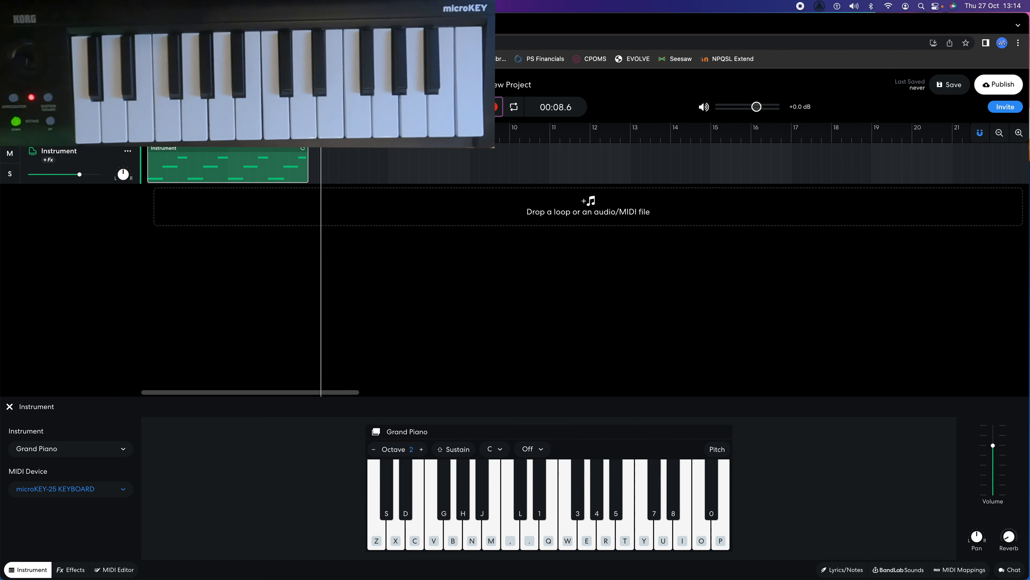
{"action": "left_click", "coordinate": [148, 134]}
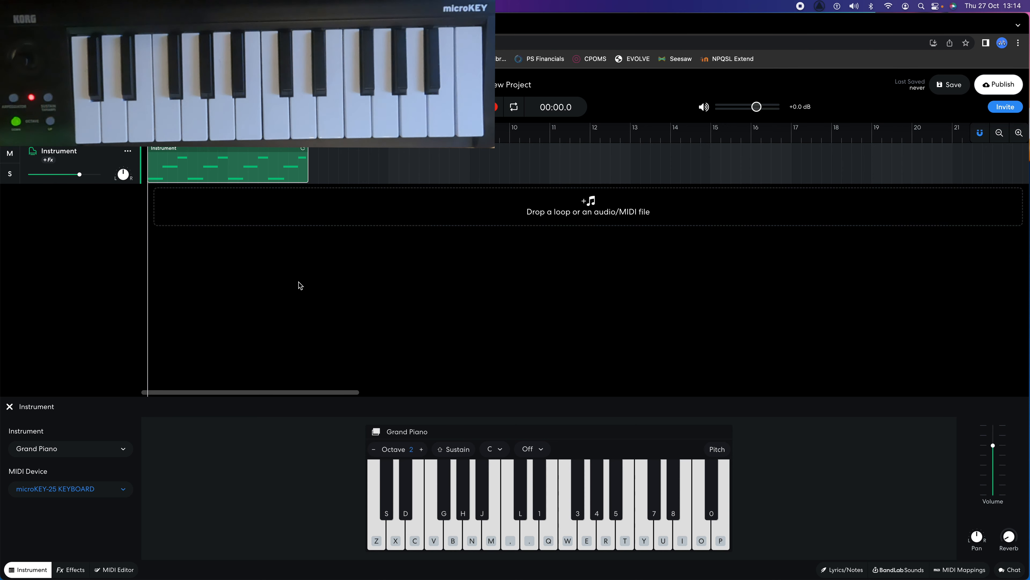
{"action": "key", "text": "space"}
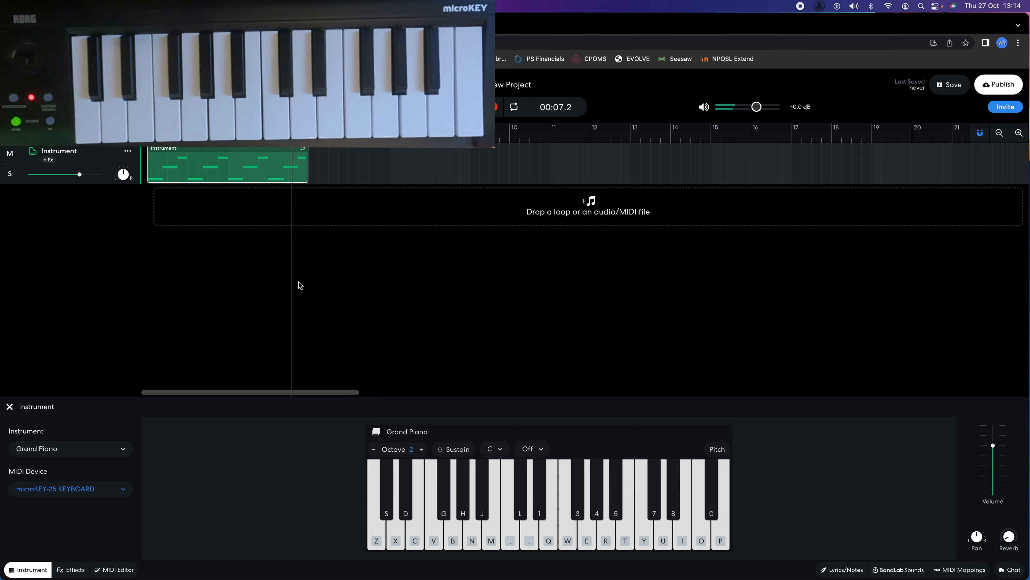
{"action": "key", "text": "space"}
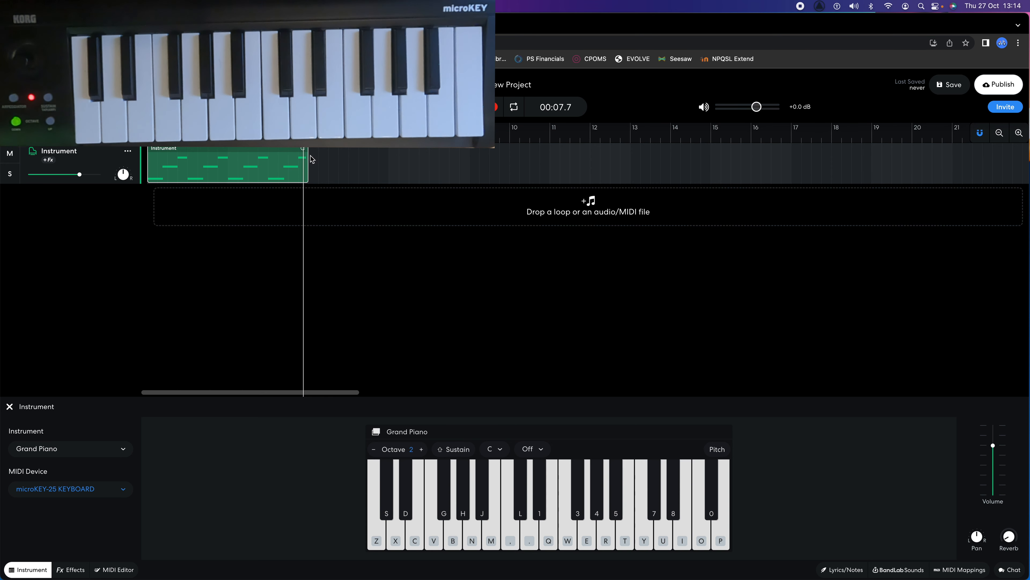
Record the F-A-C bass pattern over bars 5 and 6 of the instrument track
{"action": "key", "text": "space"}
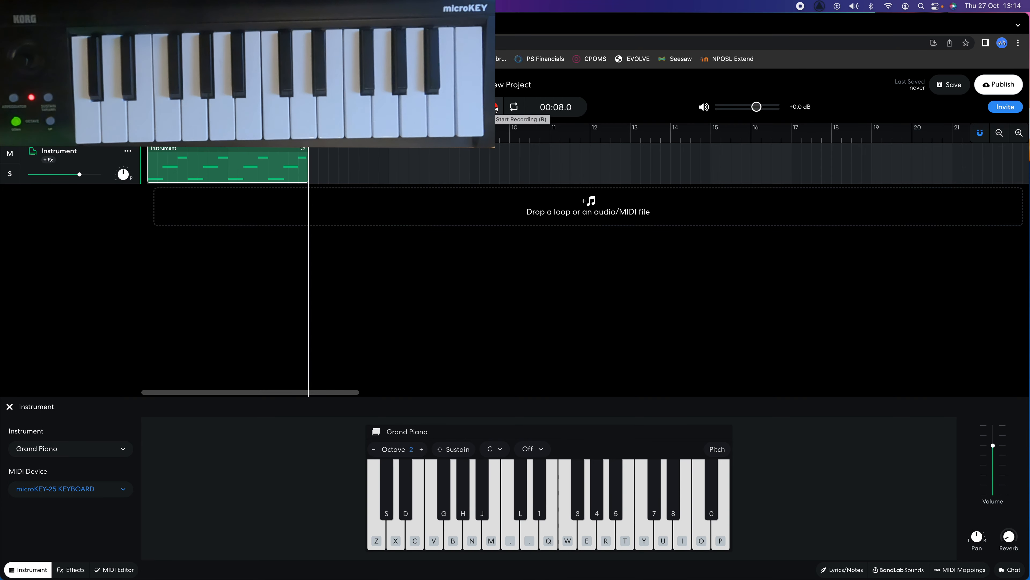
{"action": "left_click", "coordinate": [496, 107]}
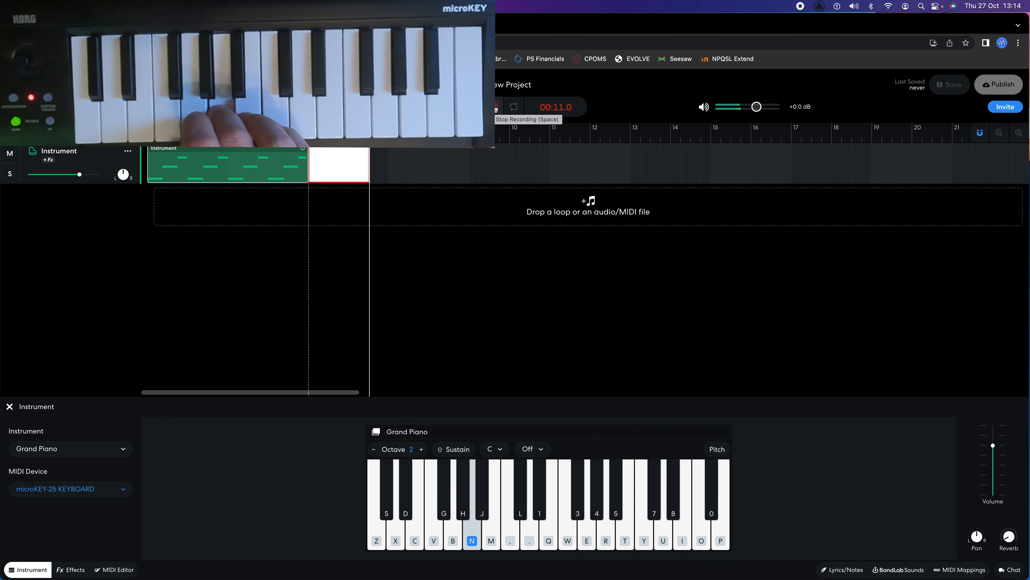
{"action": "left_click", "coordinate": [495, 108]}
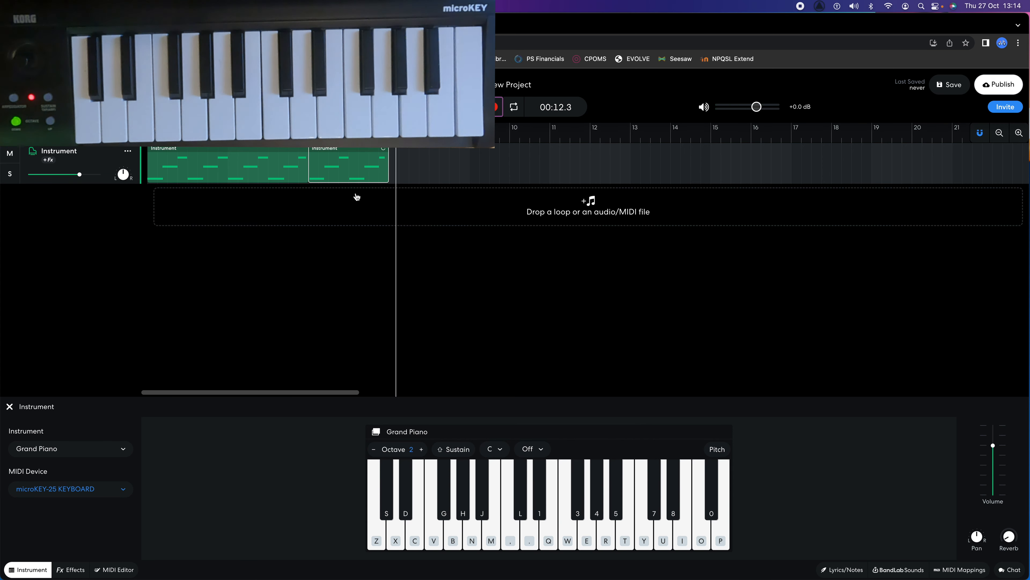
Record the C-E-G bass pattern over bars 7 and 8 of the instrument track
{"action": "left_click", "coordinate": [390, 135]}
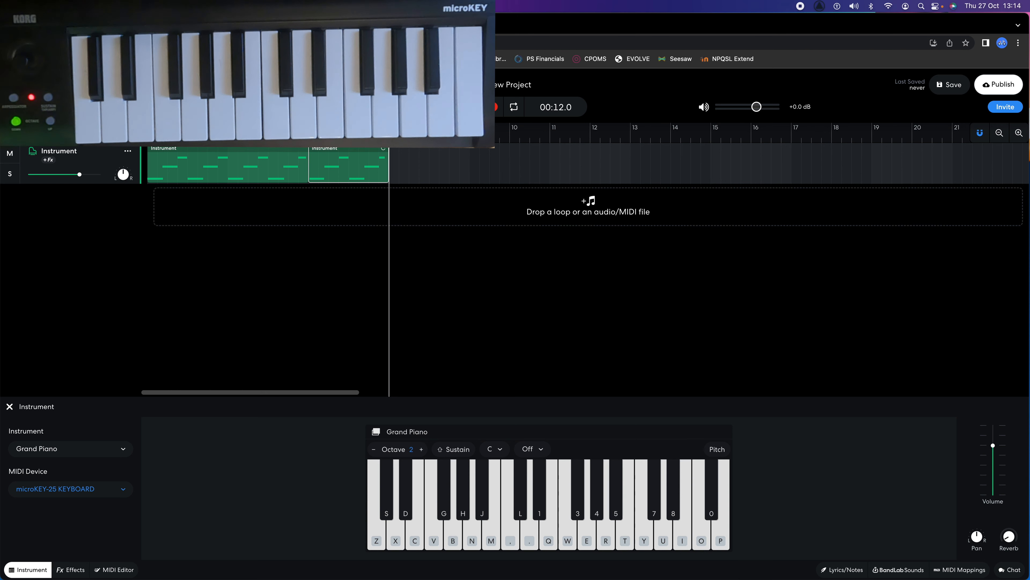
{"action": "left_click", "coordinate": [498, 108]}
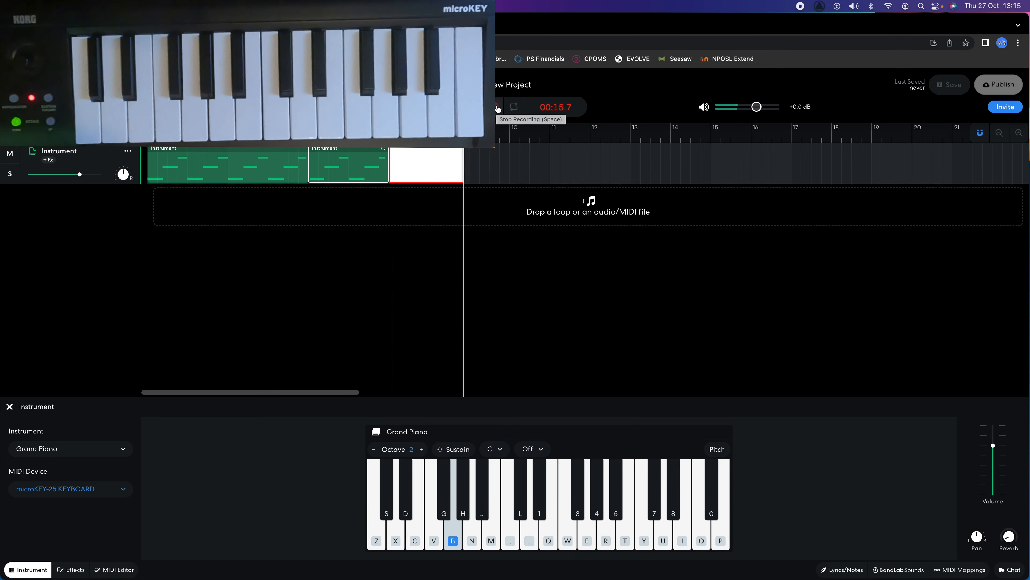
{"action": "left_click", "coordinate": [499, 107]}
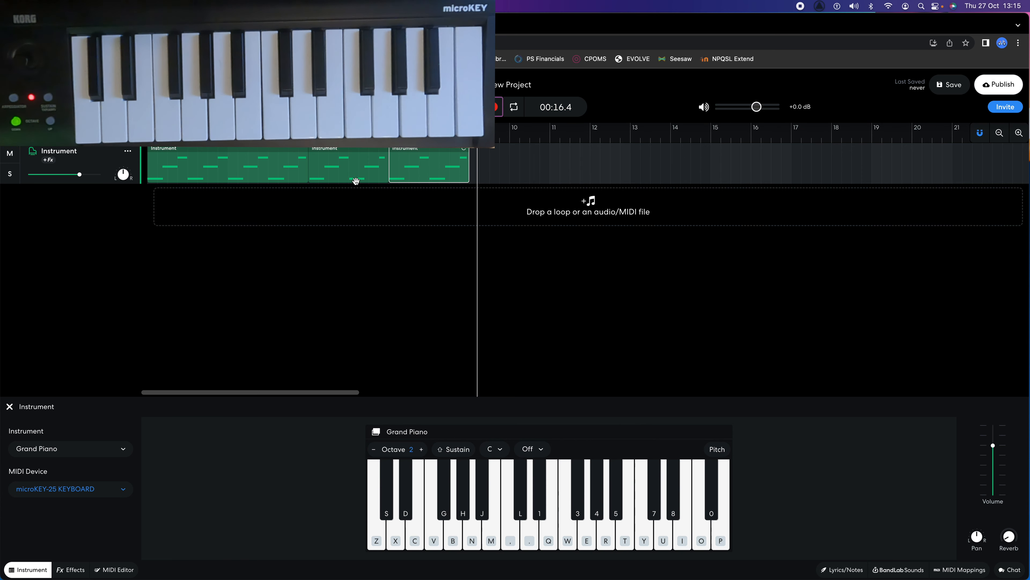
Record the G-B-D bass pattern in bar 9 of the instrument track
{"action": "left_click", "coordinate": [469, 134]}
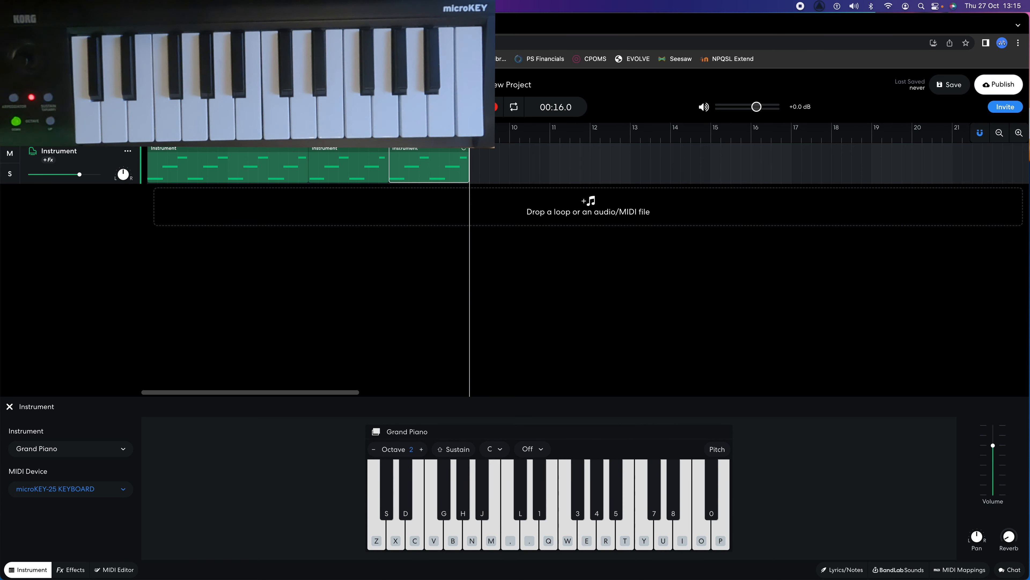
{"action": "left_click", "coordinate": [496, 108]}
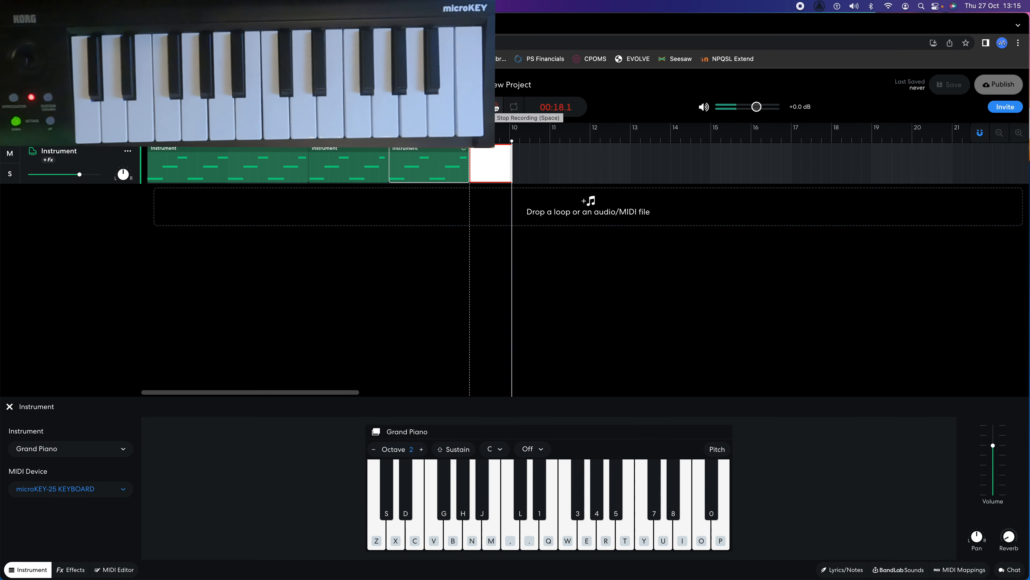
{"action": "left_click", "coordinate": [497, 108]}
Record the closing bass notes from bar 10: the F-A-C pattern followed by a C in bar 11
{"action": "left_click", "coordinate": [510, 142]}
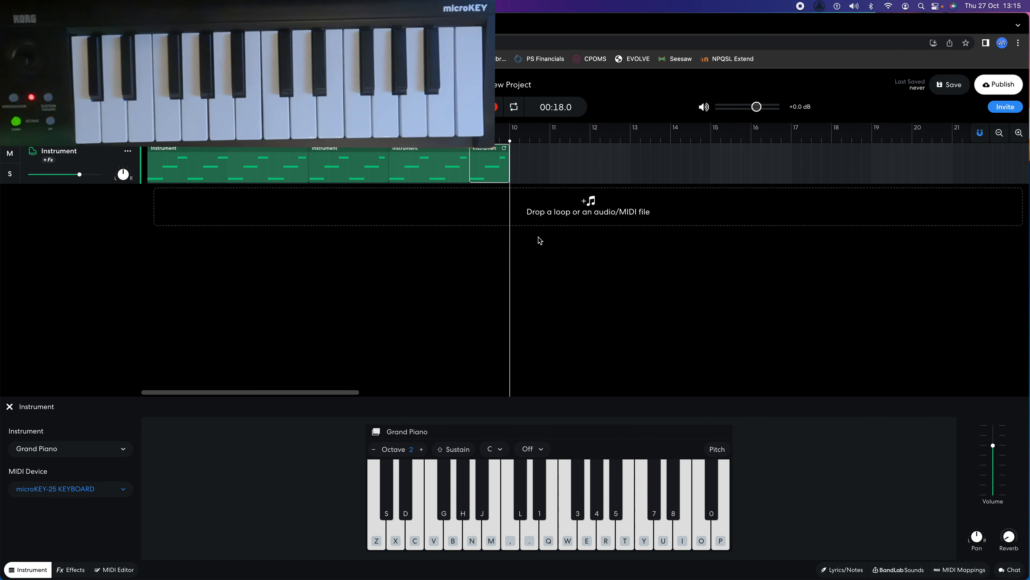
{"action": "left_click", "coordinate": [496, 108]}
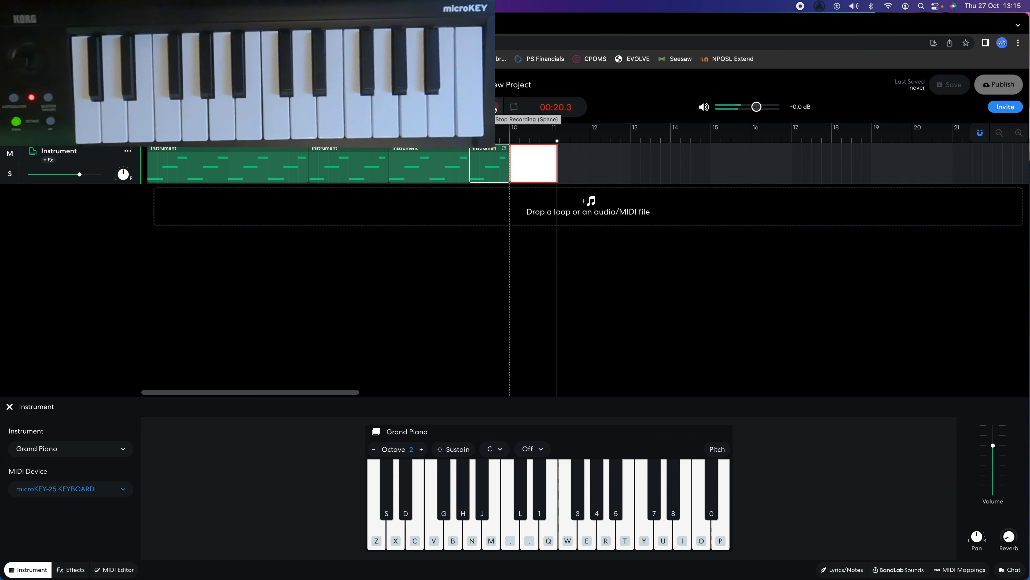
{"action": "left_click", "coordinate": [496, 108]}
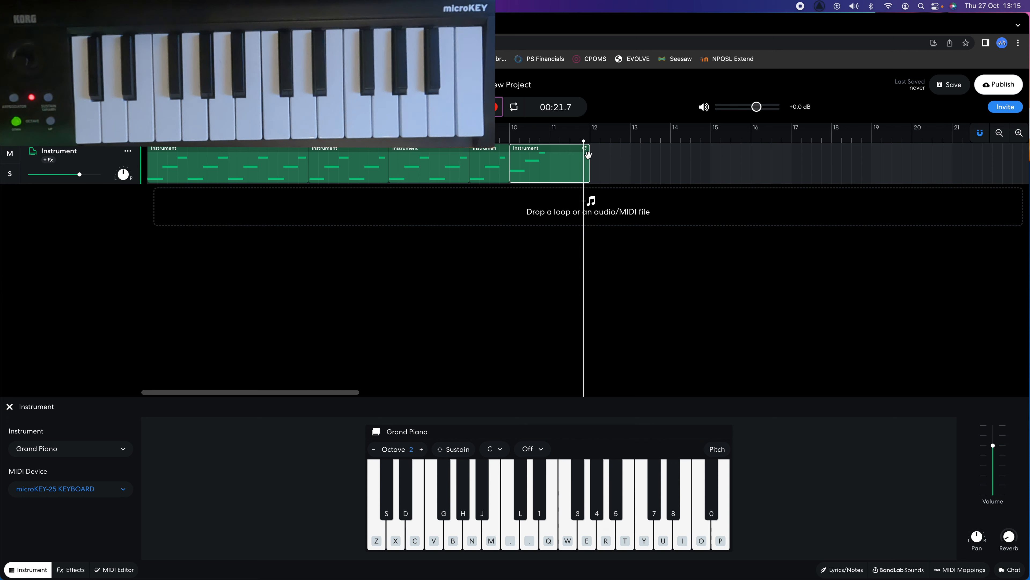
Extend the last recorded region to the start of bar 13 and play the whole bass line from the beginning
{"action": "left_click_drag", "start_coordinate": [589, 160], "coordinate": [629, 163]}
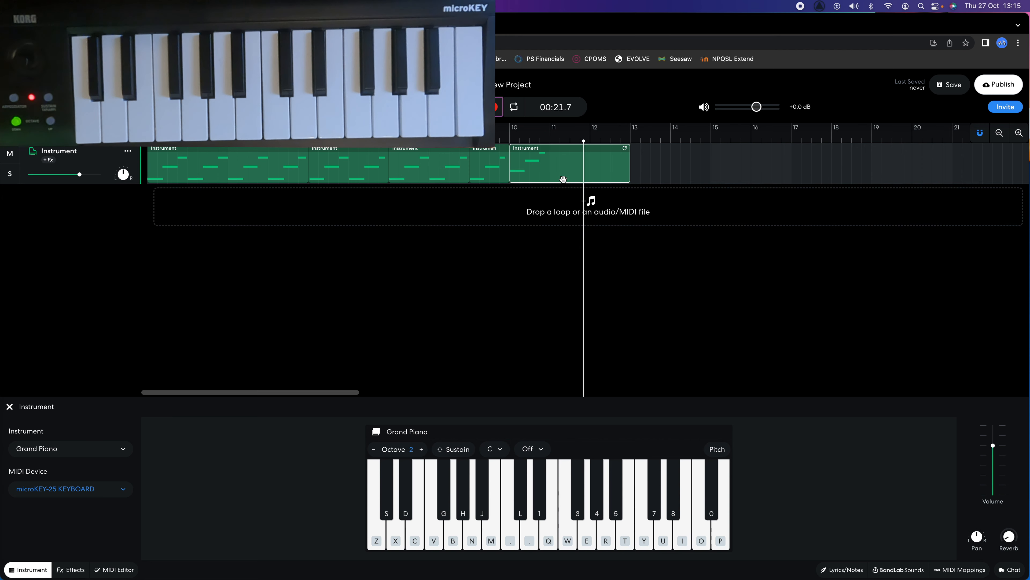
{"action": "left_click", "coordinate": [501, 210]}
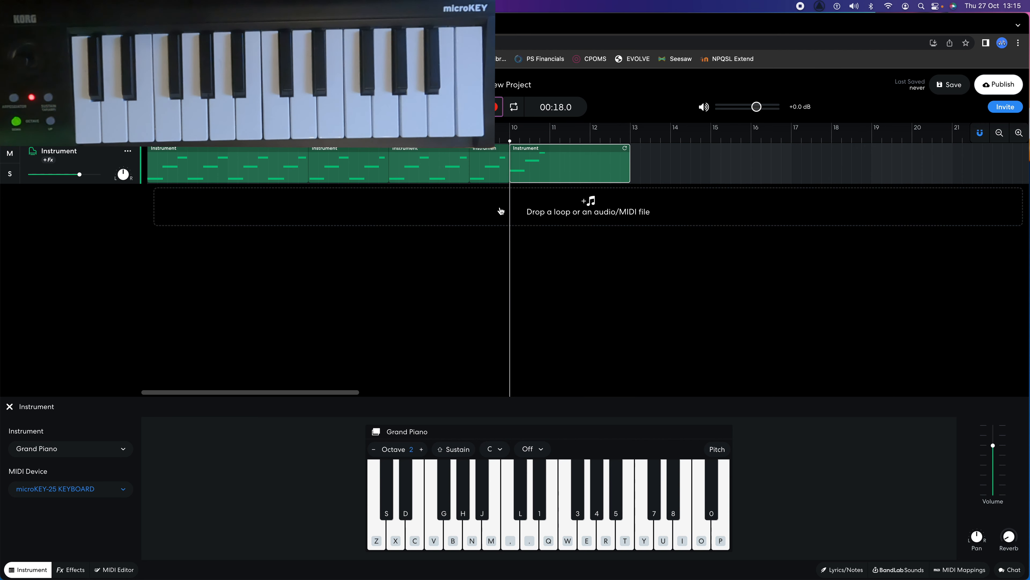
{"action": "key", "text": "Return"}
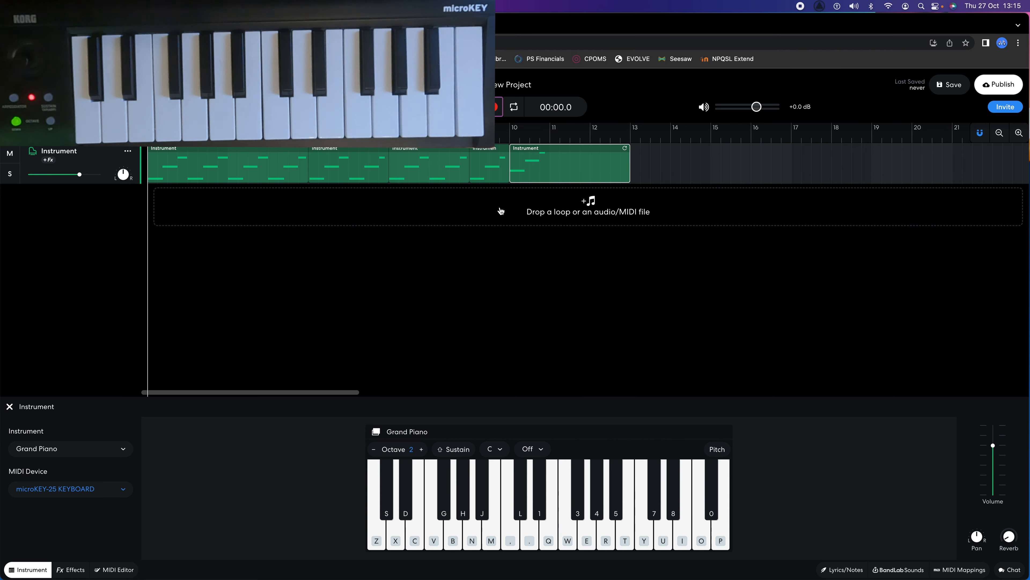
{"action": "key", "text": "space"}
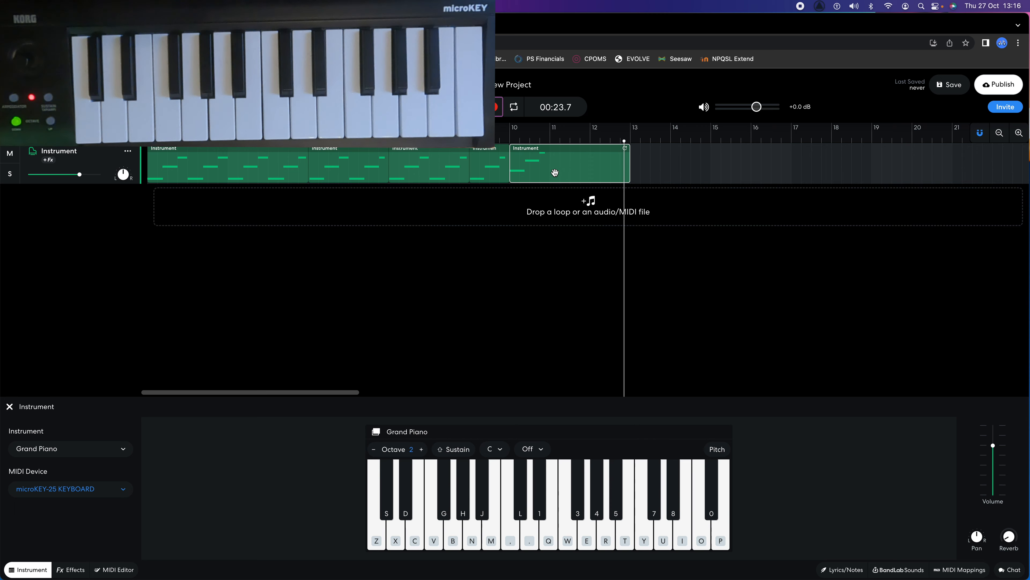
Open the first recorded bass region for note editing, with its C-E-G notes in view
{"action": "double_click", "coordinate": [240, 159]}
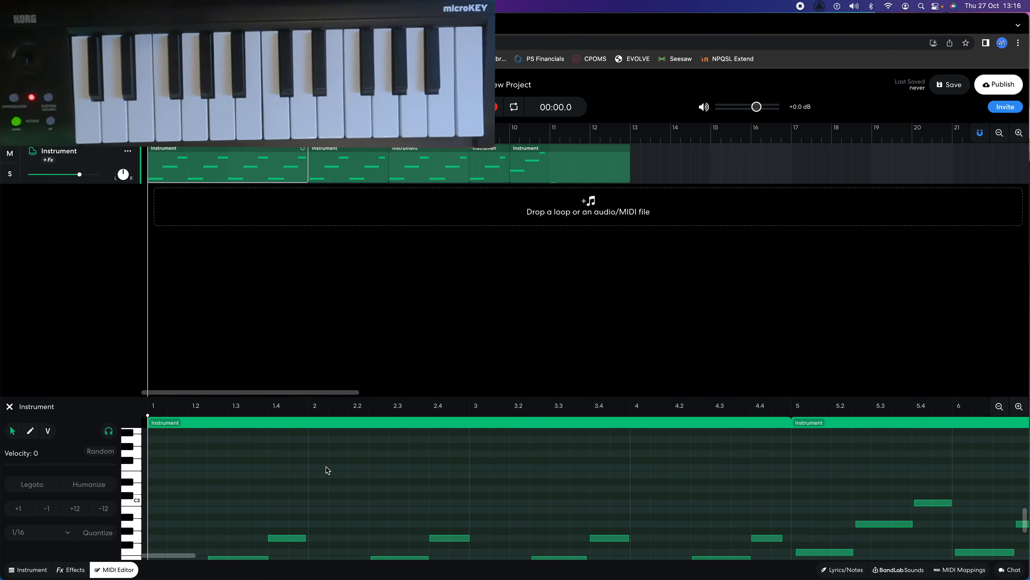
{"action": "scroll", "coordinate": [326, 467], "scroll_direction": "down", "scroll_amount": 4}
{"action": "scroll", "coordinate": [326, 467], "scroll_direction": "down", "scroll_amount": 1}
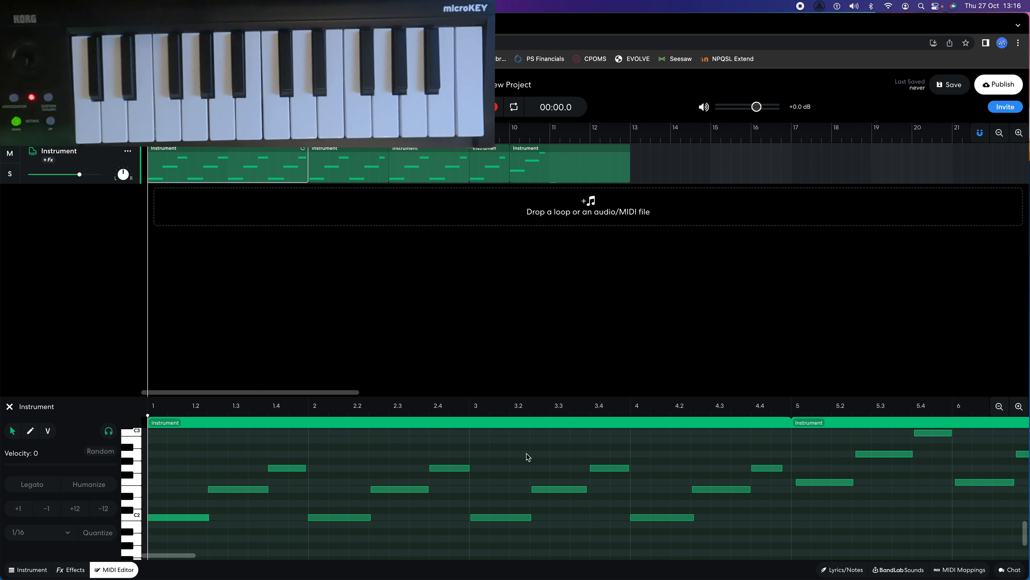
Select all the recorded notes on the instrument track and quantize them to 1/8
{"action": "left_click", "coordinate": [558, 488]}
{"action": "left_click", "coordinate": [578, 517]}
{"action": "key", "text": "super+a"}
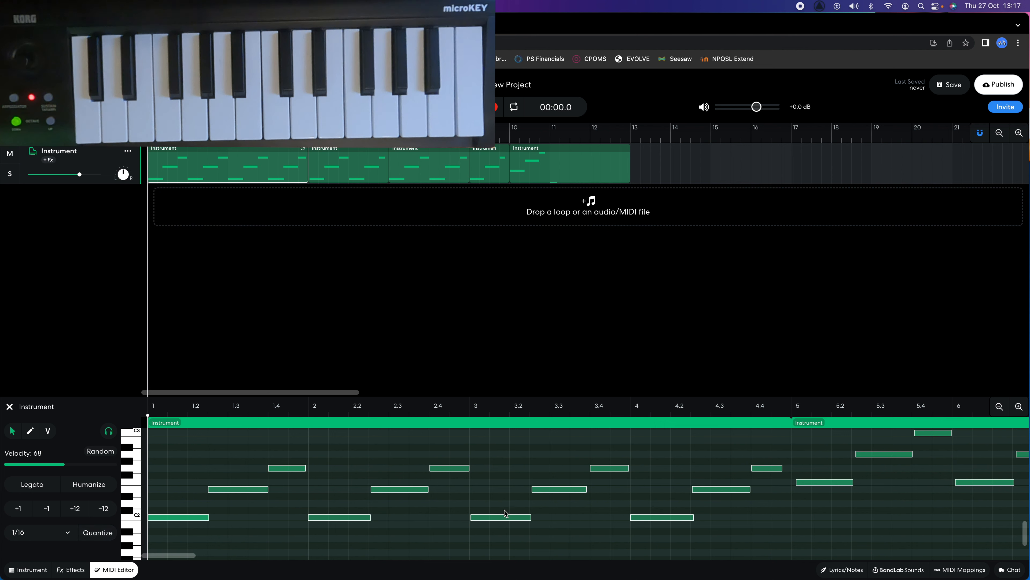
{"action": "left_click", "coordinate": [835, 496]}
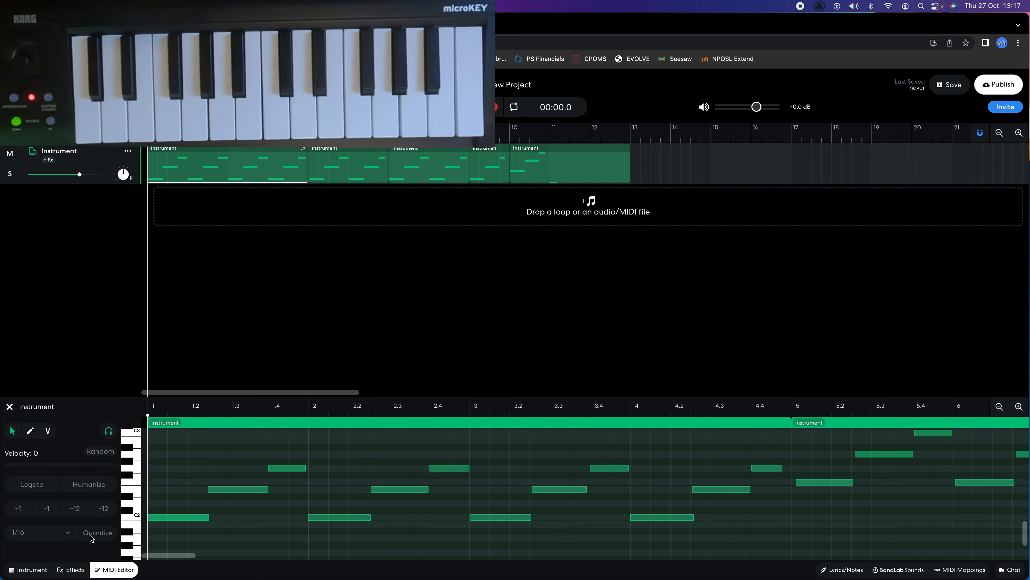
{"action": "key", "text": "super+a"}
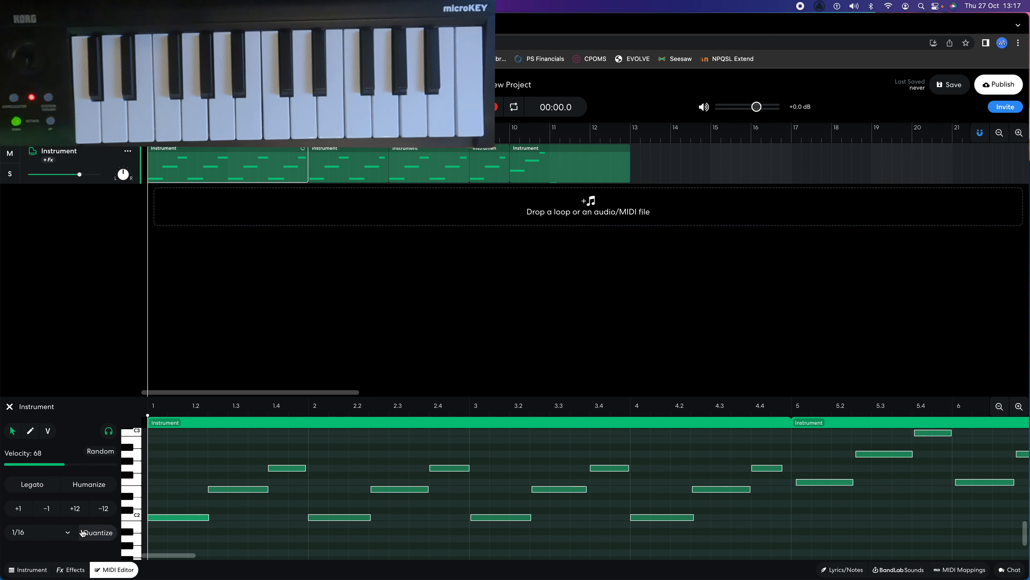
{"action": "left_click", "coordinate": [68, 534]}
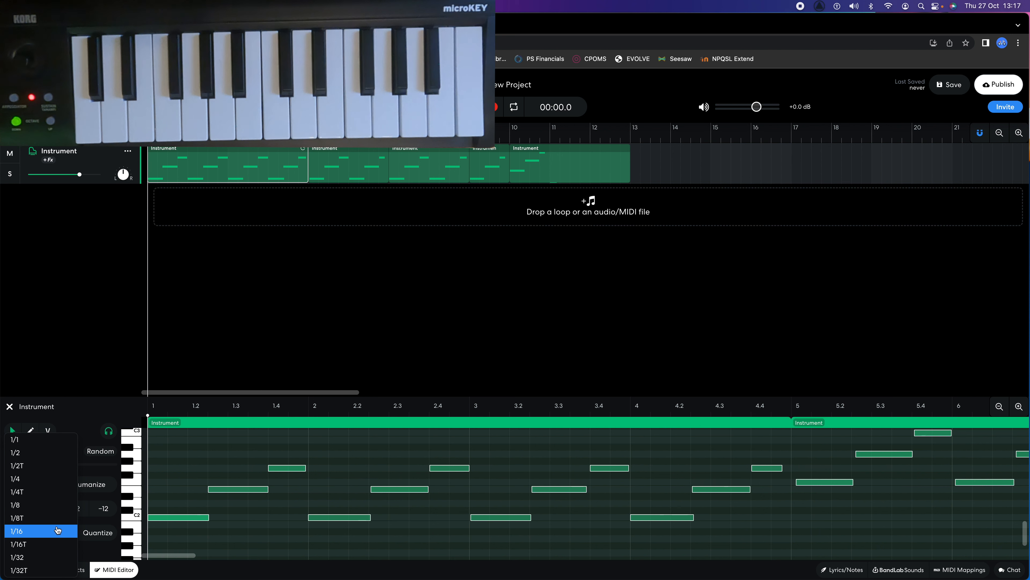
{"action": "left_click", "coordinate": [23, 505]}
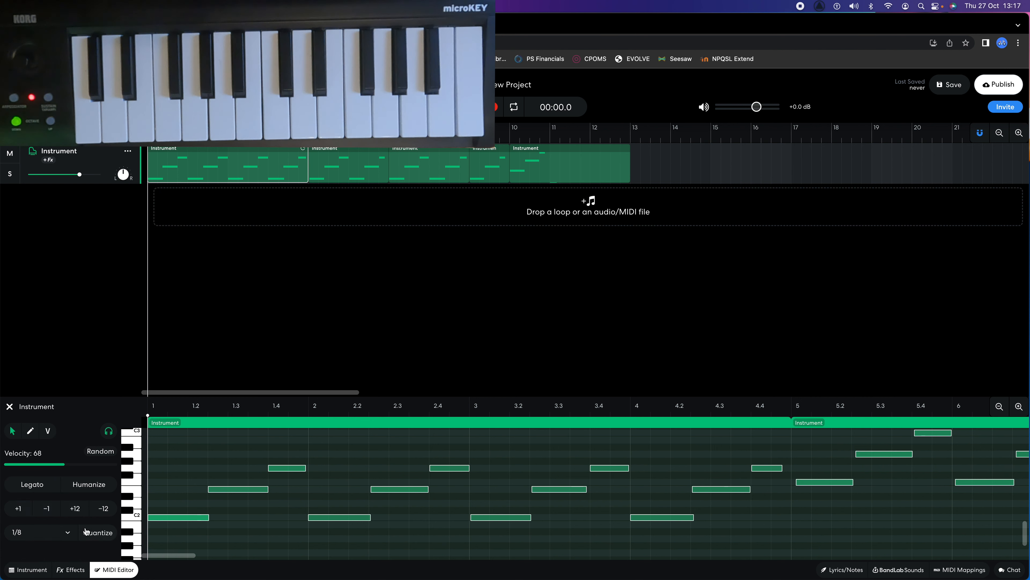
{"action": "left_click", "coordinate": [95, 534]}
Play the quantized bass line and follow its notes from bar 1 into bar 11
{"action": "key", "text": "space"}
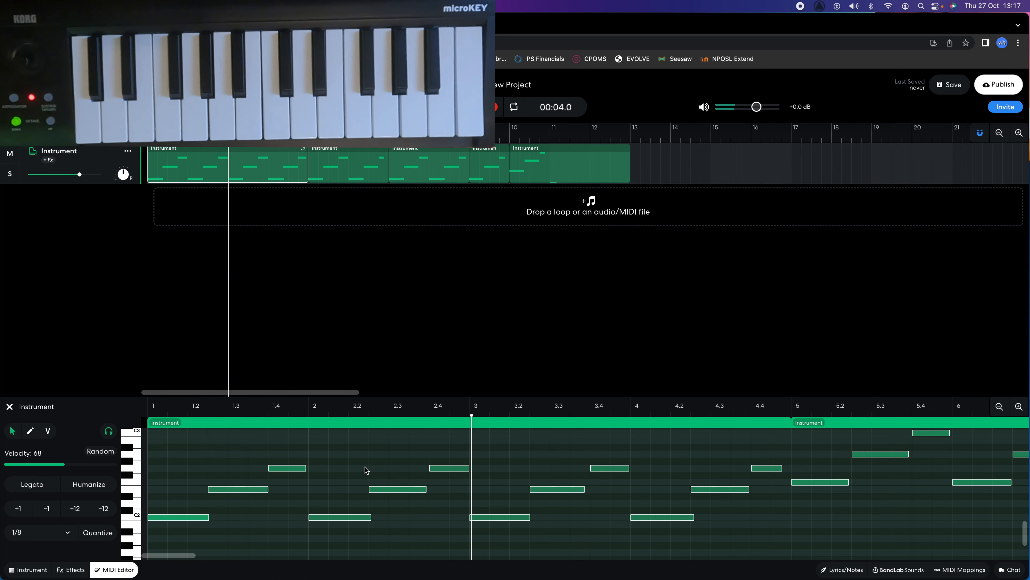
{"action": "scroll", "coordinate": [578, 471], "scroll_direction": "right", "scroll_amount": 4}
{"action": "scroll", "coordinate": [580, 473], "scroll_direction": "right", "scroll_amount": 4}
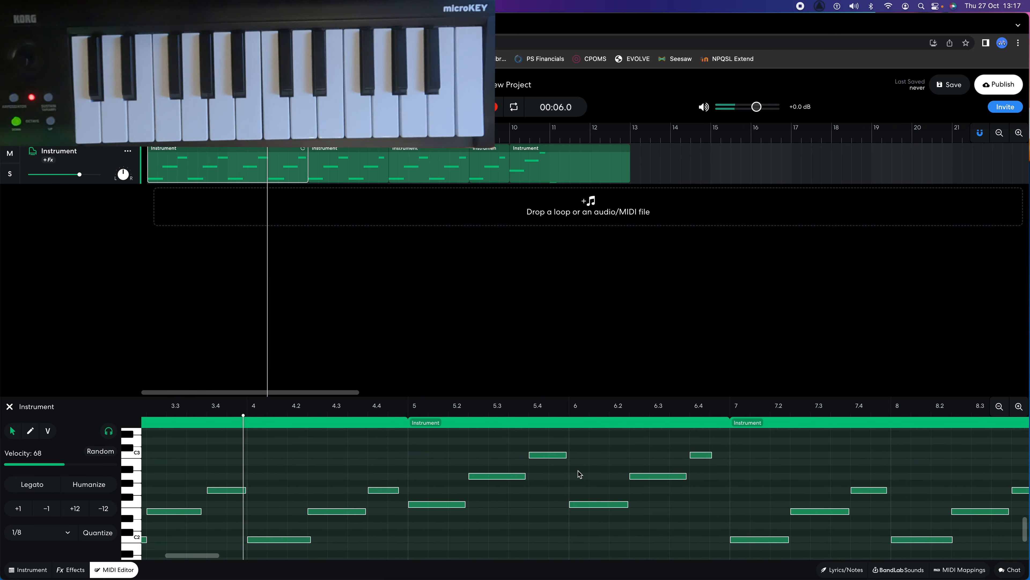
{"action": "scroll", "coordinate": [580, 474], "scroll_direction": "up", "scroll_amount": 2}
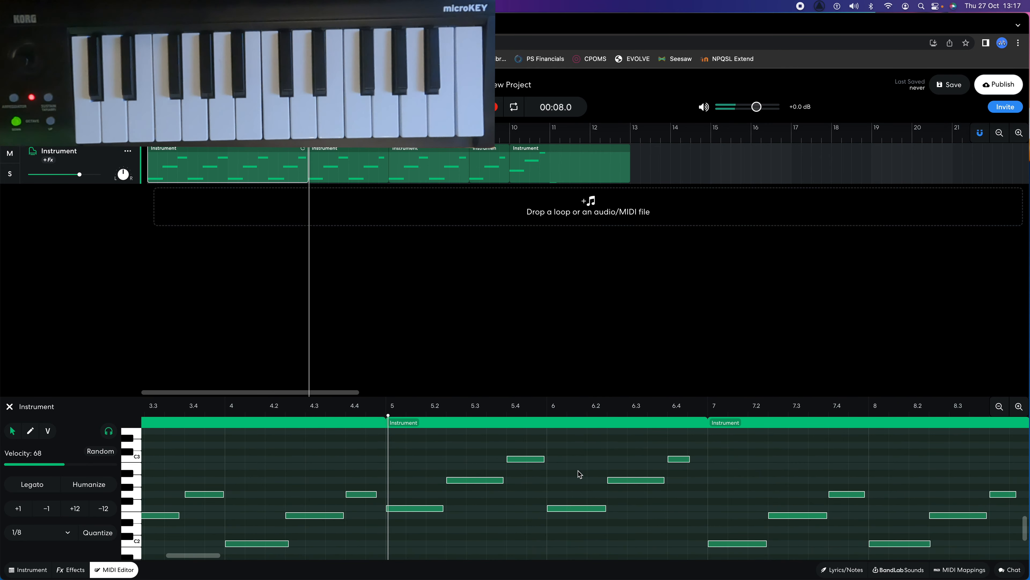
{"action": "scroll", "coordinate": [580, 474], "scroll_direction": "right", "scroll_amount": 3}
{"action": "scroll", "coordinate": [580, 474], "scroll_direction": "down", "scroll_amount": 1}
{"action": "scroll", "coordinate": [579, 474], "scroll_direction": "right", "scroll_amount": 4}
{"action": "scroll", "coordinate": [580, 473], "scroll_direction": "down", "scroll_amount": 1}
{"action": "scroll", "coordinate": [580, 474], "scroll_direction": "right", "scroll_amount": 4}
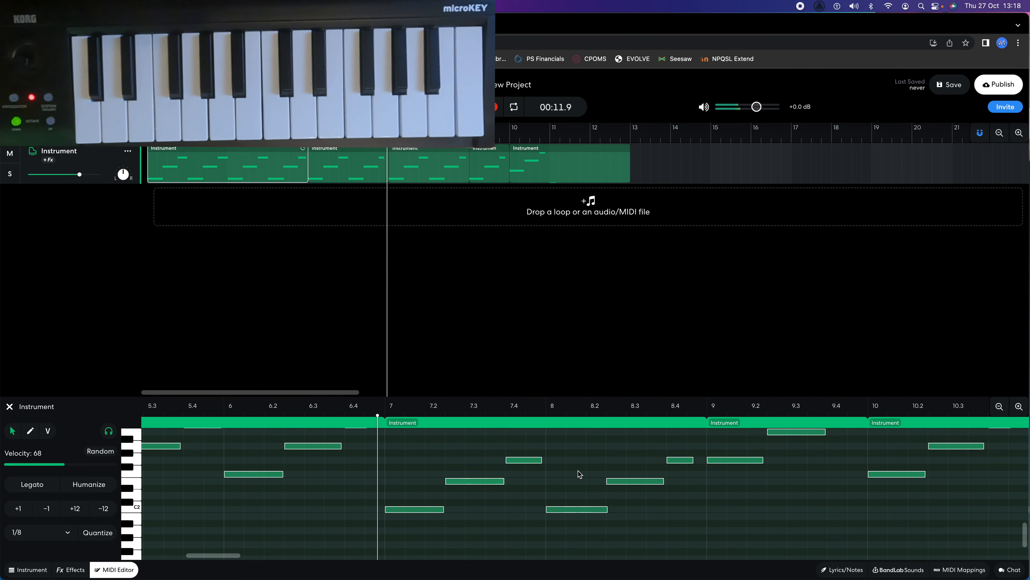
{"action": "scroll", "coordinate": [580, 473], "scroll_direction": "up", "scroll_amount": 2}
{"action": "scroll", "coordinate": [578, 474], "scroll_direction": "right", "scroll_amount": 4}
{"action": "scroll", "coordinate": [578, 474], "scroll_direction": "up", "scroll_amount": 2}
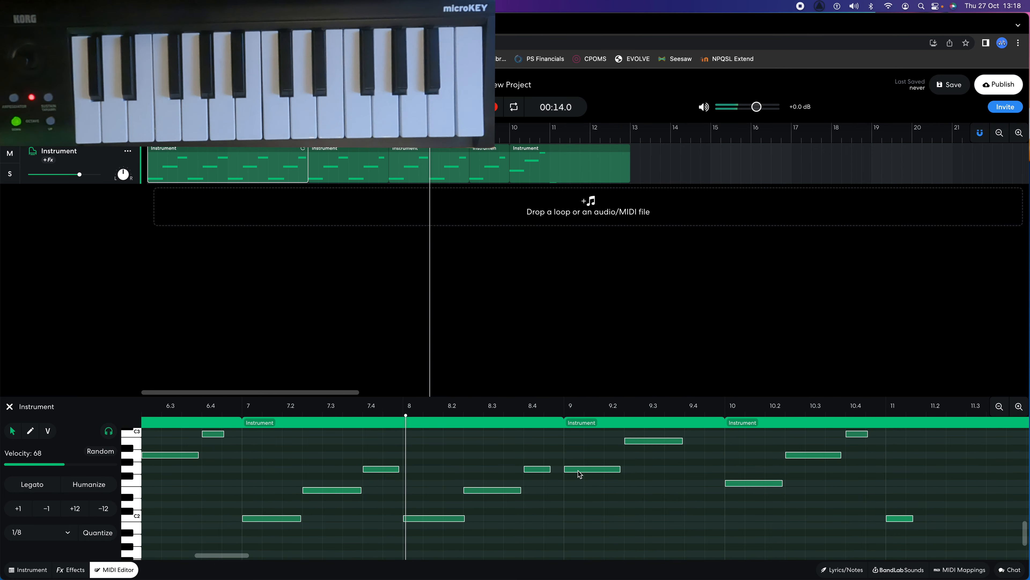
{"action": "scroll", "coordinate": [578, 474], "scroll_direction": "right", "scroll_amount": 4}
{"action": "scroll", "coordinate": [579, 474], "scroll_direction": "up", "scroll_amount": 1}
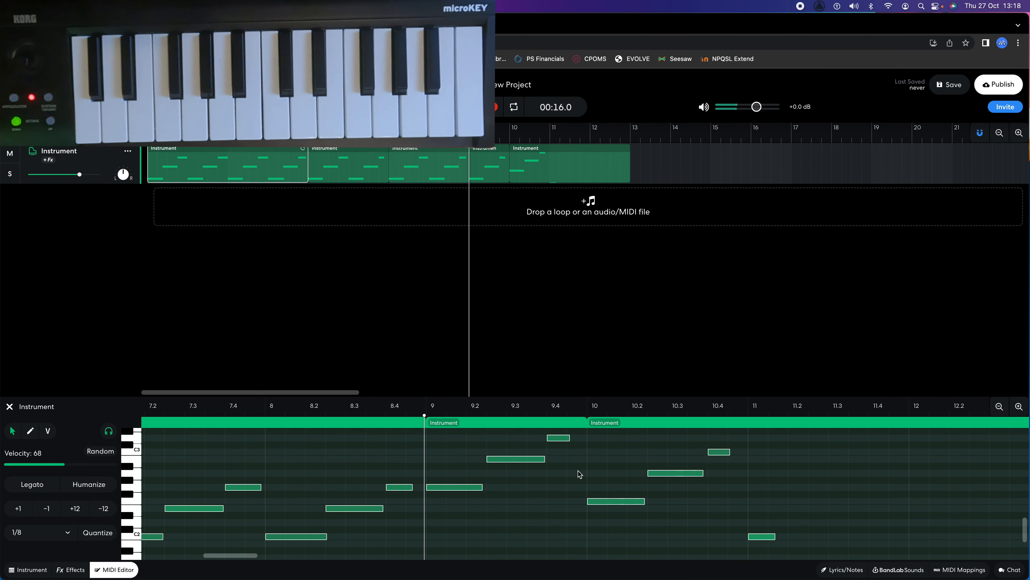
{"action": "scroll", "coordinate": [578, 473], "scroll_direction": "right", "scroll_amount": 4}
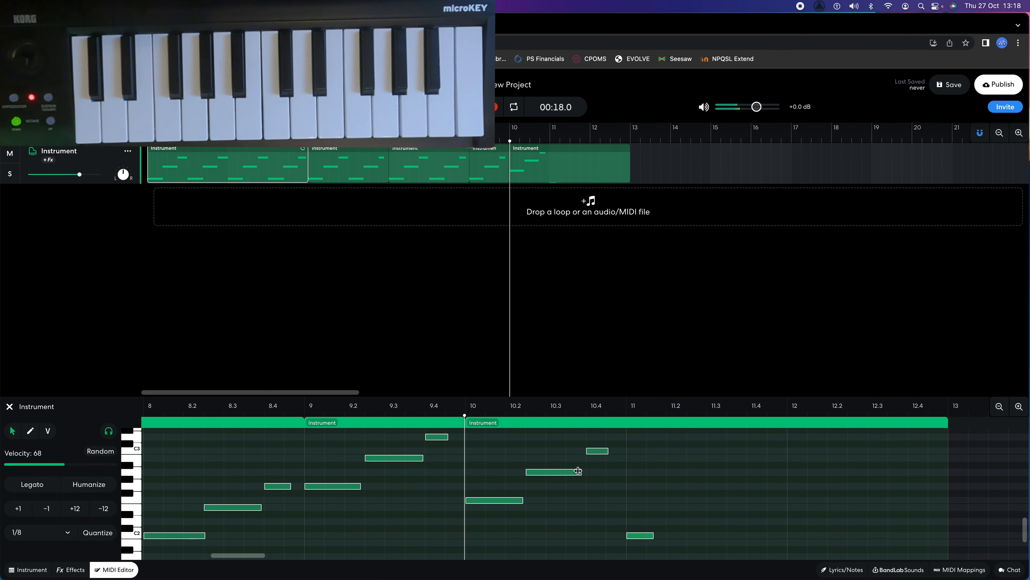
{"action": "scroll", "coordinate": [578, 474], "scroll_direction": "down", "scroll_amount": 2}
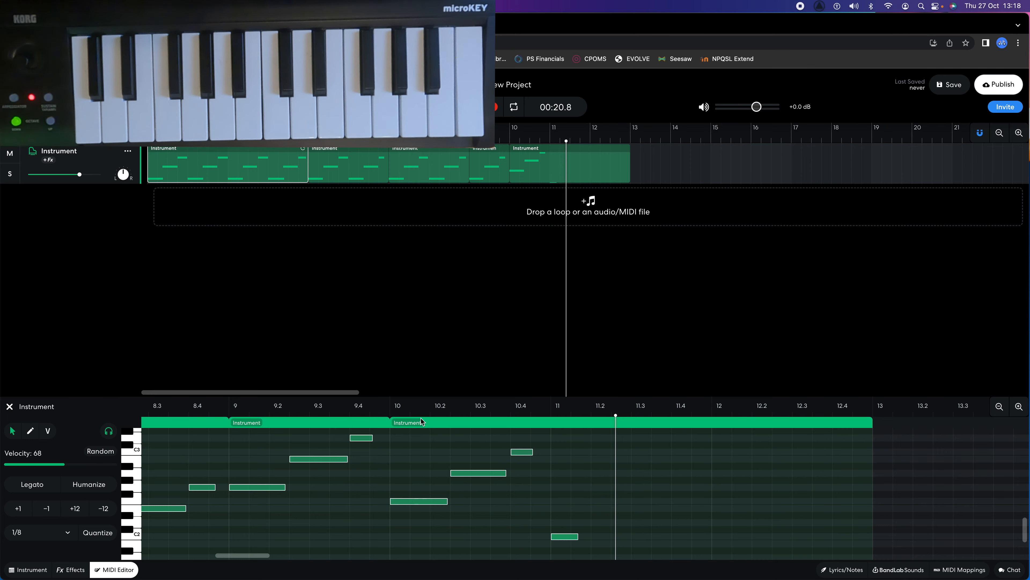
Clear the note selection and select only the G note at the end of bar 2
{"action": "scroll", "coordinate": [443, 463], "scroll_direction": "left", "scroll_amount": 20}
{"action": "scroll", "coordinate": [442, 463], "scroll_direction": "up", "scroll_amount": 1}
{"action": "scroll", "coordinate": [443, 463], "scroll_direction": "left", "scroll_amount": 10}
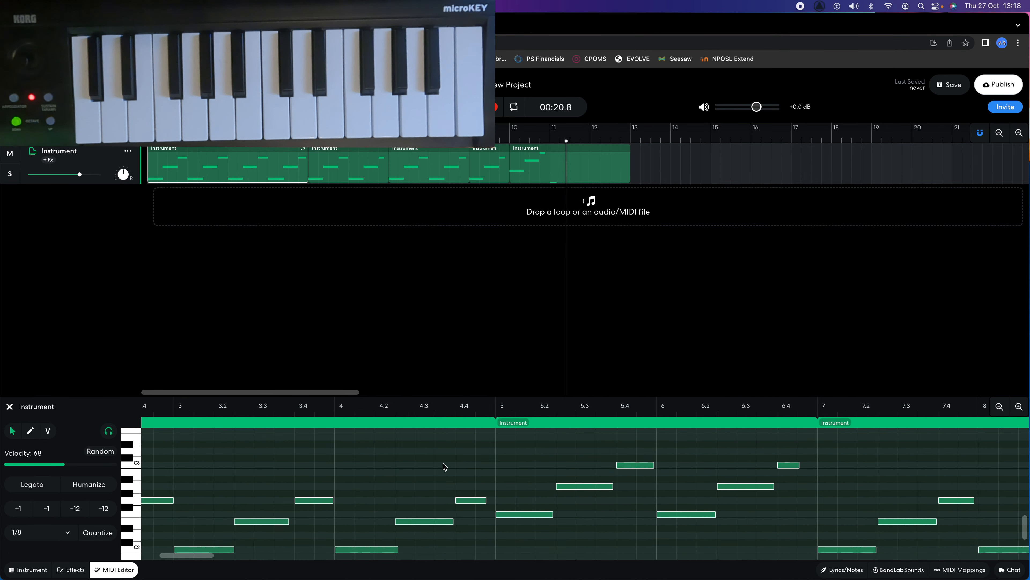
{"action": "scroll", "coordinate": [442, 463], "scroll_direction": "down", "scroll_amount": 2}
{"action": "scroll", "coordinate": [443, 463], "scroll_direction": "down", "scroll_amount": 1}
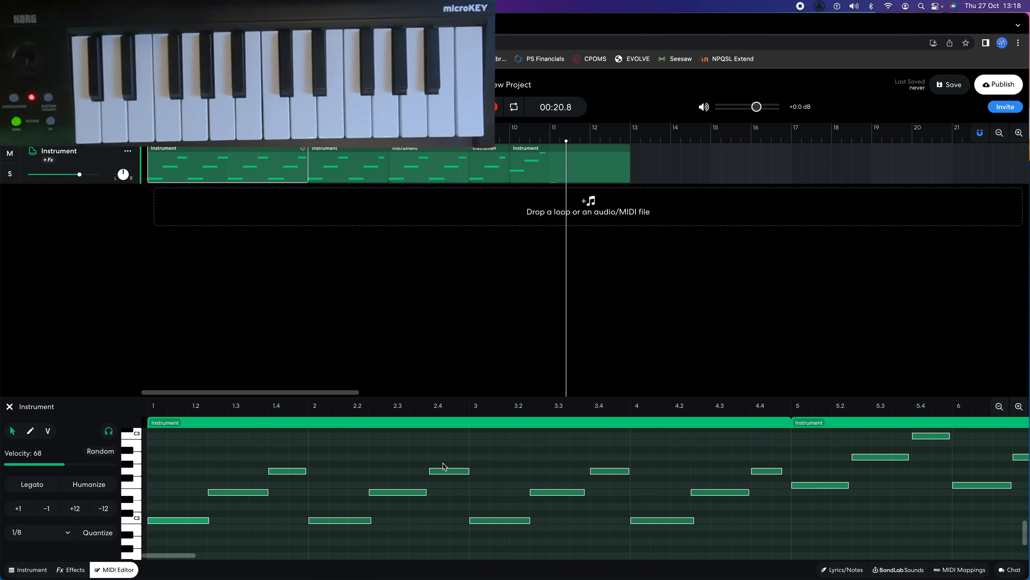
{"action": "left_click", "coordinate": [485, 468]}
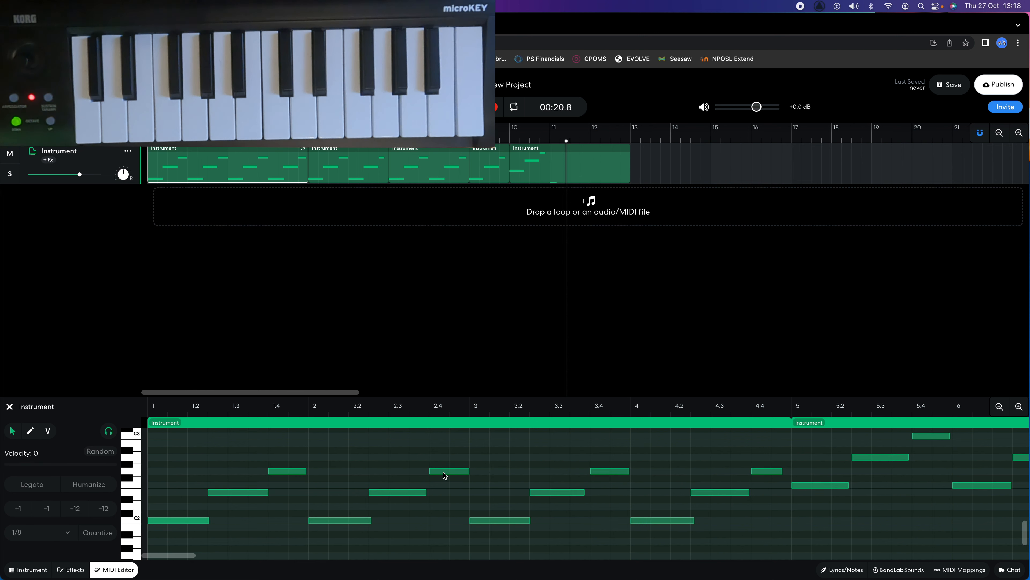
{"action": "mouse_move", "coordinate": [444, 472]}
{"action": "left_mouse_down"}
{"action": "mouse_move", "coordinate": [444, 495]}
{"action": "mouse_move", "coordinate": [444, 447]}
{"action": "mouse_move", "coordinate": [442, 474]}
{"action": "mouse_move", "coordinate": [482, 474]}
{"action": "mouse_move", "coordinate": [449, 473]}
{"action": "left_mouse_up"}
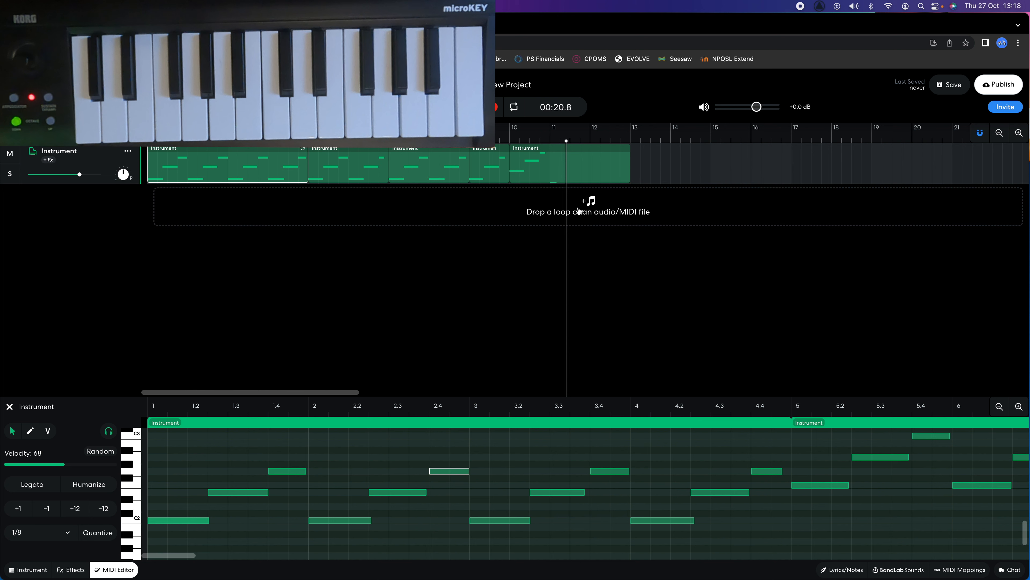
{"action": "left_click", "coordinate": [542, 166]}
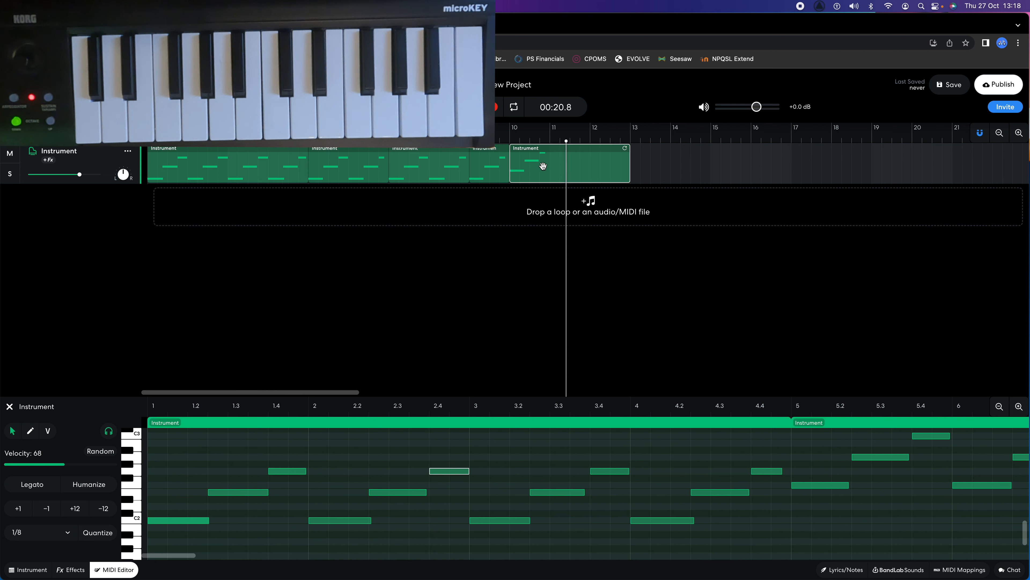
{"action": "right_click", "coordinate": [543, 166]}
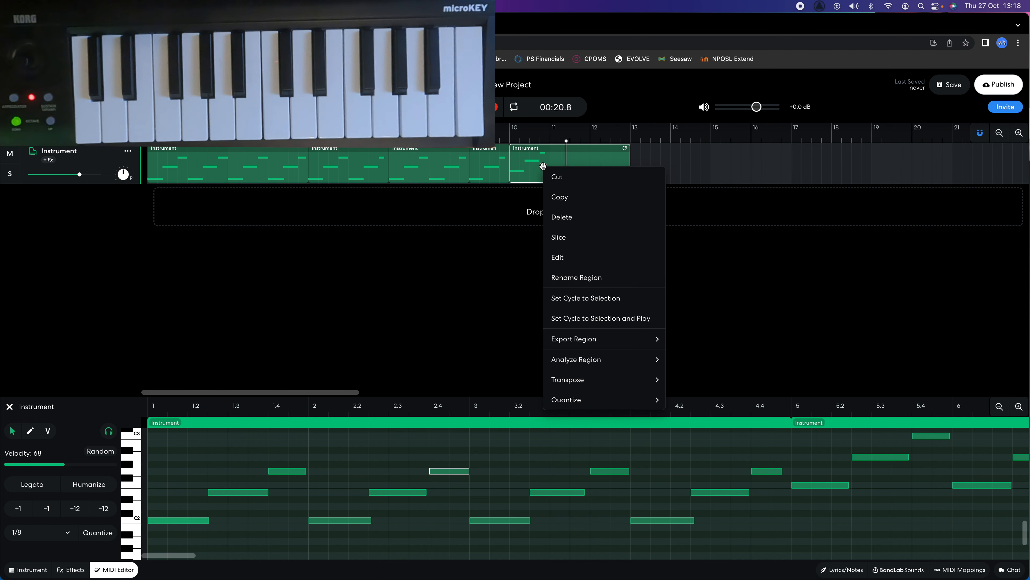
{"action": "left_click", "coordinate": [563, 218]}
Slice the first instrument region in two at the start of bar 3
{"action": "left_click", "coordinate": [248, 159]}
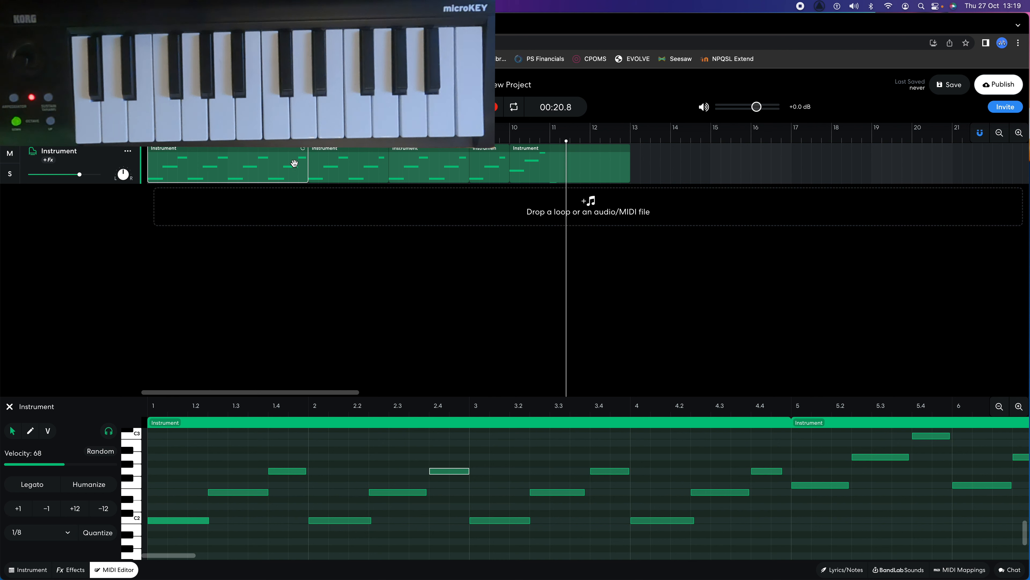
{"action": "left_click", "coordinate": [229, 136]}
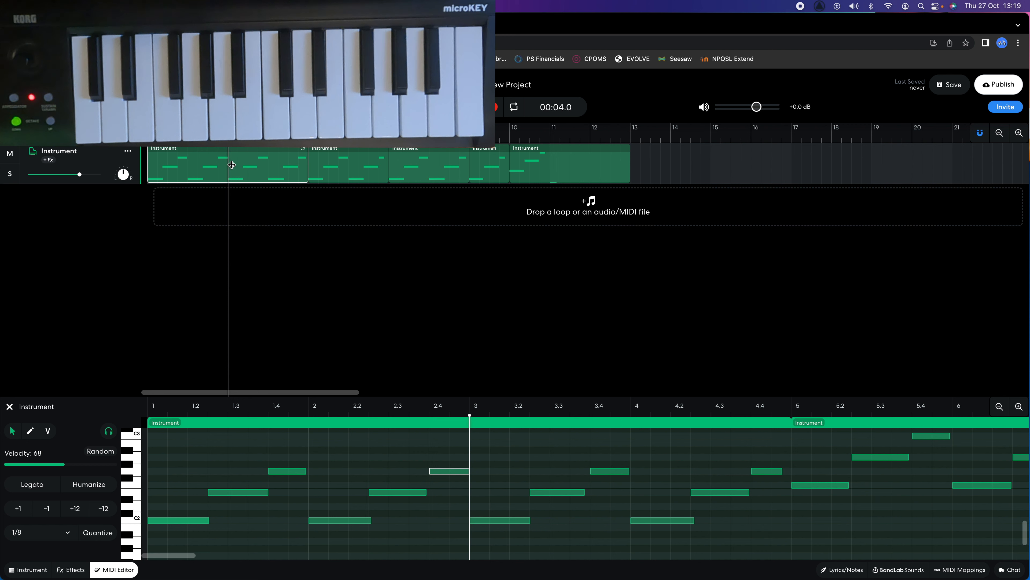
{"action": "left_click", "coordinate": [265, 252]}
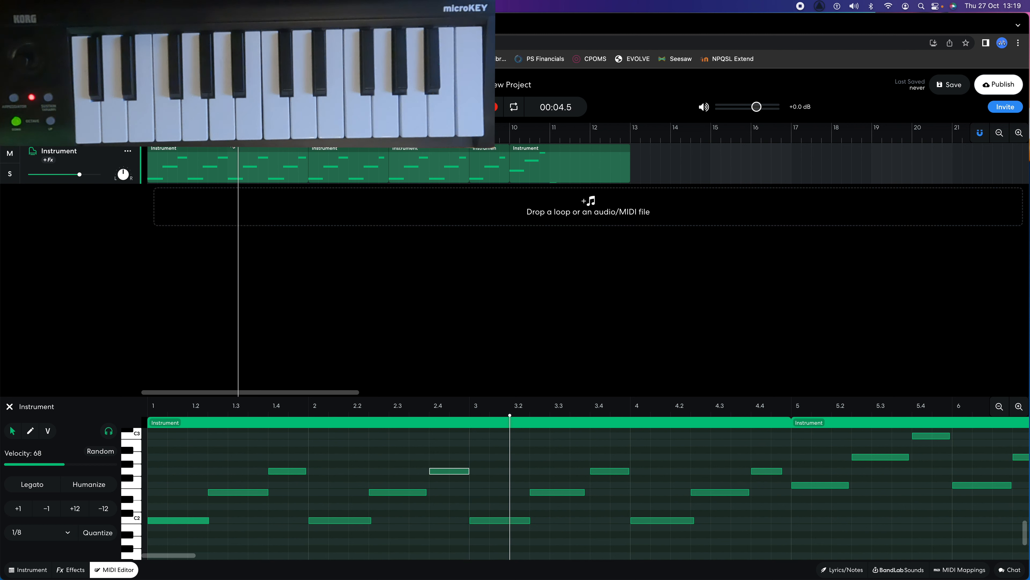
{"action": "left_click", "coordinate": [257, 172]}
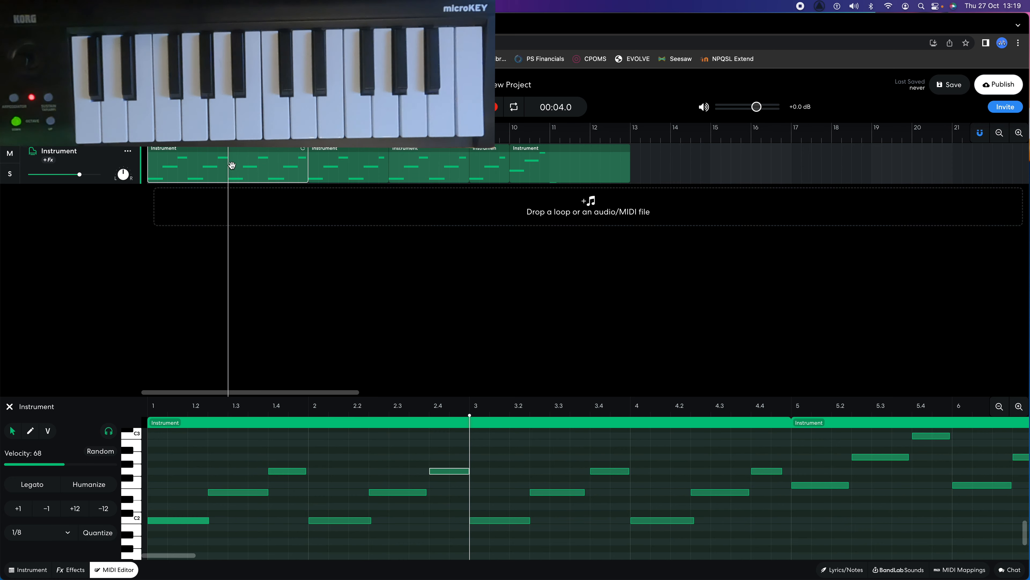
{"action": "right_click", "coordinate": [239, 154]}
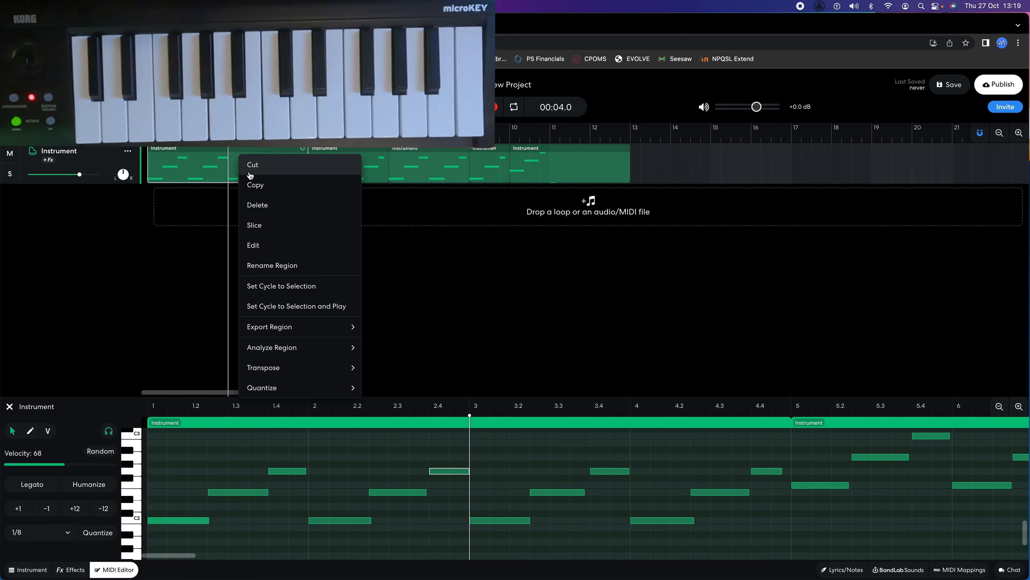
{"action": "left_click", "coordinate": [257, 226]}
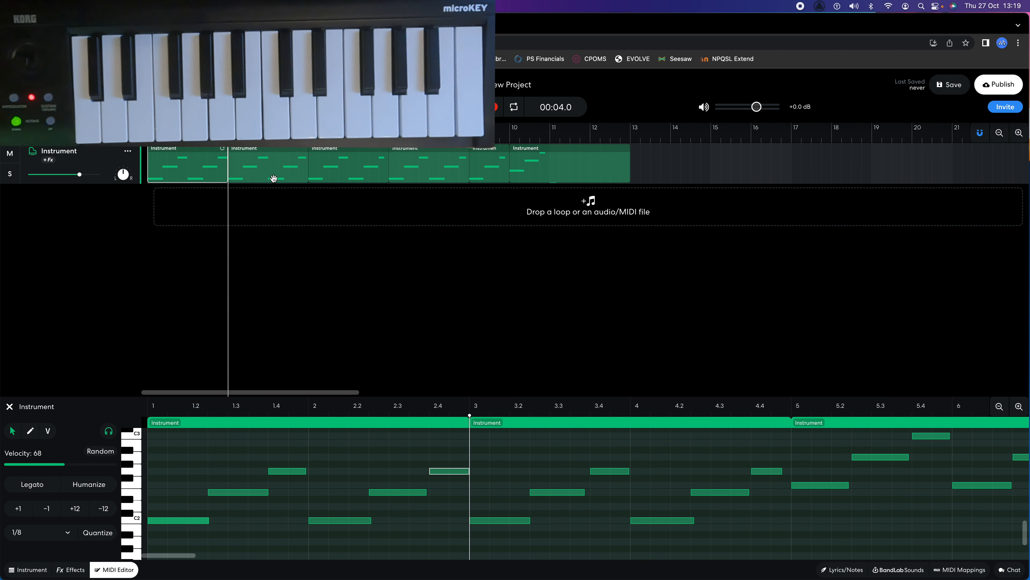
Select all six regions on the instrument track and move them one bar later to start at bar 2
{"action": "left_click", "coordinate": [267, 174]}
{"action": "left_click", "coordinate": [174, 172]}
{"action": "left_click", "coordinate": [277, 163], "text": "shift"}
{"action": "left_click", "coordinate": [349, 163], "text": "shift"}
{"action": "left_click", "coordinate": [446, 162], "text": "shift"}
{"action": "left_click", "coordinate": [497, 162], "text": "shift"}
{"action": "left_click", "coordinate": [568, 164], "text": "shift"}
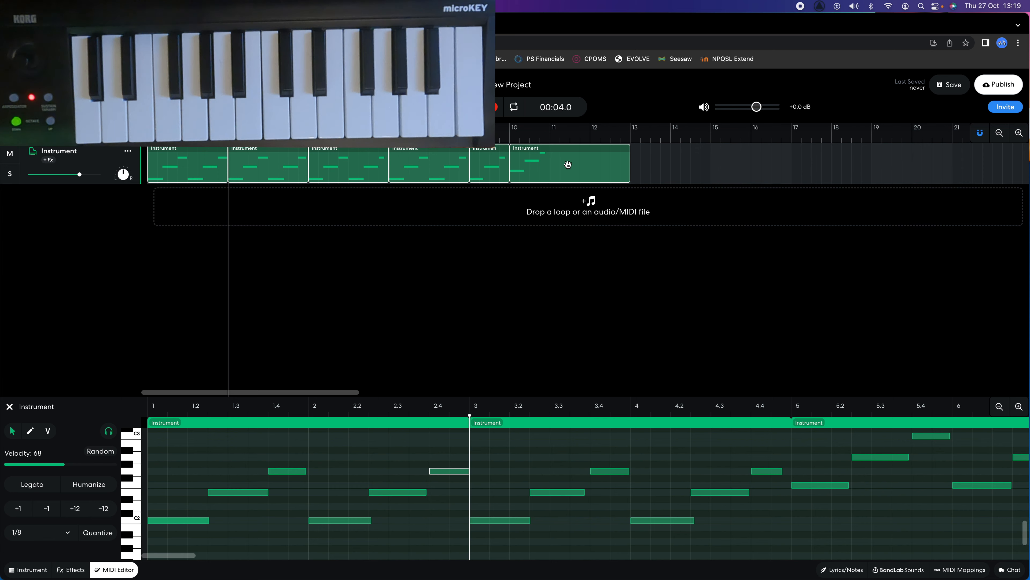
{"action": "left_click_drag", "start_coordinate": [170, 161], "coordinate": [211, 161]}
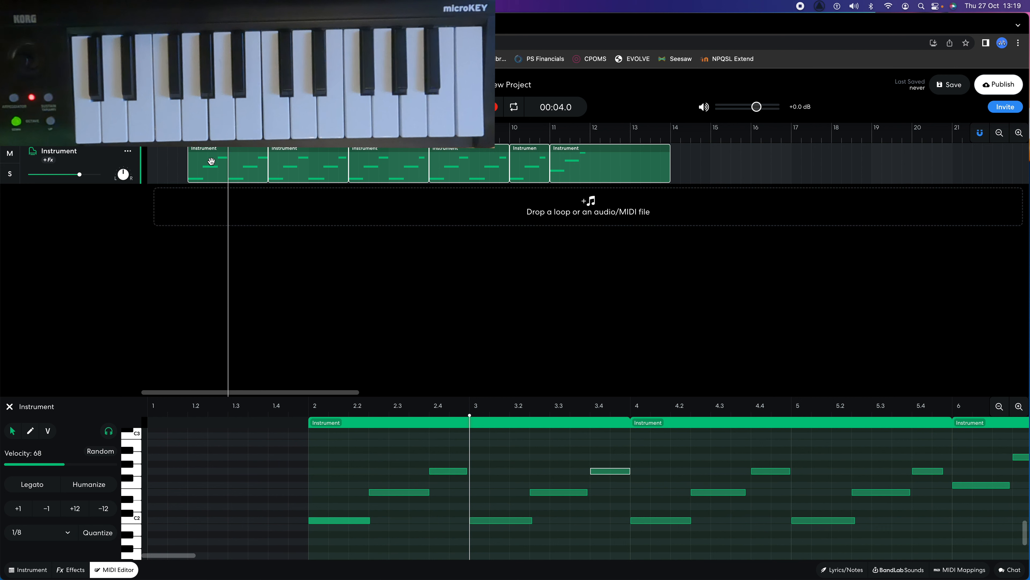
Add a second virtual instruments track to the project
{"action": "left_click", "coordinate": [161, 164]}
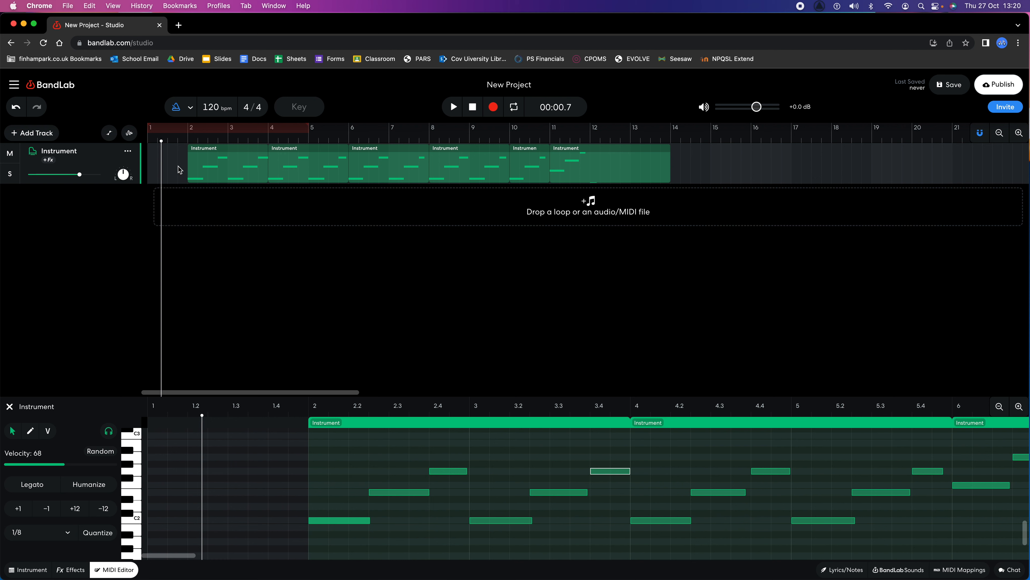
{"action": "left_click", "coordinate": [33, 134]}
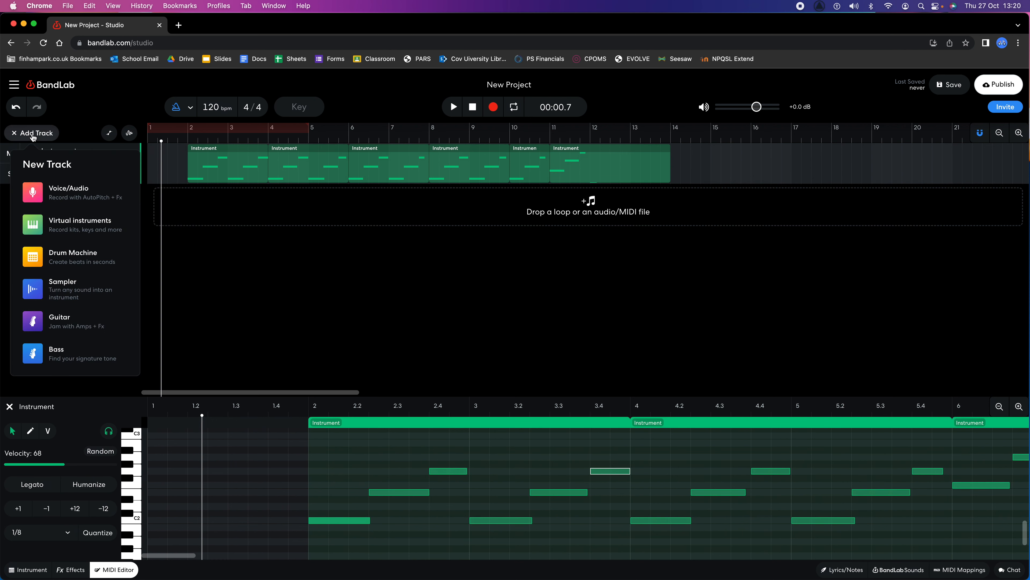
{"action": "left_click", "coordinate": [57, 228]}
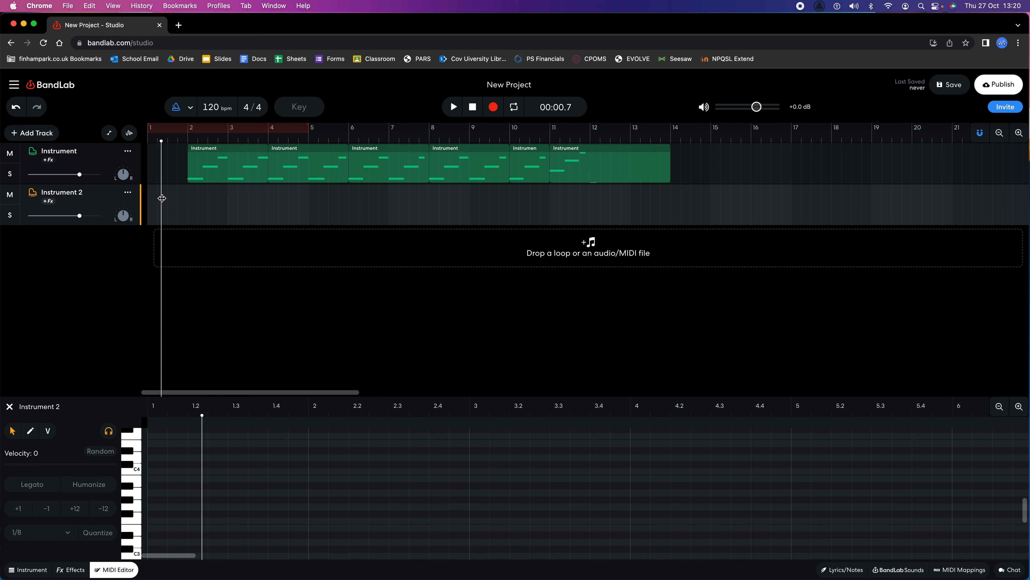
Set the playhead to bar 2, check the chord notes on the Hound Dog chords slide, and return to BandLab
{"action": "left_click", "coordinate": [189, 140]}
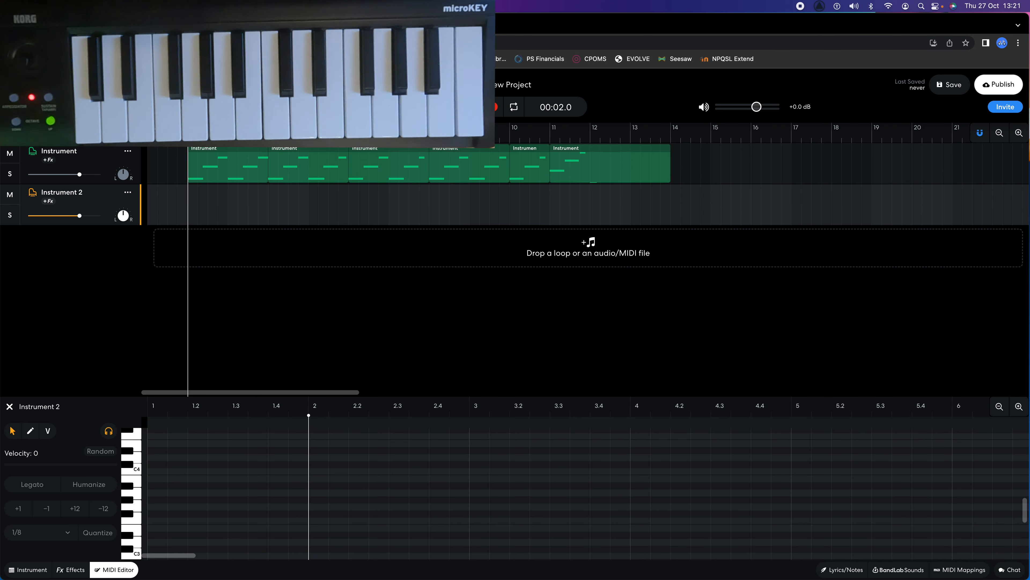
{"action": "left_click_drag", "start_coordinate": [491, 1], "coordinate": [446, 37]}
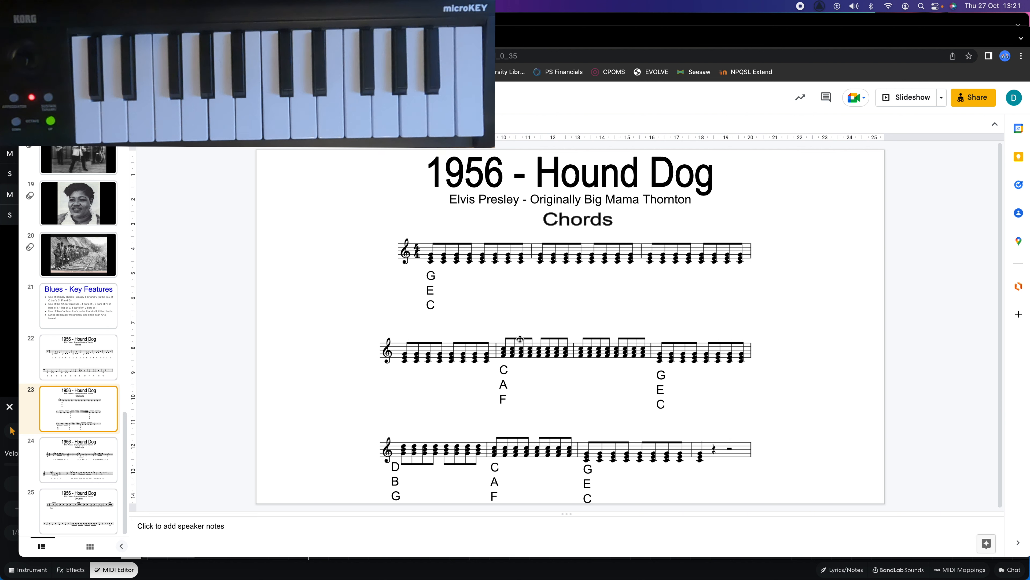
{"action": "key", "text": "super+m"}
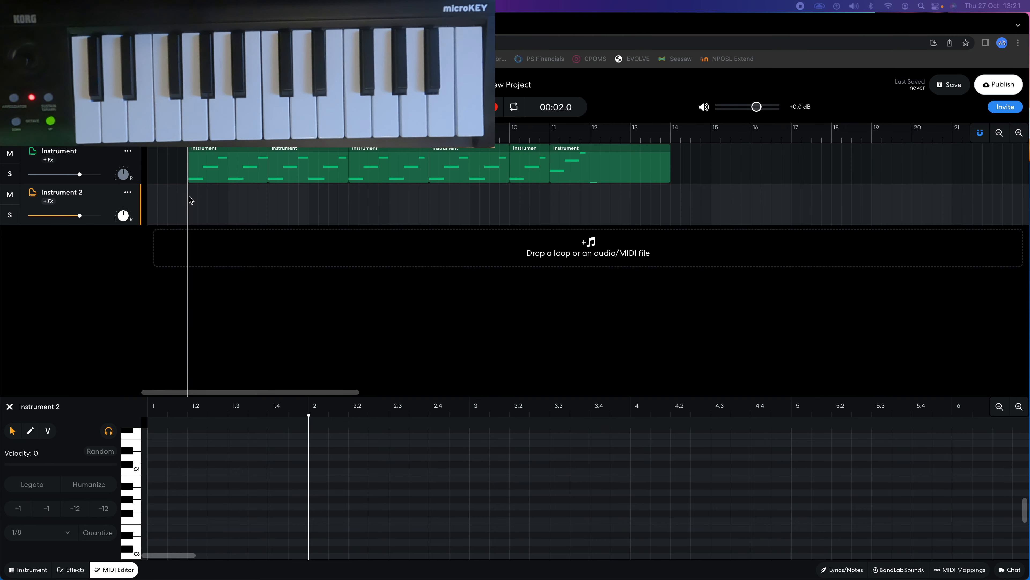
Try recording the repeated C chord on the Instrument 2 track from bar 2 to bar 6 and quantize its notes to 1/8
{"action": "left_click", "coordinate": [496, 108]}
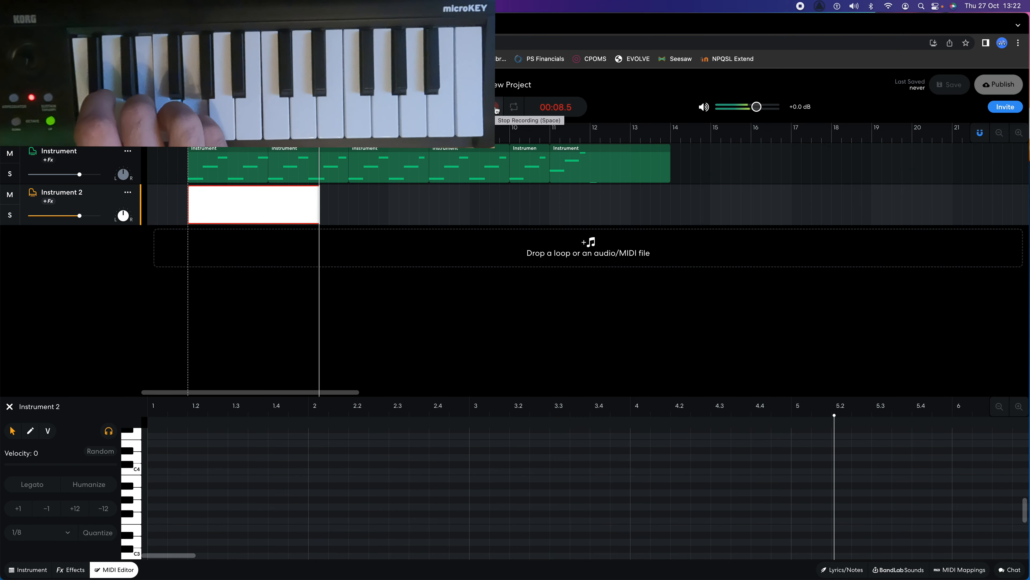
{"action": "left_click", "coordinate": [497, 108]}
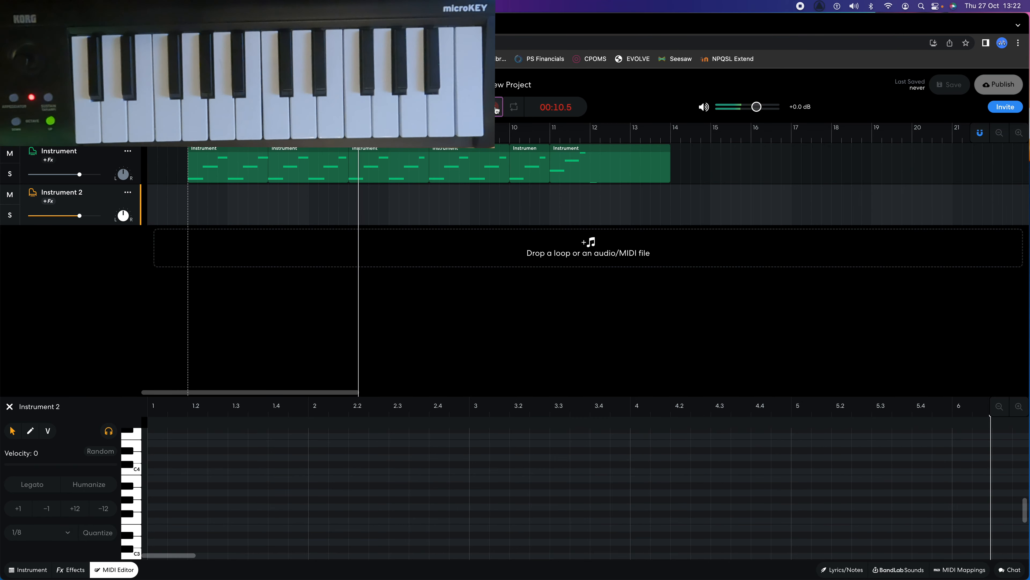
{"action": "scroll", "coordinate": [553, 545], "scroll_direction": "up", "scroll_amount": 3}
{"action": "scroll", "coordinate": [555, 544], "scroll_direction": "down", "scroll_amount": 1}
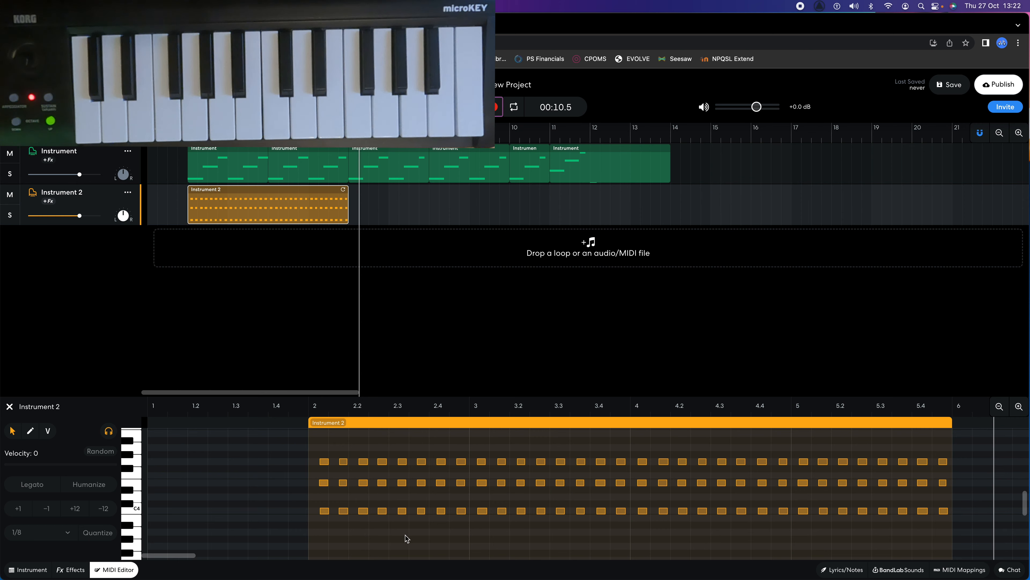
{"action": "key", "text": "super+a"}
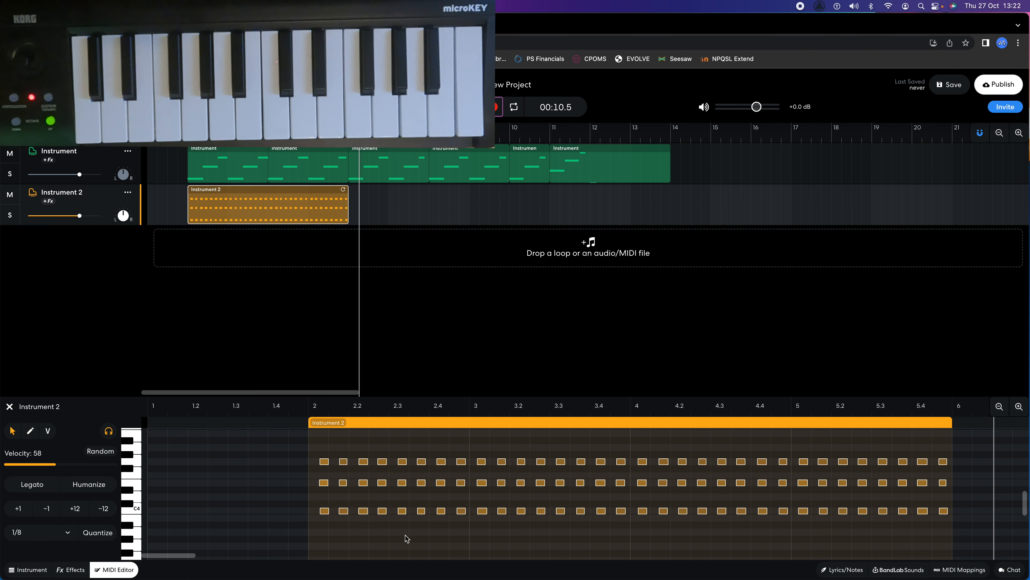
{"action": "left_click", "coordinate": [97, 532]}
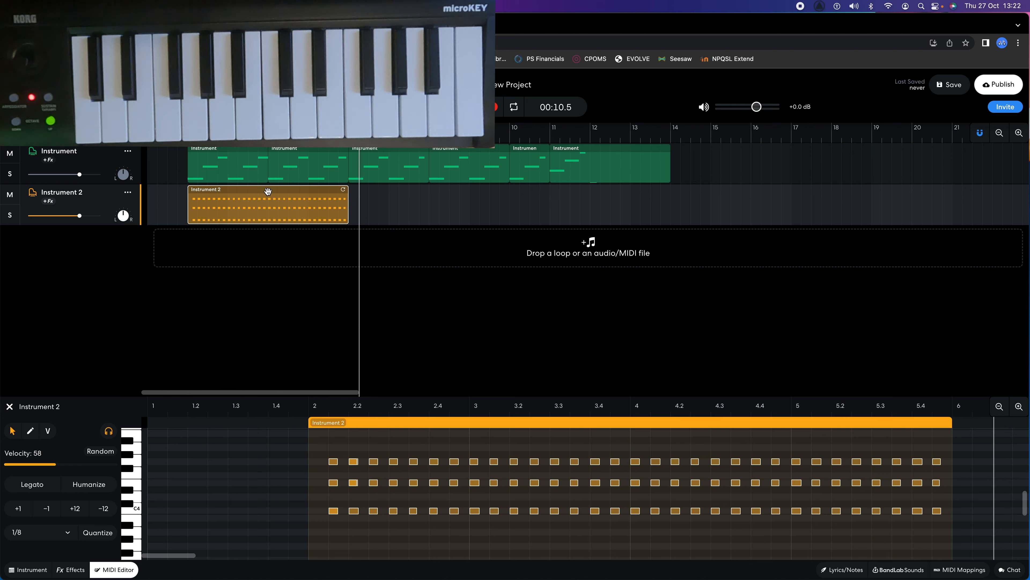
Delete the quantized chord notes and their region from the Instrument 2 track
{"action": "key", "text": "BackSpace"}
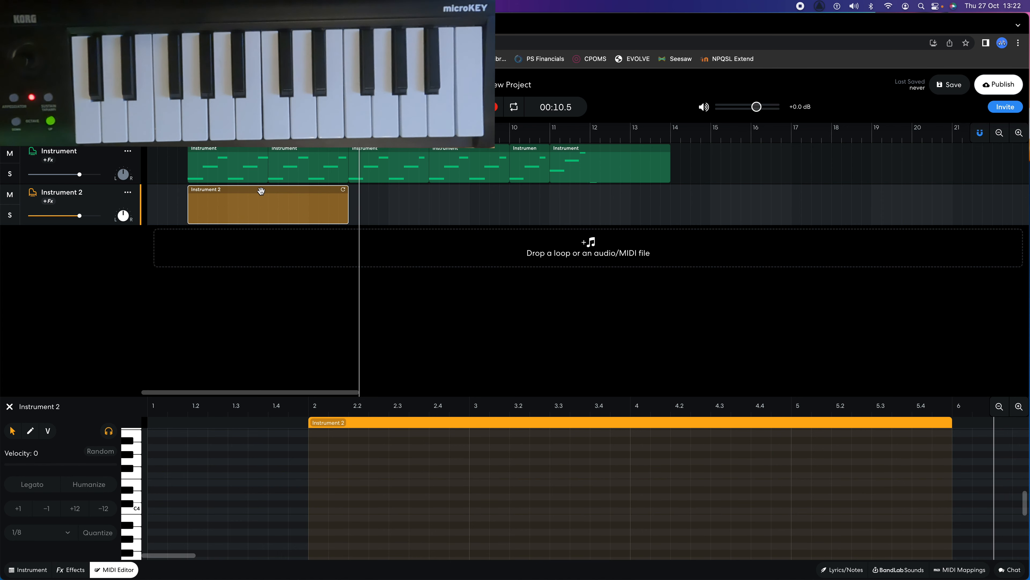
{"action": "right_click", "coordinate": [261, 191]}
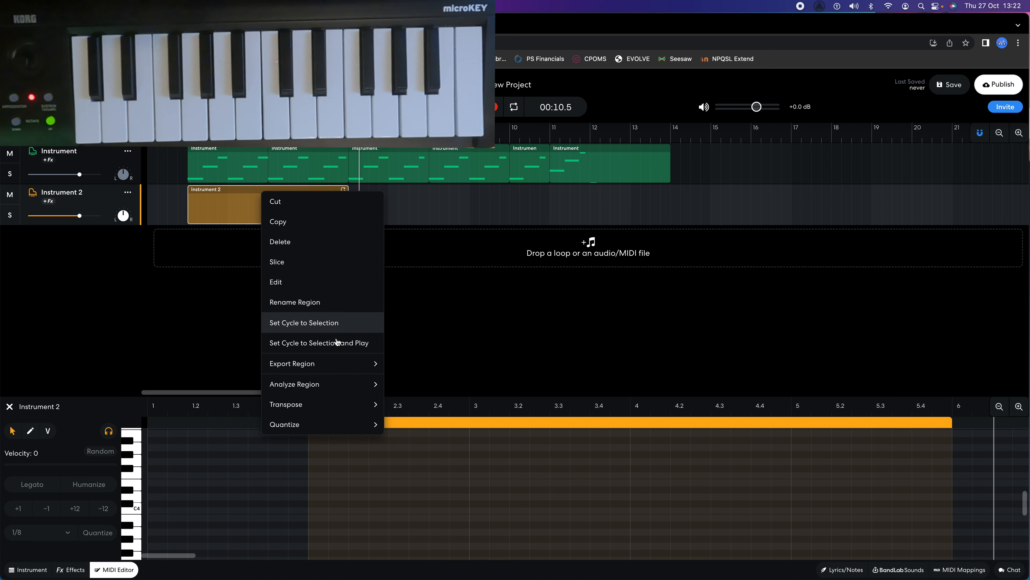
{"action": "left_click", "coordinate": [282, 244]}
Record the repeated C chord again on the Instrument 2 track over bars 2 to 5 and quantize all its notes to 1/8
{"action": "left_click", "coordinate": [188, 133]}
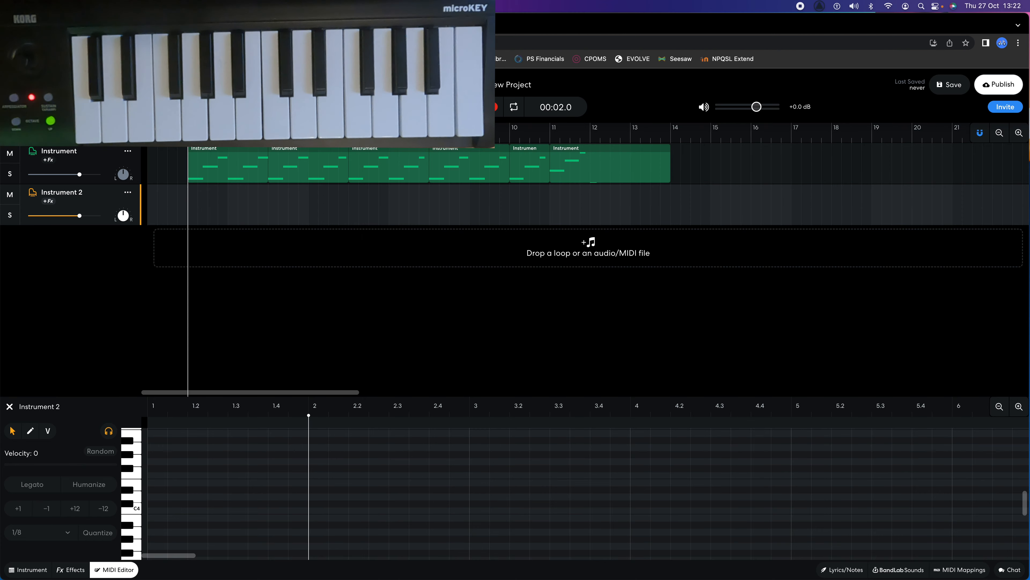
{"action": "left_click", "coordinate": [496, 108]}
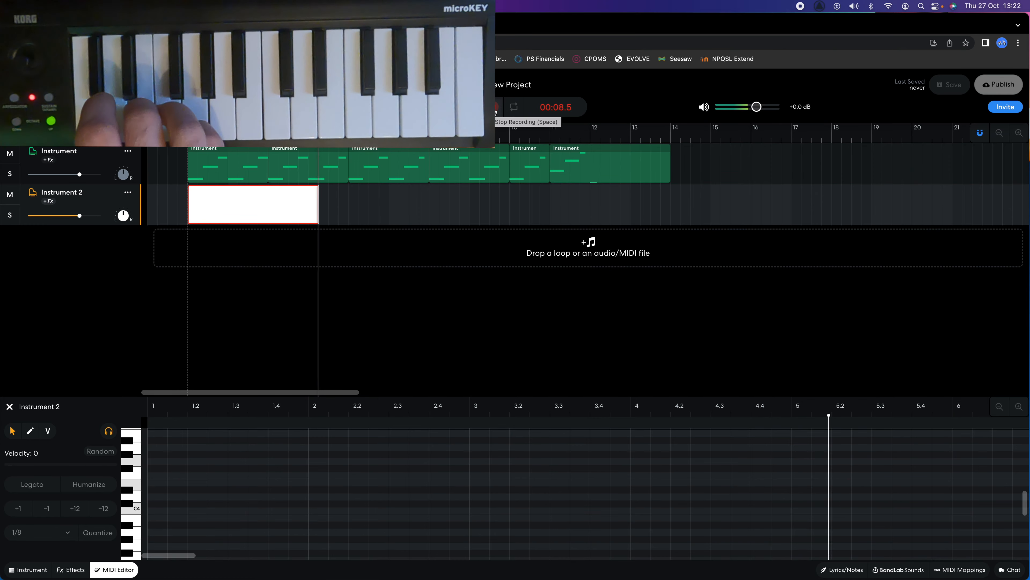
{"action": "left_click", "coordinate": [495, 108]}
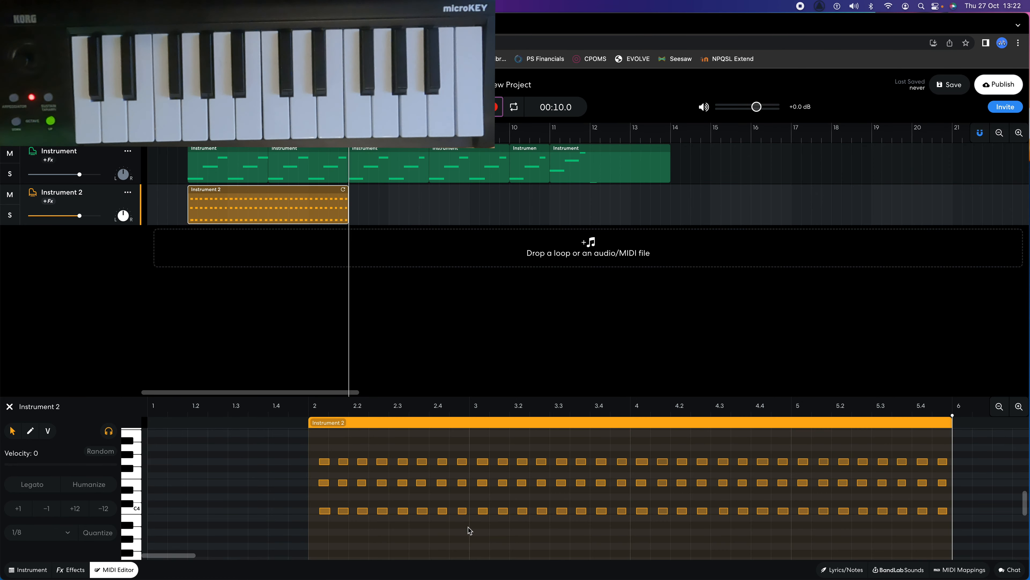
{"action": "key", "text": "super+a"}
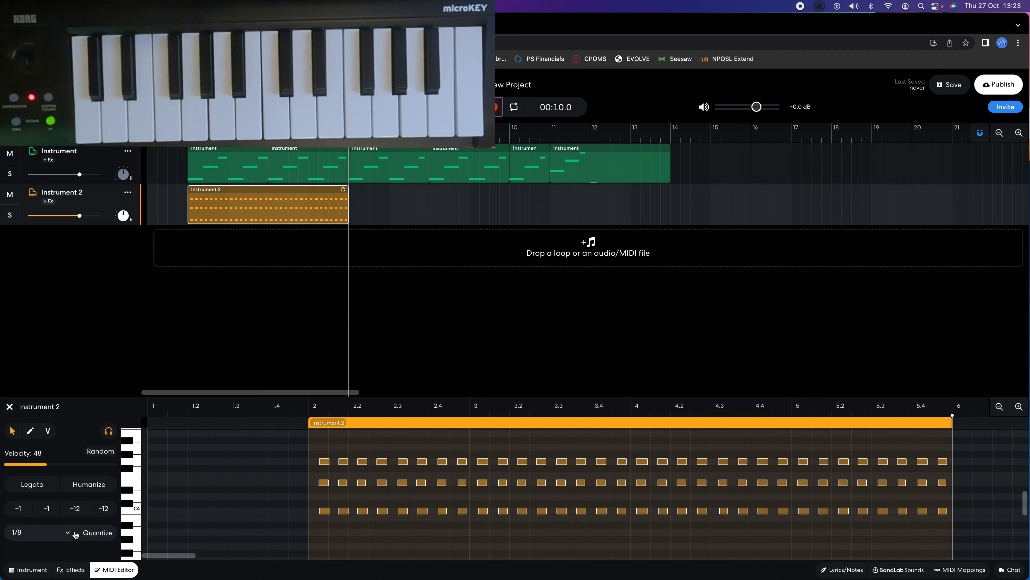
{"action": "left_click", "coordinate": [98, 532]}
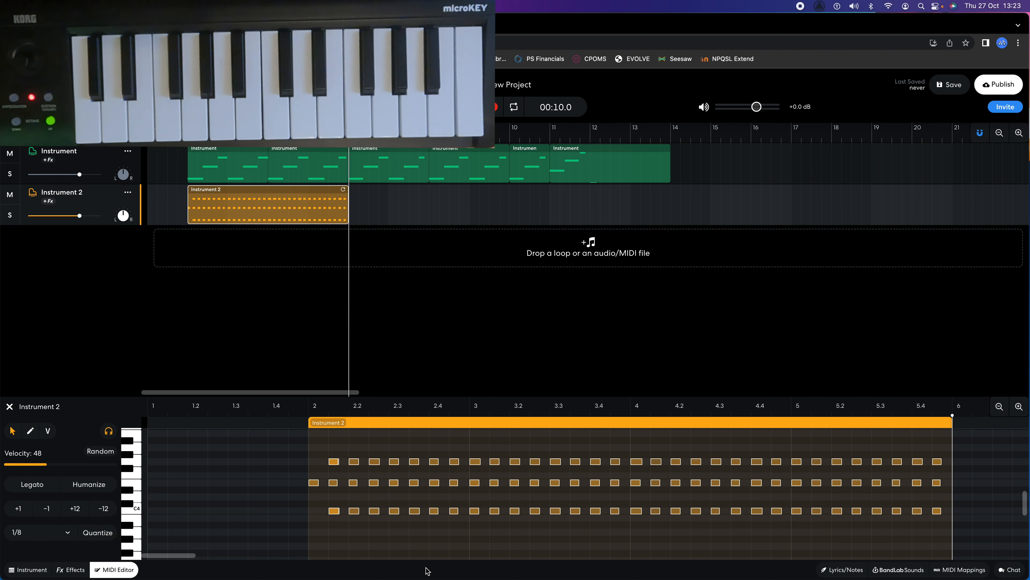
Move the first top and bottom chord notes back to the start of bar 2 and play the region from there
{"action": "left_click", "coordinate": [391, 550]}
{"action": "left_click_drag", "start_coordinate": [337, 460], "coordinate": [318, 463]}
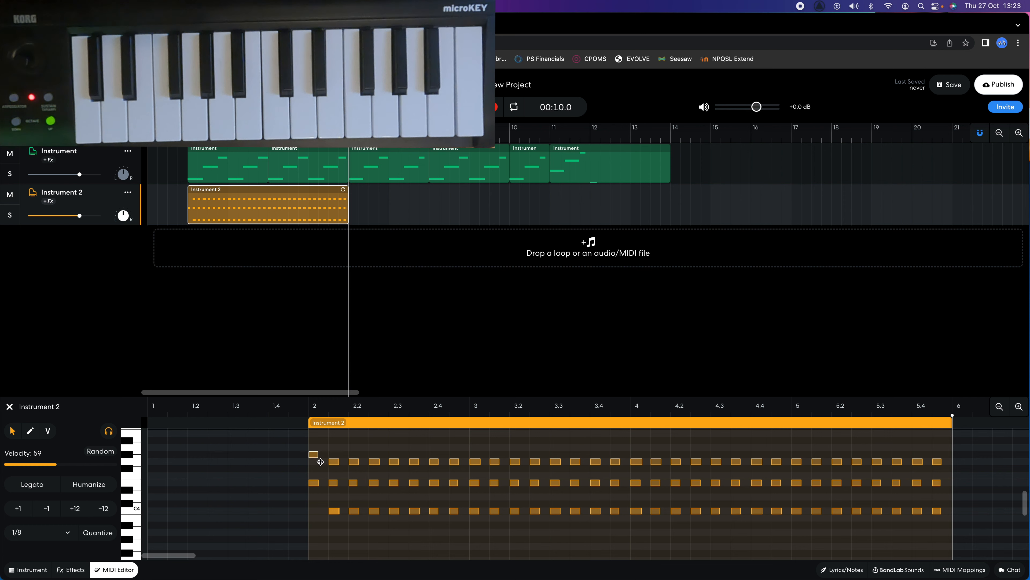
{"action": "left_click_drag", "start_coordinate": [337, 510], "coordinate": [318, 512]}
{"action": "key", "text": "space"}
{"action": "key", "text": "space"}
{"action": "left_click", "coordinate": [188, 132]}
{"action": "key", "text": "space"}
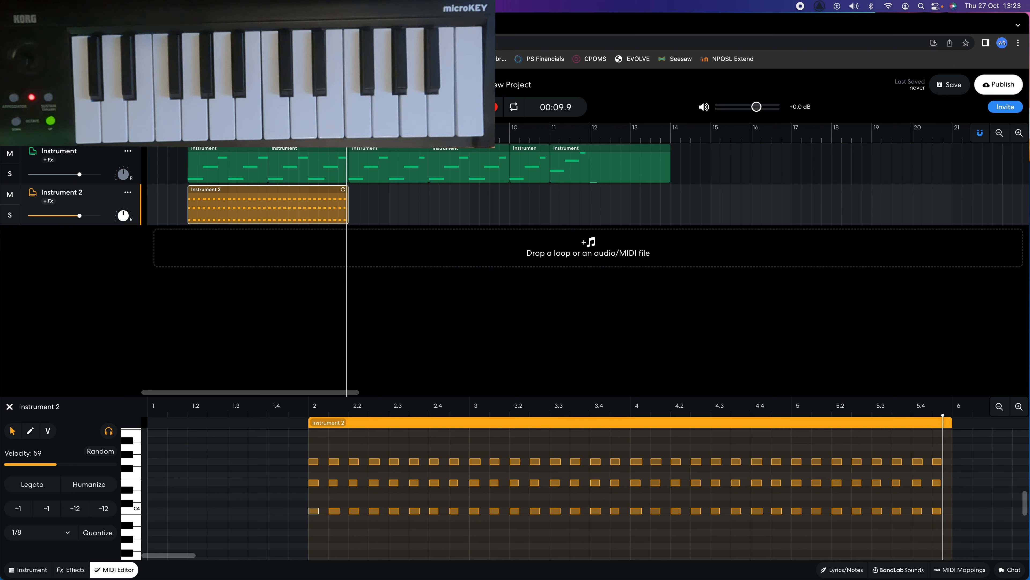
Record the repeated F chord on the Instrument 2 track over bars 6 and 7 and quantize its notes to 1/8
{"action": "left_click", "coordinate": [349, 133]}
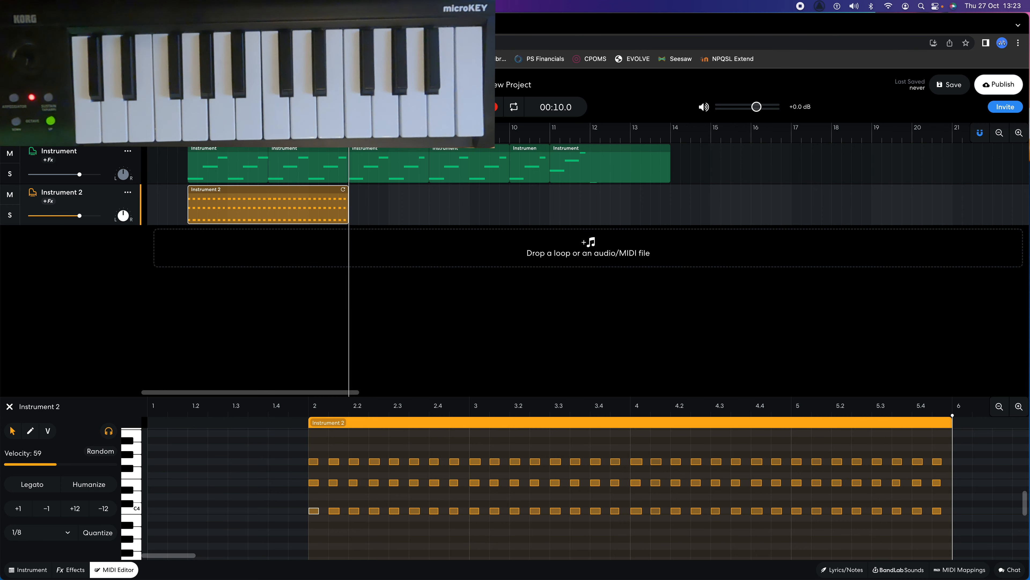
{"action": "left_click", "coordinate": [494, 108]}
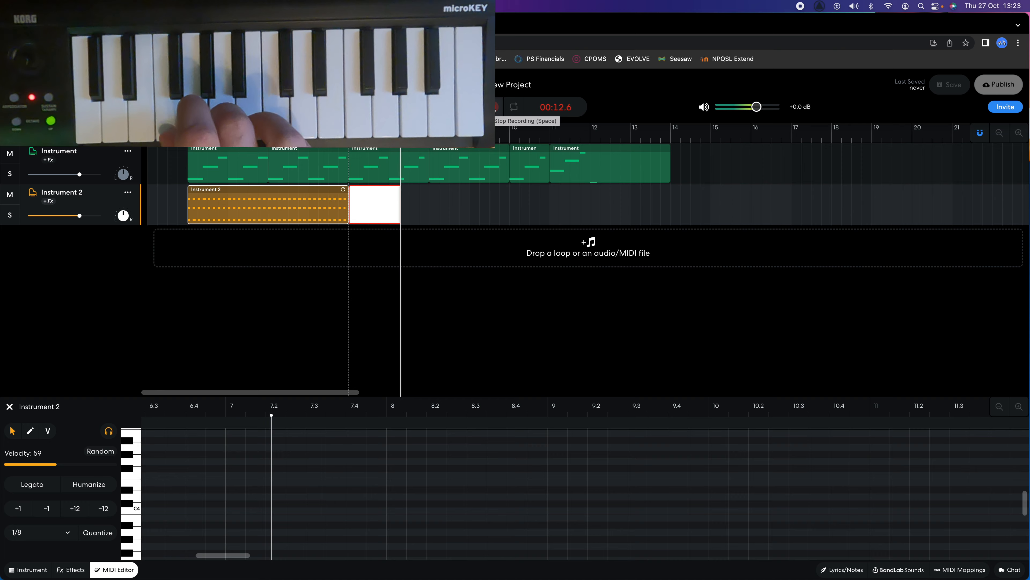
{"action": "left_click", "coordinate": [493, 107]}
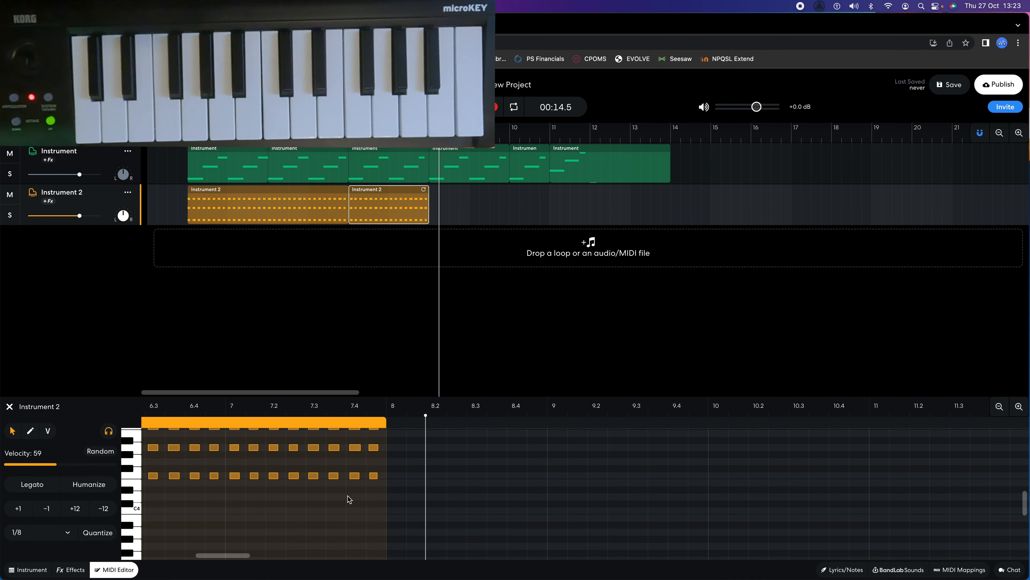
{"action": "scroll", "coordinate": [287, 498], "scroll_direction": "left", "scroll_amount": 10}
{"action": "scroll", "coordinate": [287, 499], "scroll_direction": "up", "scroll_amount": 2}
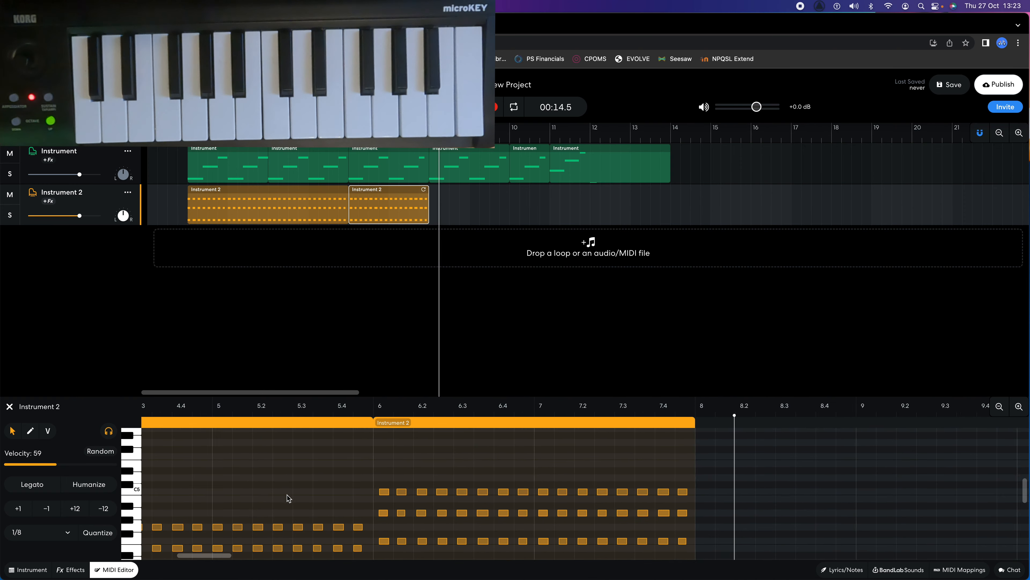
{"action": "left_click", "coordinate": [373, 538]}
{"action": "key", "text": "super+a"}
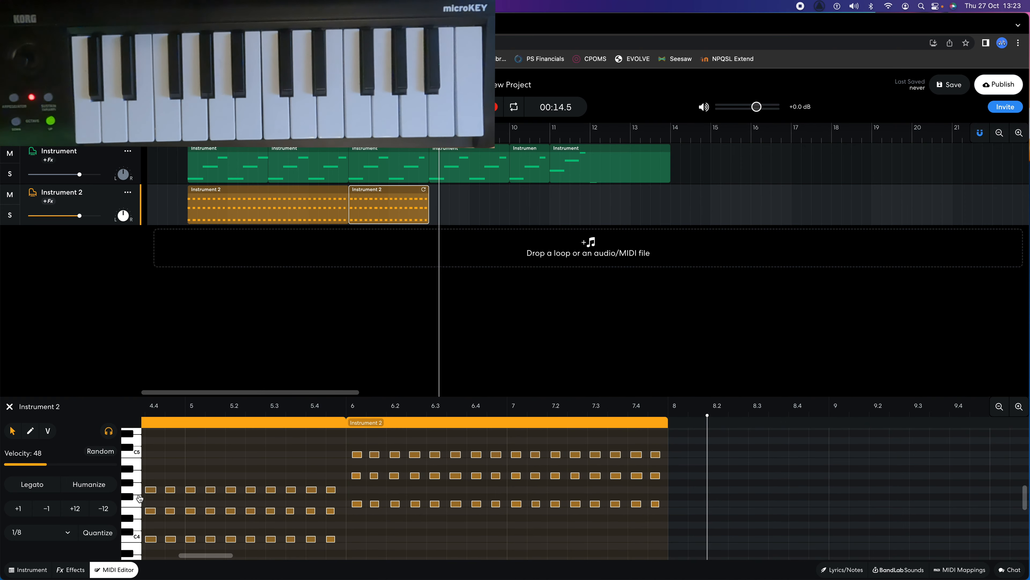
{"action": "left_click", "coordinate": [109, 532]}
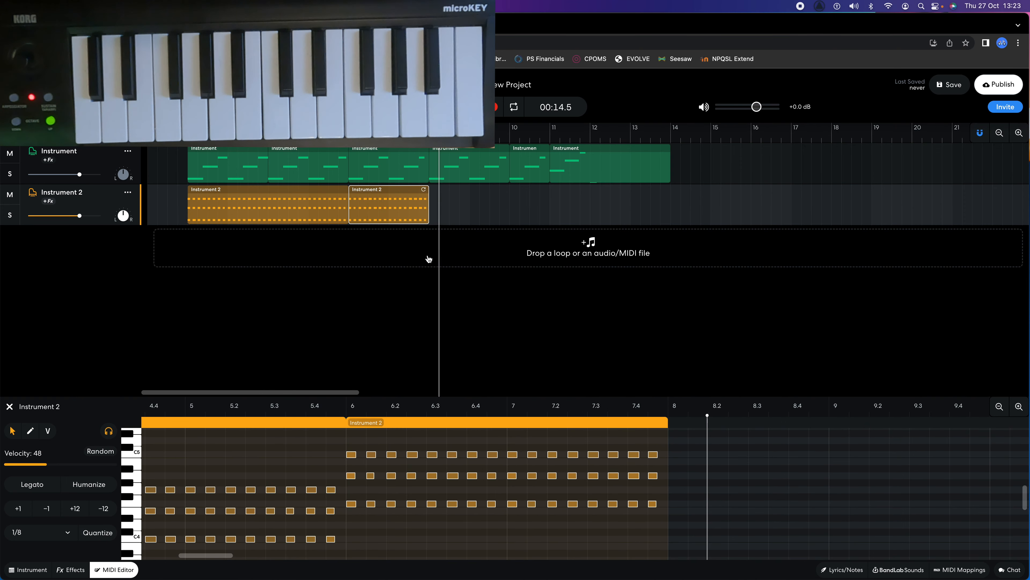
Play back the F chord region from bar 6 to check its timing
{"action": "left_click", "coordinate": [348, 133]}
{"action": "key", "text": "space"}
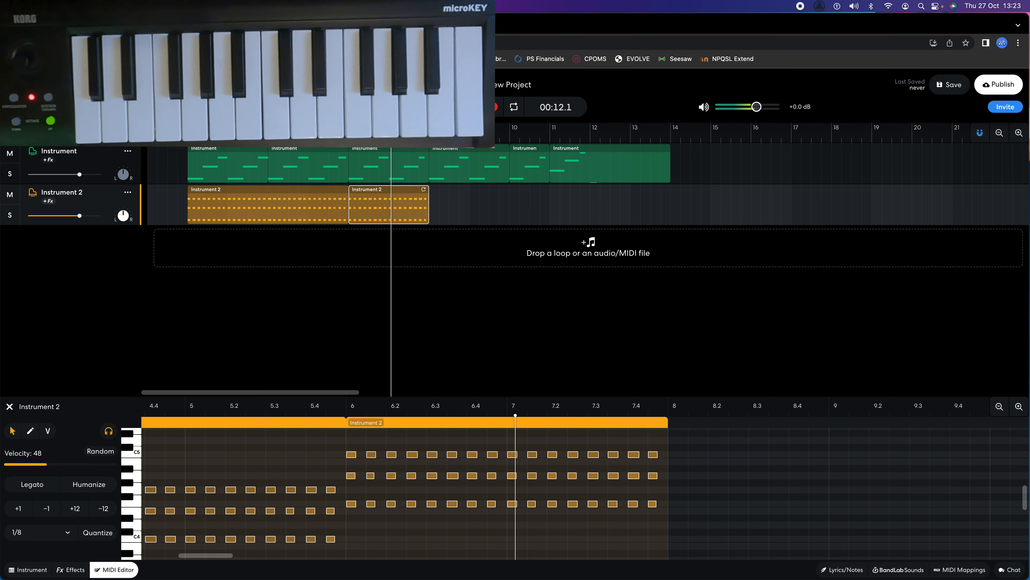
{"action": "key", "text": "space"}
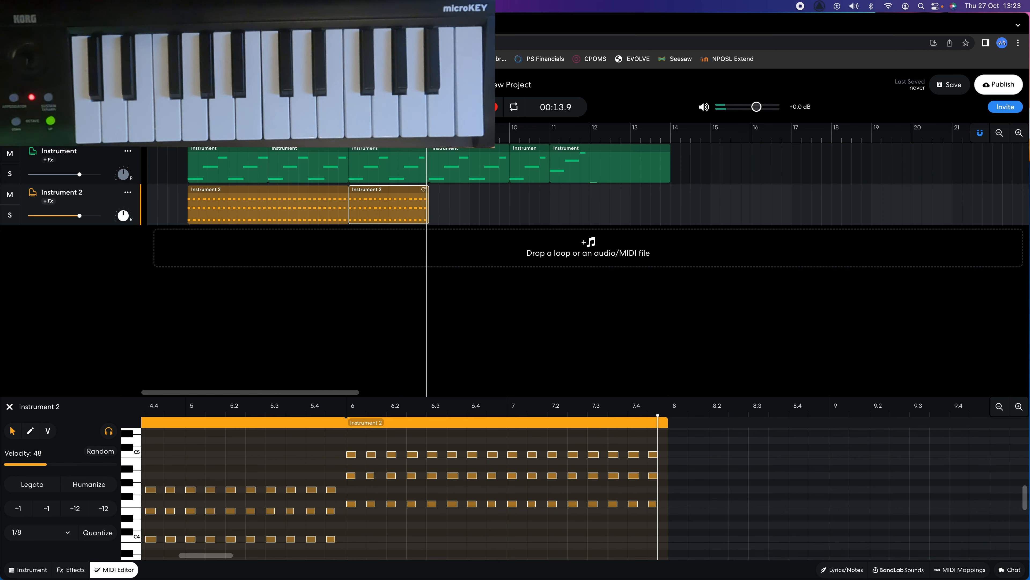
Replace the C5 note at 6.3 in the F chord region with a drawn note, shortened to match its neighbours
{"action": "left_click", "coordinate": [434, 544]}
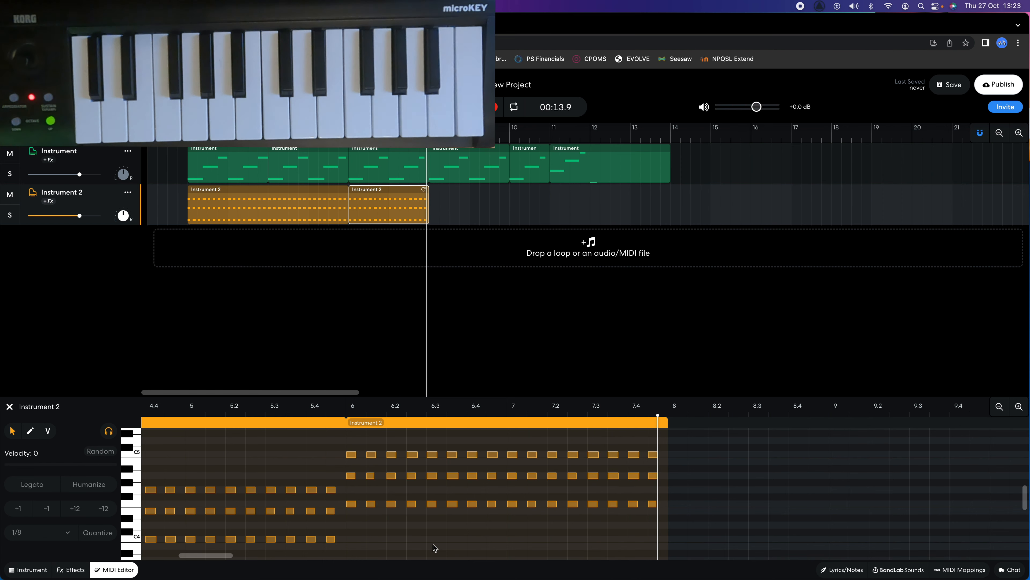
{"action": "left_click", "coordinate": [432, 455]}
{"action": "key", "text": "Delete"}
{"action": "left_click", "coordinate": [30, 437]}
{"action": "left_click", "coordinate": [432, 455]}
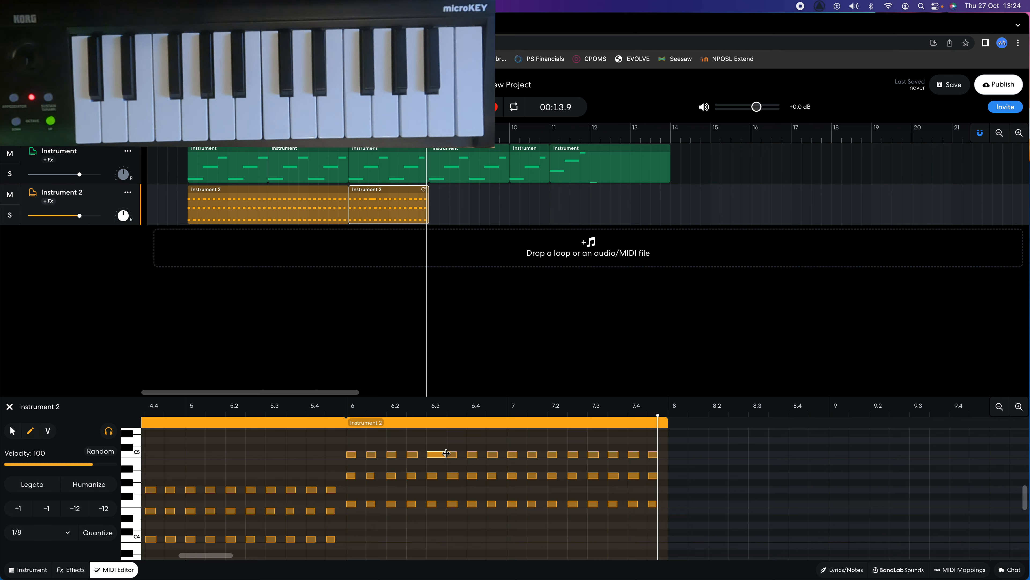
{"action": "left_click_drag", "start_coordinate": [445, 454], "coordinate": [439, 454]}
Copy the four-bar C chord region and paste it on the Instrument 2 track at bar 8
{"action": "left_click", "coordinate": [268, 190]}
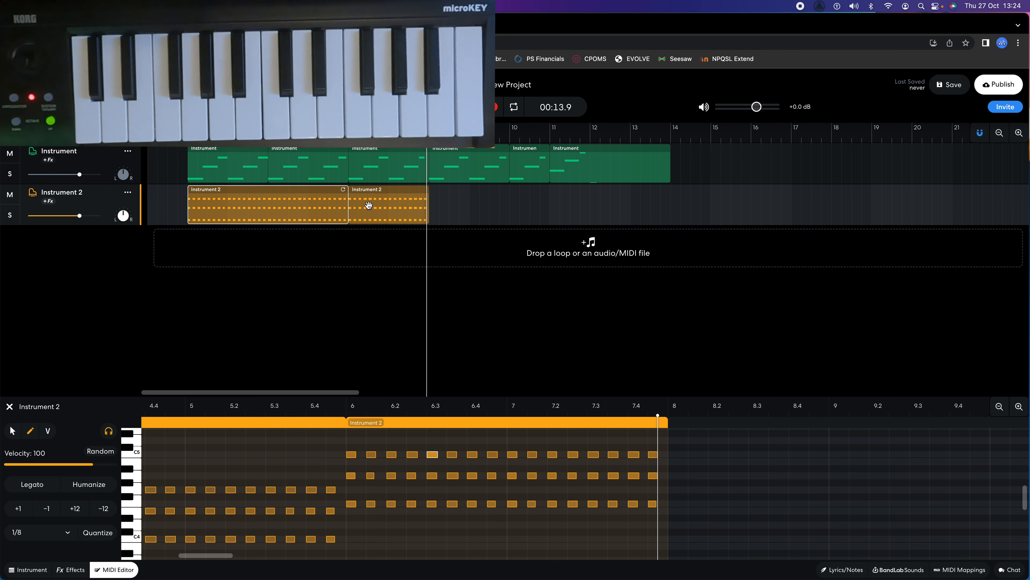
{"action": "right_click", "coordinate": [239, 190]}
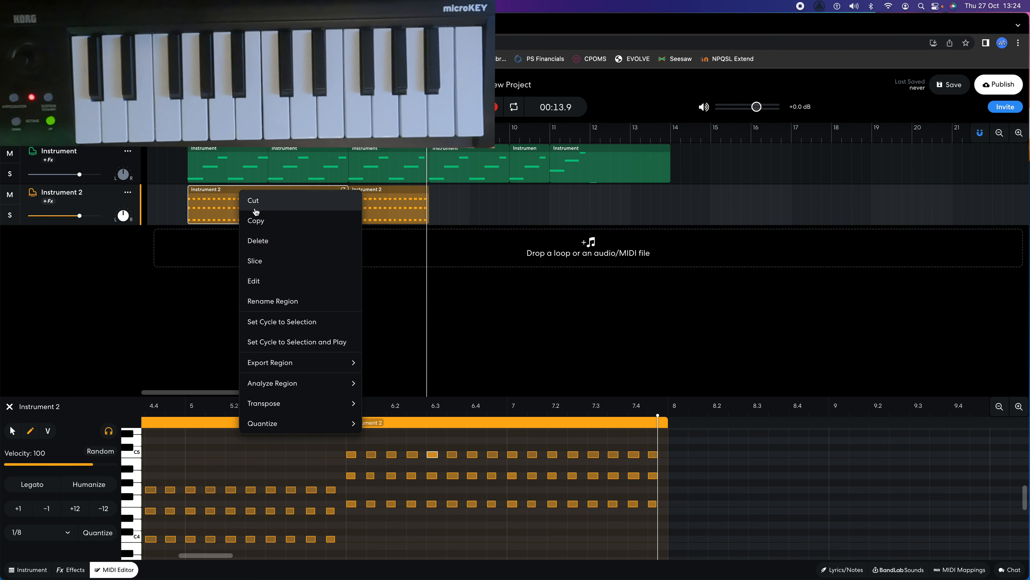
{"action": "left_click", "coordinate": [256, 221]}
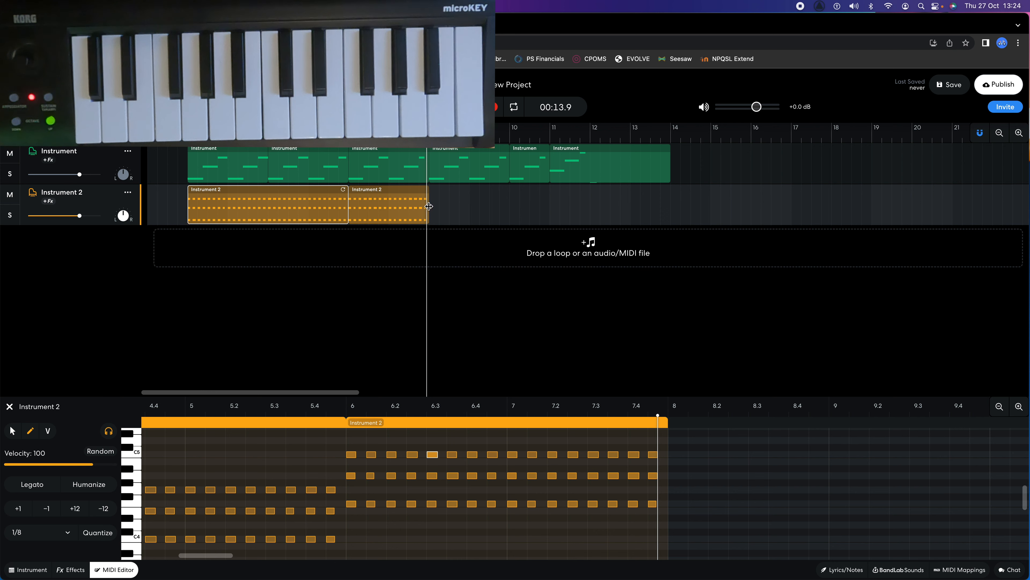
{"action": "left_click", "coordinate": [430, 133]}
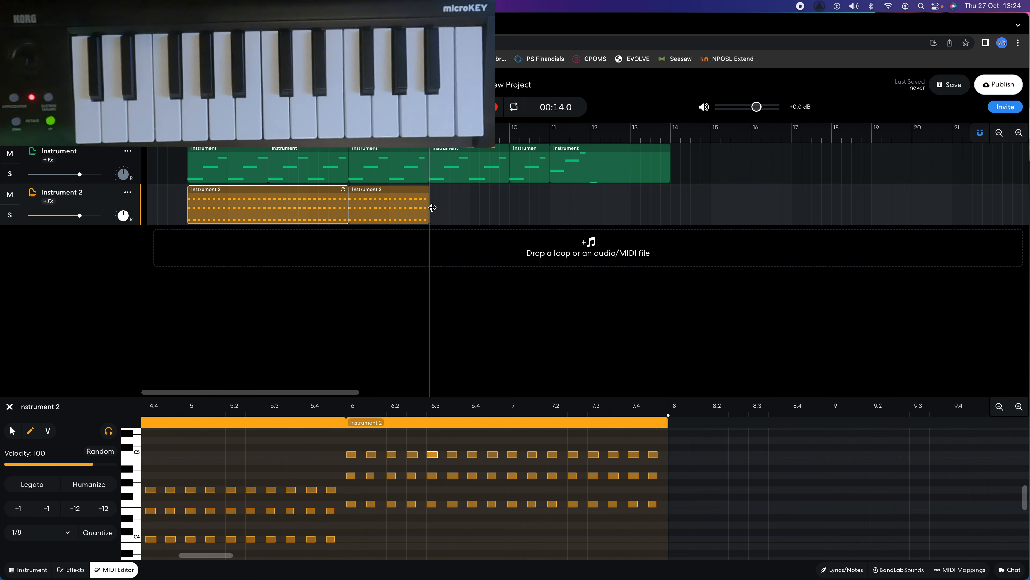
{"action": "right_click", "coordinate": [437, 200]}
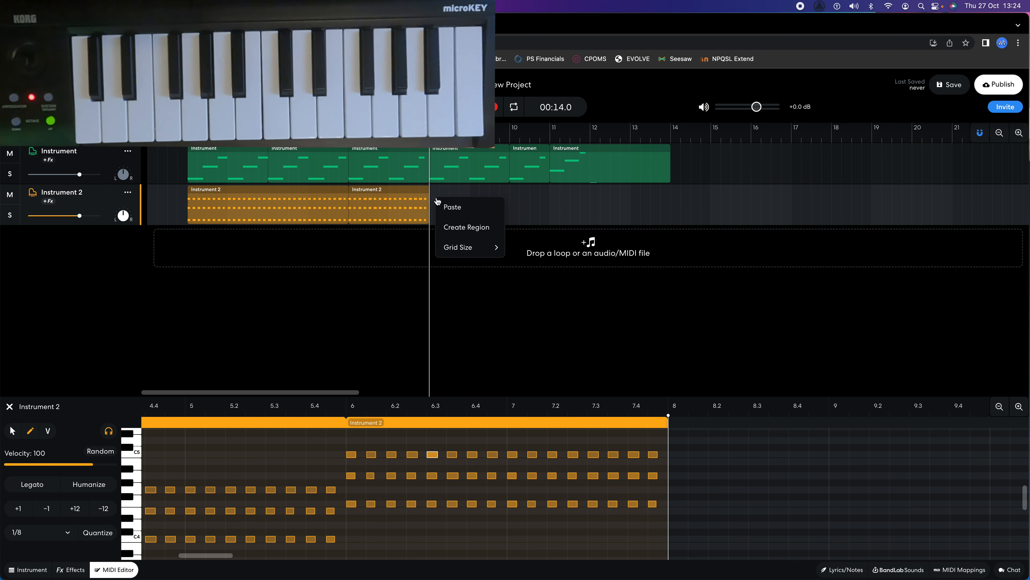
{"action": "left_click", "coordinate": [451, 207]}
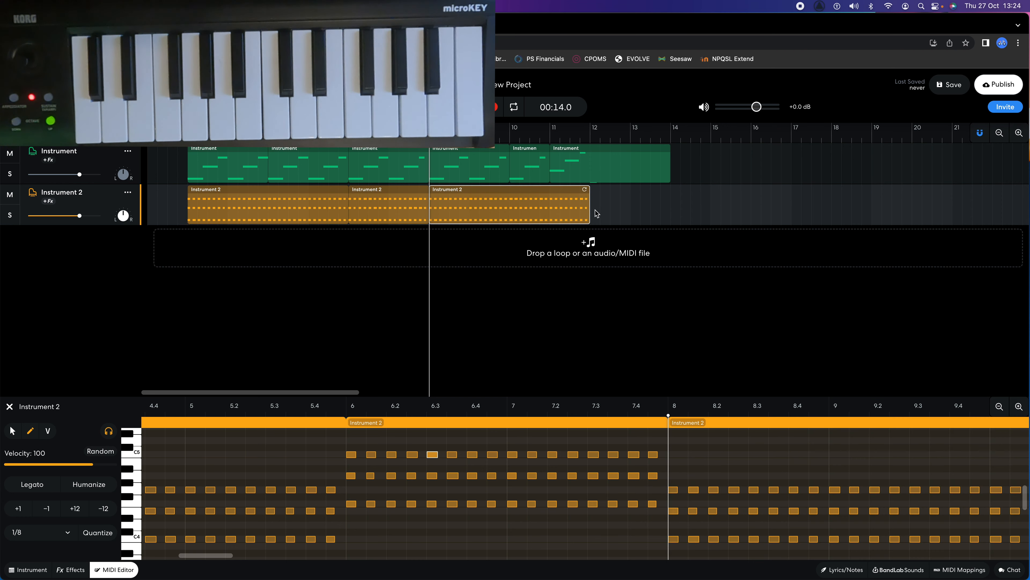
Shorten the pasted C chord region to two bars so it ends at bar 10, and play it back
{"action": "left_click_drag", "start_coordinate": [590, 216], "coordinate": [511, 216]}
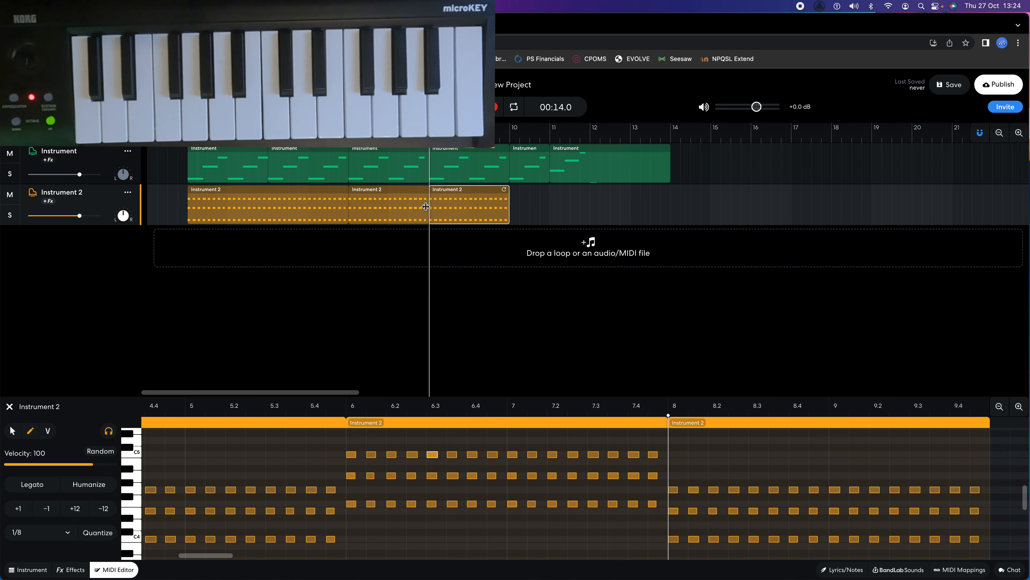
{"action": "key", "text": "space"}
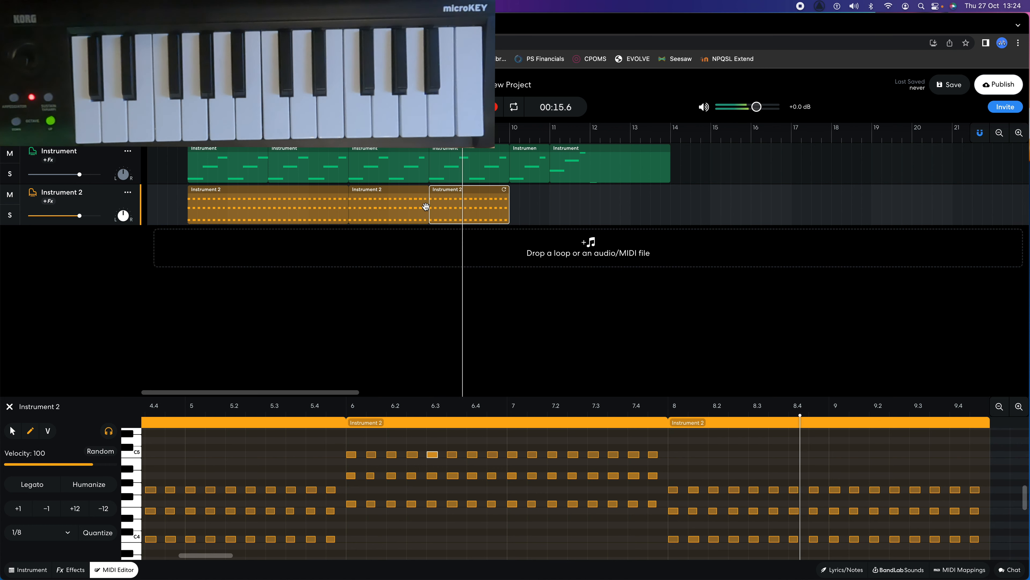
{"action": "key", "text": "space"}
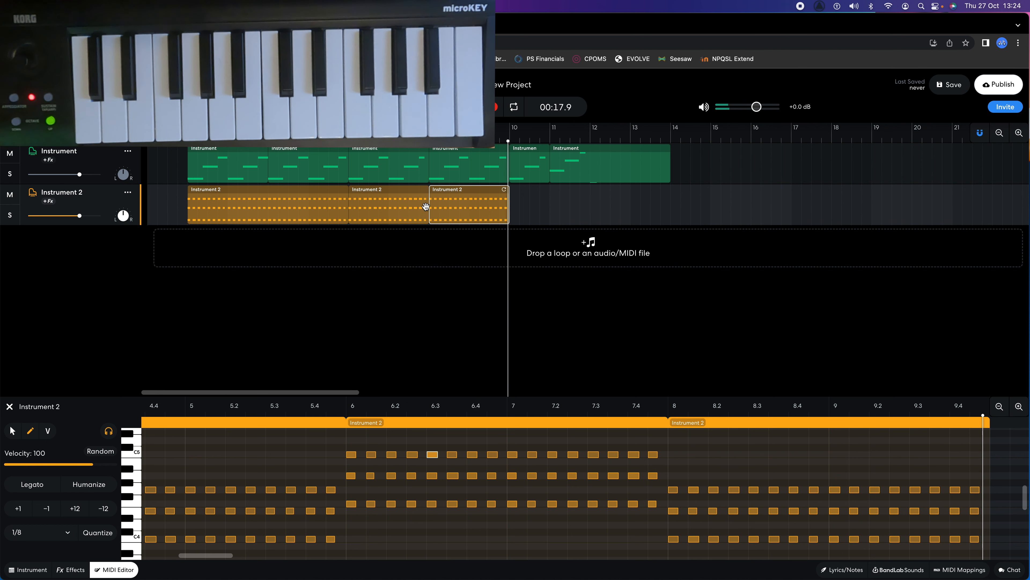
Copy the two-bar C chord region at bar 8 and paste it on the same track at bar 10
{"action": "right_click", "coordinate": [482, 191]}
{"action": "left_click", "coordinate": [503, 222]}
{"action": "left_click", "coordinate": [511, 140]}
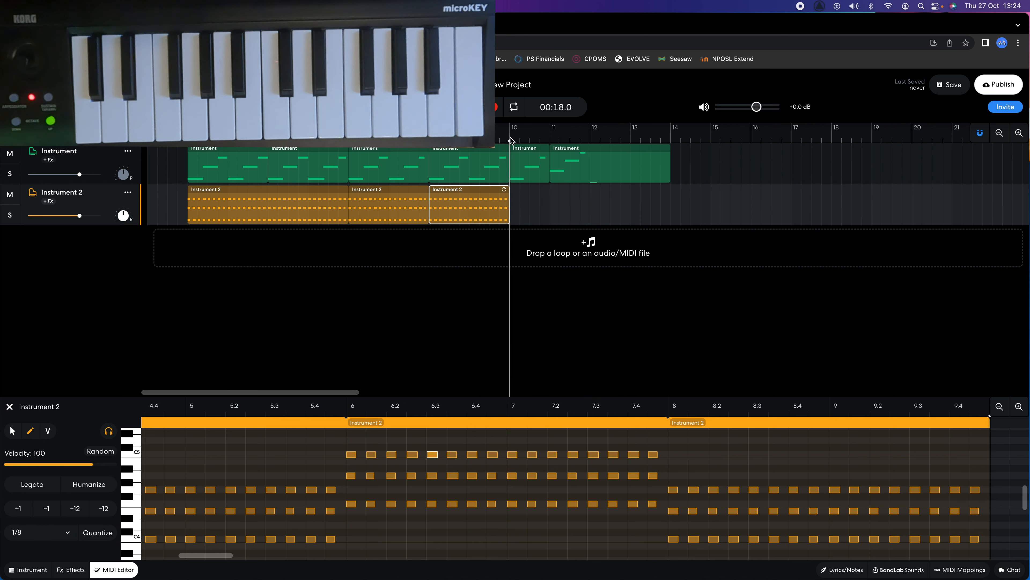
{"action": "right_click", "coordinate": [518, 209]}
{"action": "left_click", "coordinate": [532, 214]}
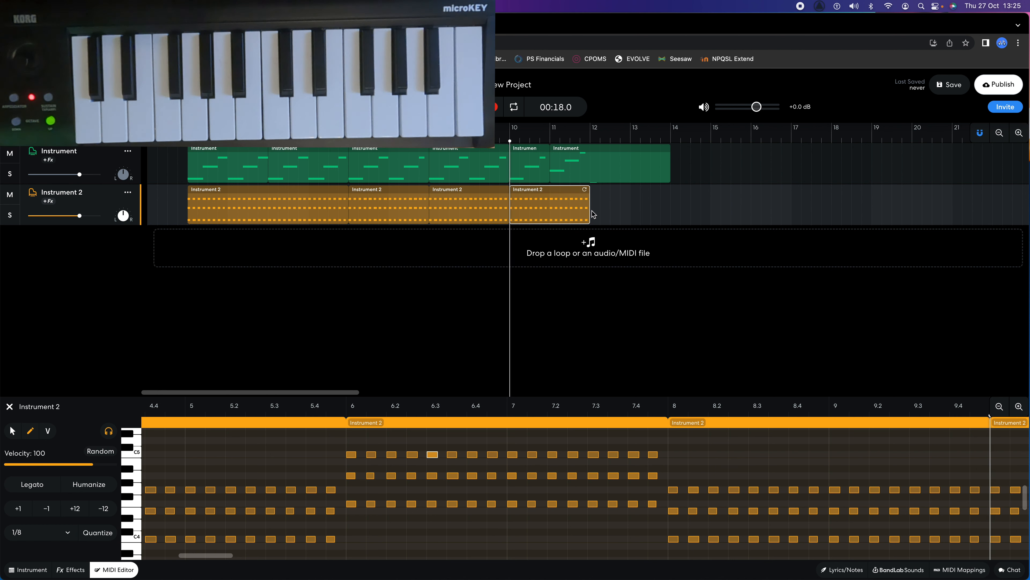
Shorten the pasted C chord region at bar 10 to one bar so it ends at bar 11, and play it back
{"action": "left_click_drag", "start_coordinate": [590, 214], "coordinate": [549, 216]}
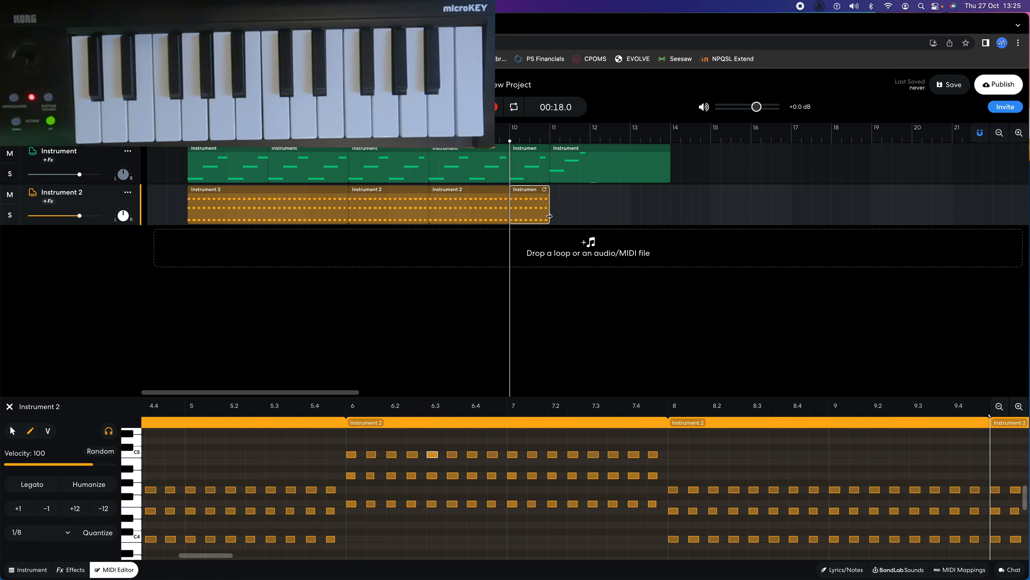
{"action": "key", "text": "space"}
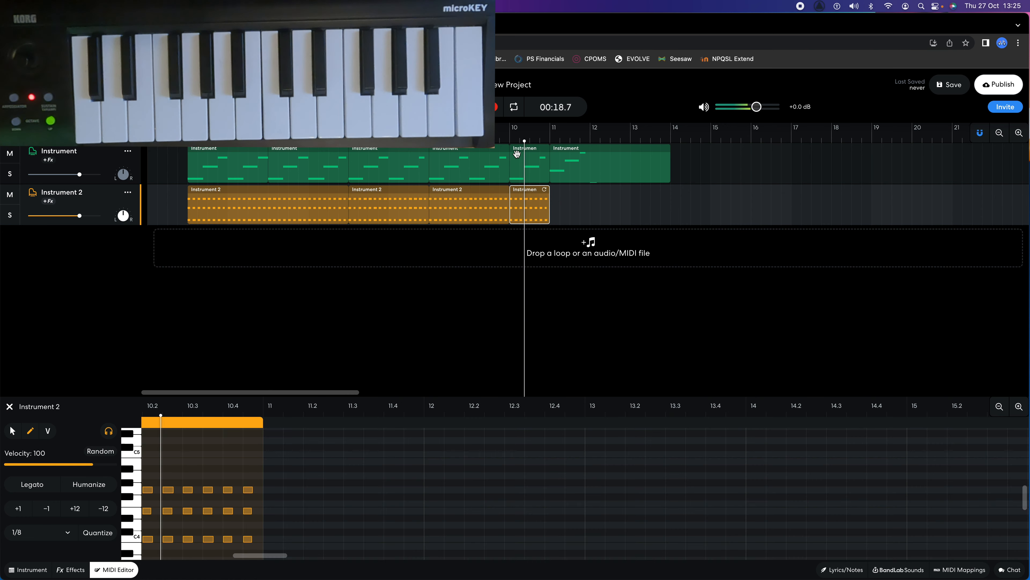
{"action": "key", "text": "space"}
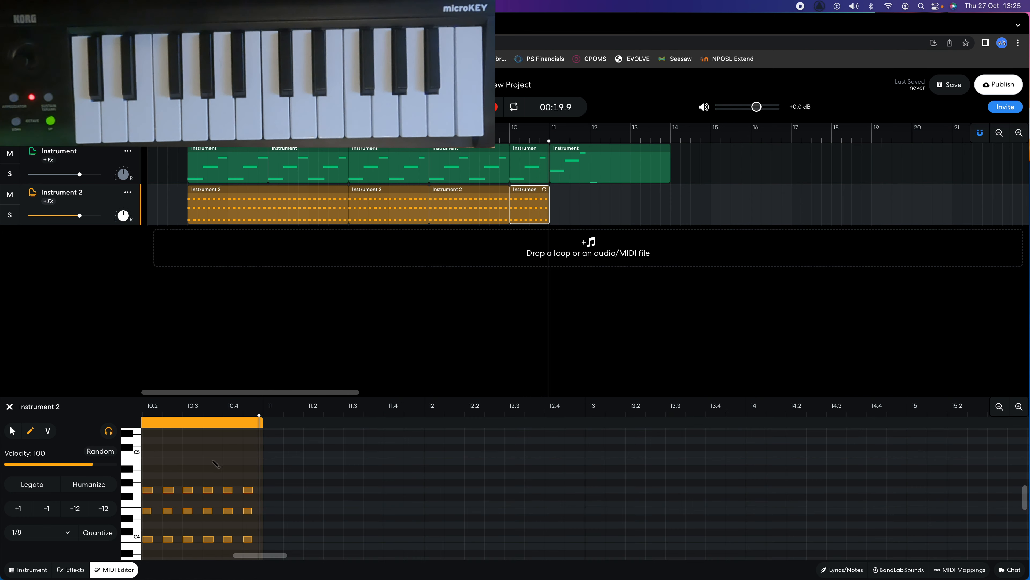
Select all notes in the bar 10 chord region and move them up from C4 to G4 to form a G chord
{"action": "scroll", "coordinate": [215, 465], "scroll_direction": "left", "scroll_amount": 12}
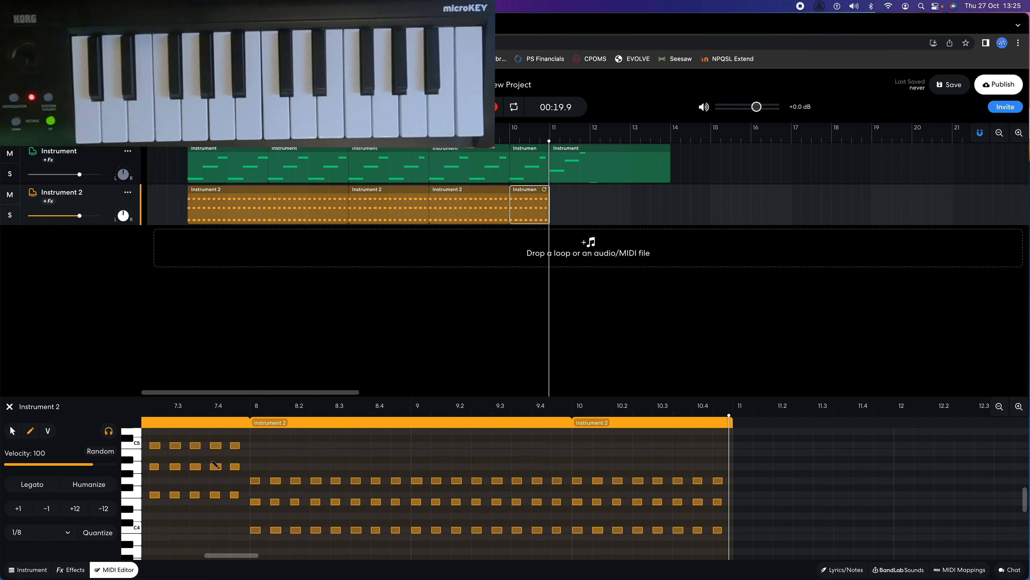
{"action": "left_click", "coordinate": [511, 140]}
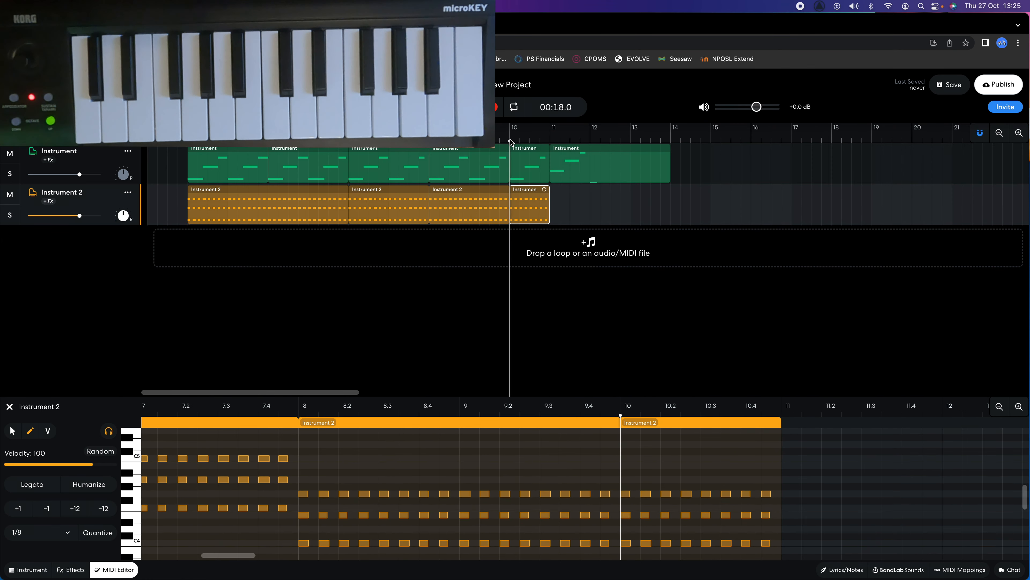
{"action": "scroll", "coordinate": [637, 445], "scroll_direction": "right", "scroll_amount": 5}
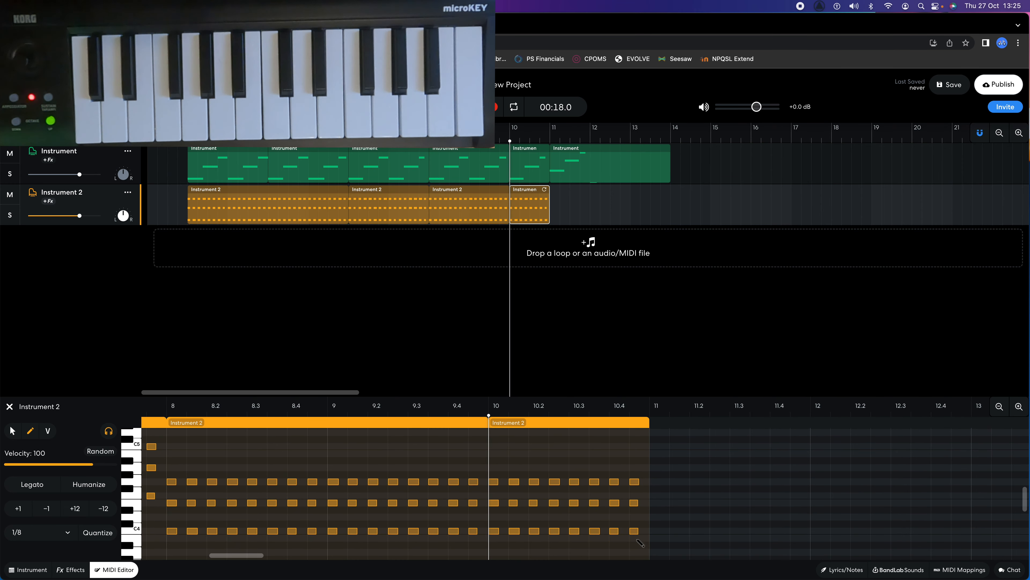
{"action": "left_click", "coordinate": [12, 430]}
{"action": "left_click_drag", "start_coordinate": [644, 544], "coordinate": [494, 469]}
{"action": "scroll", "coordinate": [495, 468], "scroll_direction": "up", "scroll_amount": 1}
{"action": "scroll", "coordinate": [494, 468], "scroll_direction": "down", "scroll_amount": 1}
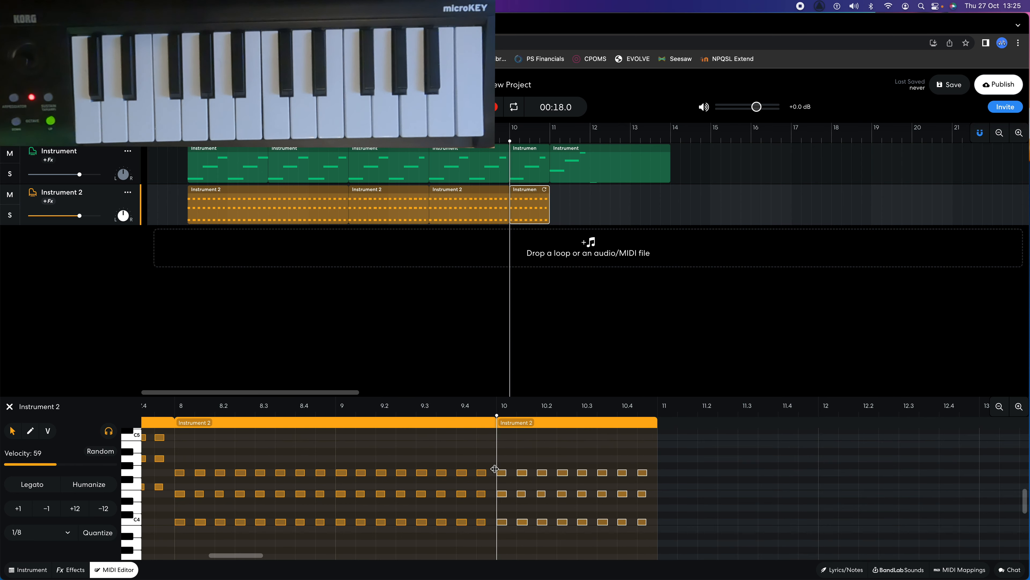
{"action": "left_click_drag", "start_coordinate": [503, 524], "coordinate": [503, 473]}
{"action": "scroll", "coordinate": [531, 519], "scroll_direction": "up", "scroll_amount": 3}
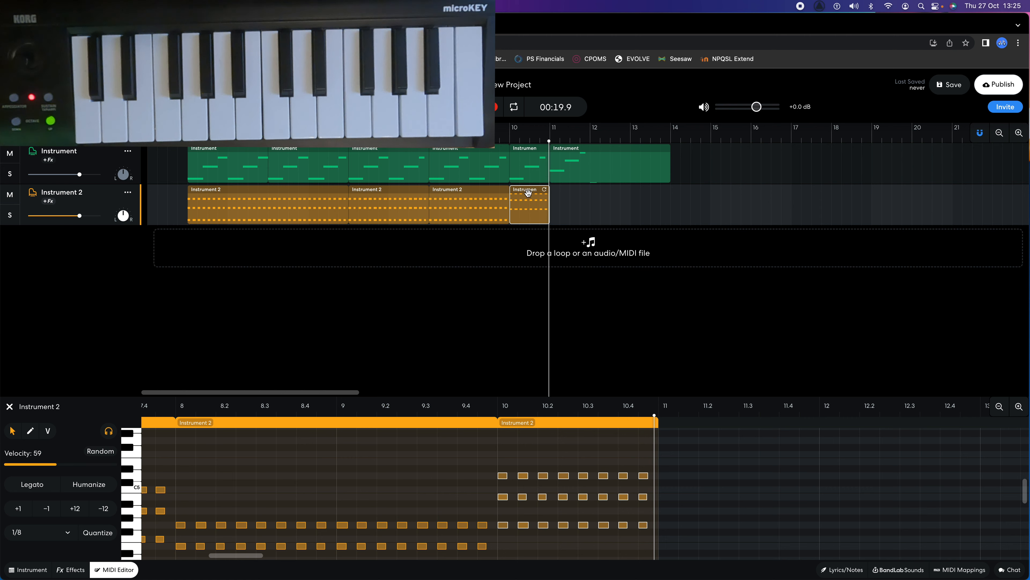
Copy the one-bar G chord region at bar 10 and paste it on the Instrument 2 track at bar 11
{"action": "right_click", "coordinate": [527, 208]}
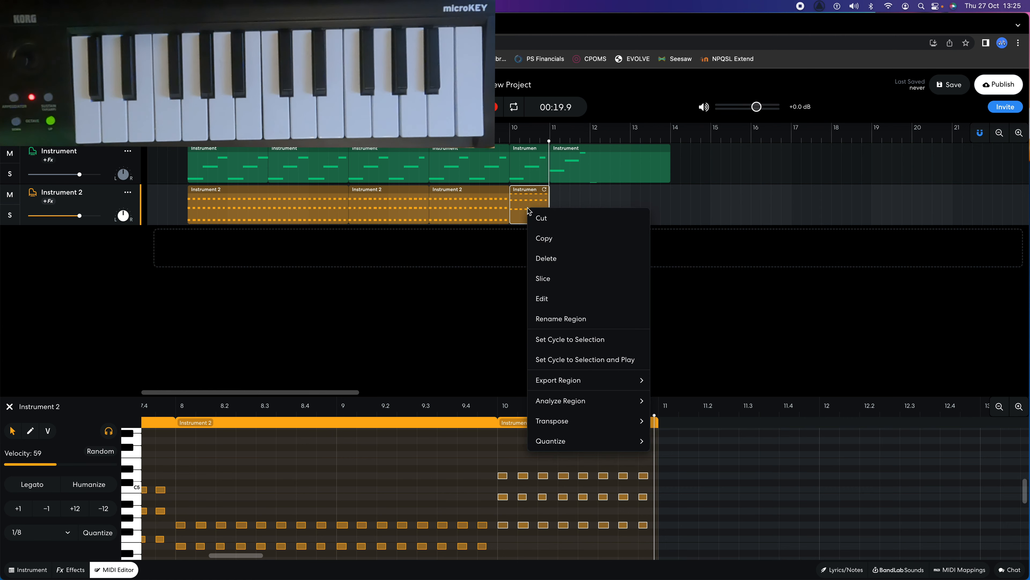
{"action": "left_click", "coordinate": [550, 237]}
{"action": "left_click", "coordinate": [551, 141]}
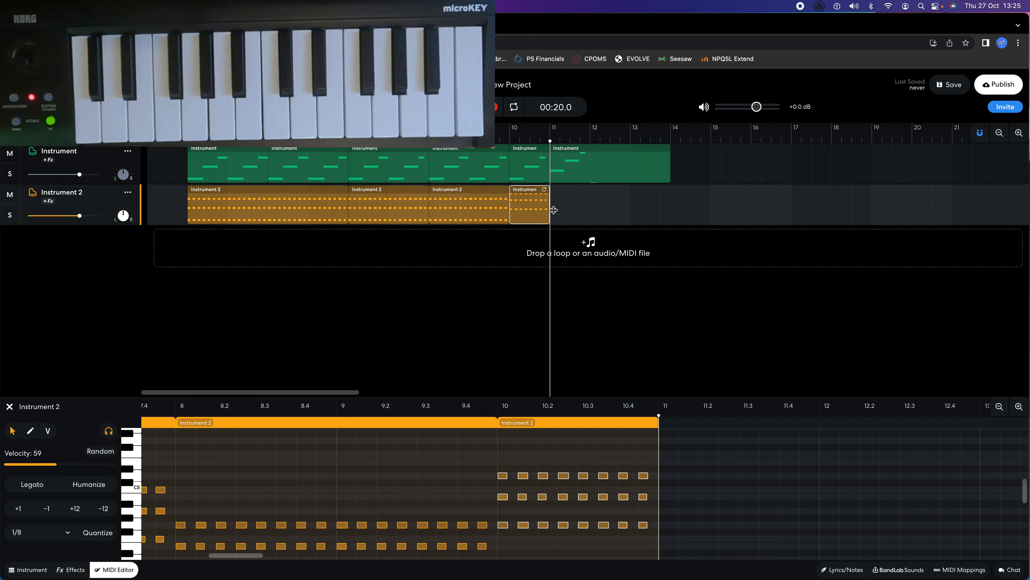
{"action": "right_click", "coordinate": [558, 210]}
{"action": "left_click", "coordinate": [582, 216]}
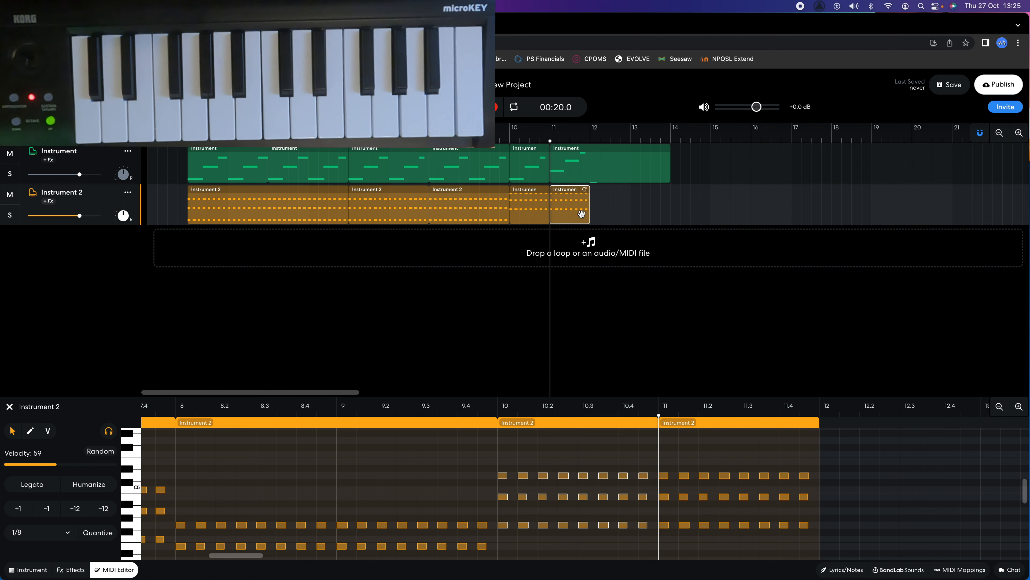
Move all notes in the bar 11 region down two semitones to form an F chord, and play back from bar 10
{"action": "left_click_drag", "start_coordinate": [812, 539], "coordinate": [659, 458]}
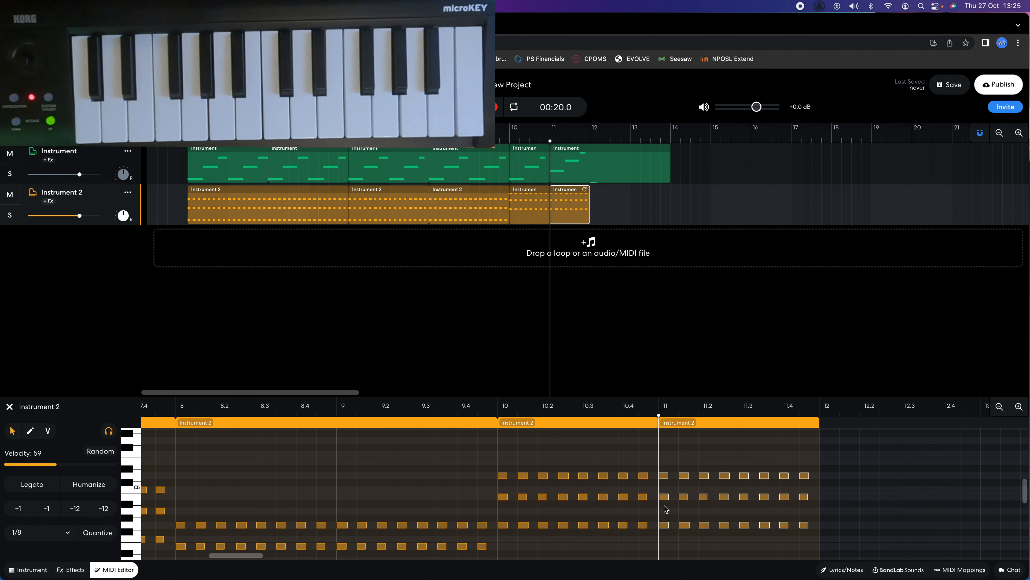
{"action": "left_click_drag", "start_coordinate": [664, 532], "coordinate": [665, 540]}
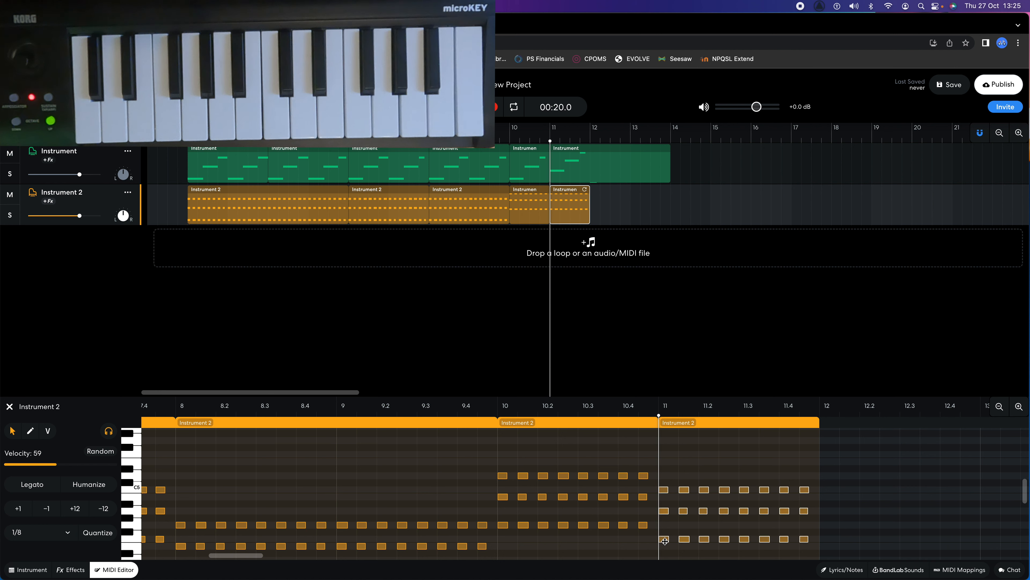
{"action": "left_click", "coordinate": [511, 142]}
{"action": "key", "text": "space"}
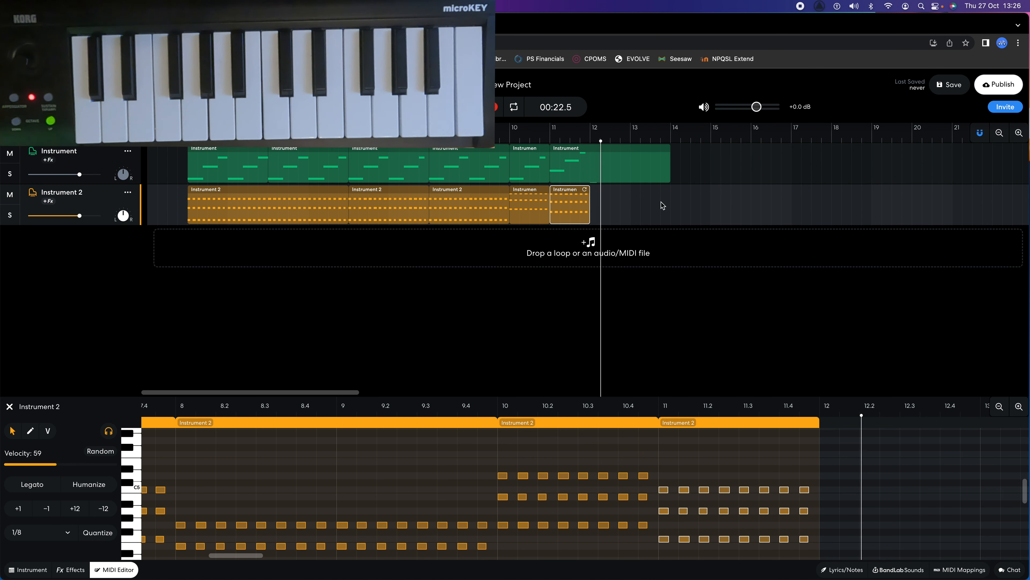
Record a single C chord on the Instrument 2 track at bar 12 and extend its region to bar 14
{"action": "left_click", "coordinate": [591, 139]}
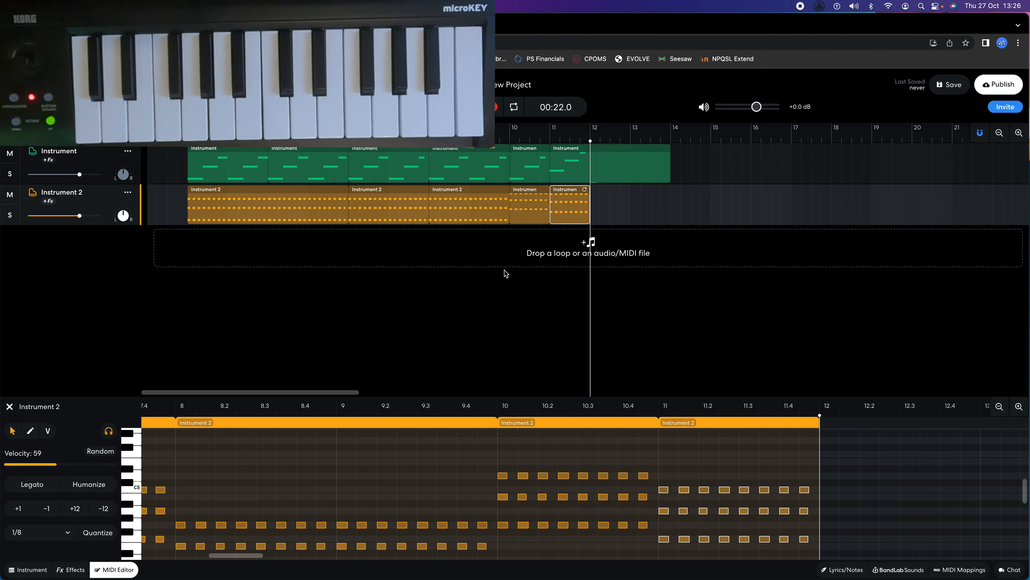
{"action": "left_click", "coordinate": [495, 108]}
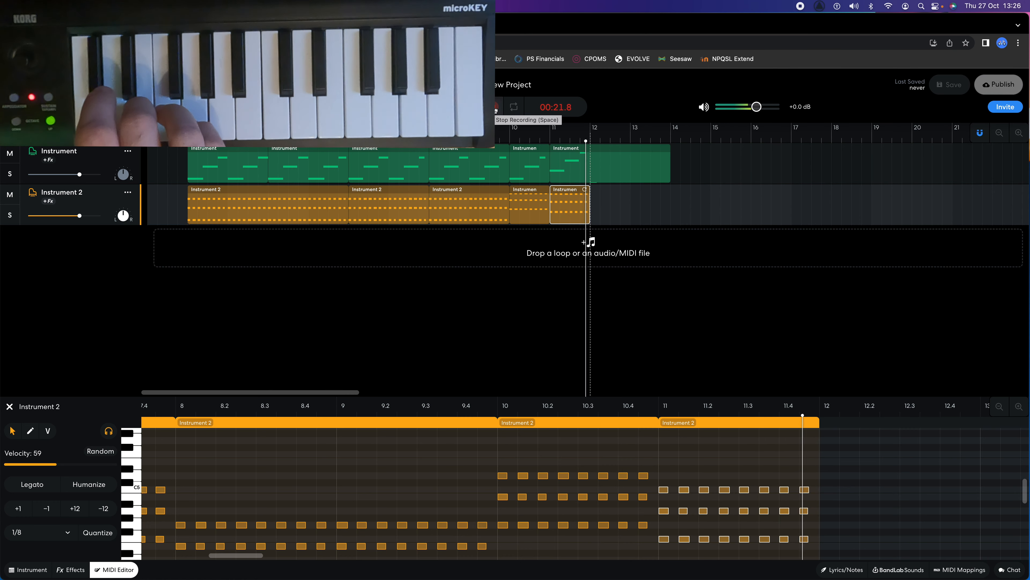
{"action": "left_click", "coordinate": [496, 107]}
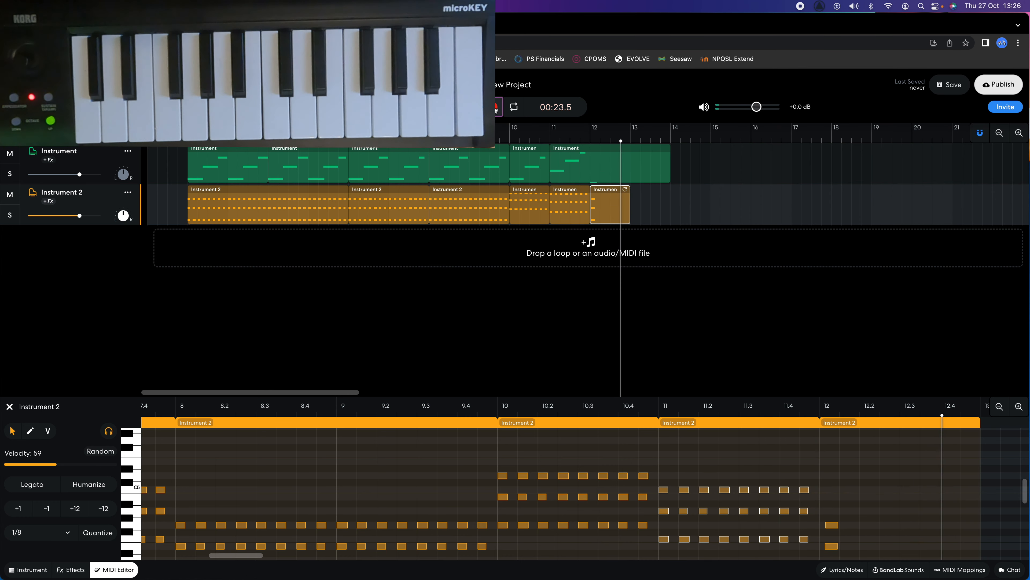
{"action": "left_click_drag", "start_coordinate": [630, 217], "coordinate": [668, 212]}
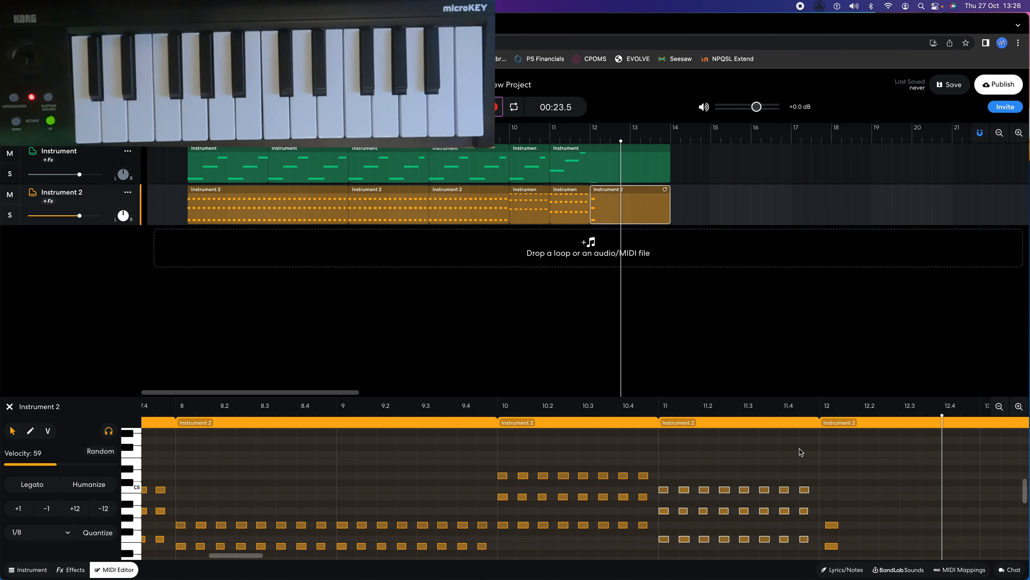
Quantize the recorded C chord notes at bar 12 to 1/8 and play back the result
{"action": "scroll", "coordinate": [800, 452], "scroll_direction": "right", "scroll_amount": 10}
{"action": "scroll", "coordinate": [800, 452], "scroll_direction": "down", "scroll_amount": 3}
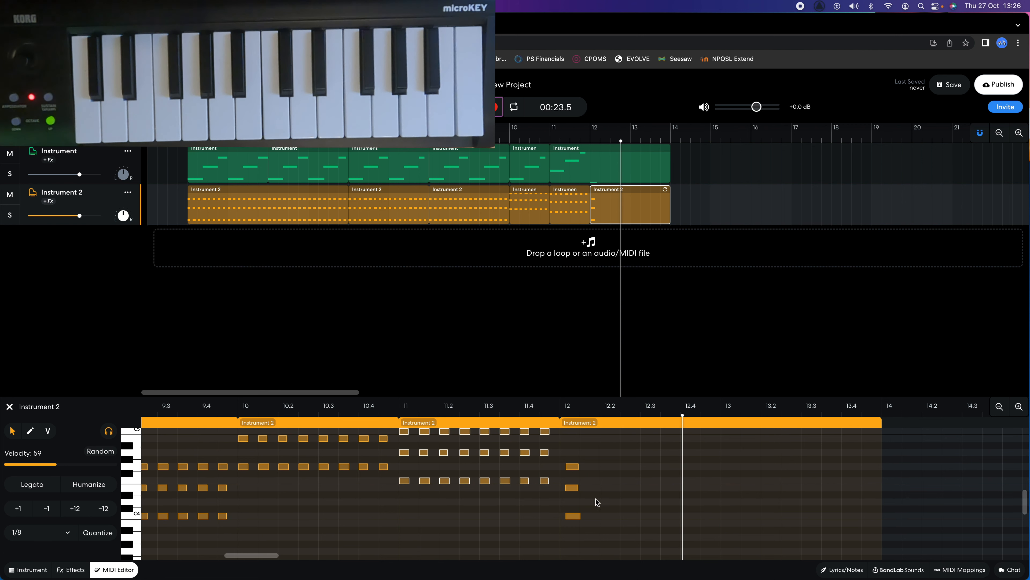
{"action": "left_click", "coordinate": [607, 521]}
{"action": "left_click_drag", "start_coordinate": [593, 526], "coordinate": [564, 462]}
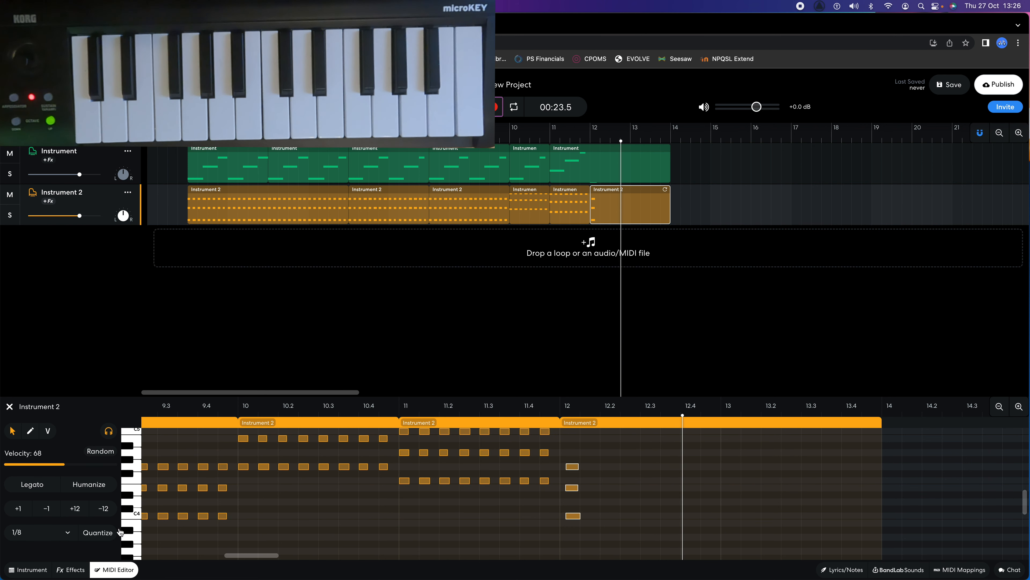
{"action": "left_click", "coordinate": [97, 534]}
{"action": "left_click", "coordinate": [149, 201]}
{"action": "key", "text": "space"}
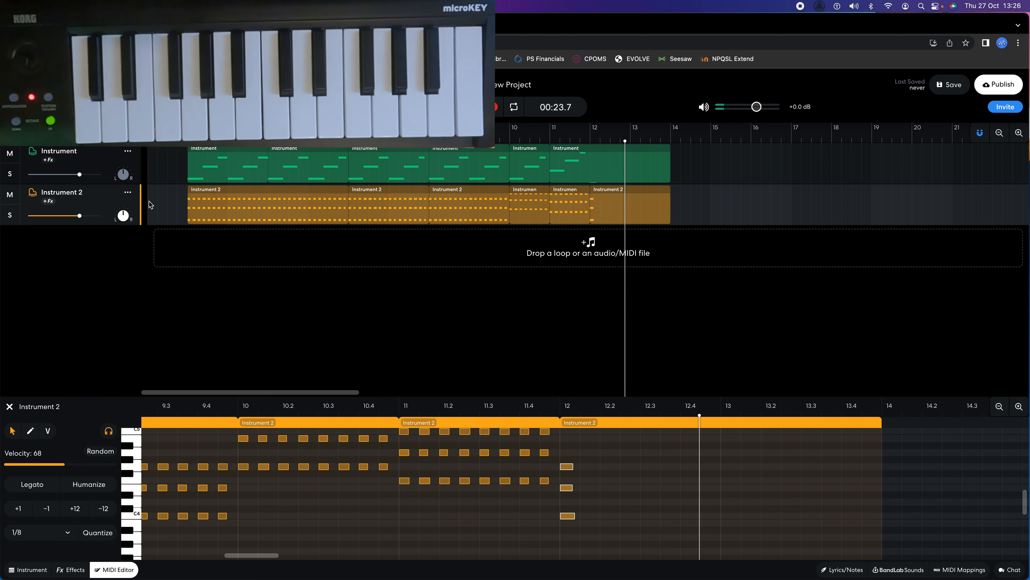
{"action": "key", "text": "space"}
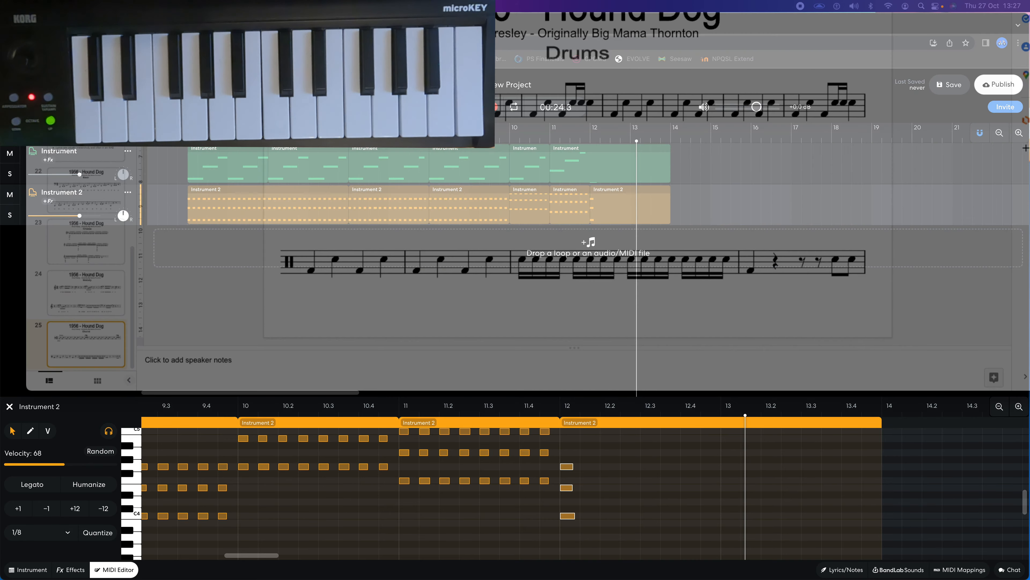
Add a third track for the drums as a virtual instruments track
{"action": "left_click_drag", "start_coordinate": [446, 0], "coordinate": [446, 49]}
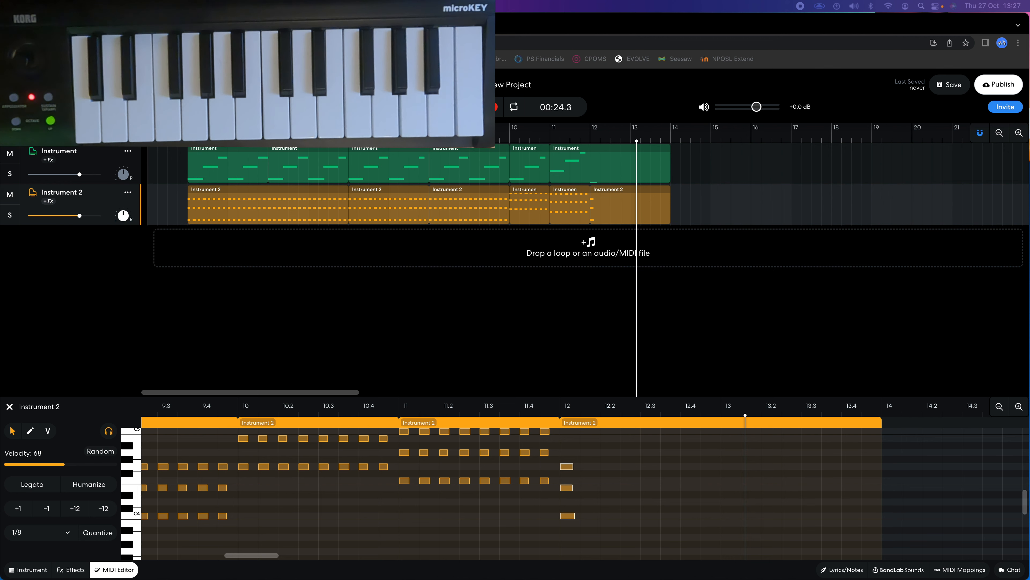
{"action": "left_click", "coordinate": [33, 134]}
{"action": "left_click", "coordinate": [32, 133]}
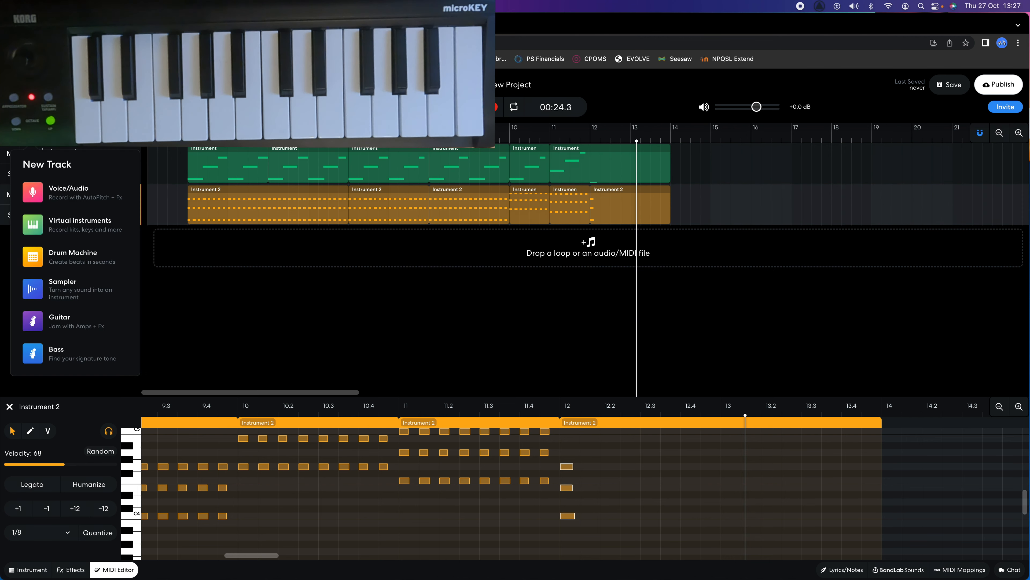
{"action": "left_click", "coordinate": [74, 230]}
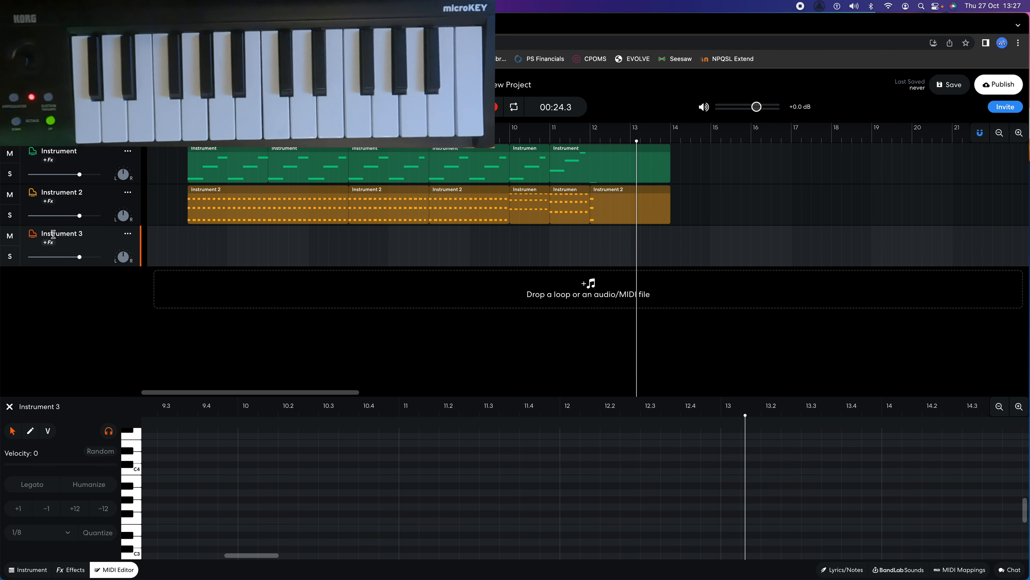
Set the Instrument 3 track's sound to the Blues drum kit
{"action": "left_click", "coordinate": [34, 240]}
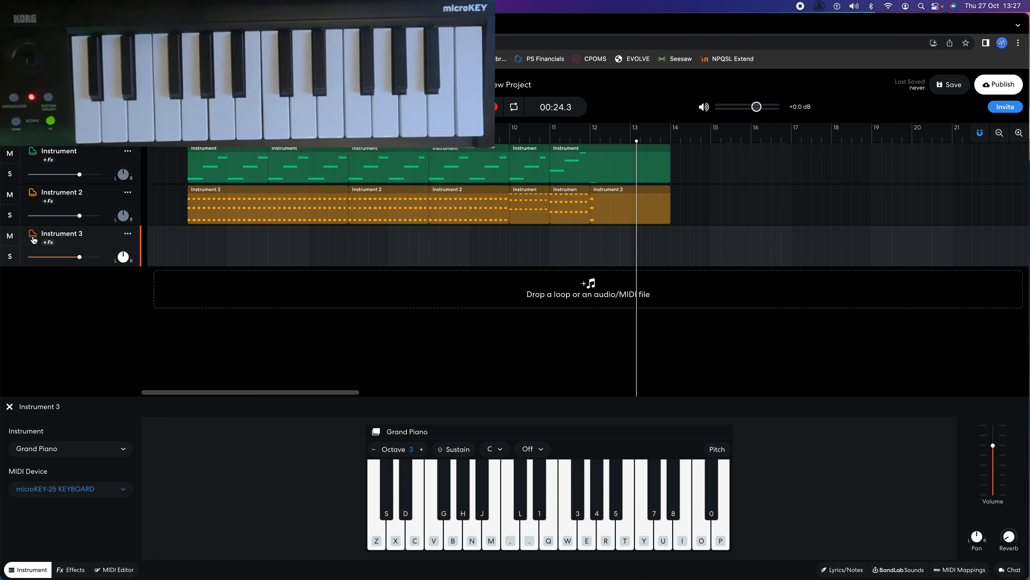
{"action": "left_click", "coordinate": [44, 453]}
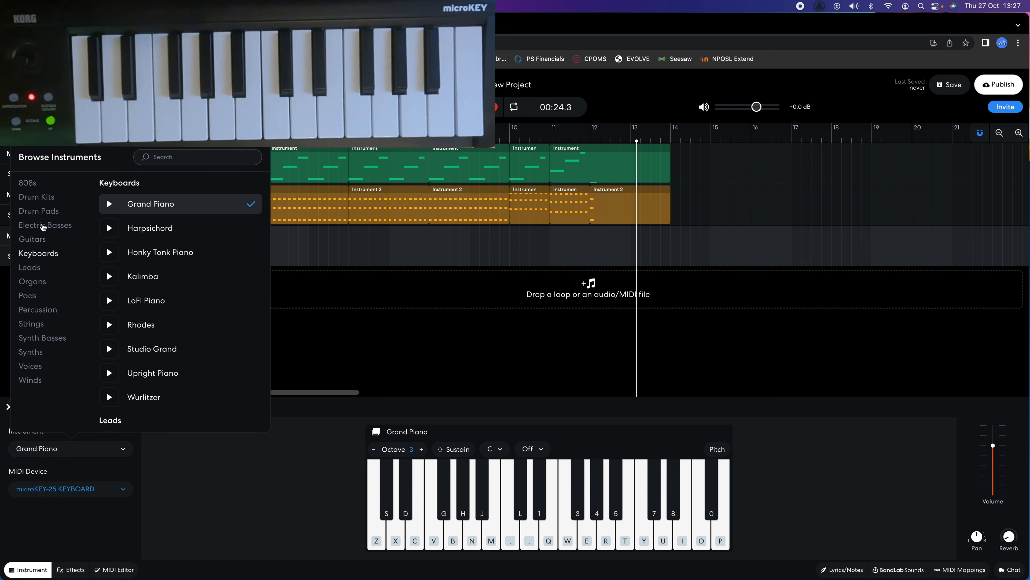
{"action": "left_click", "coordinate": [38, 198]}
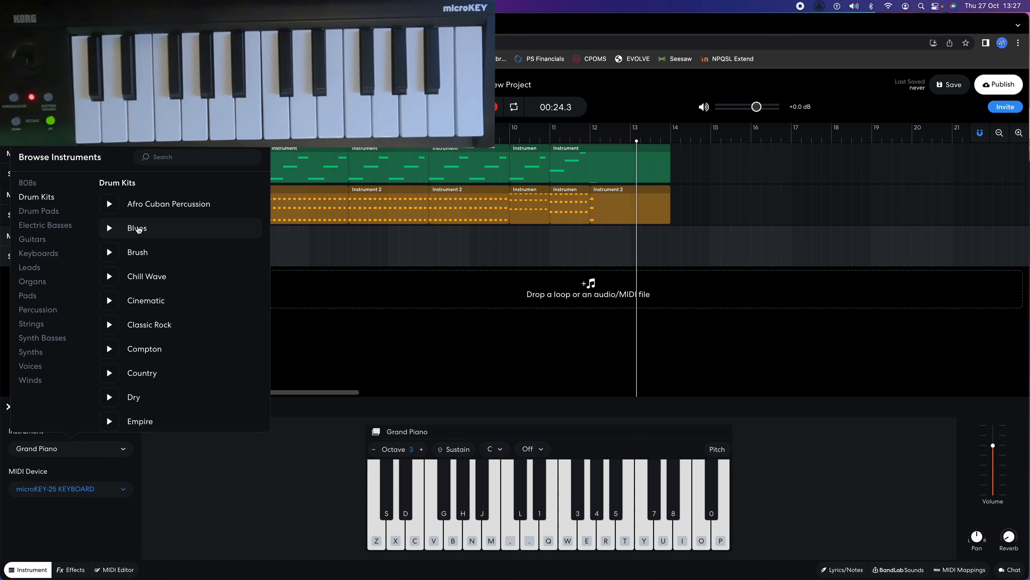
{"action": "left_click", "coordinate": [139, 229]}
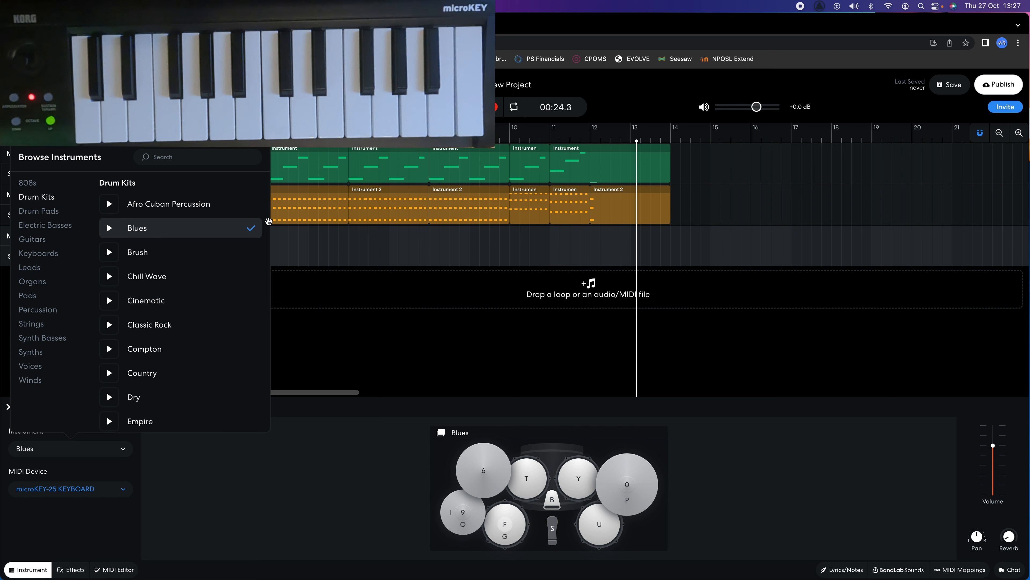
{"action": "left_click", "coordinate": [264, 475]}
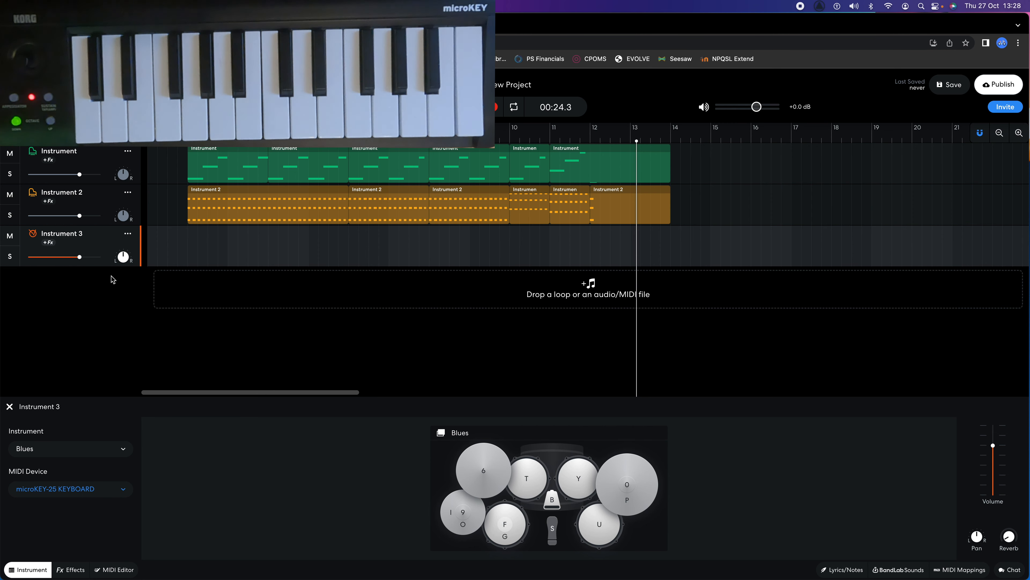
Audition the kick and snare sounds of the Blues drum kit
{"action": "key", "text": "s"}
{"action": "key", "text": "s"}
{"action": "key", "text": "f"}
{"action": "key", "text": "f"}
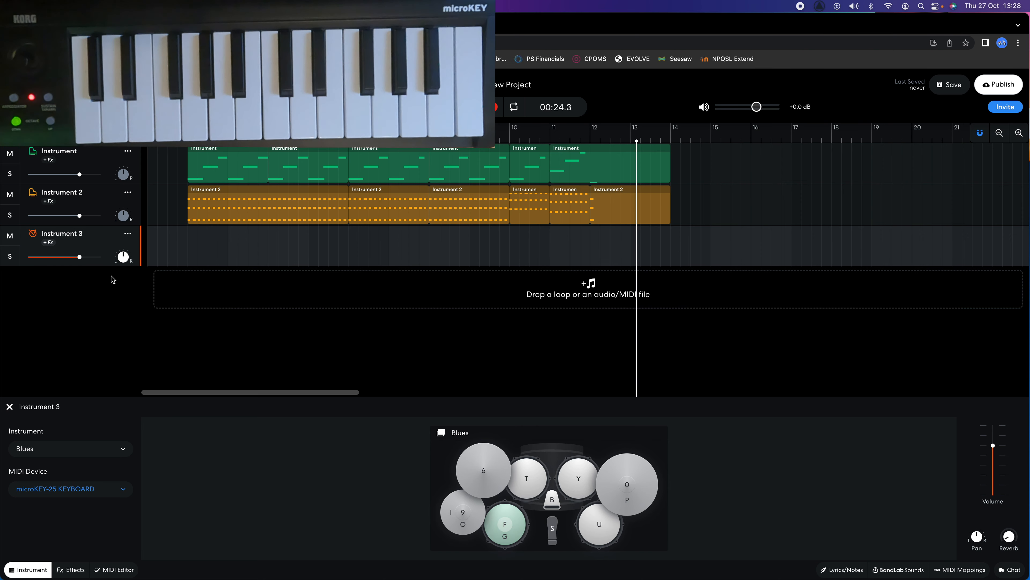
Record a four-bar kick and snare pattern on the Instrument 3 track from bar 2, and open its region for note editing
{"action": "left_click", "coordinate": [187, 233]}
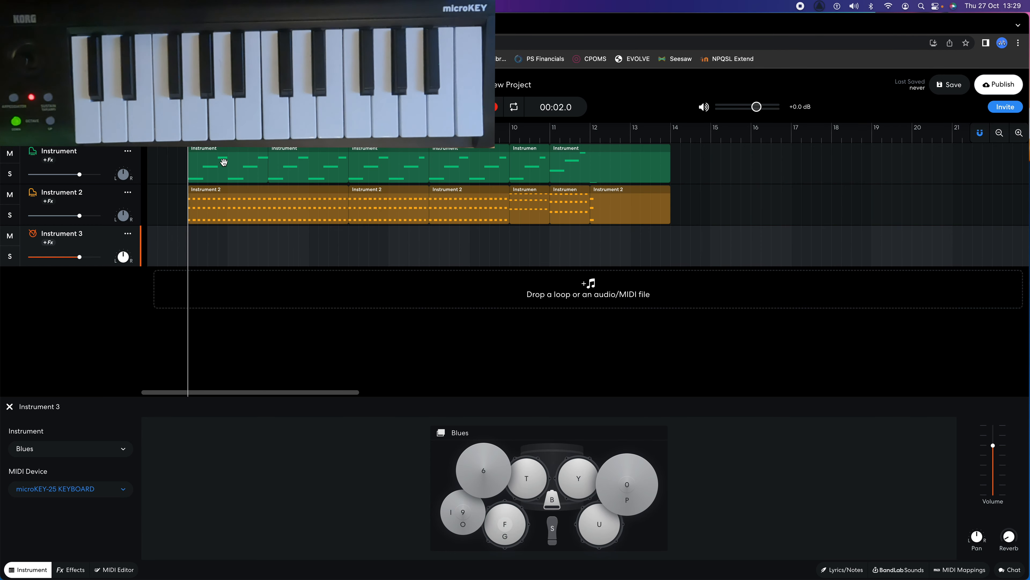
{"action": "left_click", "coordinate": [496, 108]}
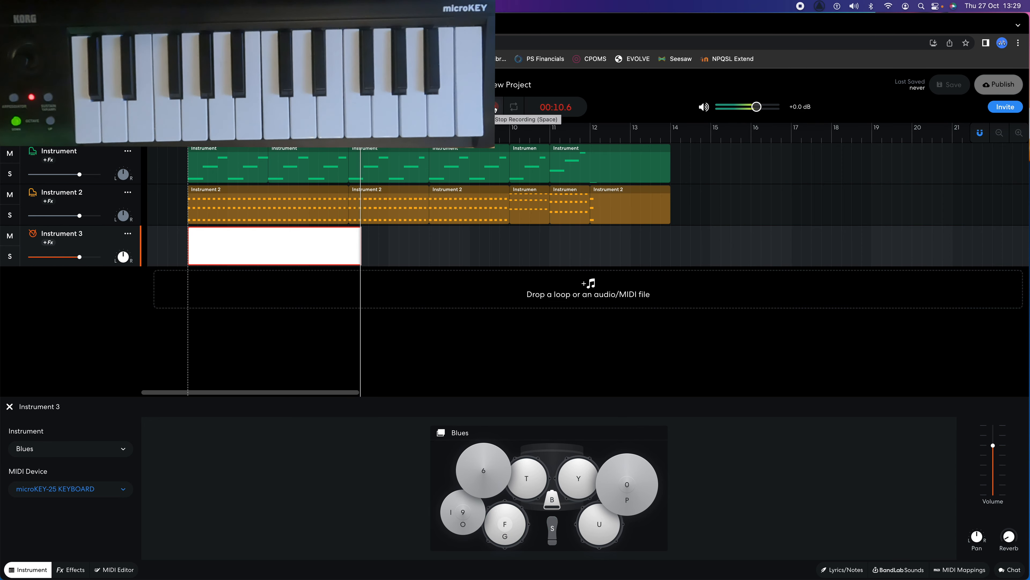
{"action": "left_click", "coordinate": [495, 108]}
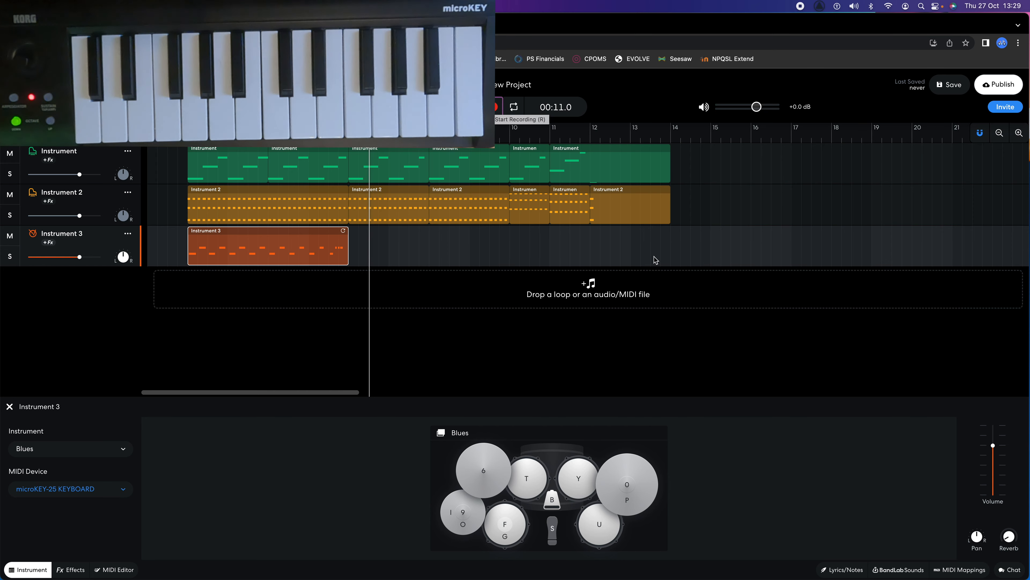
{"action": "double_click", "coordinate": [253, 234]}
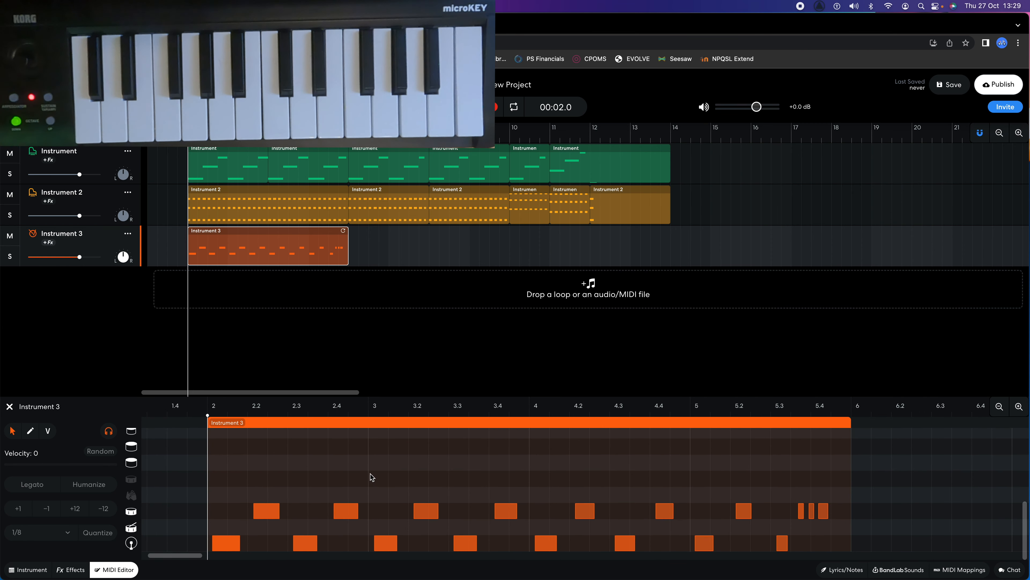
Try quantizing all the drum notes in the Instrument 3 region to 1/16
{"action": "key", "text": "super+a"}
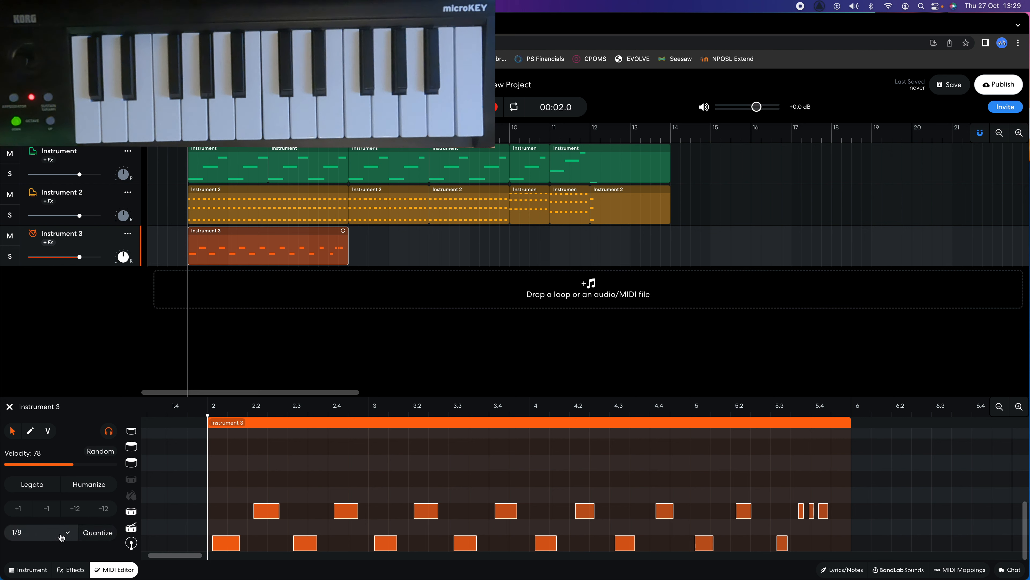
{"action": "left_click", "coordinate": [71, 536]}
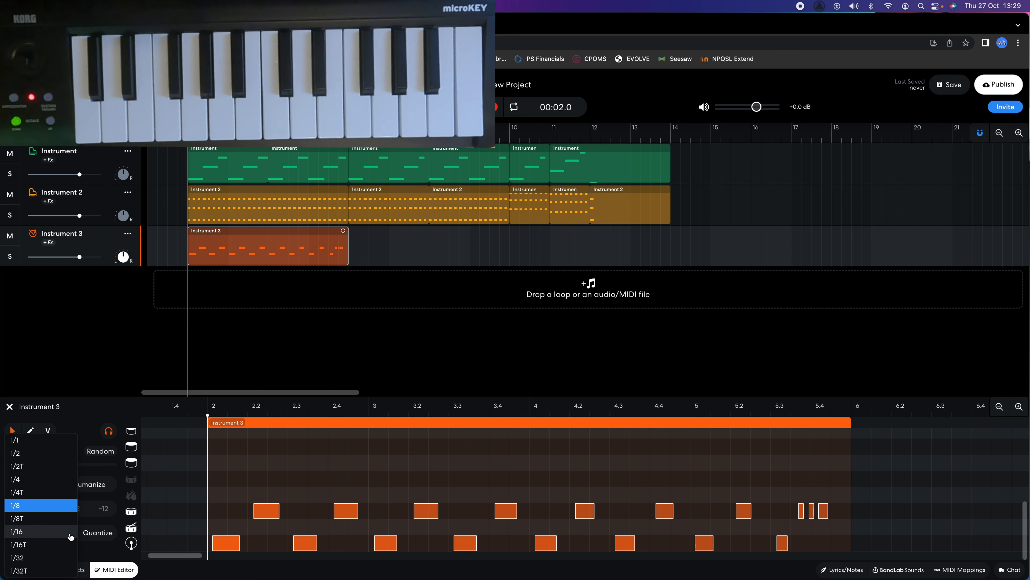
{"action": "left_click", "coordinate": [36, 532]}
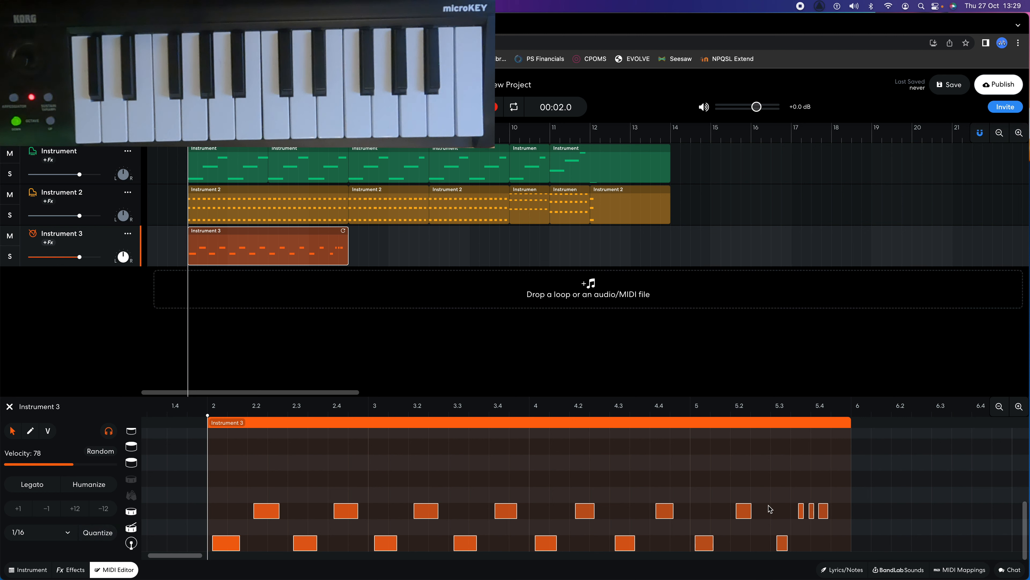
{"action": "left_click", "coordinate": [94, 540]}
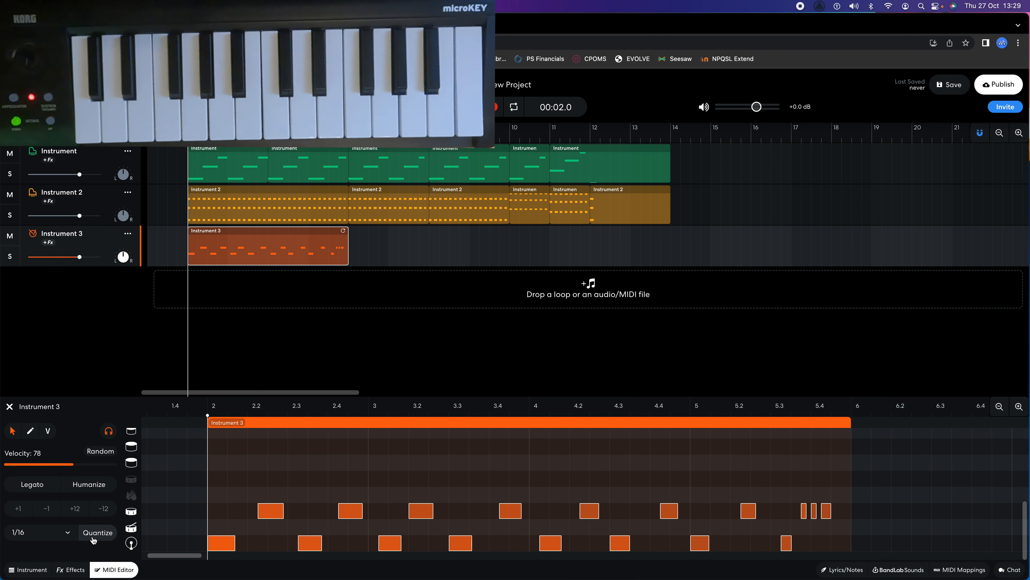
{"action": "key", "text": "super+z"}
Quantize all the drum notes in the Instrument 3 region to 1/8 and play back the result
{"action": "left_click", "coordinate": [66, 537]}
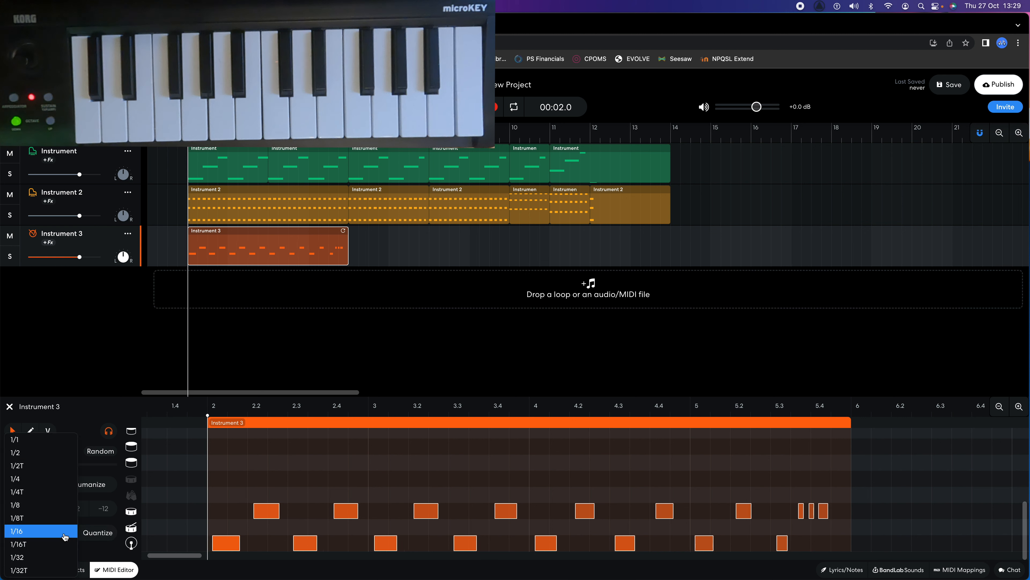
{"action": "left_click", "coordinate": [25, 505]}
{"action": "left_click", "coordinate": [100, 533]}
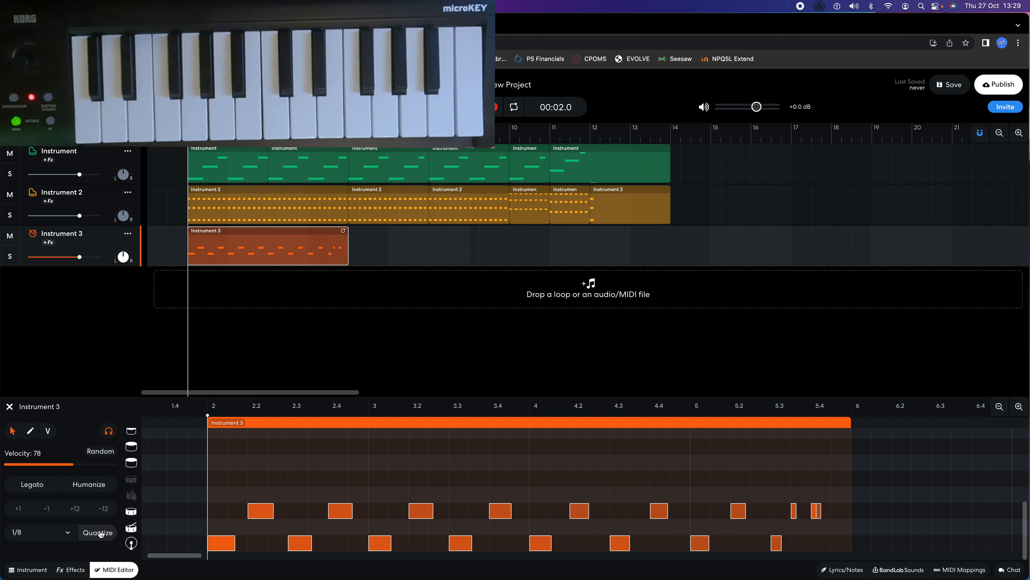
{"action": "key", "text": "space"}
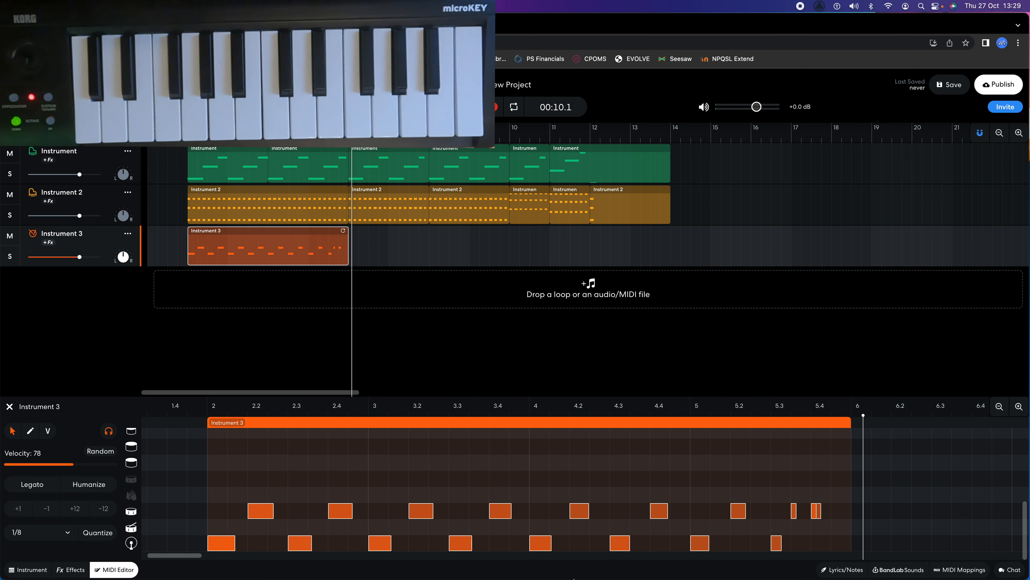
Delete one of the overlapping snare notes at the end of bar 5
{"action": "left_click", "coordinate": [791, 459]}
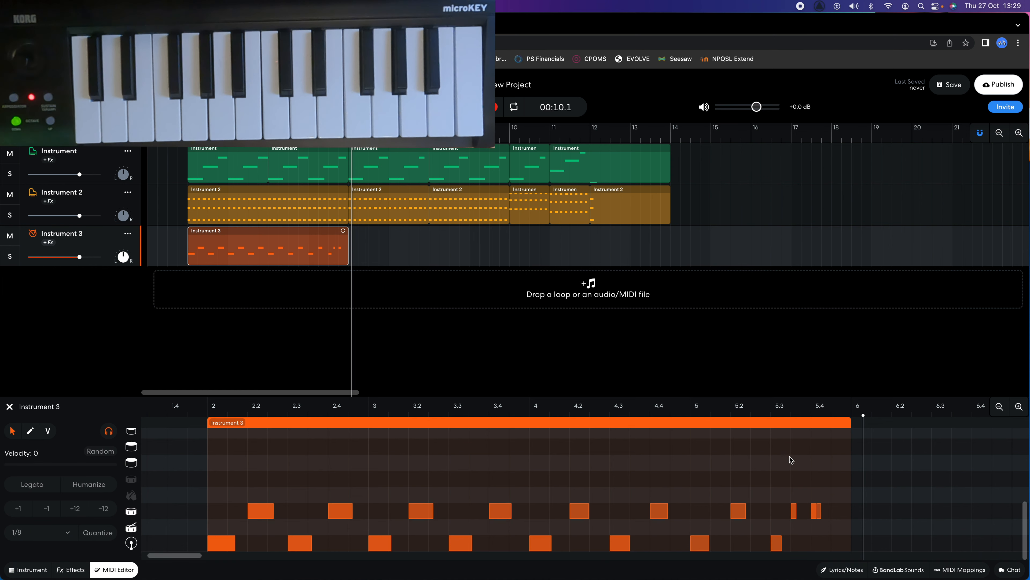
{"action": "left_click", "coordinate": [818, 512]}
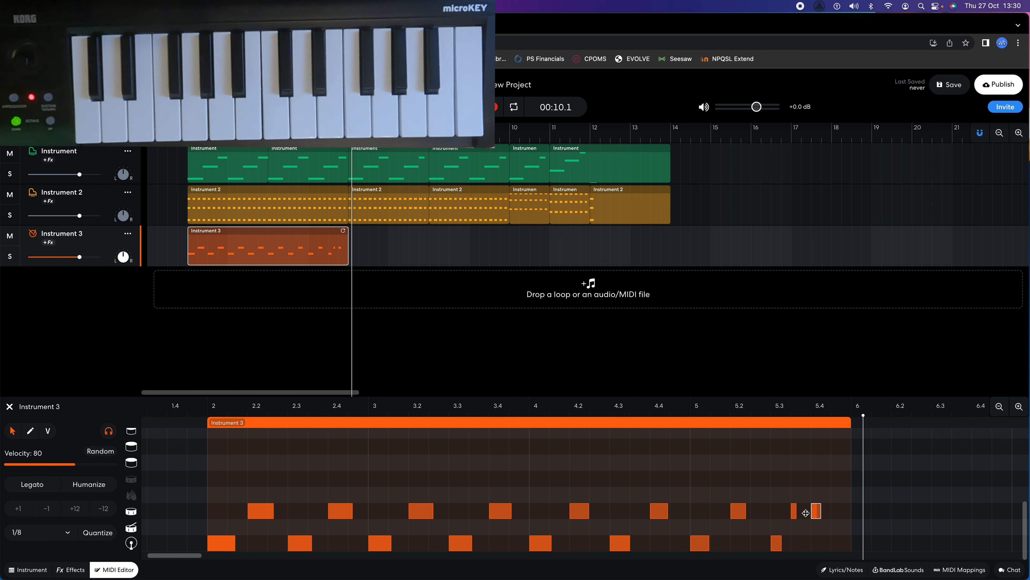
{"action": "mouse_move", "coordinate": [802, 514]}
{"action": "left_mouse_down"}
{"action": "mouse_move", "coordinate": [803, 497]}
{"action": "mouse_move", "coordinate": [805, 511]}
{"action": "left_mouse_up"}
{"action": "left_click", "coordinate": [806, 512]}
{"action": "left_click", "coordinate": [817, 494]}
{"action": "key", "text": "Delete"}
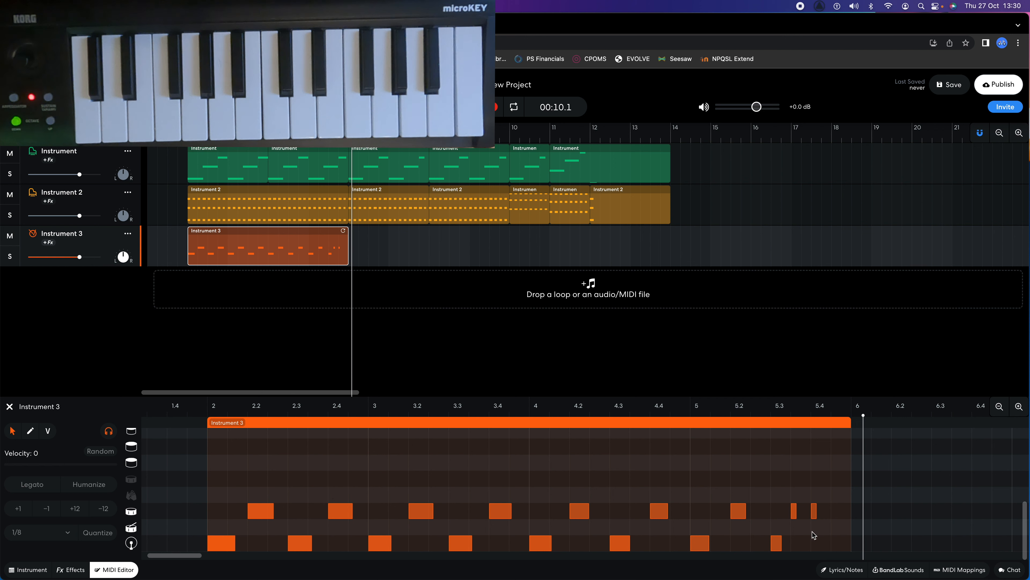
Set the quantize value to 1/16 with all the drum notes selected
{"action": "key", "text": "super+a"}
{"action": "left_click", "coordinate": [62, 538]}
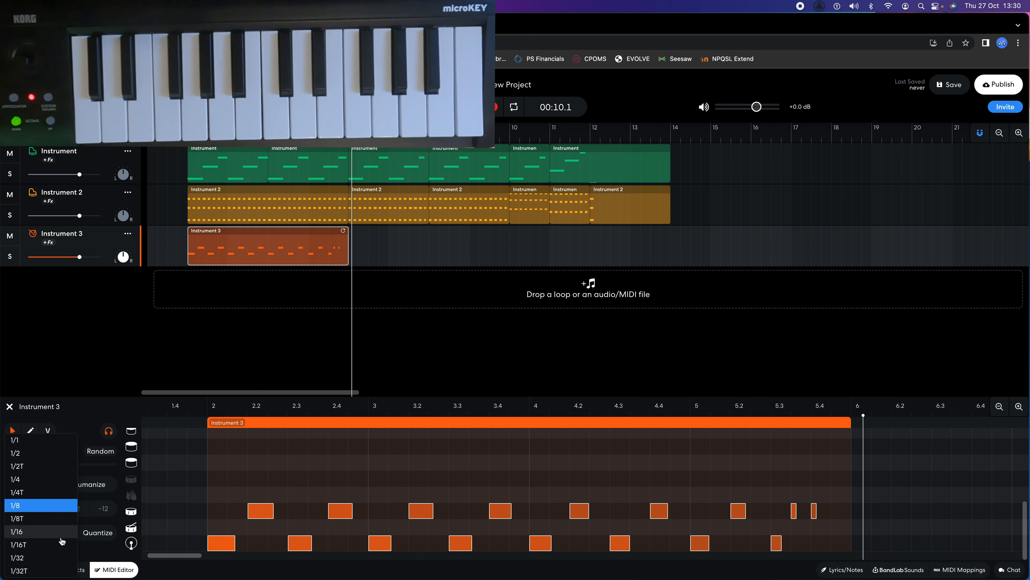
{"action": "left_click", "coordinate": [61, 539]}
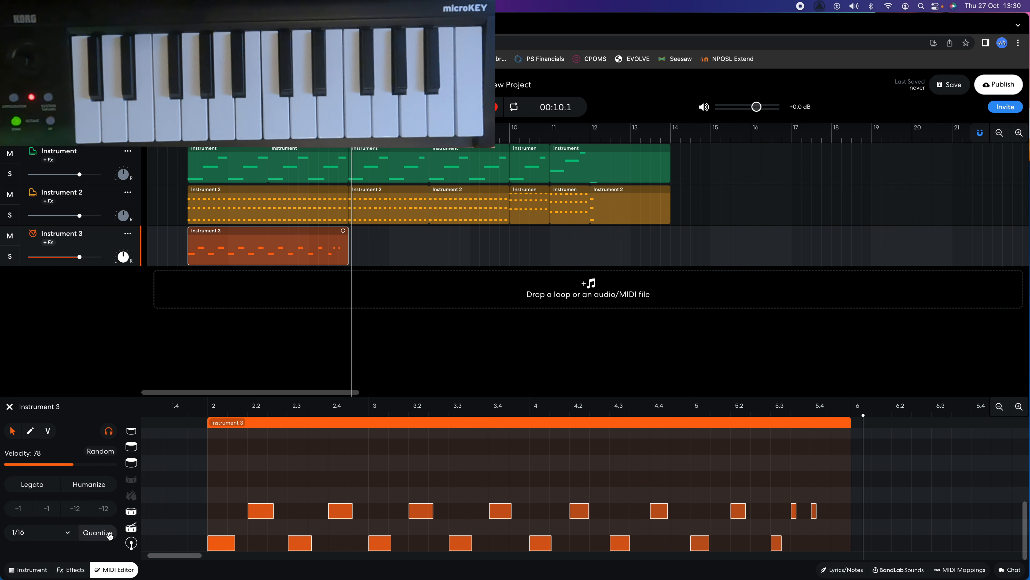
{"action": "left_click", "coordinate": [795, 484]}
Try to draw an extra snare note between the last two snare hits of bar 5
{"action": "left_click", "coordinate": [30, 431]}
{"action": "left_click", "coordinate": [805, 518]}
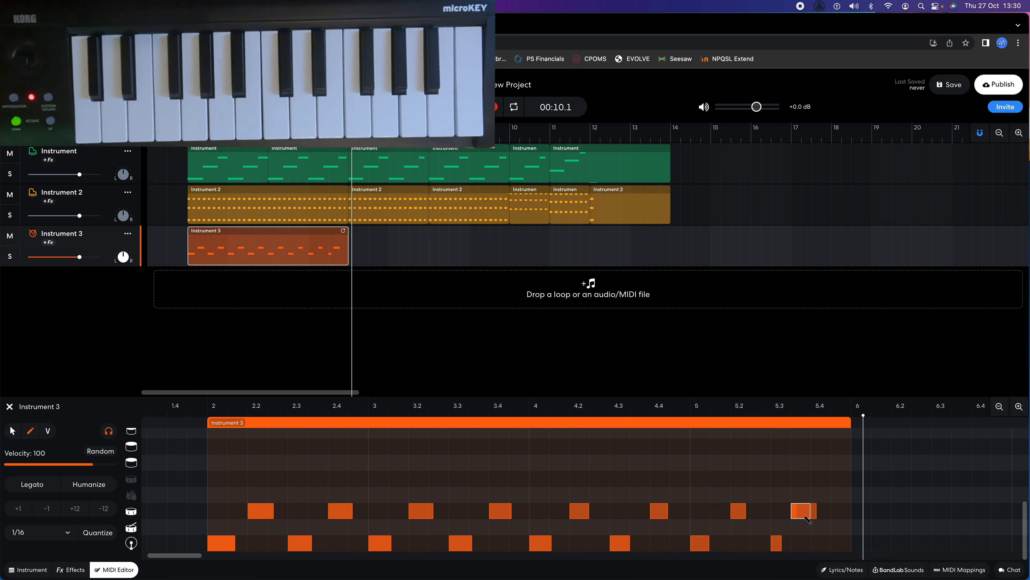
{"action": "mouse_move", "coordinate": [809, 512]}
{"action": "left_mouse_down"}
{"action": "mouse_move", "coordinate": [797, 513]}
{"action": "mouse_move", "coordinate": [811, 499]}
{"action": "mouse_move", "coordinate": [806, 513]}
{"action": "left_mouse_up"}
{"action": "left_click", "coordinate": [11, 431]}
Delete the recorded drum region from the Instrument 3 track
{"action": "left_click", "coordinate": [231, 235]}
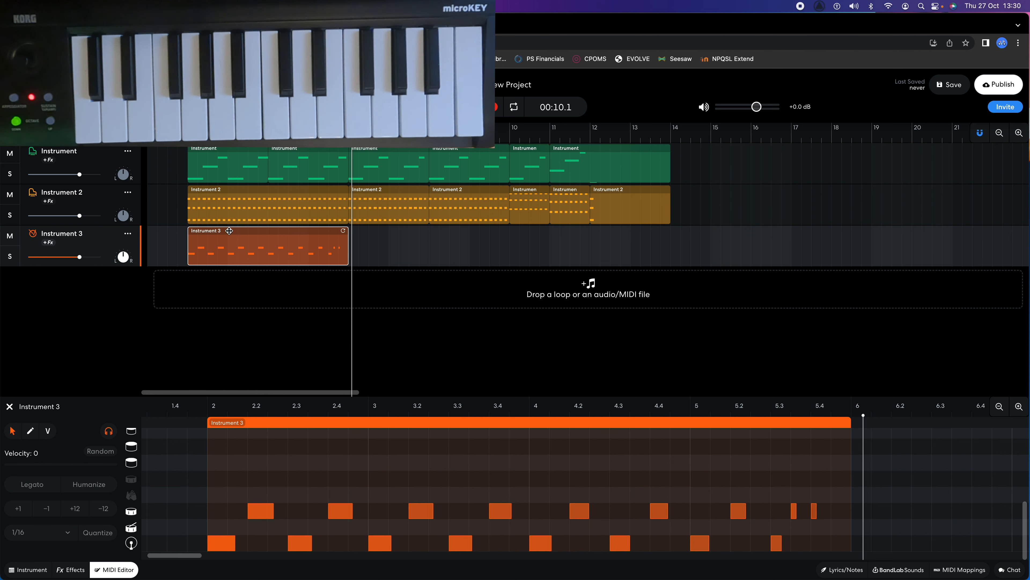
{"action": "right_click", "coordinate": [230, 232]}
{"action": "left_click", "coordinate": [272, 288]}
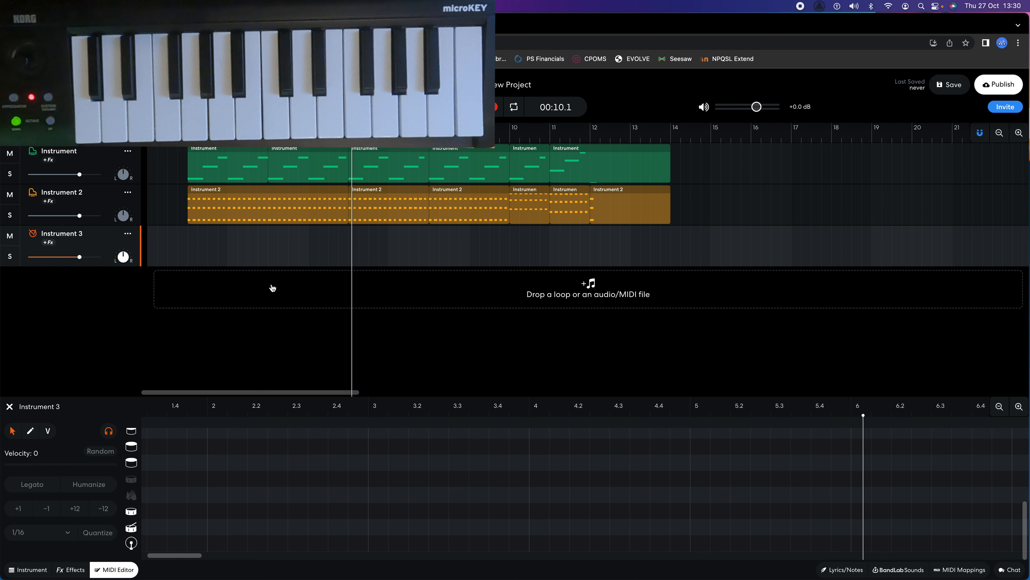
Record the four-bar kick and snare pattern again on the Instrument 3 track, starting at bar 2
{"action": "left_click", "coordinate": [189, 132]}
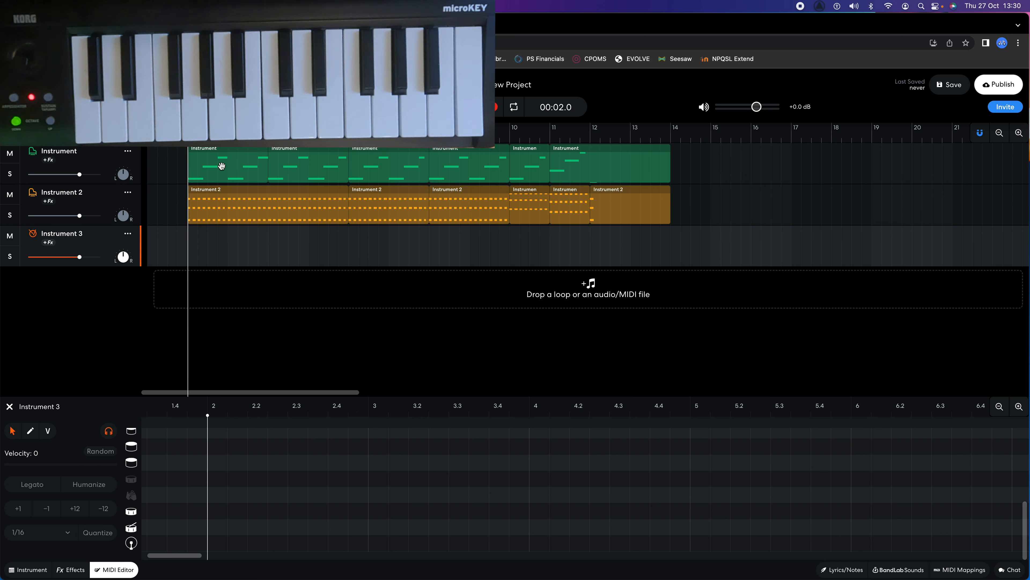
{"action": "left_click", "coordinate": [495, 107]}
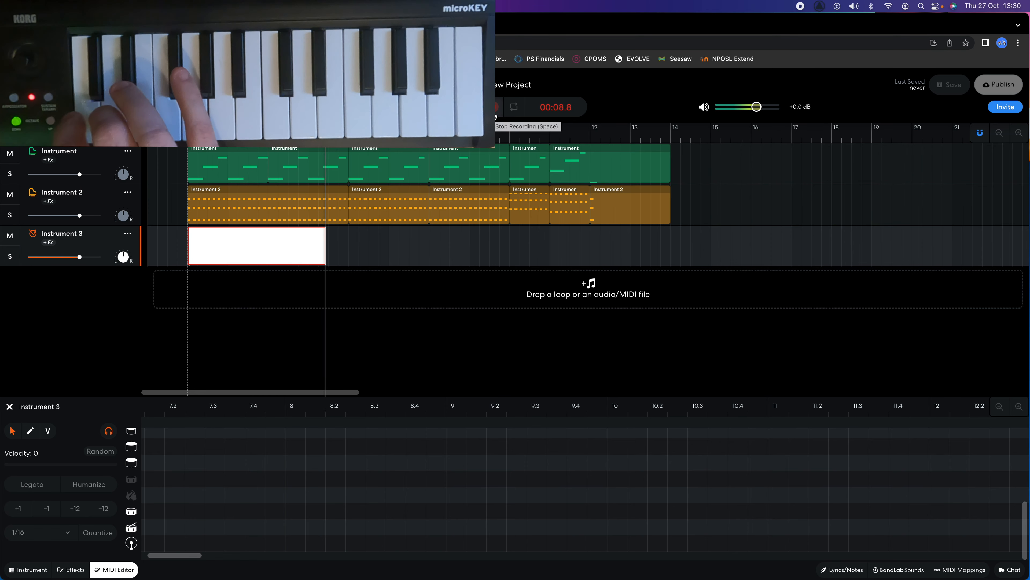
{"action": "left_click", "coordinate": [495, 116]}
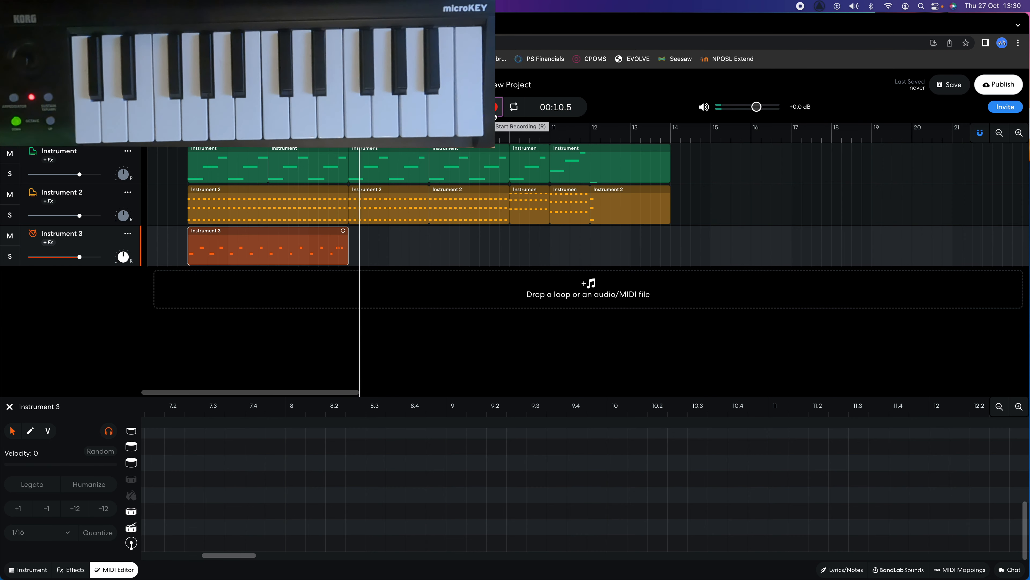
Open the new Instrument 3 region for note editing and quantize all its notes to 1/16
{"action": "left_click", "coordinate": [277, 236]}
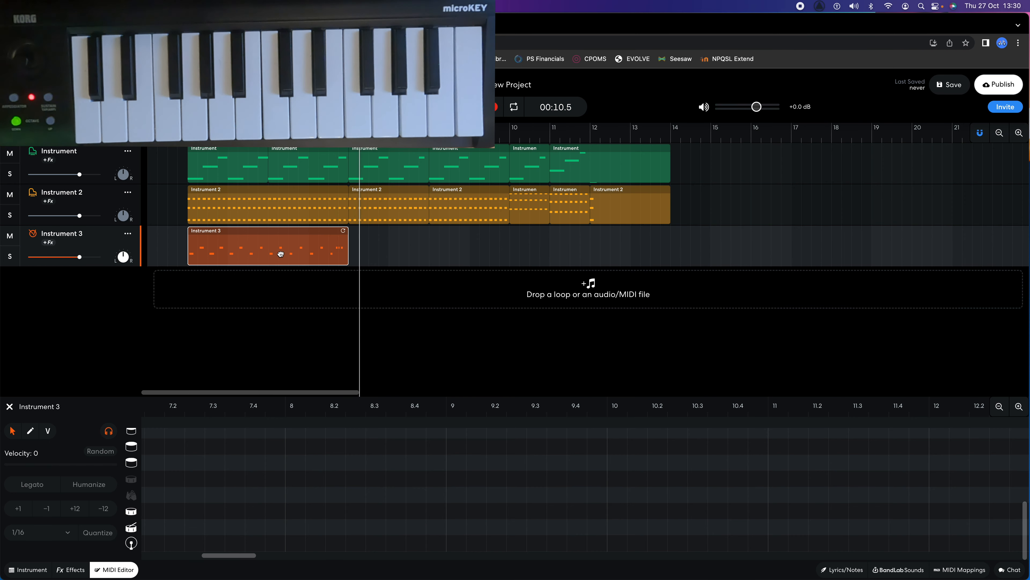
{"action": "double_click", "coordinate": [280, 254]}
{"action": "key", "text": "super+a"}
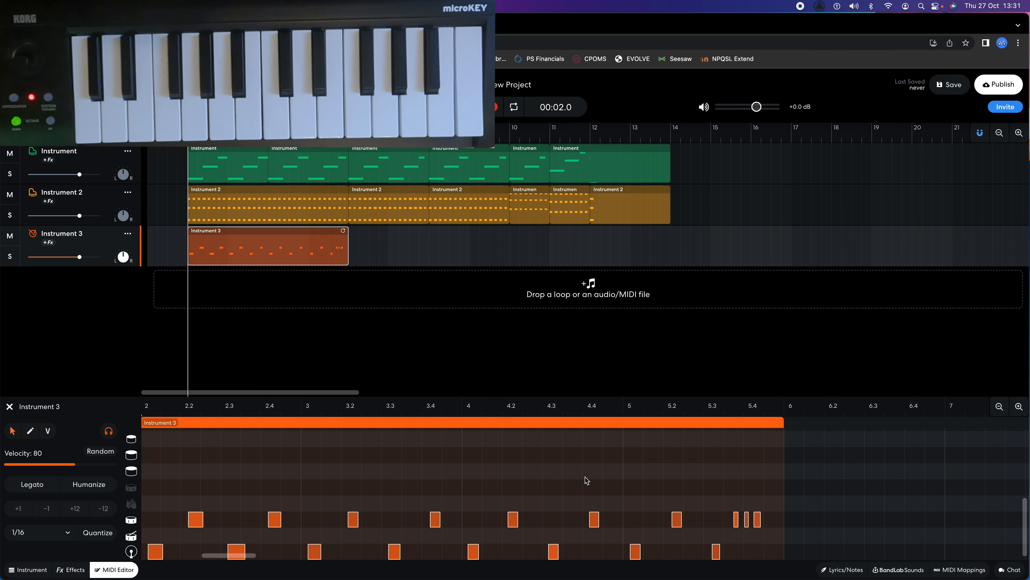
{"action": "left_click", "coordinate": [89, 533]}
{"action": "left_click", "coordinate": [269, 465]}
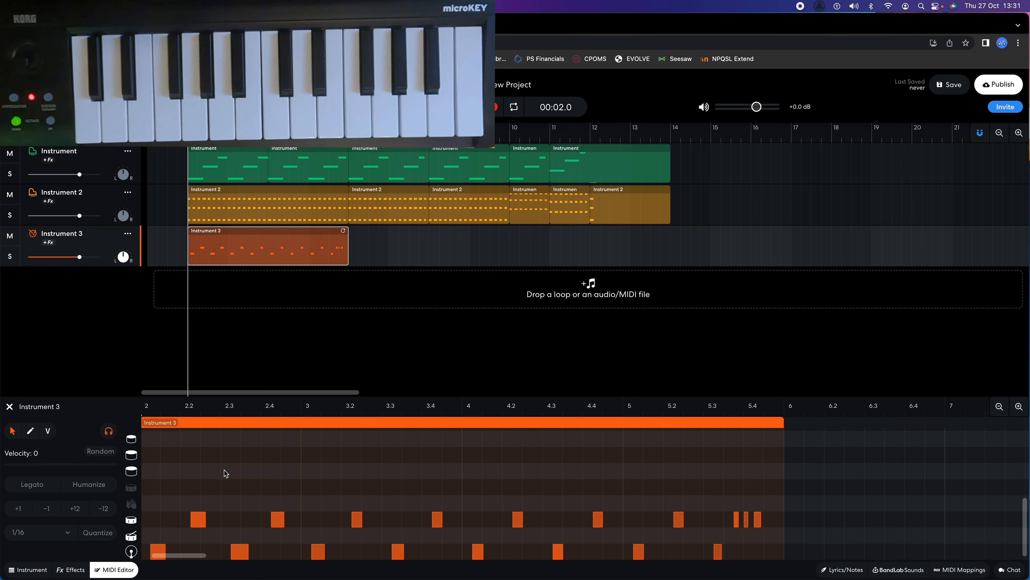
Move the kick and snare notes of bars 2 and 3 earlier, onto their beats from 2 to 3.4
{"action": "scroll", "coordinate": [224, 471], "scroll_direction": "left", "scroll_amount": 3}
{"action": "scroll", "coordinate": [224, 470], "scroll_direction": "left", "scroll_amount": 1}
{"action": "left_click_drag", "start_coordinate": [237, 542], "coordinate": [234, 545]}
{"action": "left_click_drag", "start_coordinate": [283, 517], "coordinate": [276, 514]}
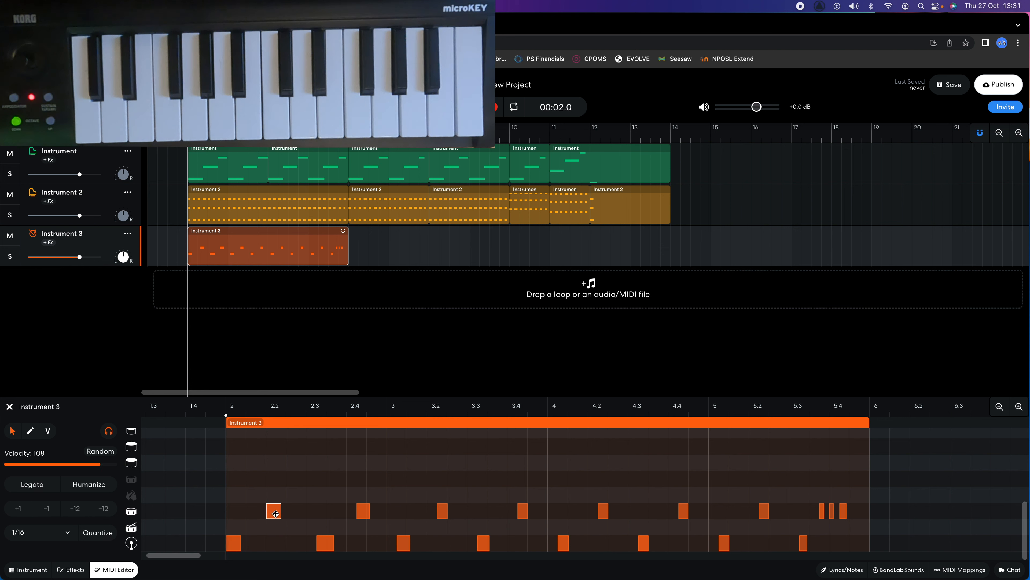
{"action": "left_click_drag", "start_coordinate": [326, 544], "coordinate": [315, 544]}
{"action": "left_click_drag", "start_coordinate": [369, 513], "coordinate": [358, 513]}
{"action": "left_click_drag", "start_coordinate": [405, 543], "coordinate": [396, 544]}
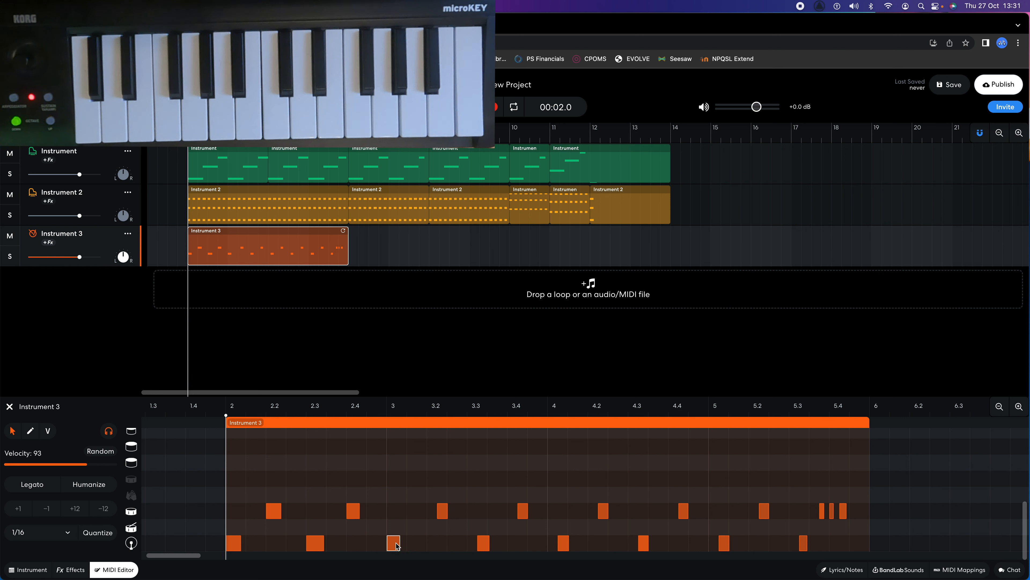
{"action": "left_click_drag", "start_coordinate": [445, 509], "coordinate": [434, 510]}
{"action": "left_click_drag", "start_coordinate": [485, 543], "coordinate": [471, 545]}
{"action": "left_click_drag", "start_coordinate": [526, 510], "coordinate": [517, 507]}
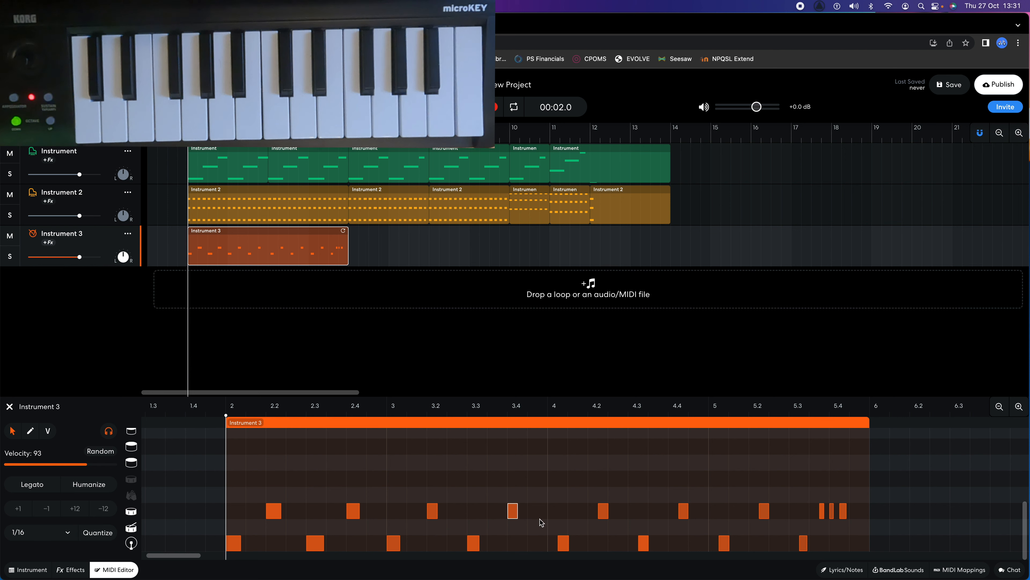
Move the kick and snare notes from beat 4 to beat 5.3 earlier onto their beats, and play back the pattern
{"action": "left_click_drag", "start_coordinate": [567, 543], "coordinate": [560, 543]}
{"action": "left_click_drag", "start_coordinate": [605, 514], "coordinate": [595, 513]}
{"action": "left_click_drag", "start_coordinate": [646, 542], "coordinate": [638, 541]}
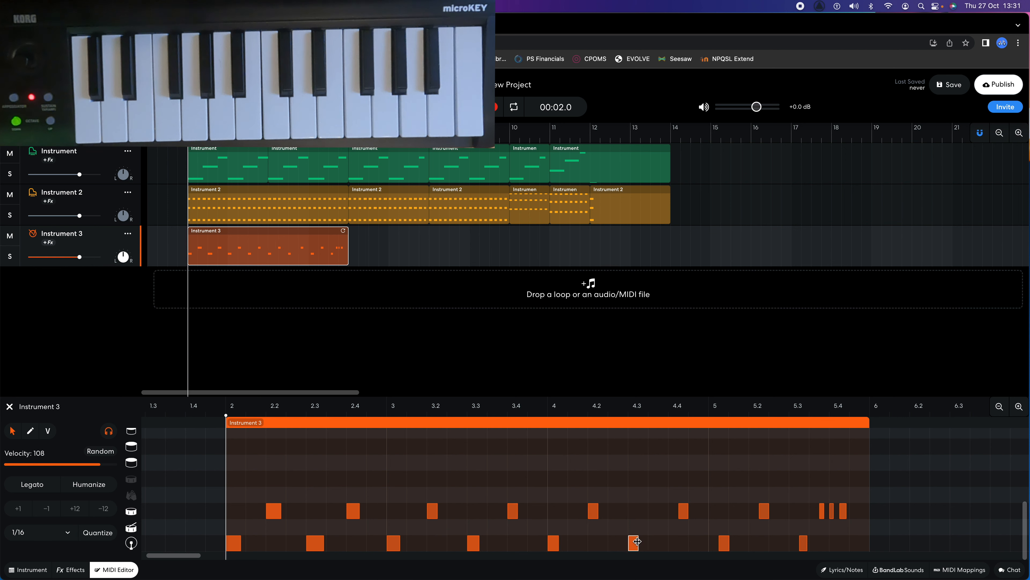
{"action": "left_click_drag", "start_coordinate": [686, 514], "coordinate": [679, 513]}
{"action": "left_click_drag", "start_coordinate": [726, 548], "coordinate": [721, 548]}
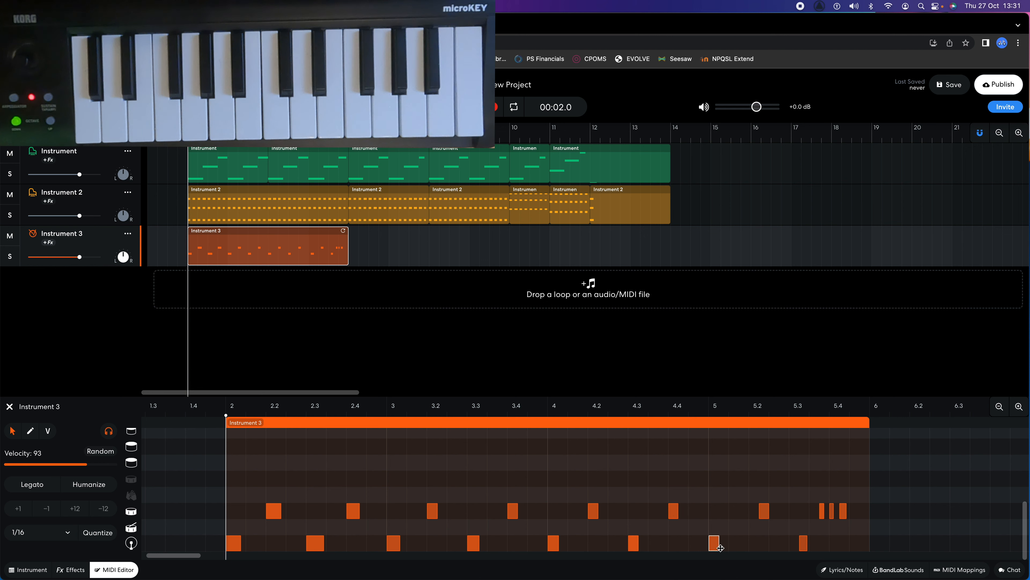
{"action": "left_click_drag", "start_coordinate": [765, 516], "coordinate": [753, 514]}
{"action": "left_click_drag", "start_coordinate": [805, 547], "coordinate": [800, 544]}
{"action": "key", "text": "space"}
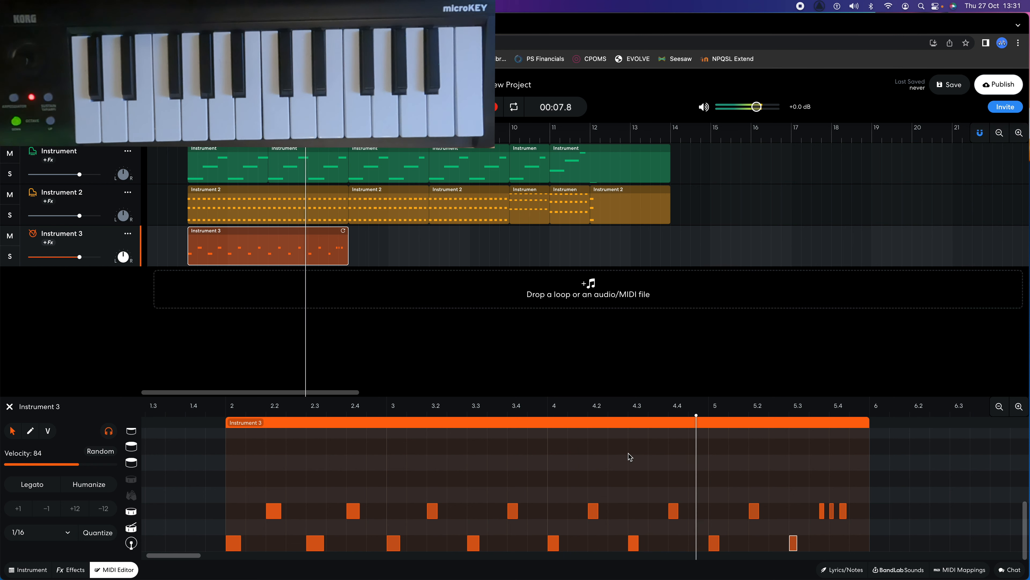
{"action": "key", "text": "space"}
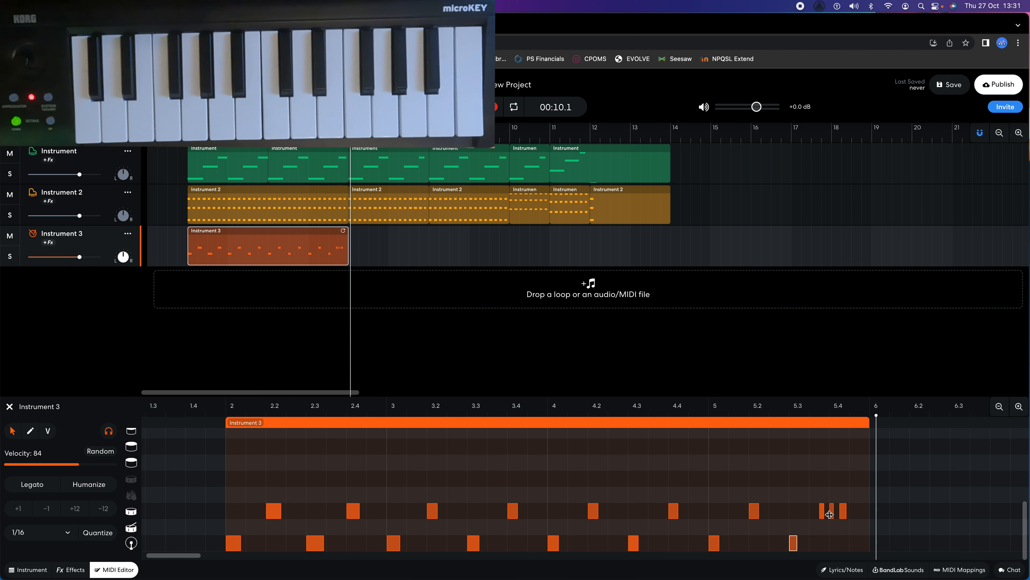
Move the first snare note of the closing fill earlier, to the off-beat between 5.3 and 5.4
{"action": "left_click_drag", "start_coordinate": [823, 515], "coordinate": [816, 515]}
{"action": "left_click", "coordinate": [831, 513]}
{"action": "left_click_drag", "start_coordinate": [823, 511], "coordinate": [810, 520]}
{"action": "key", "text": "super+z"}
{"action": "right_click", "coordinate": [538, 471]}
{"action": "left_click", "coordinate": [514, 459]}
{"action": "left_click", "coordinate": [474, 424]}
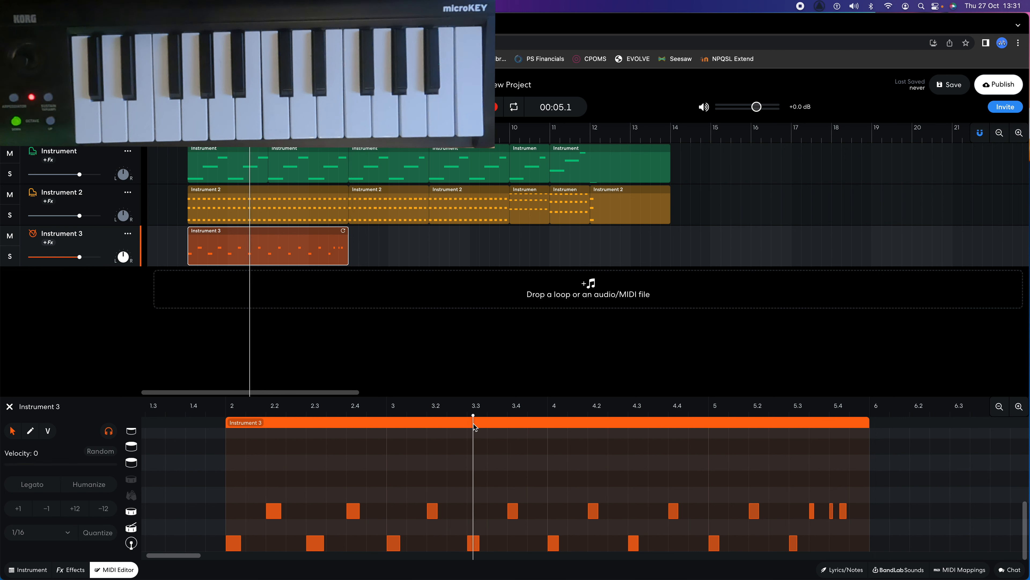
Look through the Instrument 3 region's options, including Quantize, and reopen the region for note editing
{"action": "right_click", "coordinate": [269, 233]}
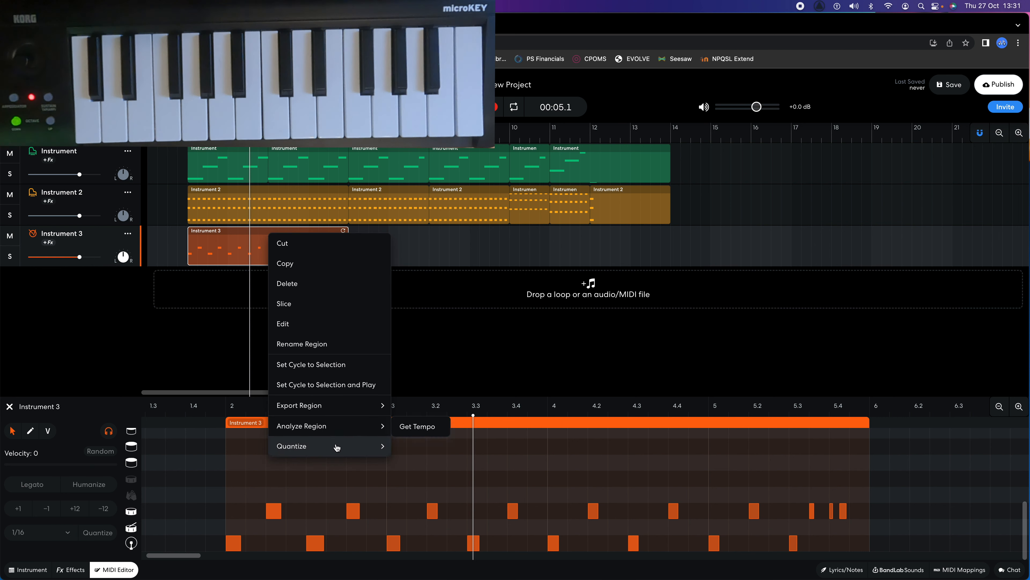
{"action": "mouse_move", "coordinate": [336, 447]}
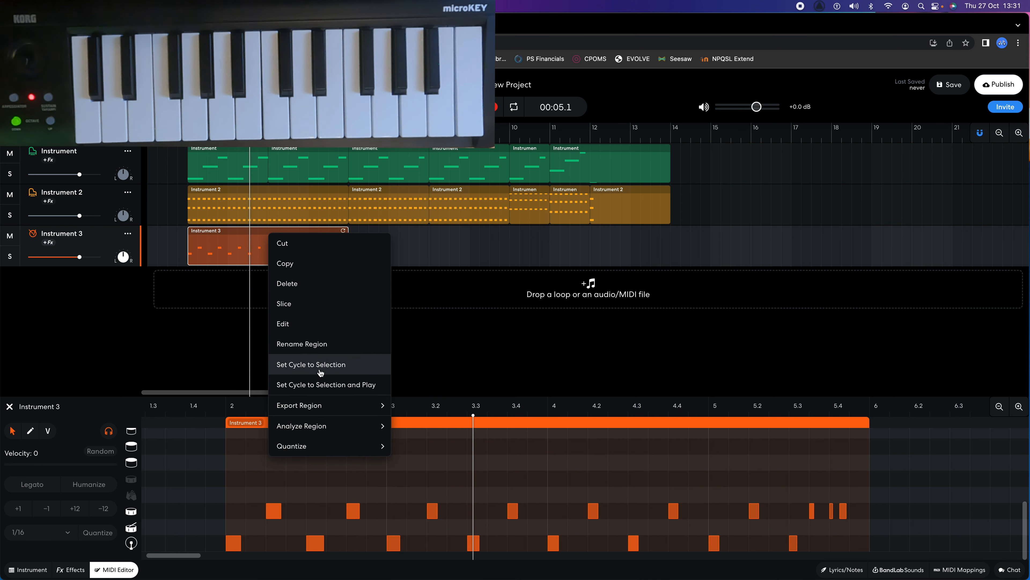
{"action": "left_click", "coordinate": [297, 323]}
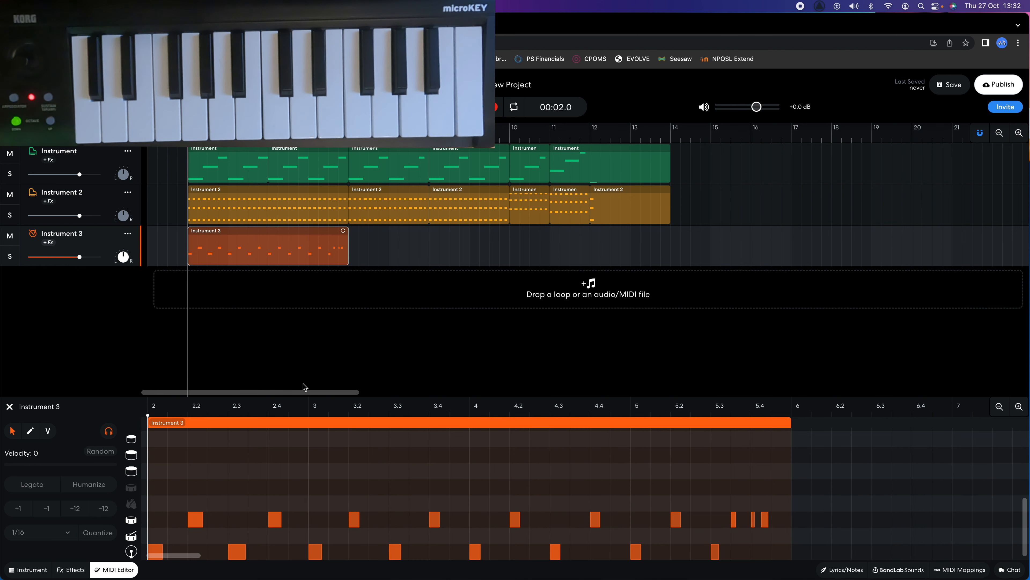
{"action": "scroll", "coordinate": [303, 492], "scroll_direction": "left", "scroll_amount": 4}
{"action": "scroll", "coordinate": [303, 492], "scroll_direction": "right", "scroll_amount": 3}
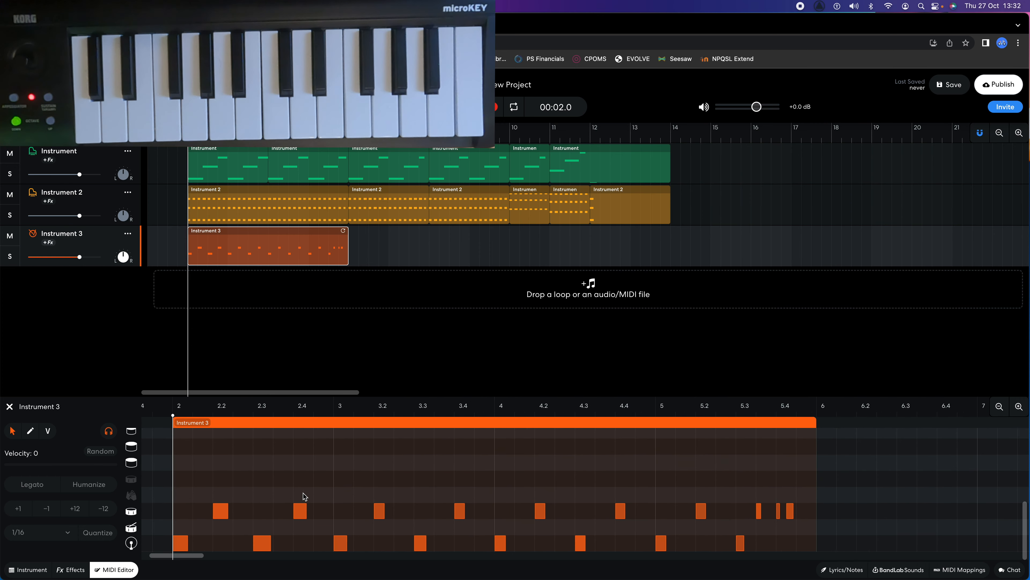
{"action": "scroll", "coordinate": [304, 496], "scroll_direction": "left", "scroll_amount": 3}
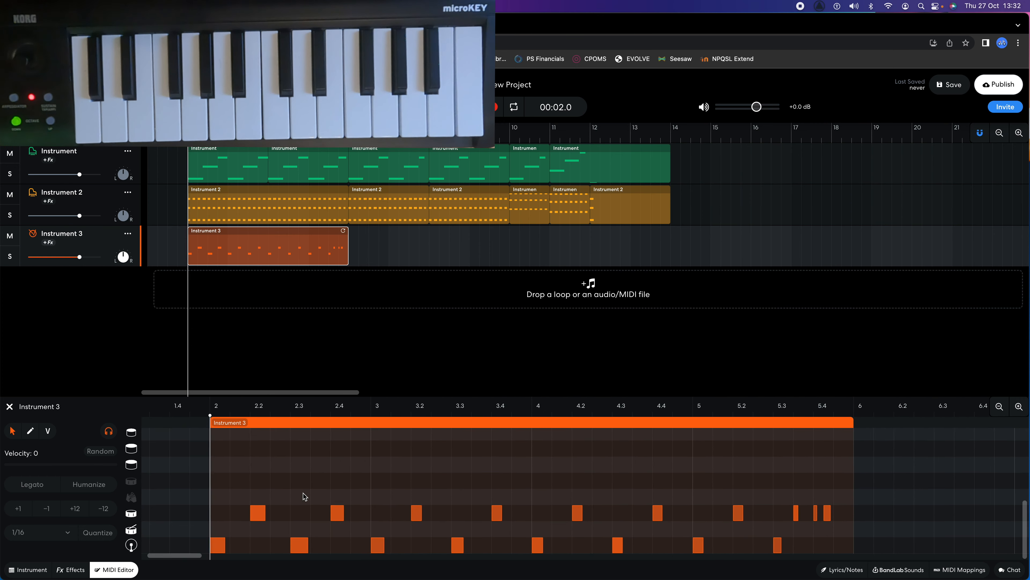
{"action": "scroll", "coordinate": [305, 496], "scroll_direction": "left", "scroll_amount": 2}
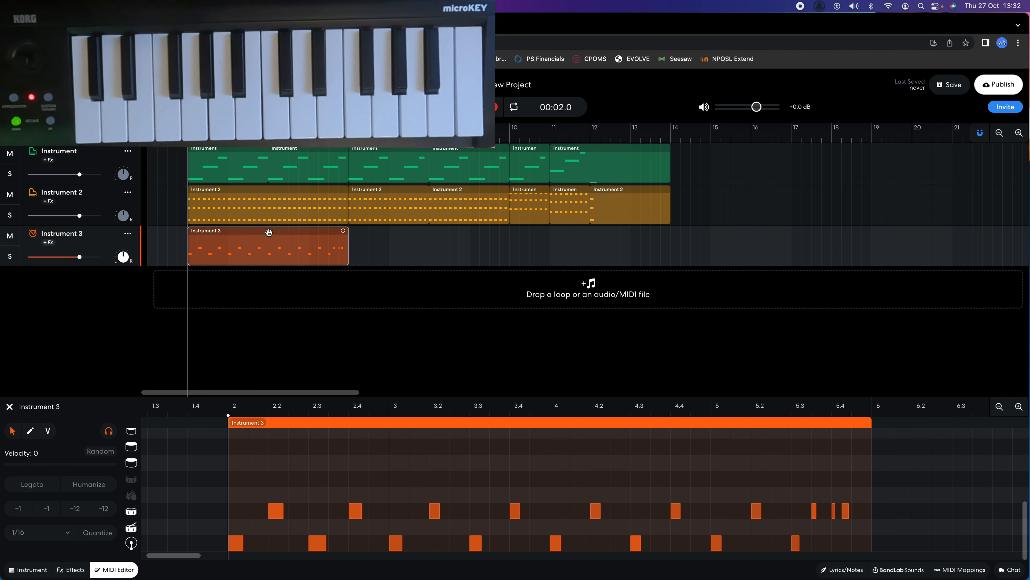
Delete the existing kick and snare region from the Instrument 3 track
{"action": "right_click", "coordinate": [280, 245]}
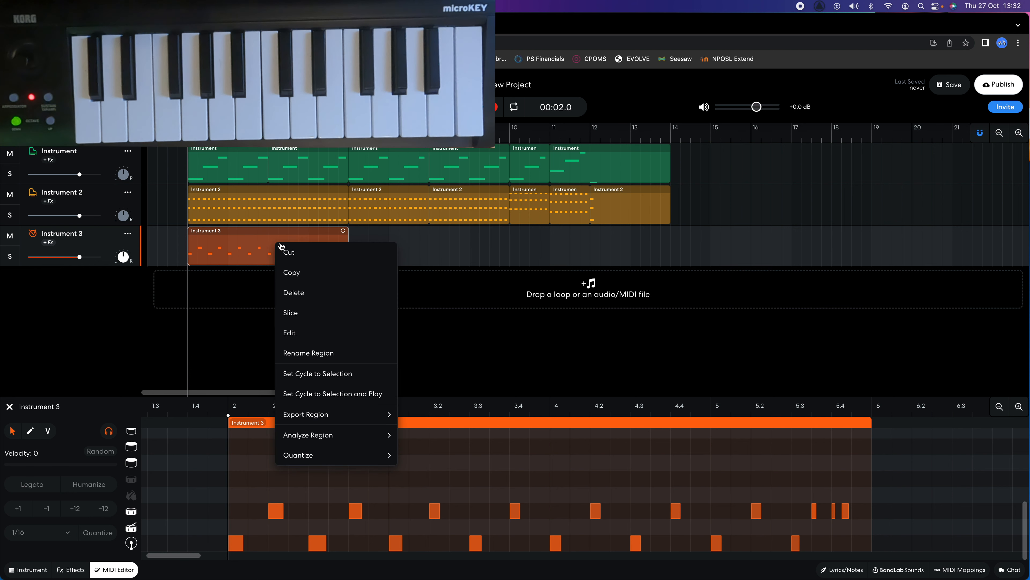
{"action": "left_click", "coordinate": [303, 293]}
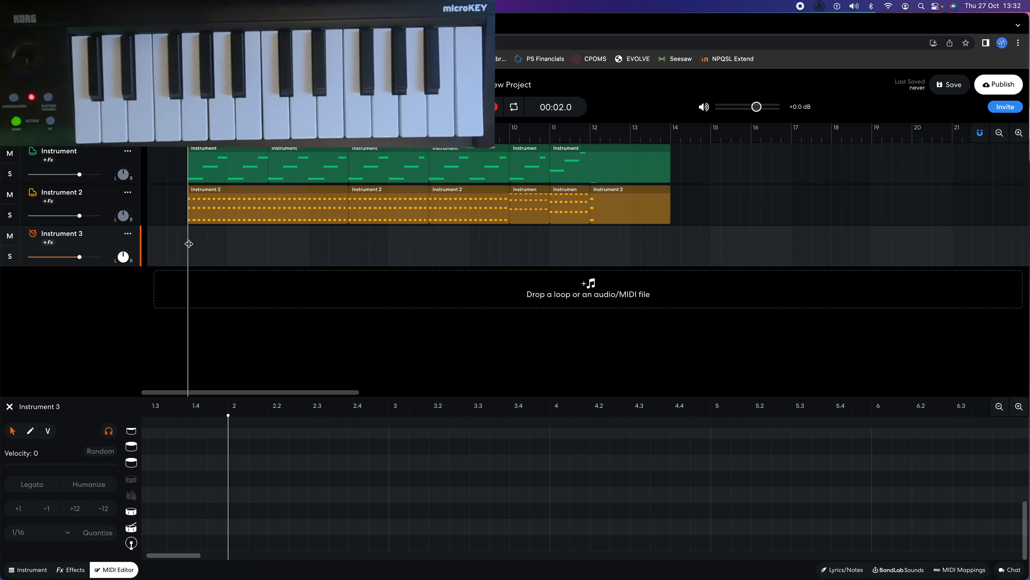
Record a kick and snare take over bars 2 to 4 of the Instrument 3 track, and record the fill from bar 5
{"action": "left_click", "coordinate": [495, 110]}
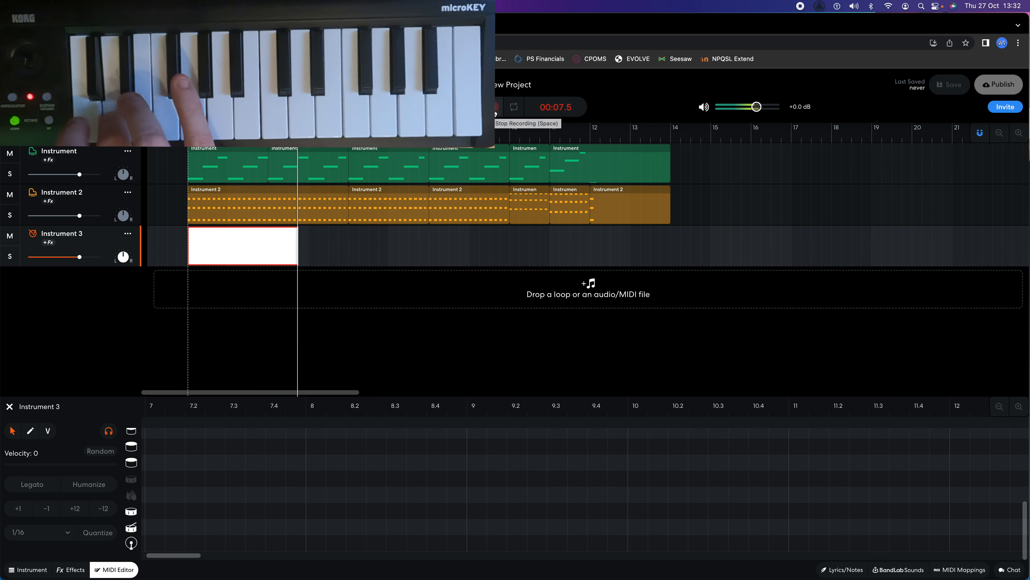
{"action": "left_click", "coordinate": [495, 109]}
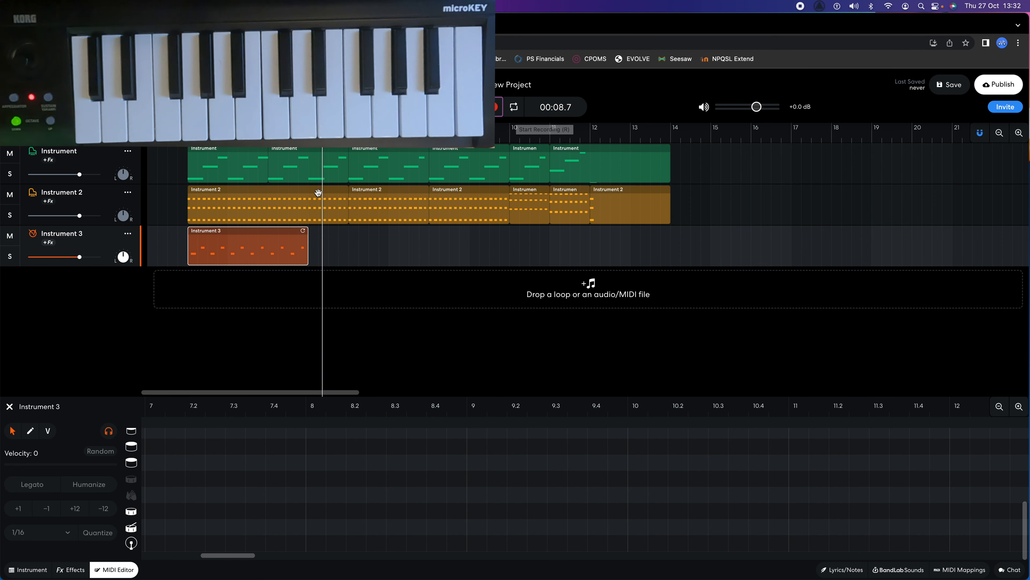
{"action": "left_click", "coordinate": [308, 133]}
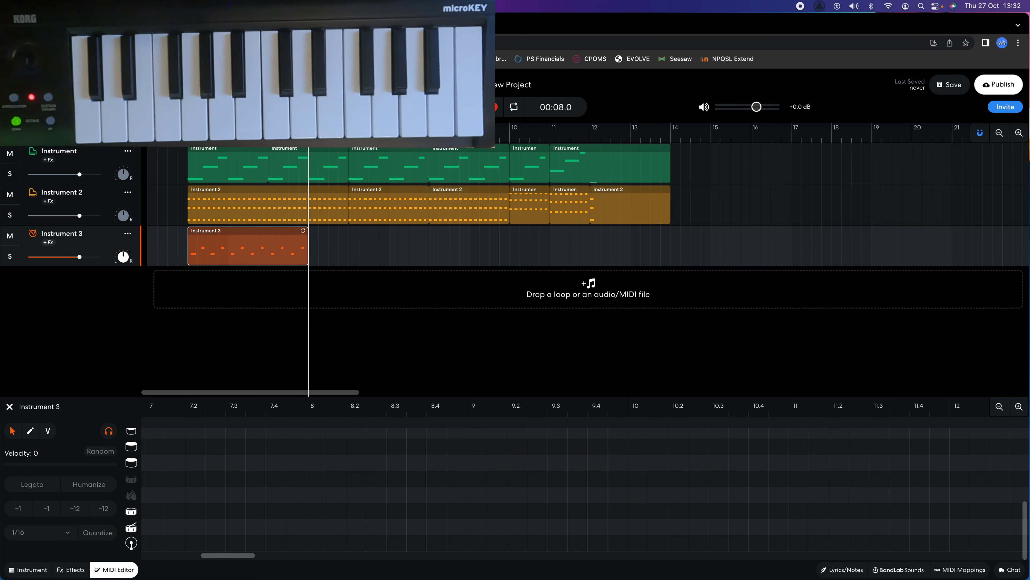
{"action": "left_click", "coordinate": [497, 107]}
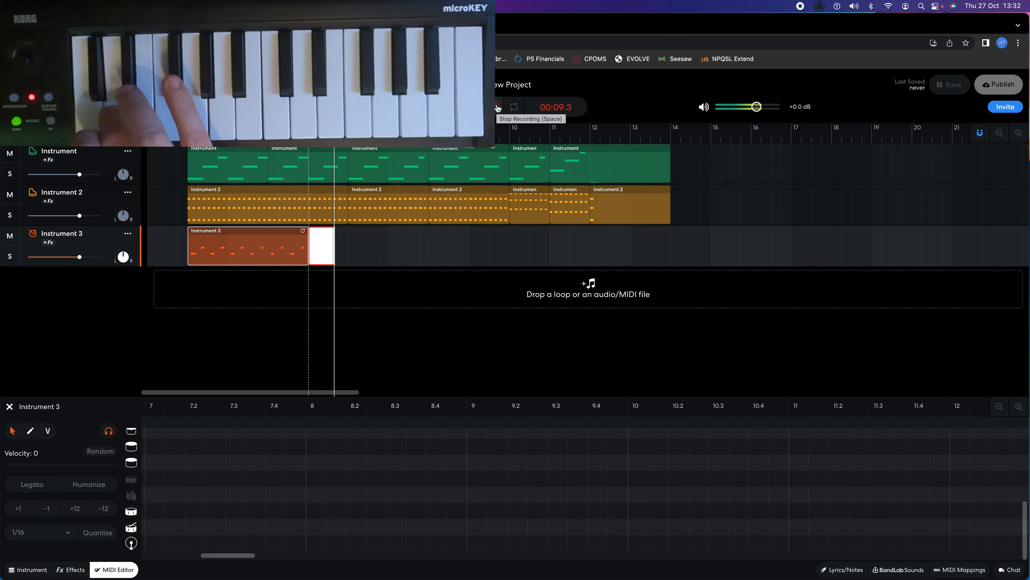
{"action": "left_click", "coordinate": [498, 107]}
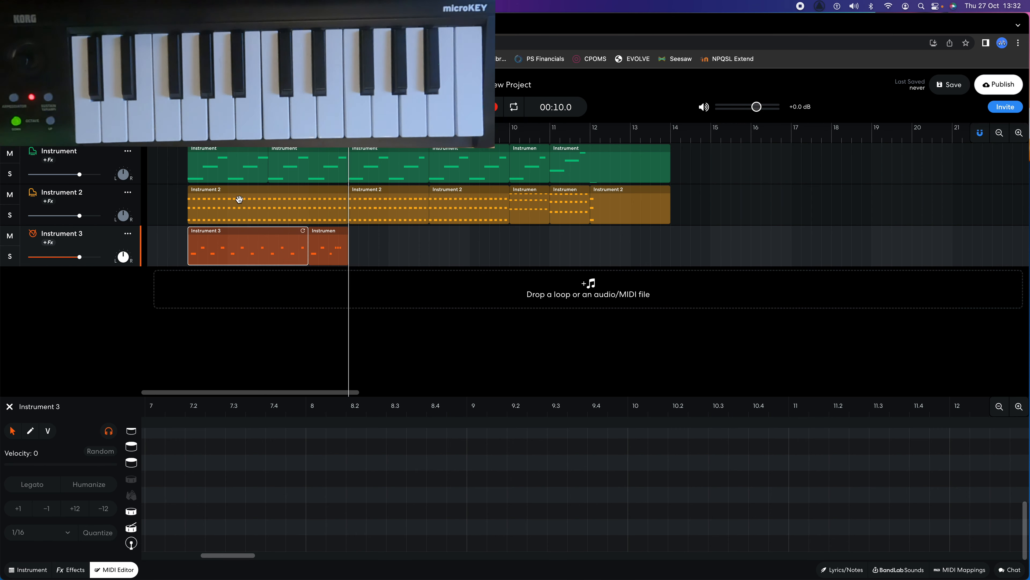
Select all the recorded kick and snare notes and quantize them to 1/8
{"action": "left_click", "coordinate": [238, 239]}
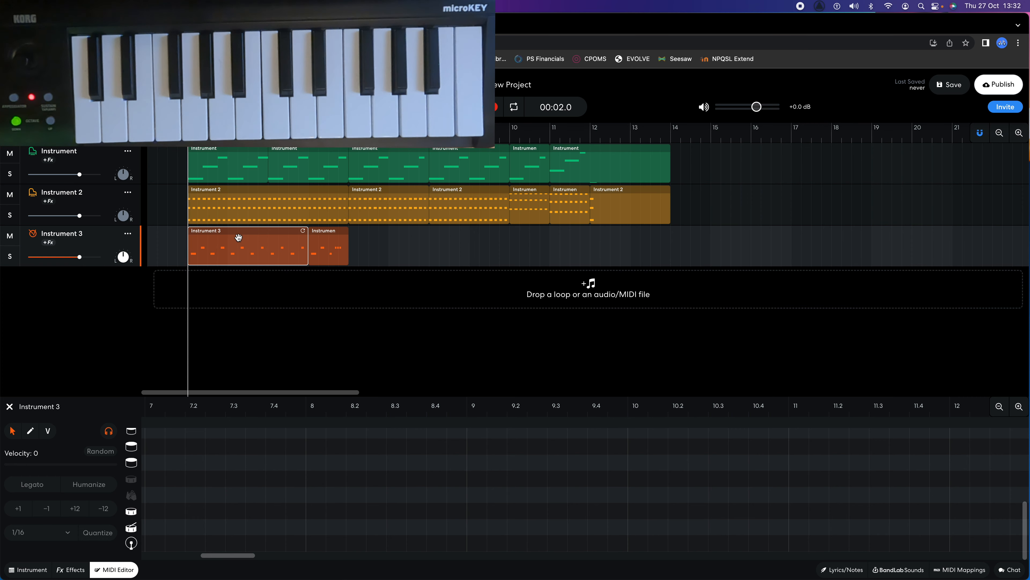
{"action": "scroll", "coordinate": [366, 474], "scroll_direction": "left", "scroll_amount": 2}
{"action": "key", "text": "super+a"}
{"action": "left_click", "coordinate": [70, 532]}
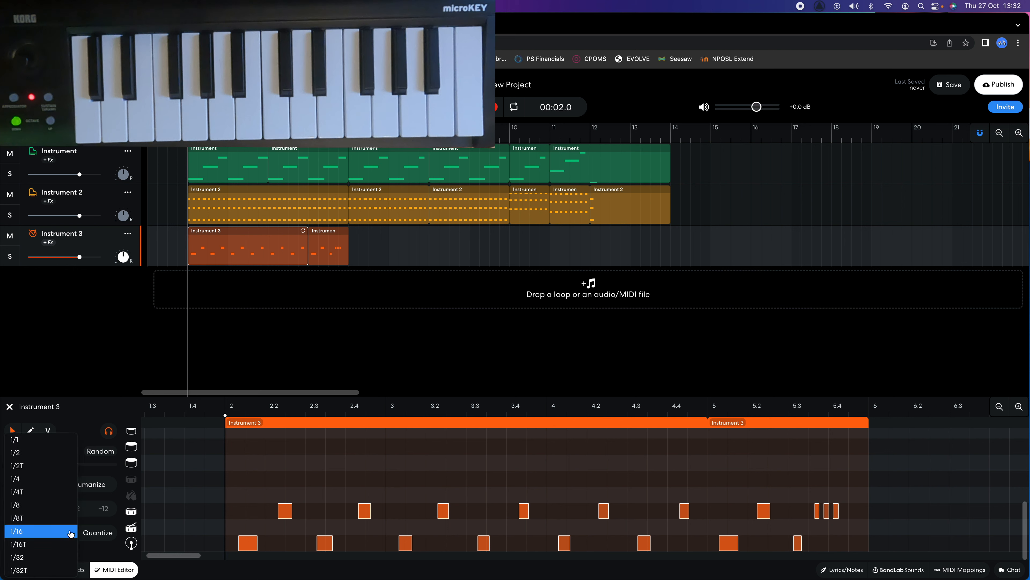
{"action": "left_click", "coordinate": [23, 507]}
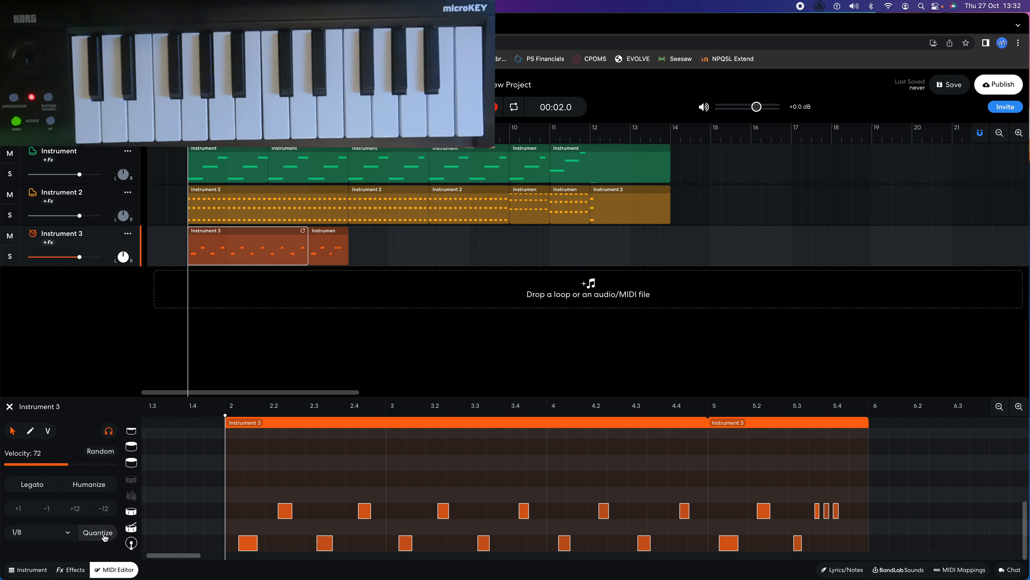
{"action": "left_click", "coordinate": [104, 537]}
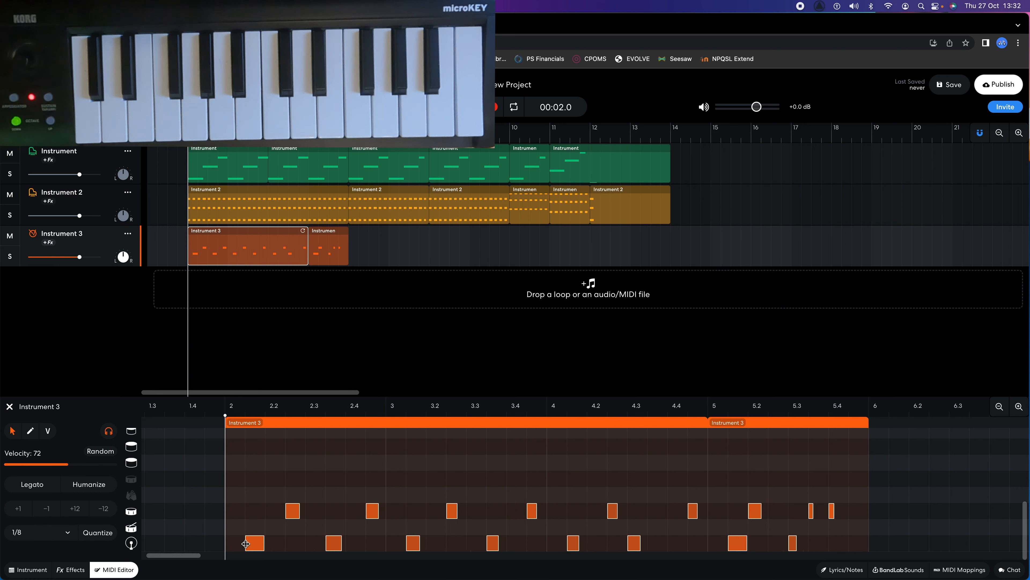
Try to move all the quantized notes earlier so the first kick starts on beat 2, and play back the pattern
{"action": "left_click_drag", "start_coordinate": [246, 544], "coordinate": [239, 544]}
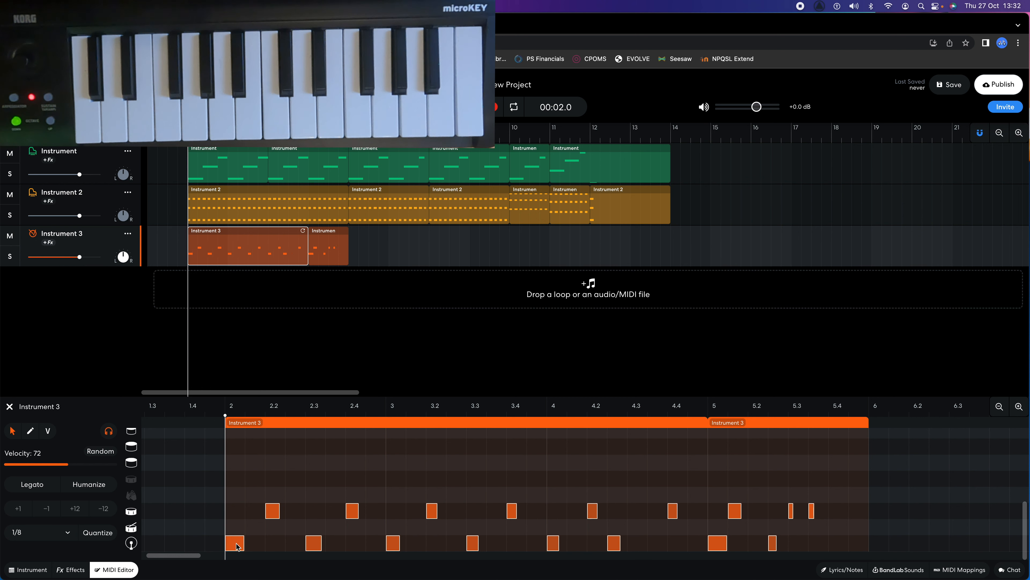
{"action": "key", "text": "space"}
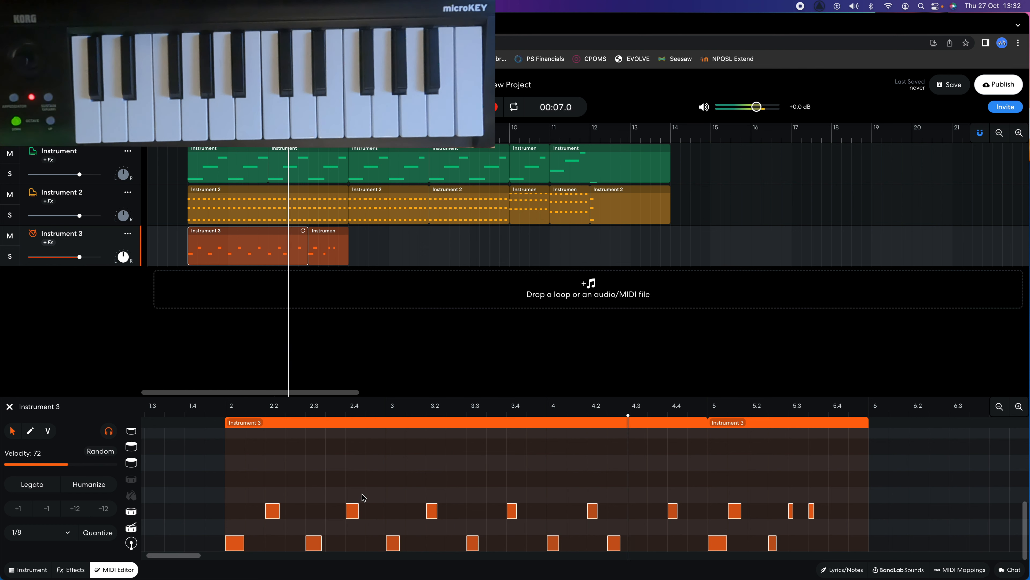
{"action": "key", "text": "space"}
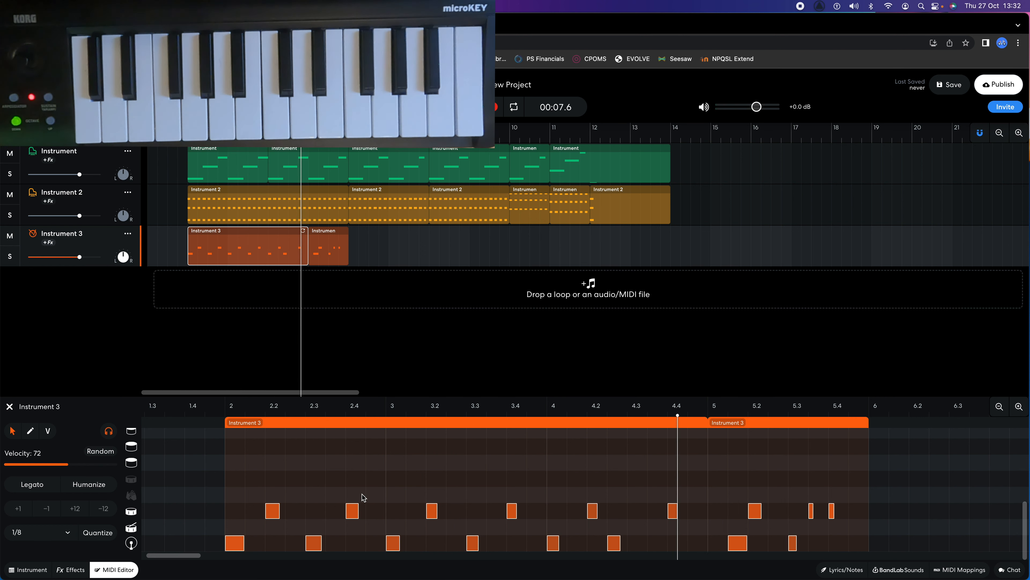
{"action": "key", "text": "Right"}
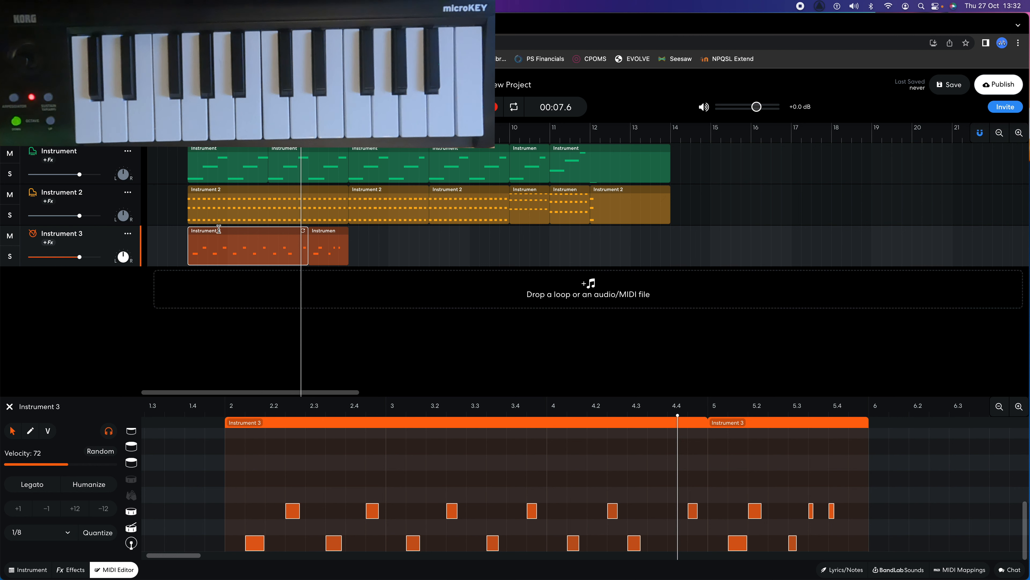
Delete both recorded regions from the Instrument 3 track
{"action": "double_click", "coordinate": [323, 231]}
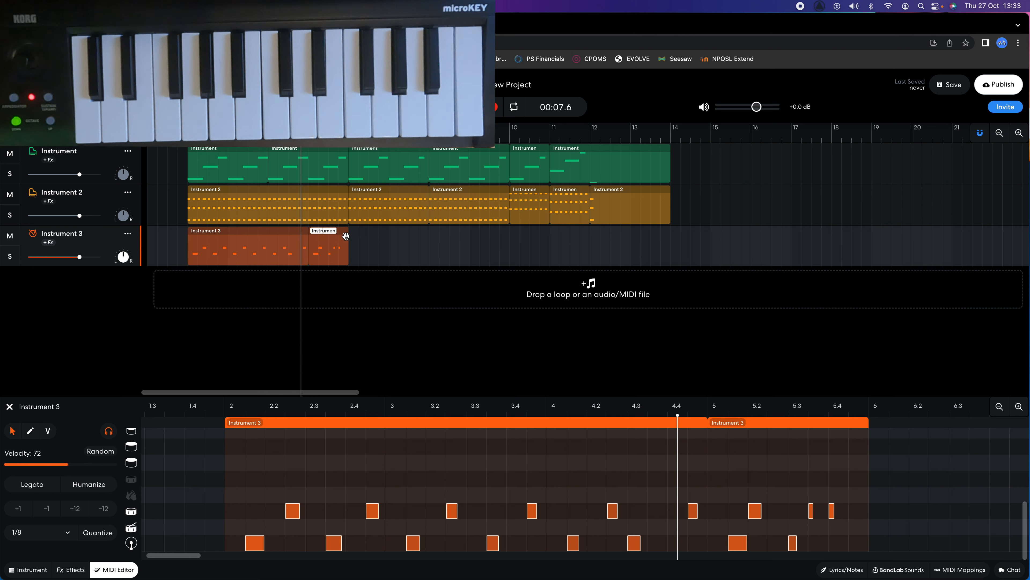
{"action": "key", "text": "BackSpace"}
{"action": "key", "text": "Return"}
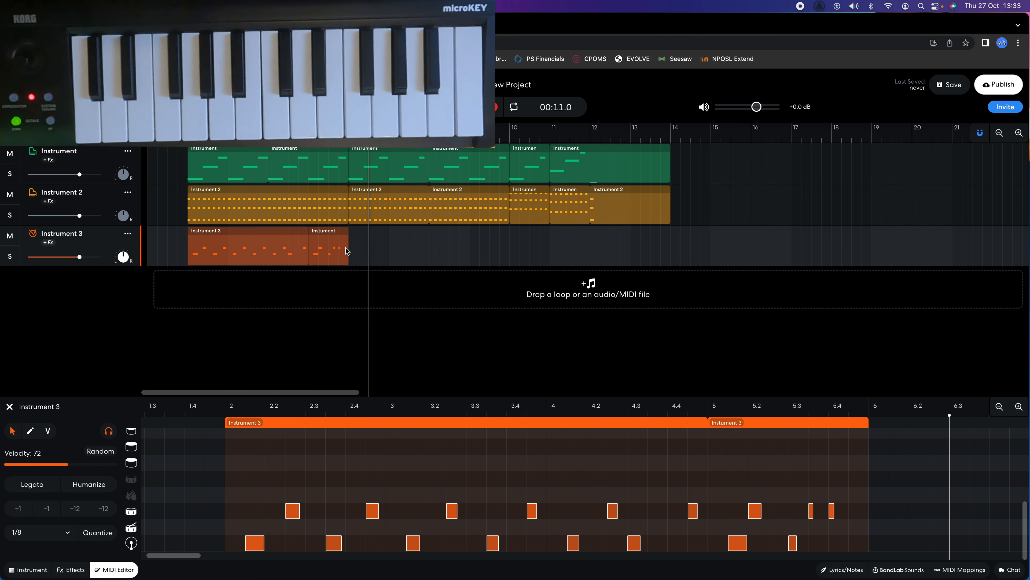
{"action": "left_click", "coordinate": [337, 244]}
{"action": "right_click", "coordinate": [337, 244]}
{"action": "left_click", "coordinate": [362, 295]}
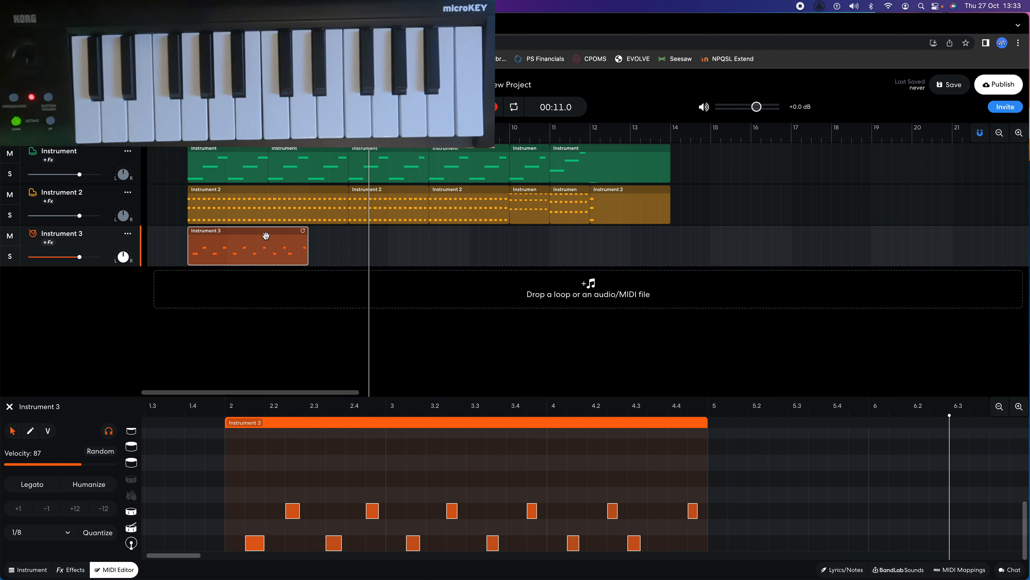
{"action": "right_click", "coordinate": [267, 238]}
{"action": "left_click", "coordinate": [294, 288]}
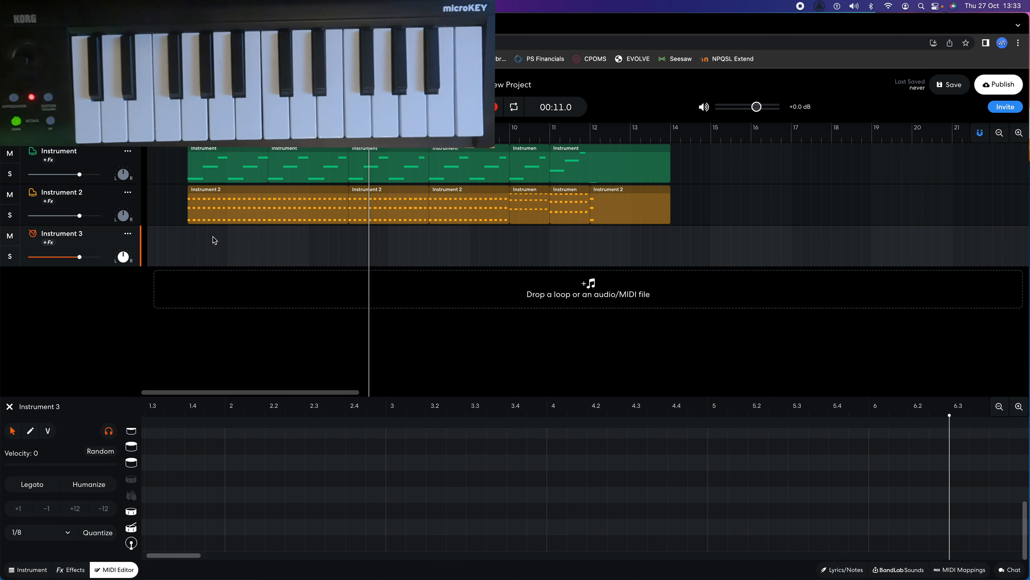
Record a new kick and snare take on the Instrument 3 track from bar 2 to the end of bar 4
{"action": "left_click", "coordinate": [188, 133]}
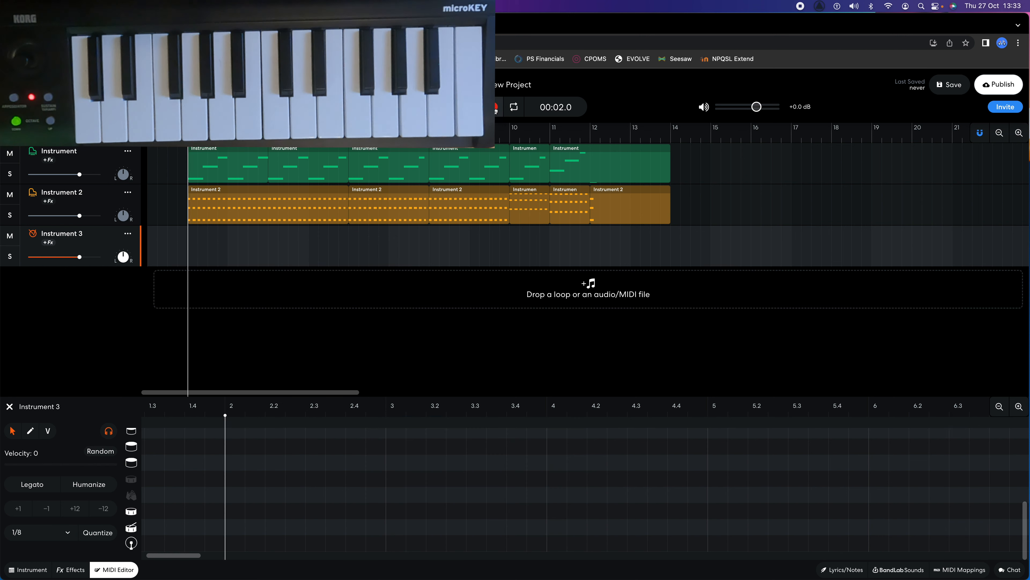
{"action": "left_click", "coordinate": [496, 107]}
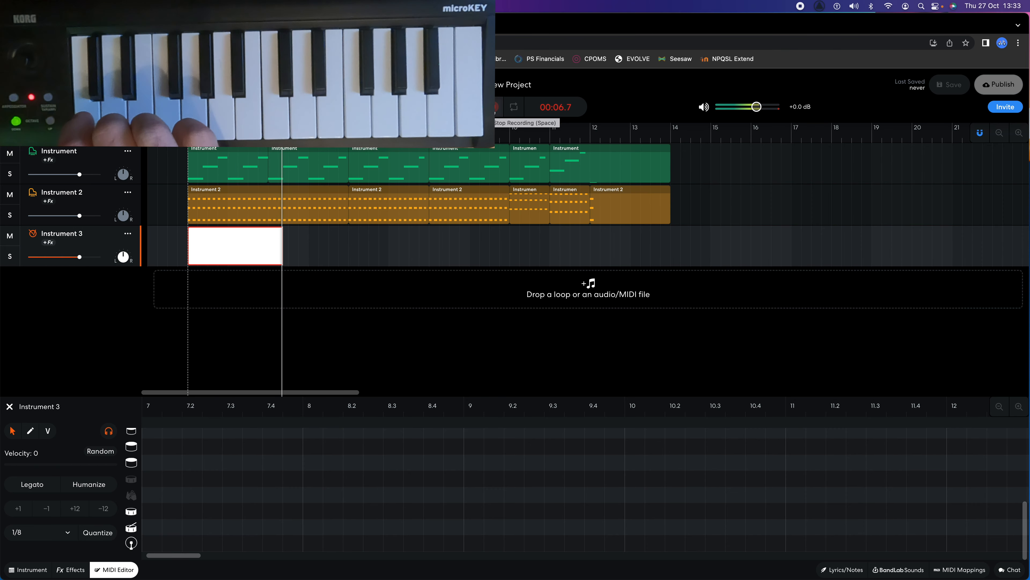
{"action": "left_click", "coordinate": [496, 107]}
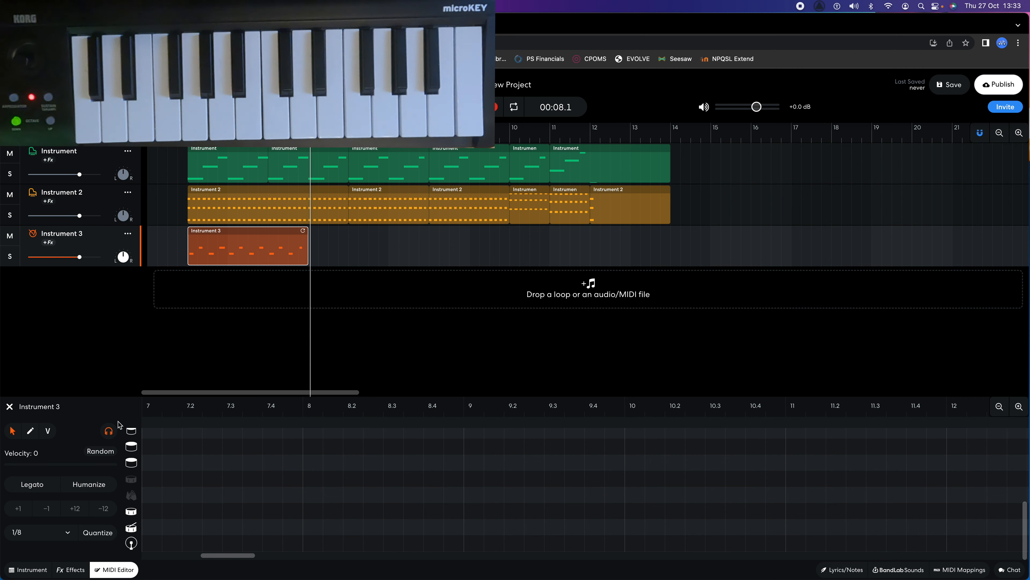
Quantize all the notes of the new kick and snare take to 1/8 and play back the pattern
{"action": "left_click", "coordinate": [222, 243]}
{"action": "key", "text": "super+a"}
{"action": "left_click", "coordinate": [96, 533]}
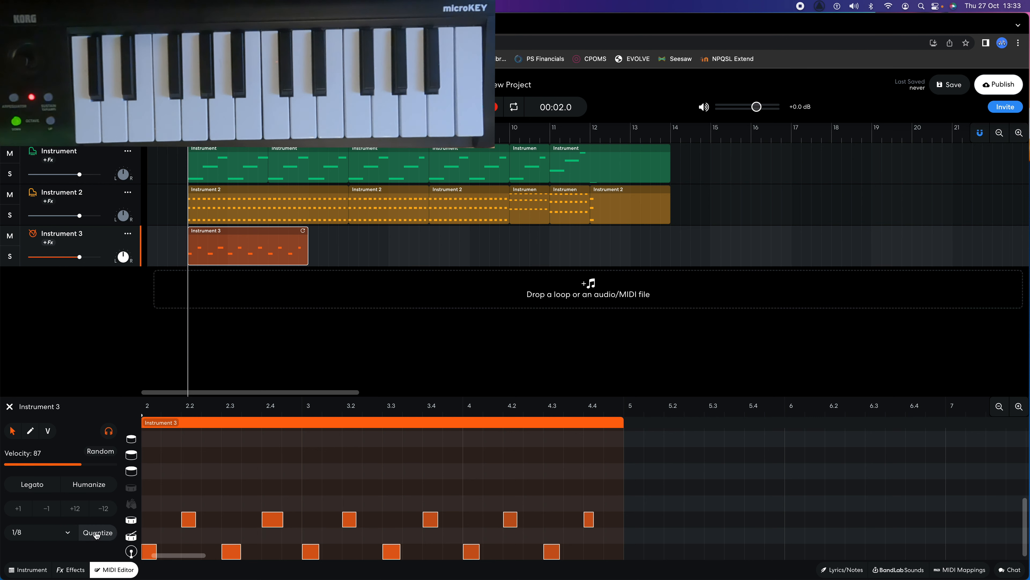
{"action": "left_click", "coordinate": [282, 501]}
{"action": "key", "text": "space"}
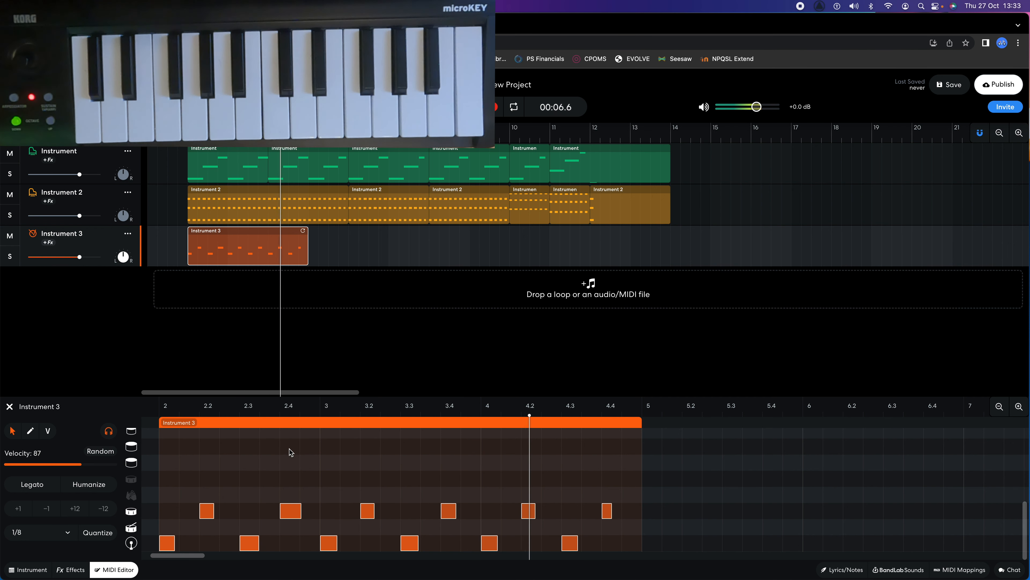
{"action": "key", "text": "space"}
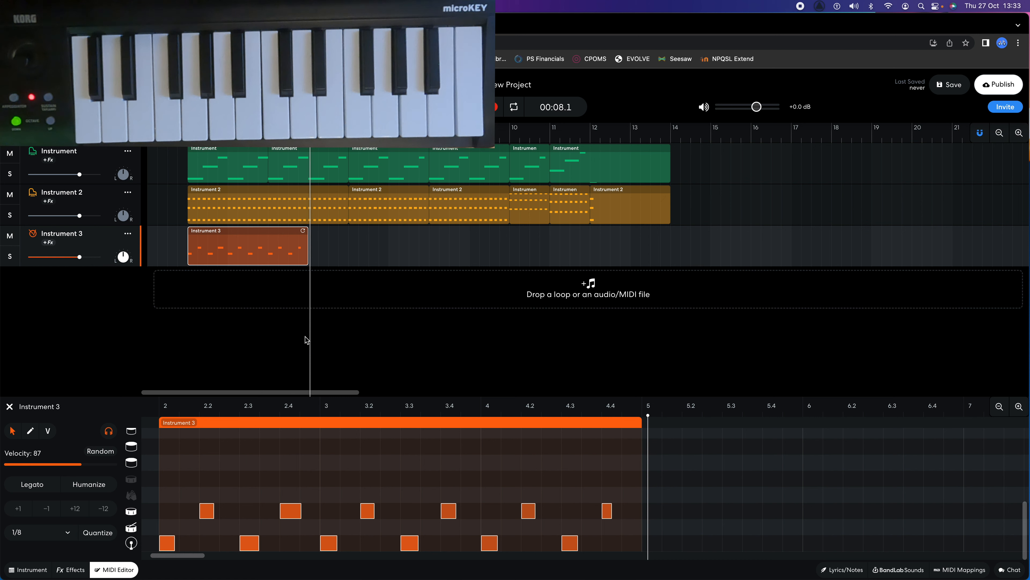
Record the kick and snare fill in bar 5 of the Instrument 3 track
{"action": "key", "text": "Left"}
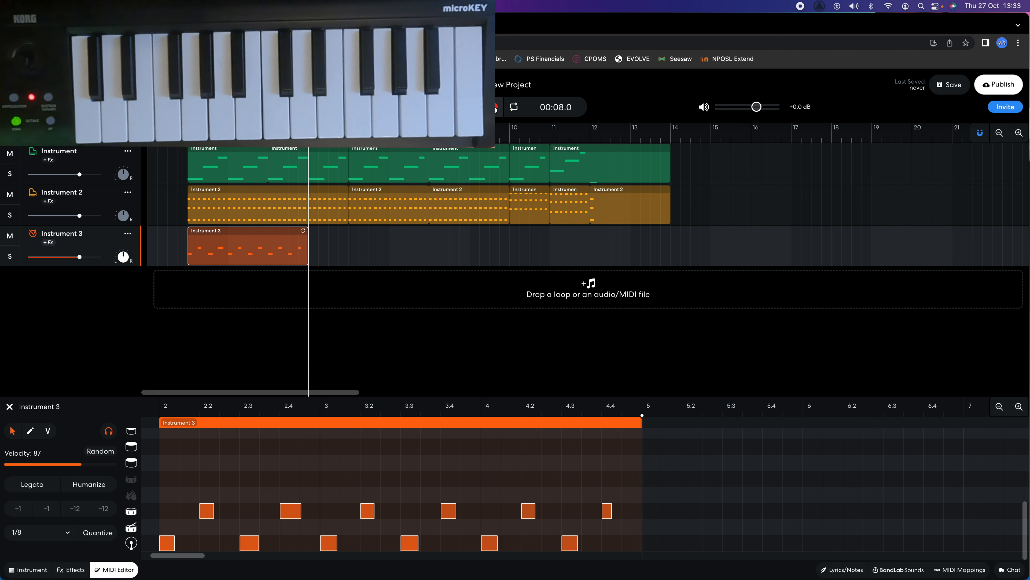
{"action": "left_click", "coordinate": [495, 108]}
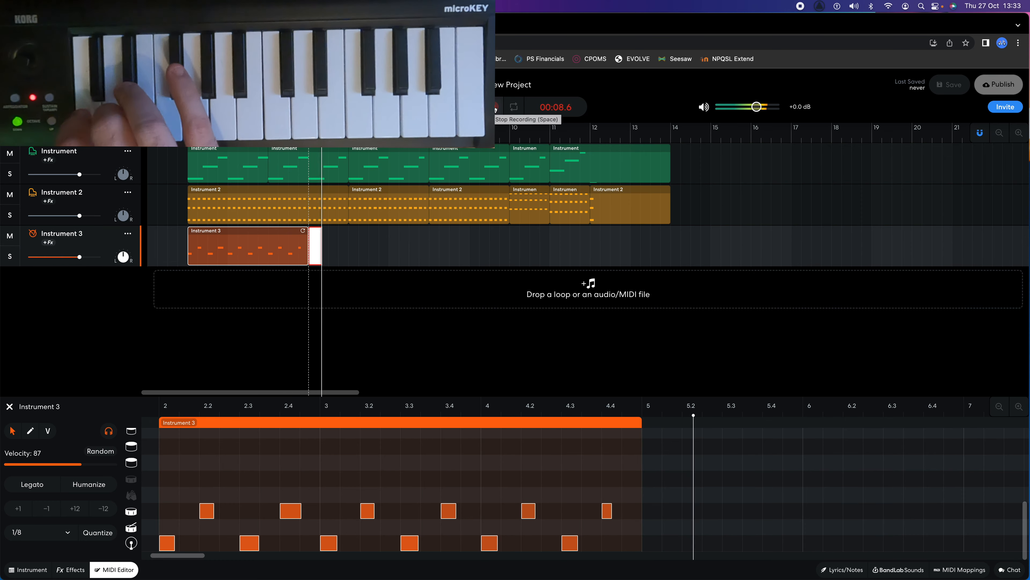
{"action": "left_click", "coordinate": [496, 107]}
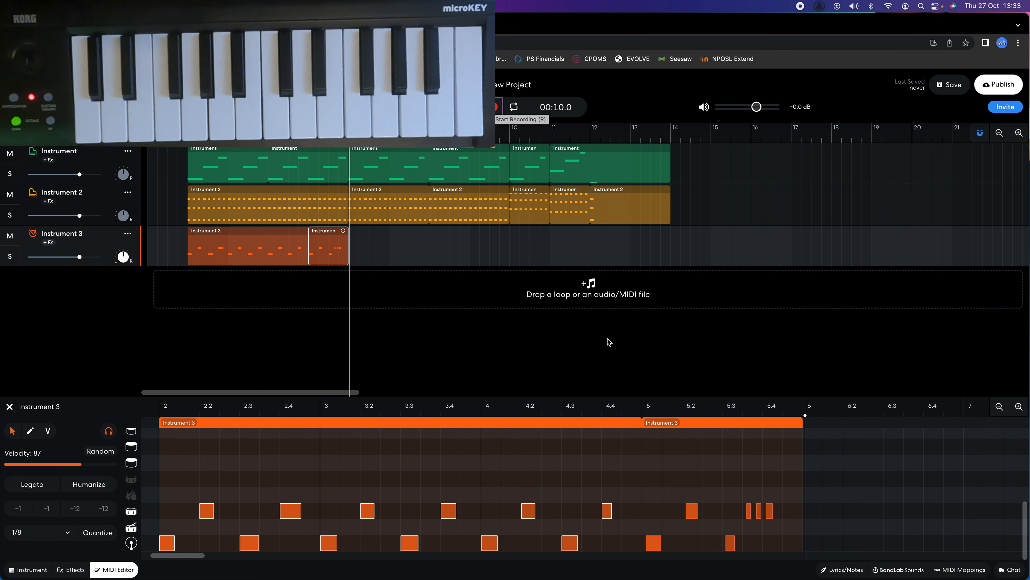
Select only the kick and snare notes in bar 5 and quantize them to 1/16
{"action": "left_click", "coordinate": [694, 423]}
{"action": "left_click", "coordinate": [734, 488]}
{"action": "scroll", "coordinate": [756, 516], "scroll_direction": "left", "scroll_amount": 2}
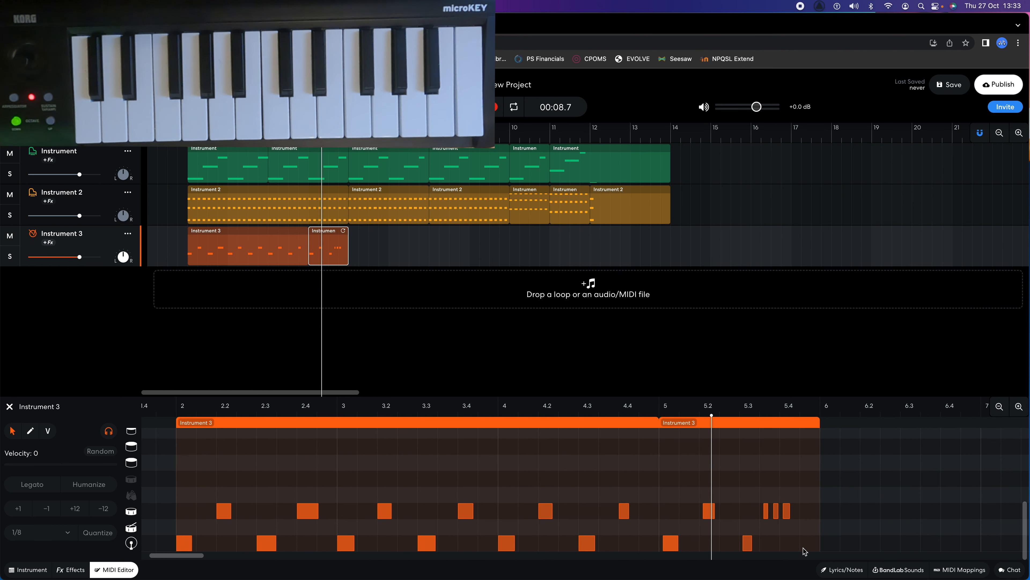
{"action": "left_click_drag", "start_coordinate": [808, 545], "coordinate": [665, 506]}
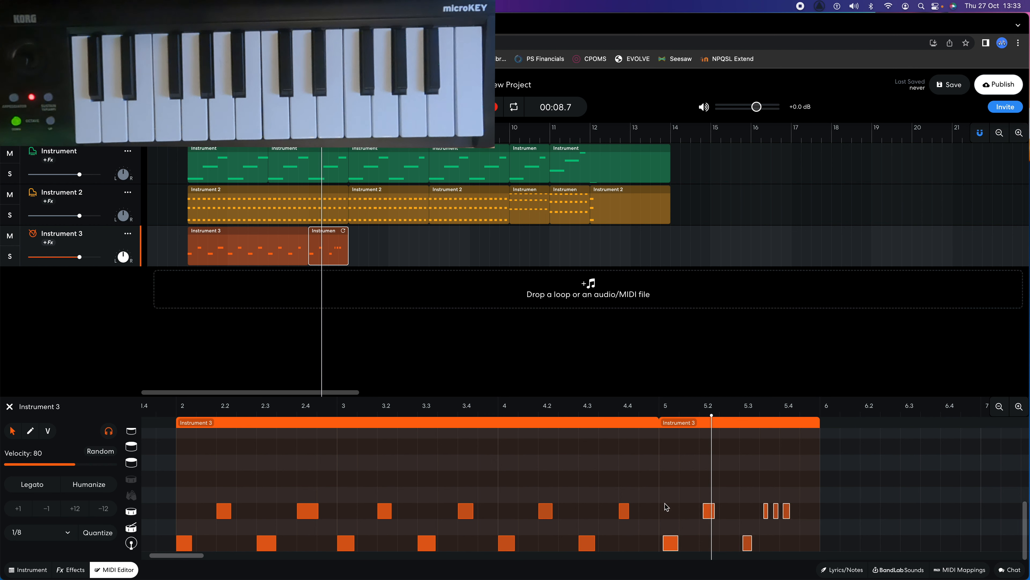
{"action": "left_click", "coordinate": [68, 536]}
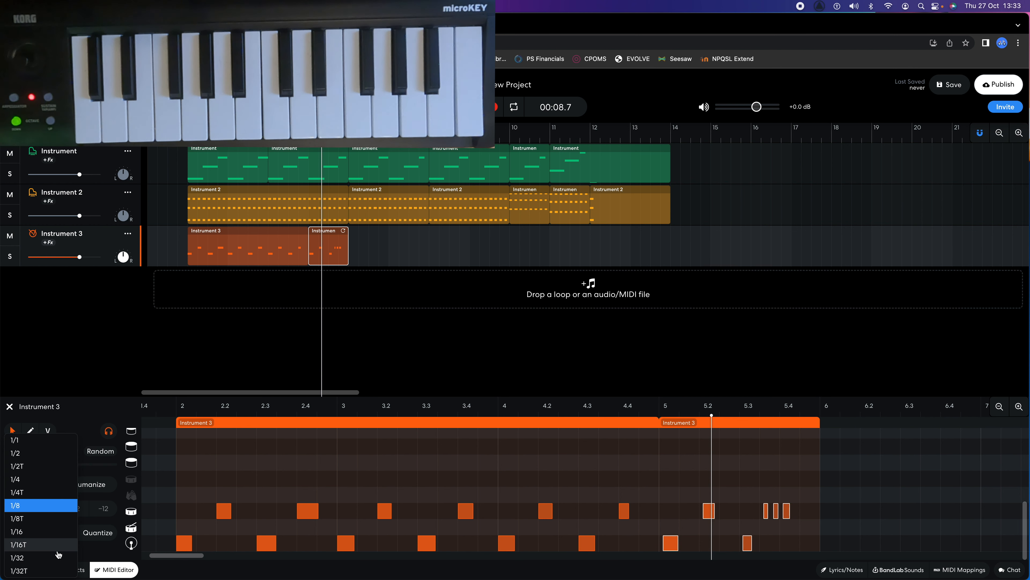
{"action": "left_click", "coordinate": [48, 531]}
{"action": "left_click", "coordinate": [94, 533]}
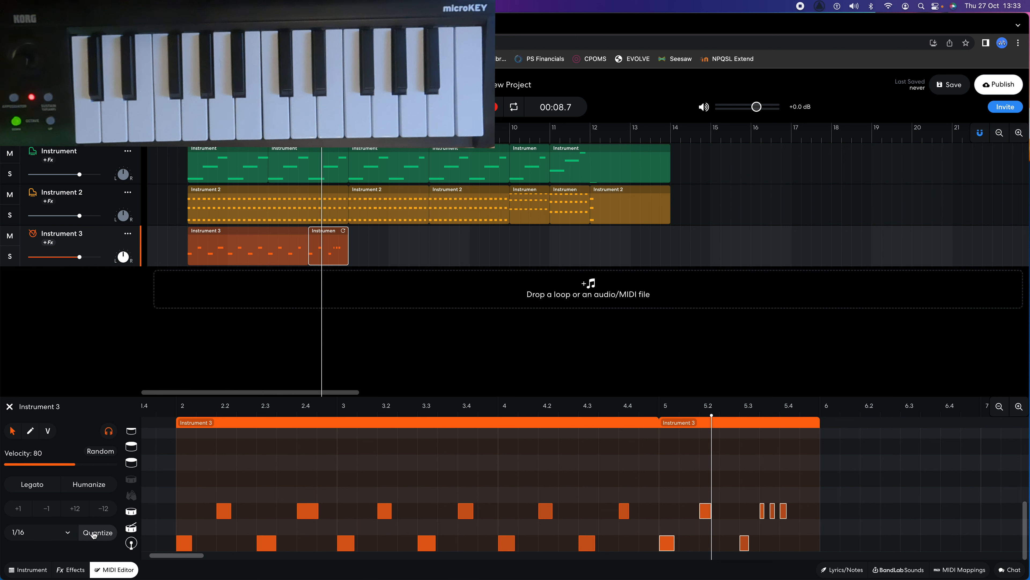
Play back the complete drum pattern from the start of bar 2
{"action": "left_click", "coordinate": [659, 422]}
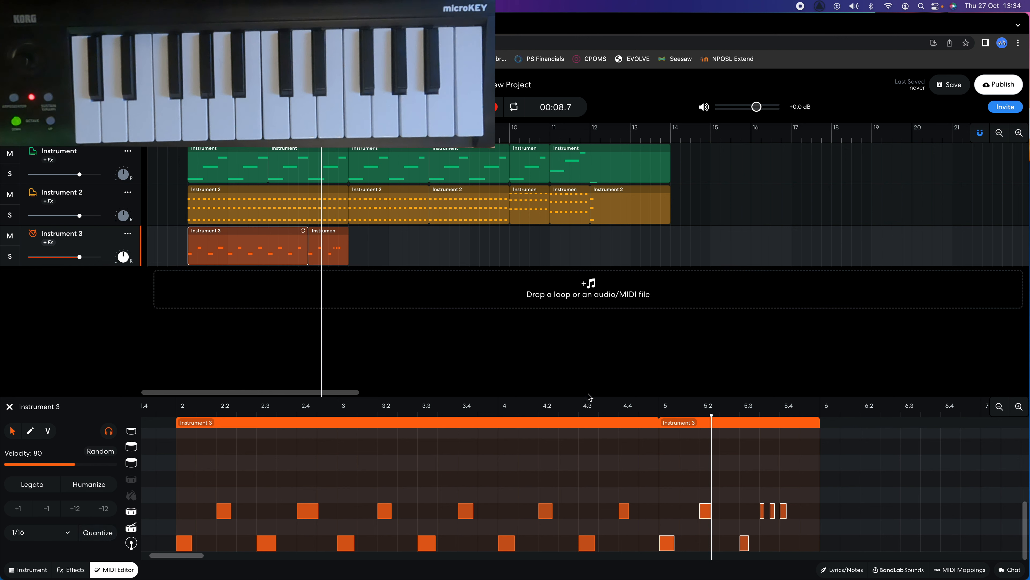
{"action": "left_click", "coordinate": [188, 133]}
{"action": "key", "text": "space"}
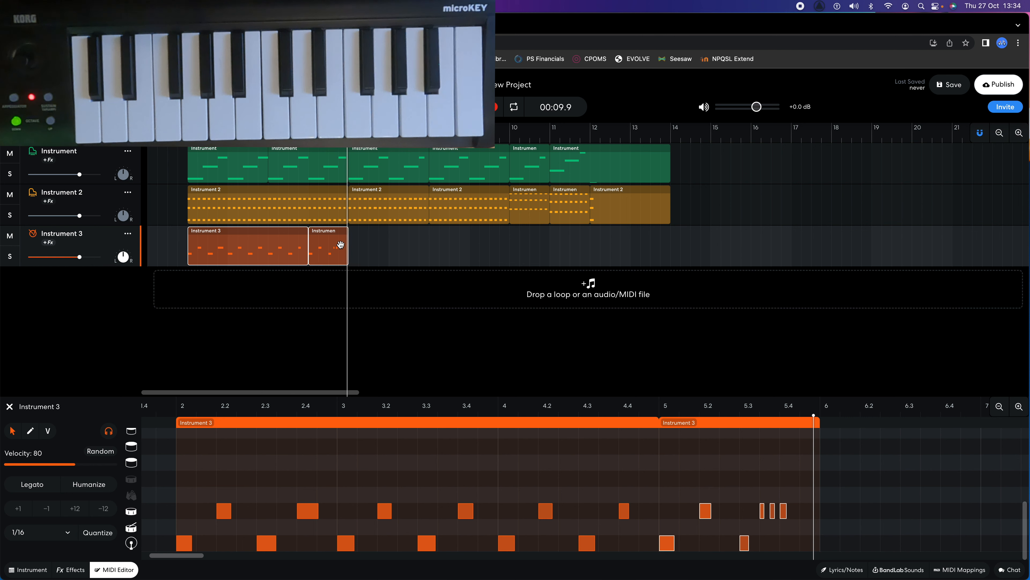
Copy both Instrument 3 drum regions covering bars 2 to 5, paste them at bar 6 and play them back
{"action": "right_click", "coordinate": [287, 242]}
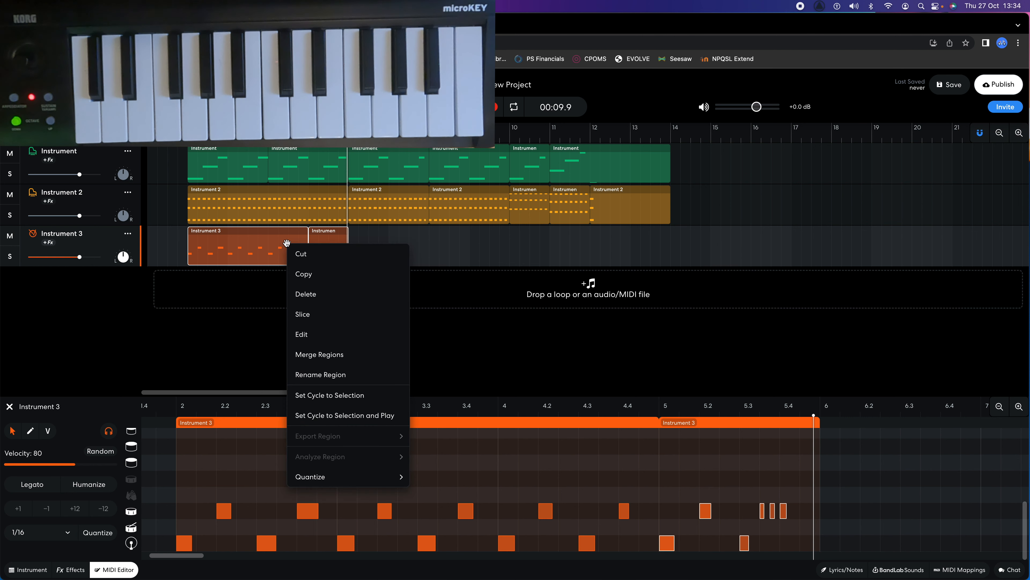
{"action": "left_click", "coordinate": [306, 274]}
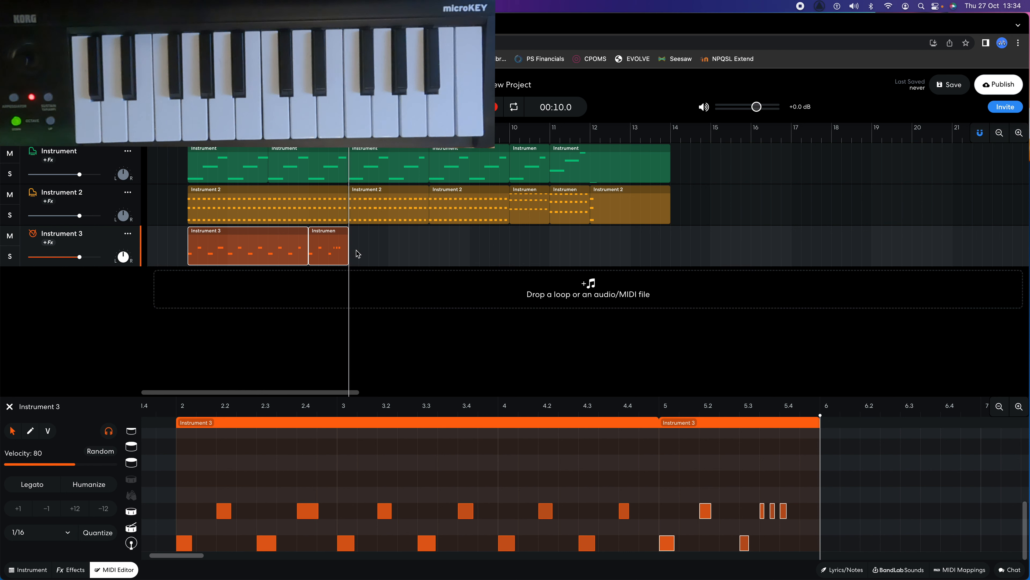
{"action": "right_click", "coordinate": [356, 254]}
{"action": "left_click", "coordinate": [368, 262]}
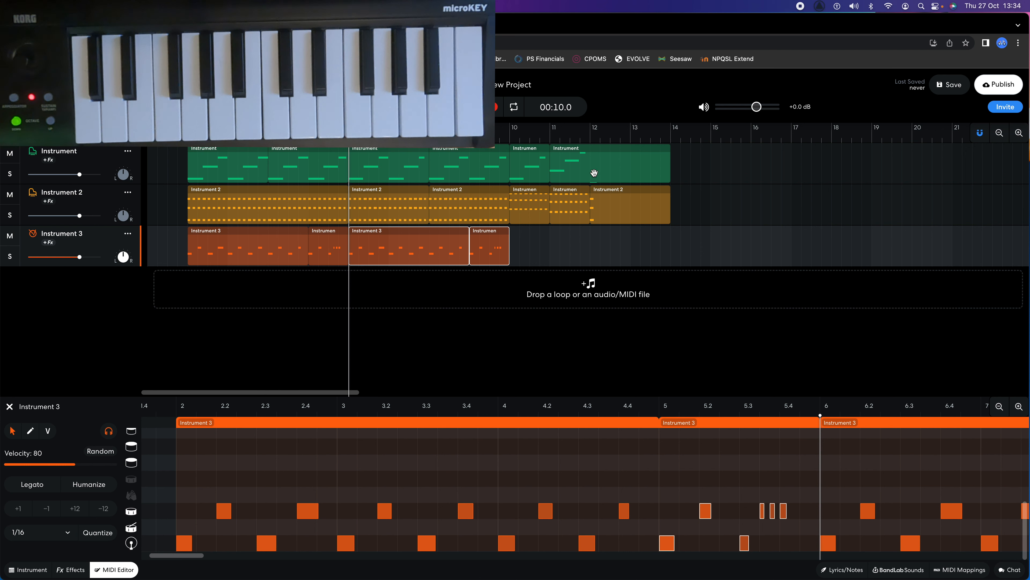
{"action": "key", "text": "space"}
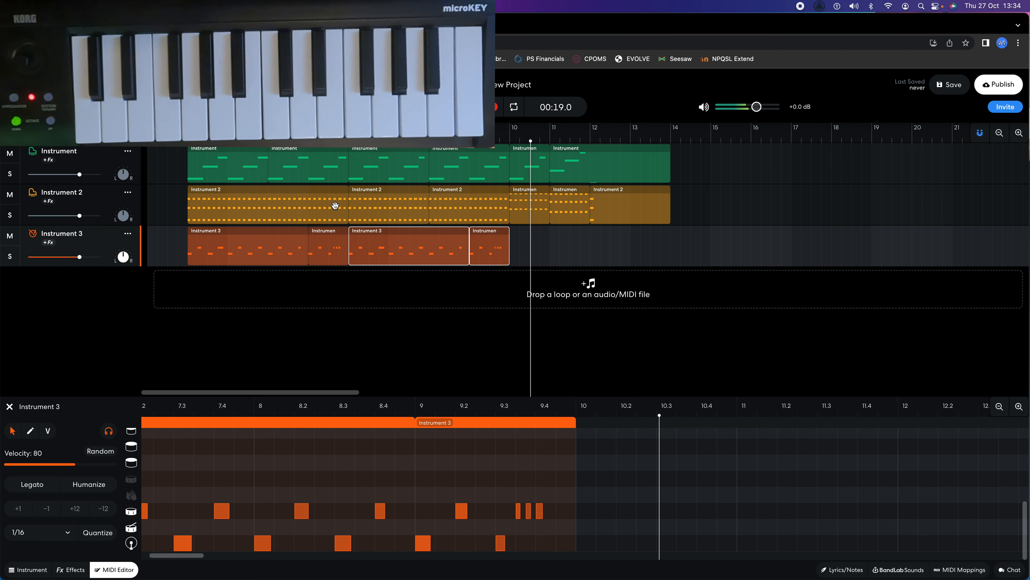
Copy the three-bar drum region from bar 6 to bar 10, shorten the copy to end at bar 12 and play it back
{"action": "left_click", "coordinate": [512, 242]}
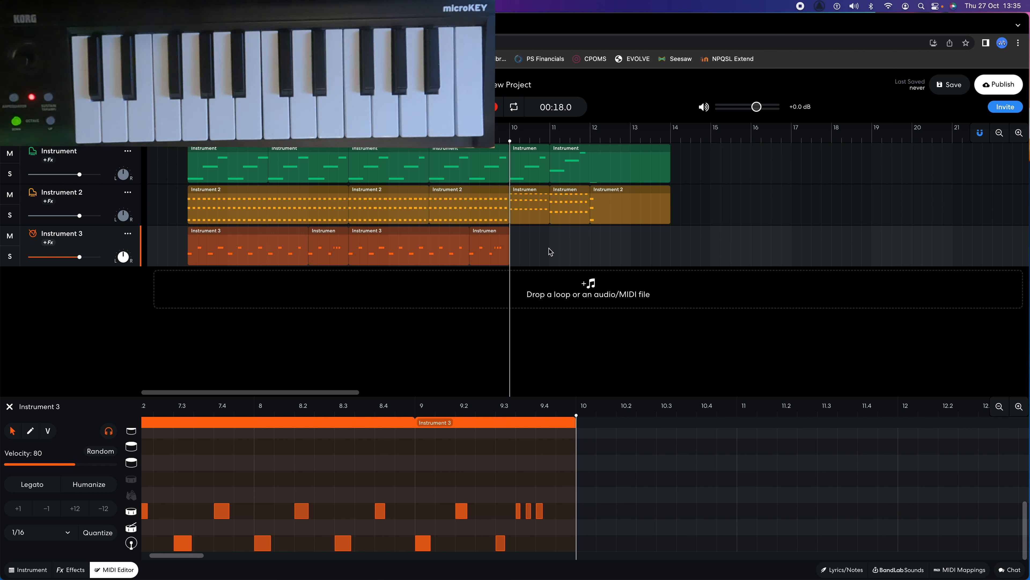
{"action": "left_click", "coordinate": [388, 233]}
{"action": "right_click", "coordinate": [388, 233]}
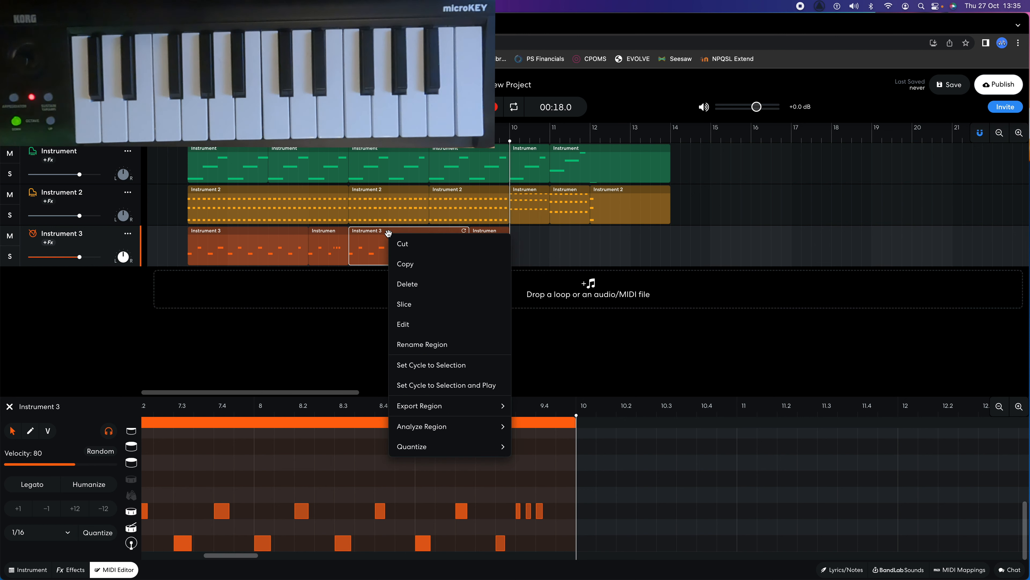
{"action": "left_click", "coordinate": [405, 262]}
{"action": "left_click", "coordinate": [513, 243]}
{"action": "left_click", "coordinate": [511, 140]}
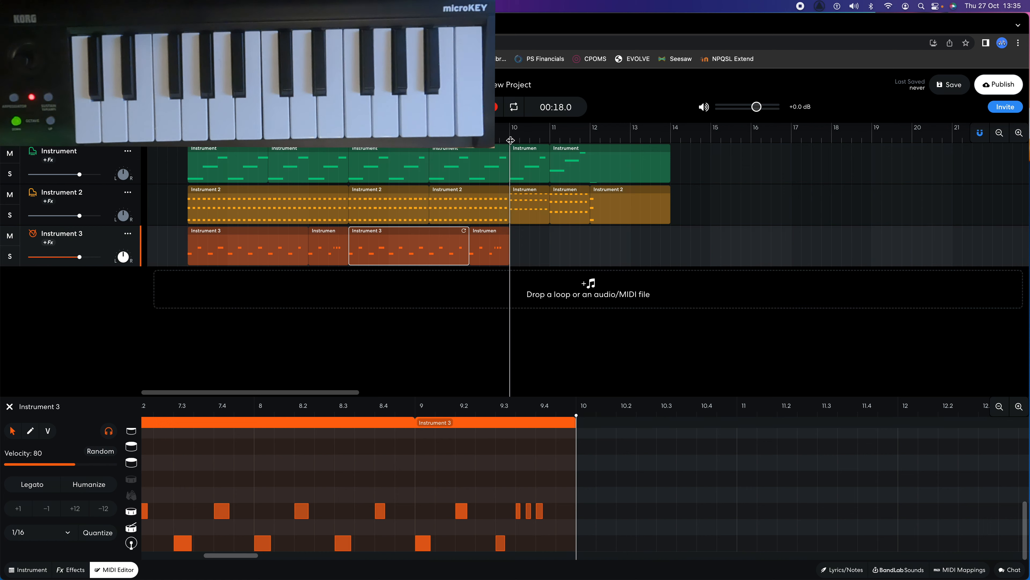
{"action": "left_click", "coordinate": [519, 243]}
{"action": "left_click", "coordinate": [514, 242]}
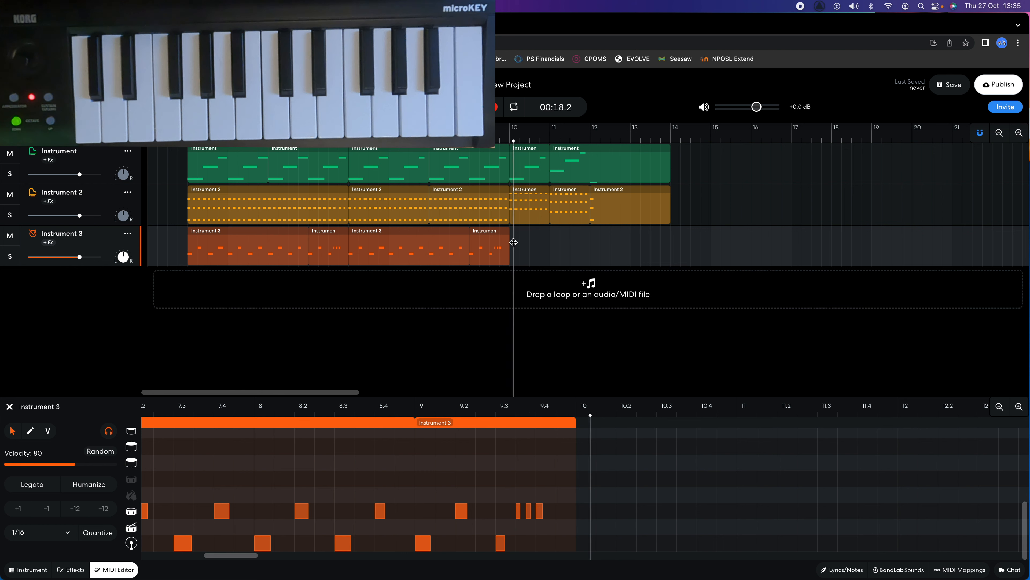
{"action": "left_click", "coordinate": [511, 242]}
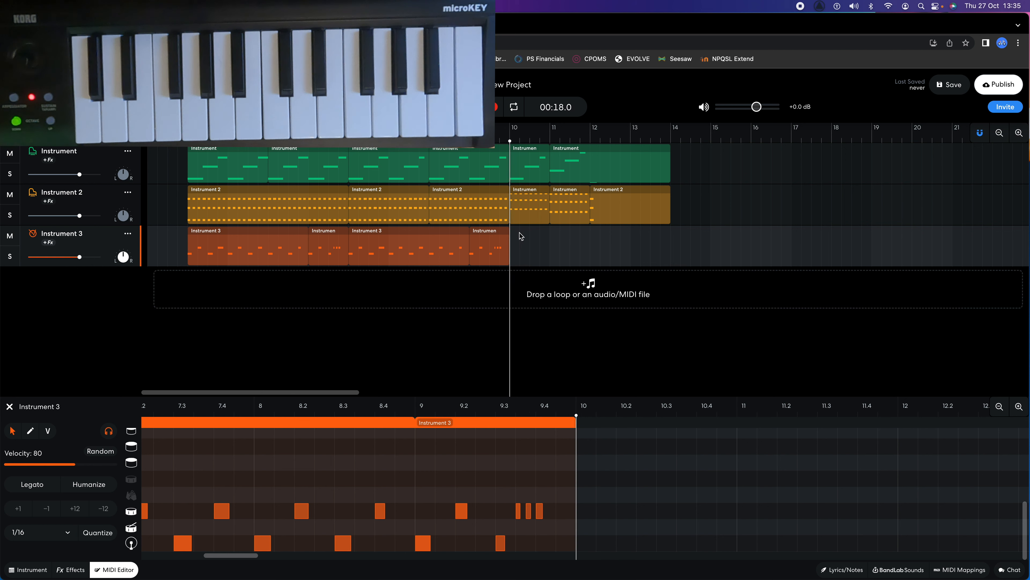
{"action": "right_click", "coordinate": [521, 236]}
{"action": "left_click", "coordinate": [528, 240]}
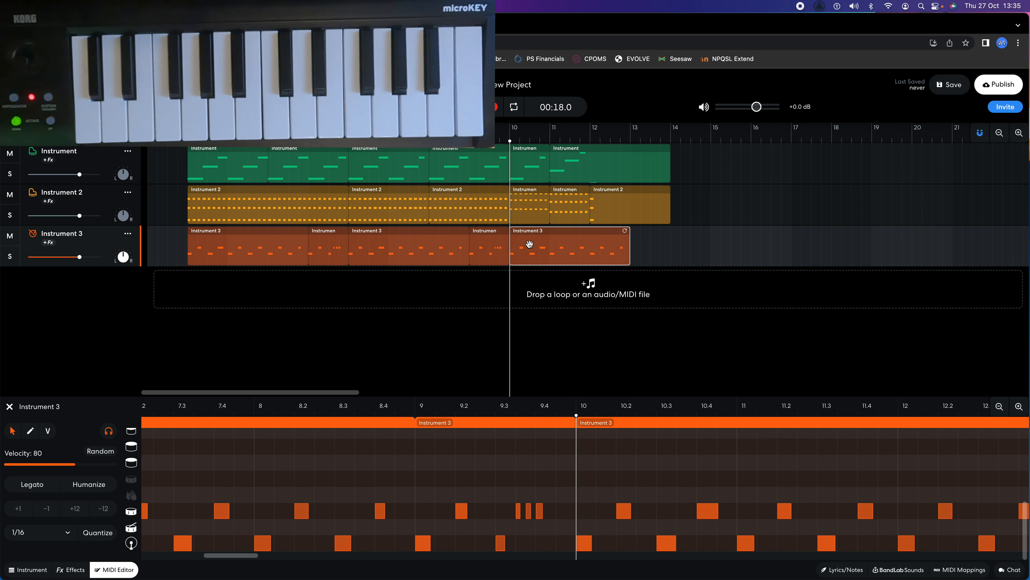
{"action": "left_click_drag", "start_coordinate": [629, 258], "coordinate": [590, 258]}
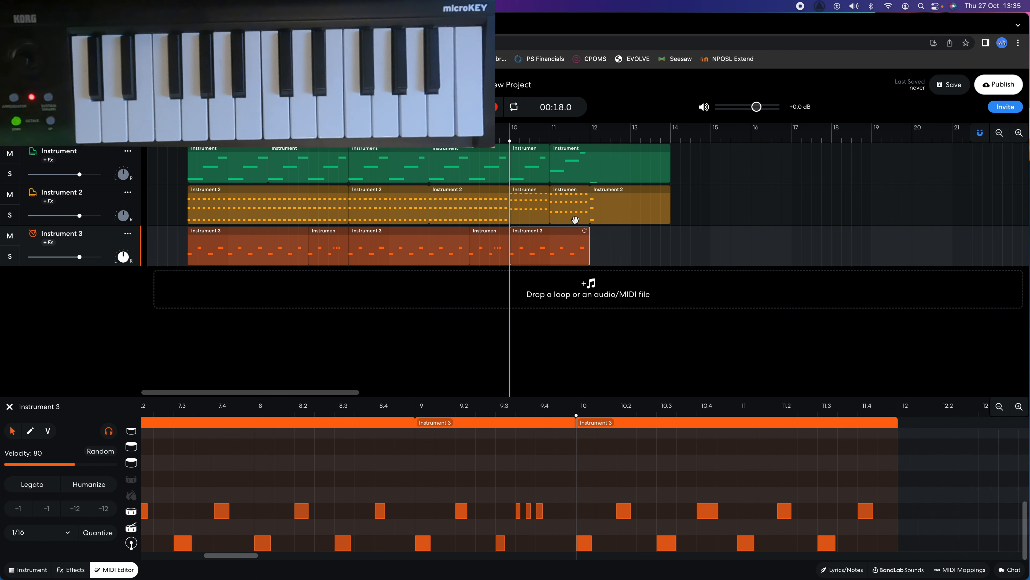
{"action": "key", "text": "space"}
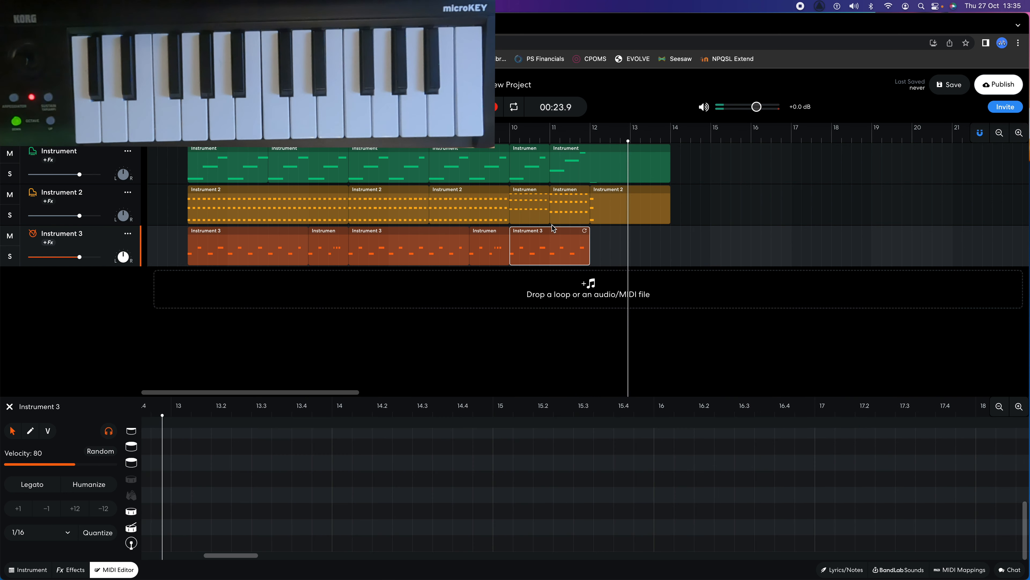
Create an empty region on the Instrument 3 track, aligned to start at bar 12 and end at bar 14
{"action": "scroll", "coordinate": [619, 255], "scroll_direction": "right", "scroll_amount": 2}
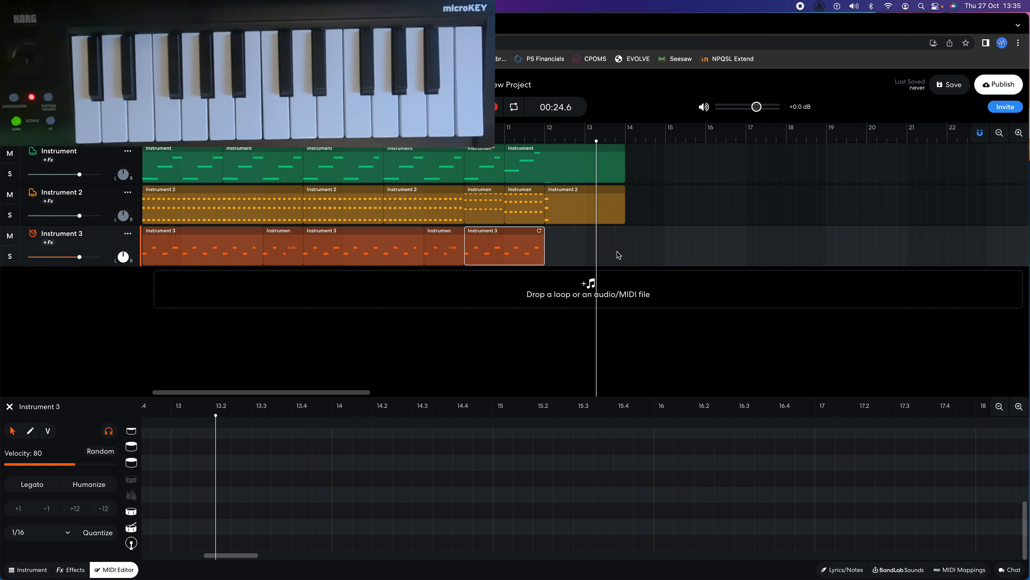
{"action": "right_click", "coordinate": [558, 256]}
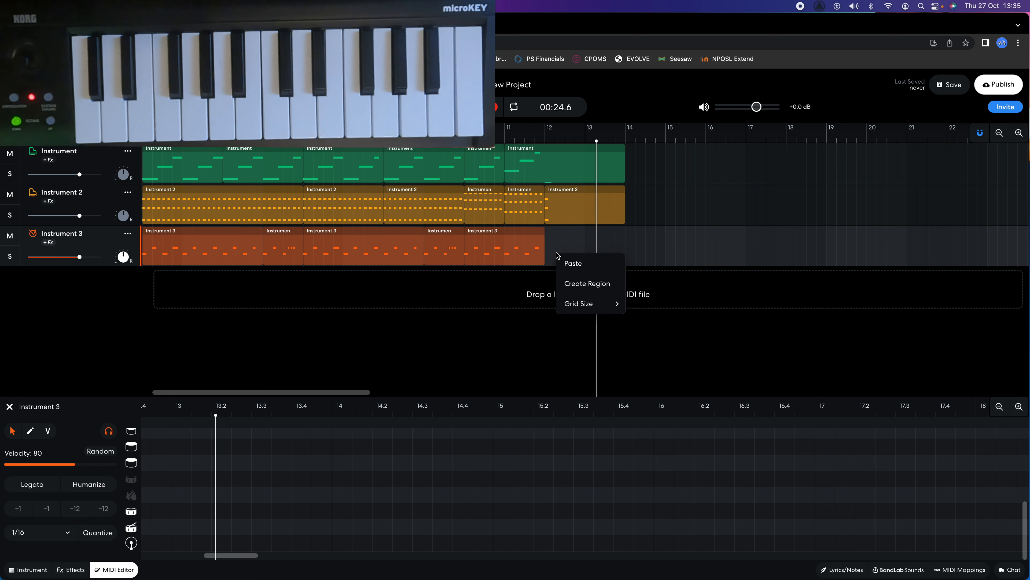
{"action": "left_click", "coordinate": [561, 233]}
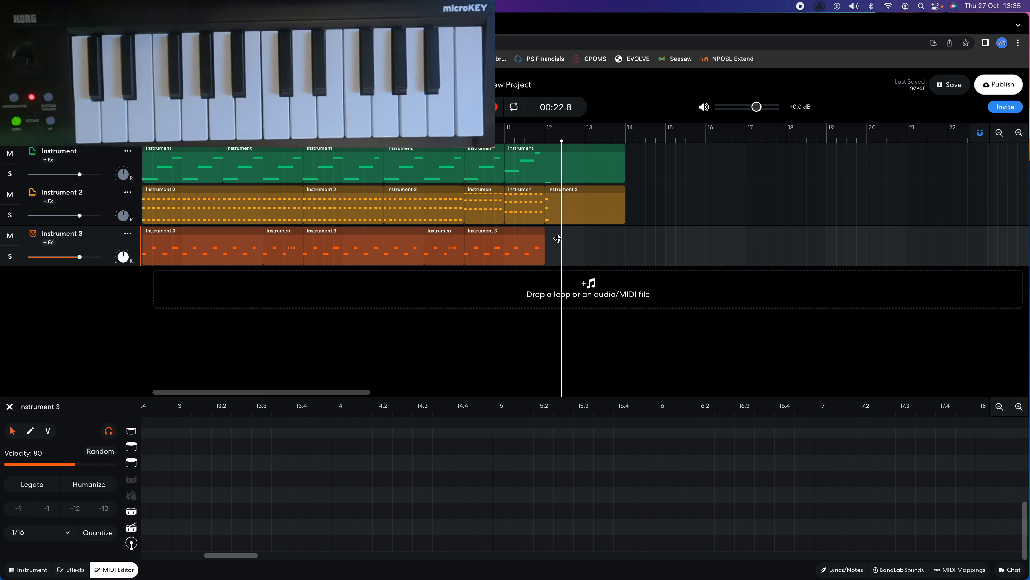
{"action": "right_click", "coordinate": [557, 238]}
{"action": "left_click", "coordinate": [584, 268]}
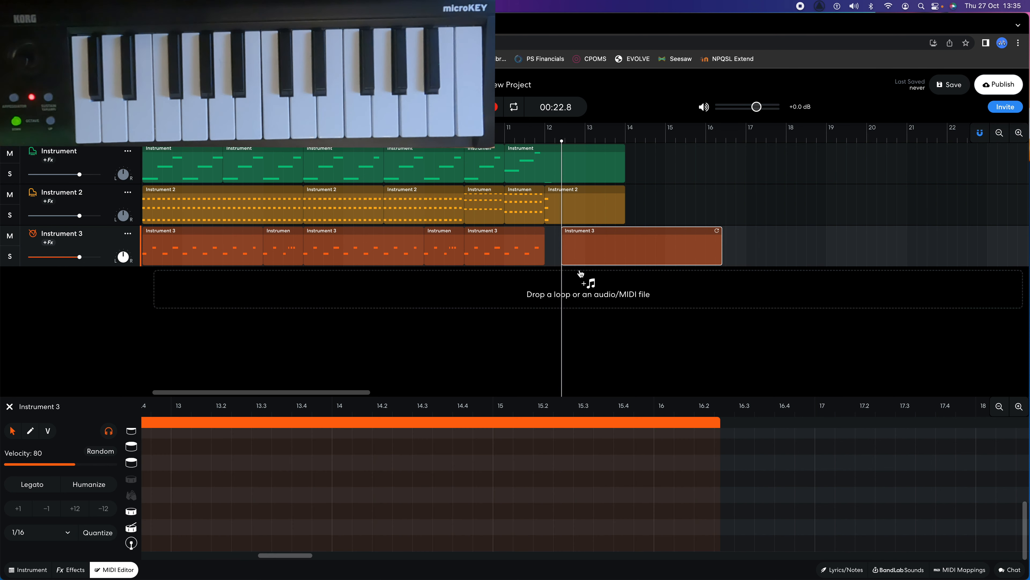
{"action": "left_click_drag", "start_coordinate": [602, 230], "coordinate": [586, 231]}
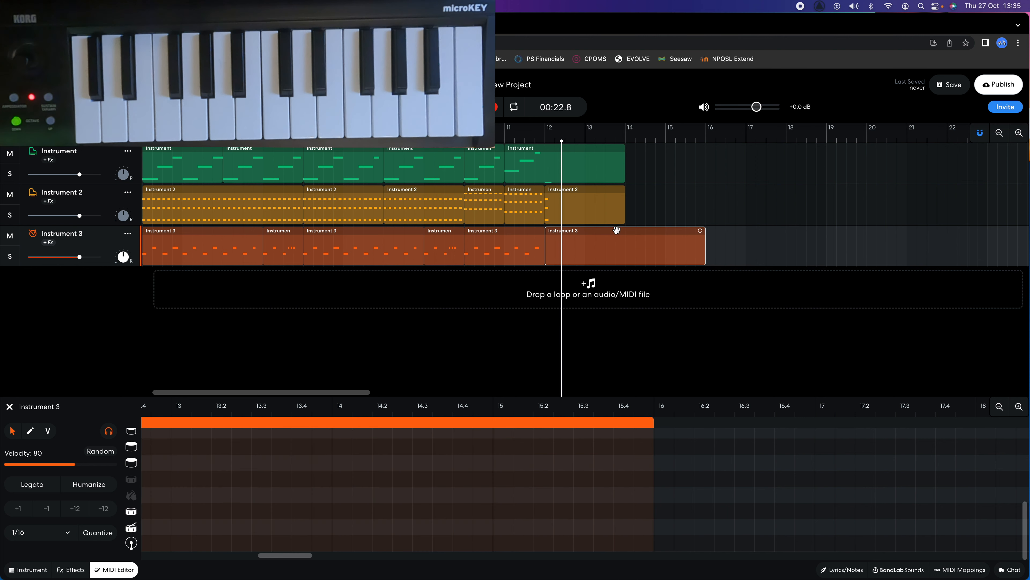
{"action": "left_click_drag", "start_coordinate": [705, 254], "coordinate": [624, 256]}
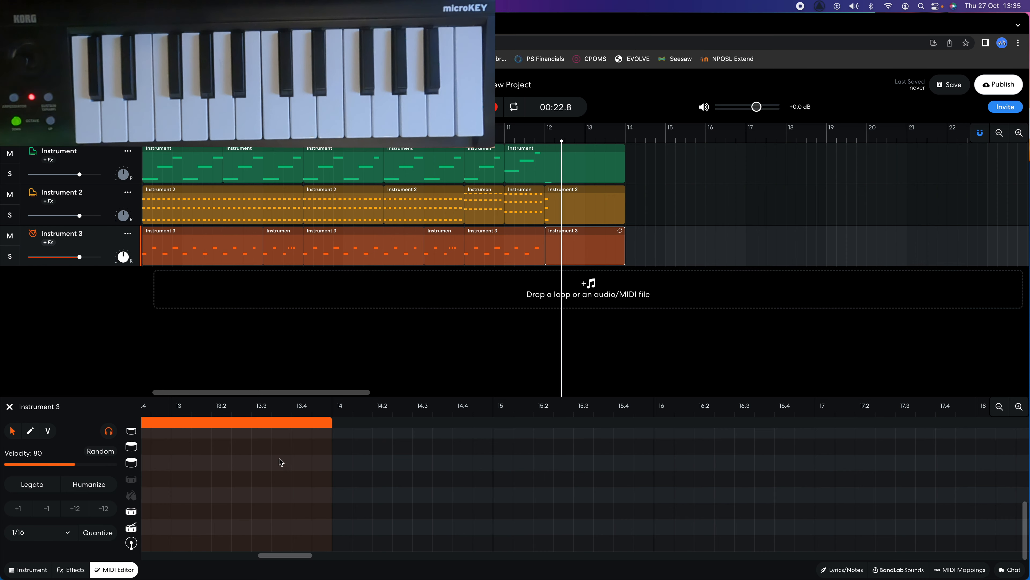
Draw snare notes on every half beat throughout bars 12 and 13, and play the ending back from bar 11
{"action": "scroll", "coordinate": [262, 470], "scroll_direction": "left", "scroll_amount": 10}
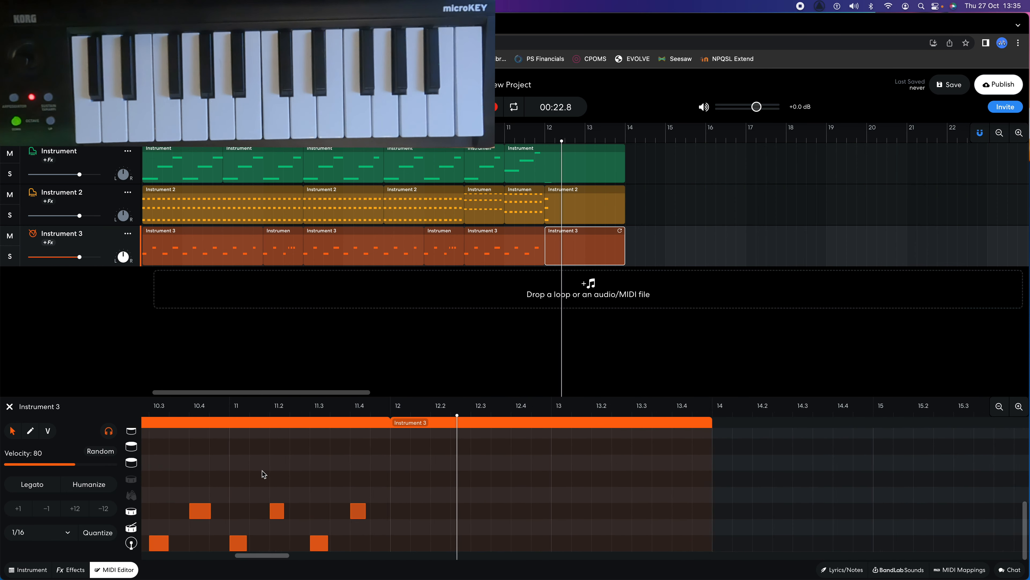
{"action": "scroll", "coordinate": [262, 471], "scroll_direction": "right", "scroll_amount": 3}
{"action": "left_click", "coordinate": [328, 513]}
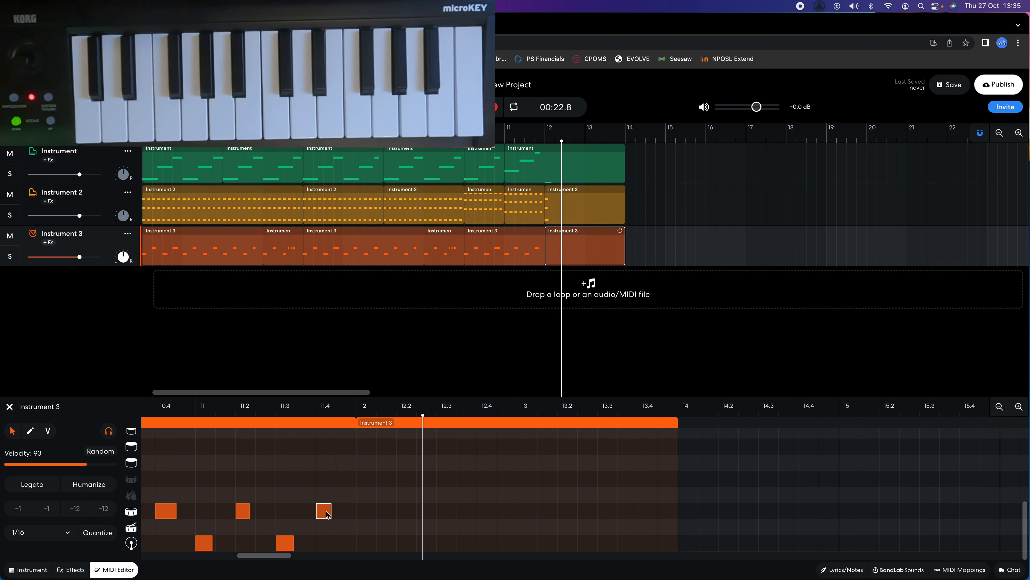
{"action": "left_click", "coordinate": [364, 514]}
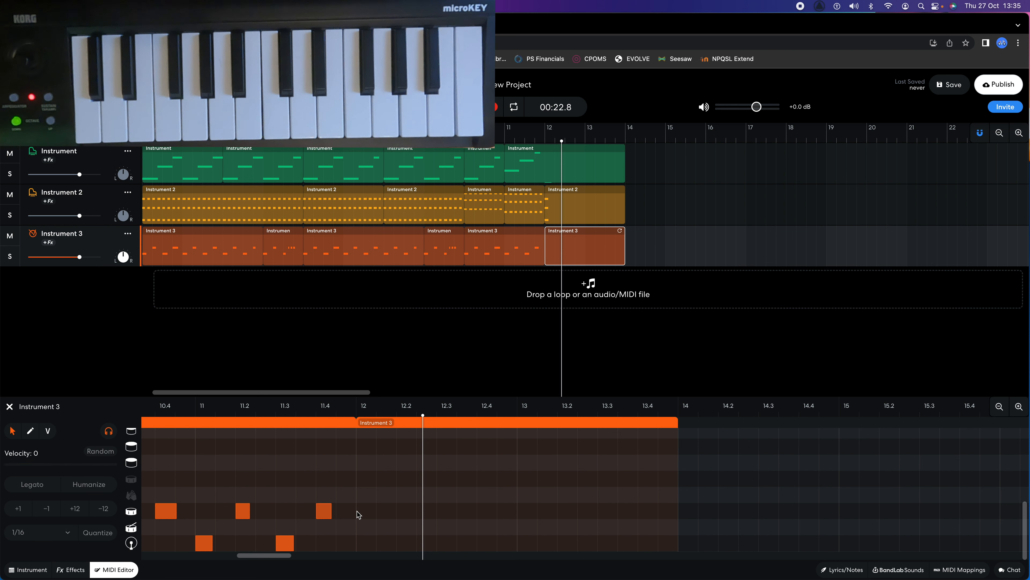
{"action": "left_click", "coordinate": [30, 430]}
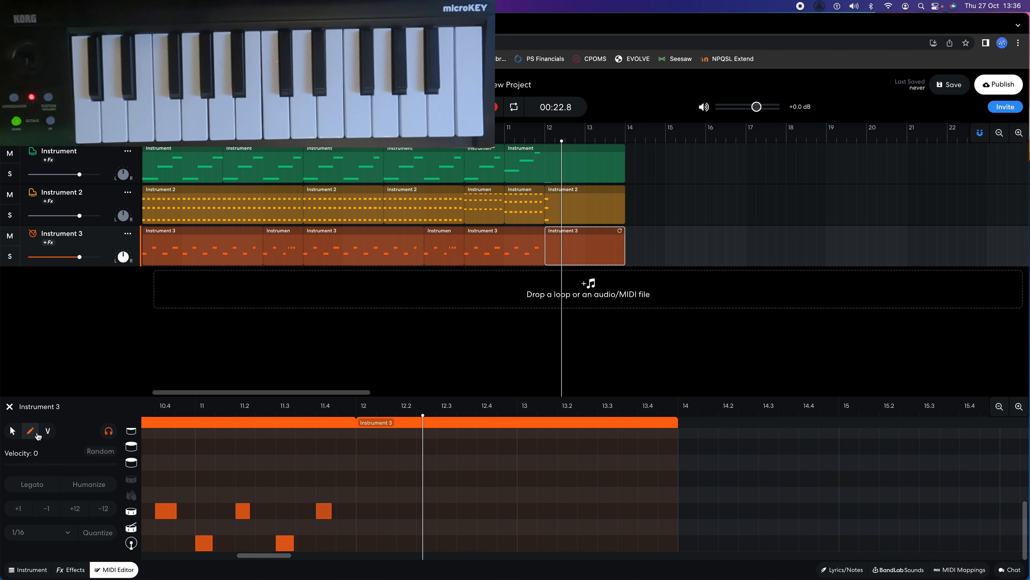
{"action": "left_click", "coordinate": [358, 510]}
{"action": "left_click", "coordinate": [378, 510]}
{"action": "left_click", "coordinate": [398, 510]}
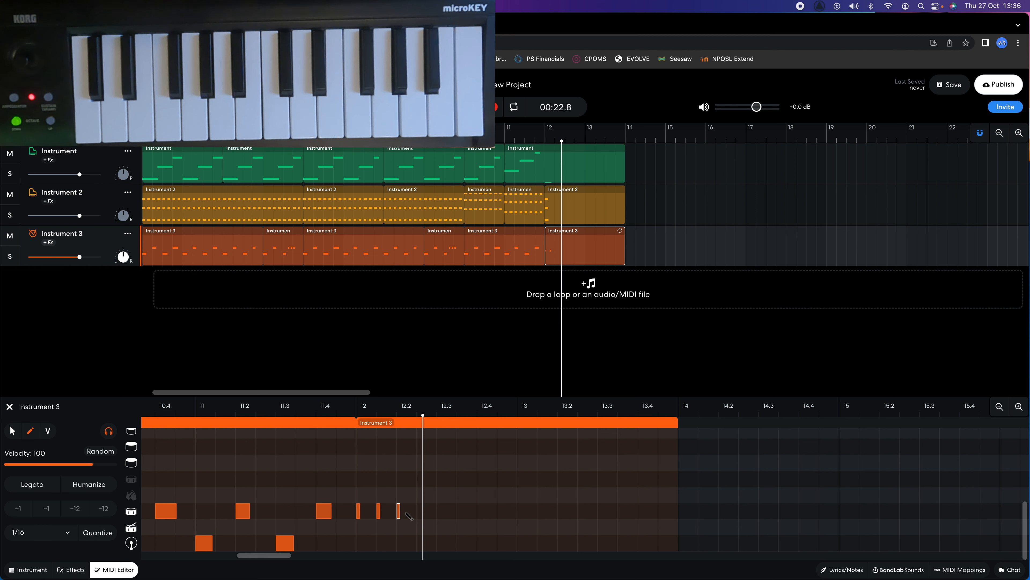
{"action": "left_click", "coordinate": [419, 510]}
{"action": "left_click", "coordinate": [438, 510]}
{"action": "left_click", "coordinate": [458, 510]}
{"action": "left_click", "coordinate": [479, 510]}
{"action": "left_click", "coordinate": [499, 510]}
{"action": "left_click", "coordinate": [519, 510]}
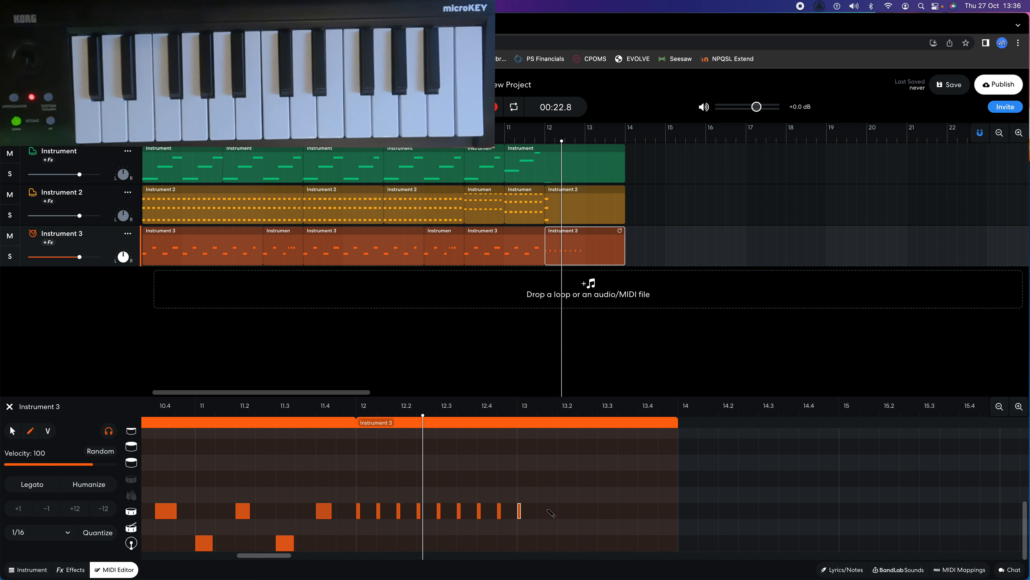
{"action": "left_click", "coordinate": [539, 510]}
{"action": "left_click", "coordinate": [560, 511]}
{"action": "left_click", "coordinate": [579, 510]}
{"action": "left_click", "coordinate": [600, 510]}
{"action": "left_click", "coordinate": [619, 510]}
{"action": "left_click", "coordinate": [640, 510]}
{"action": "left_click", "coordinate": [660, 510]}
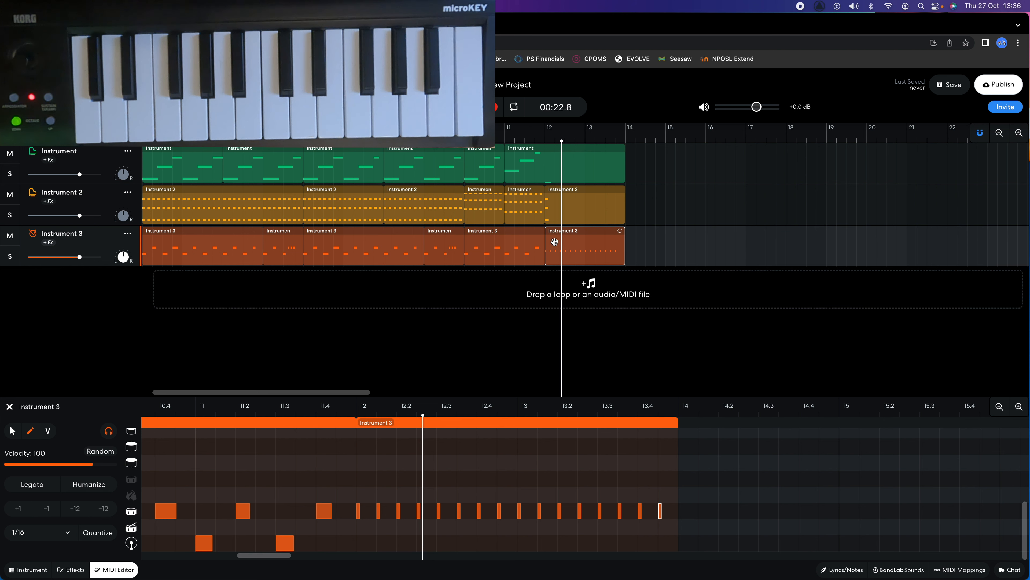
{"action": "left_click", "coordinate": [505, 139]}
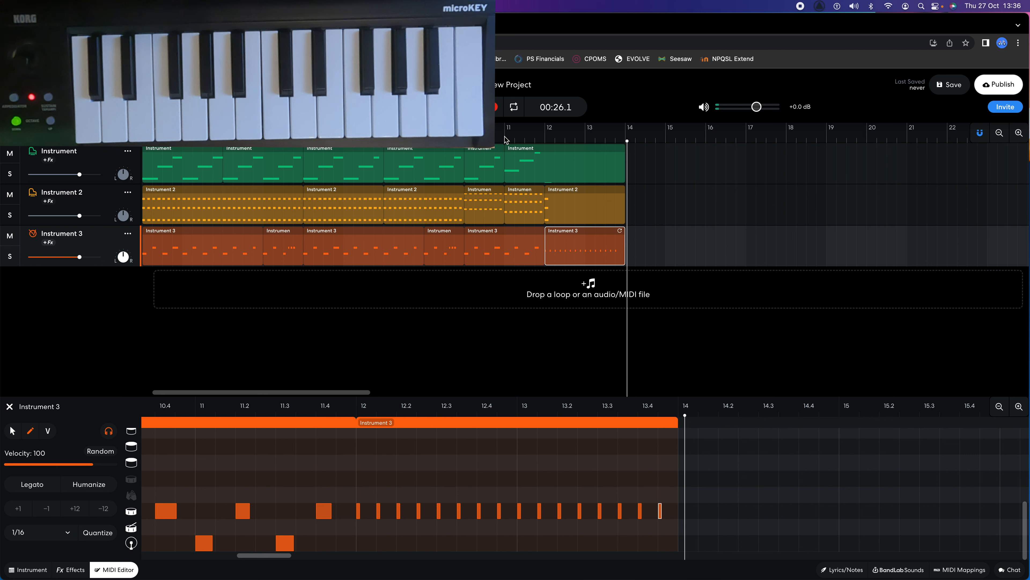
Delete the drawn snare notes in bar 13, keeping only the one on its first beat
{"action": "key", "text": "Delete"}
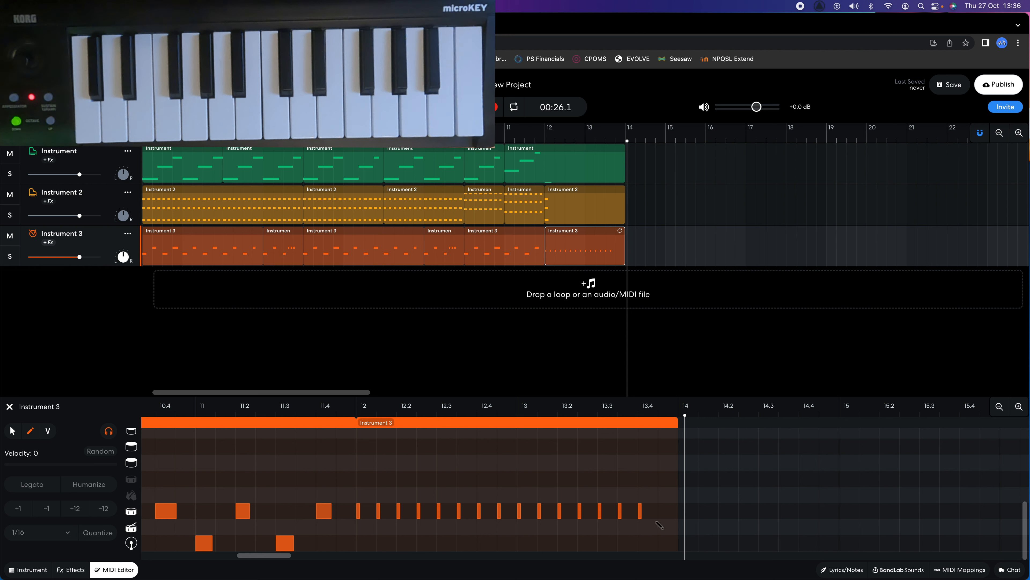
{"action": "left_click", "coordinate": [13, 431]}
{"action": "left_click_drag", "start_coordinate": [649, 532], "coordinate": [521, 497]}
{"action": "key", "text": "Delete"}
Try to draw an extra snare note between the first two notes of bar 12
{"action": "scroll", "coordinate": [49, 510], "scroll_direction": "up", "scroll_amount": 4}
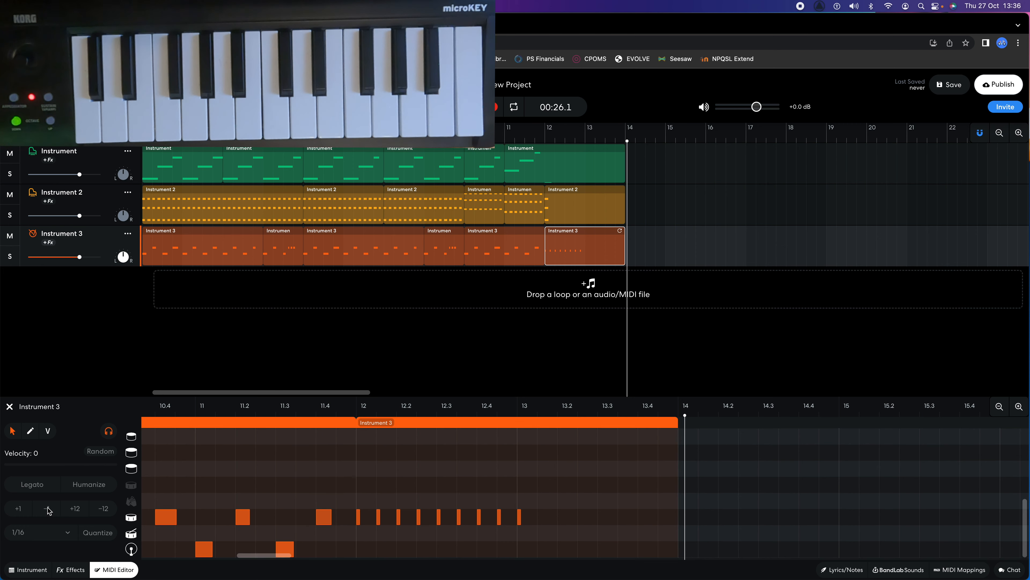
{"action": "scroll", "coordinate": [50, 510], "scroll_direction": "down", "scroll_amount": 4}
{"action": "scroll", "coordinate": [49, 510], "scroll_direction": "left", "scroll_amount": 1}
{"action": "scroll", "coordinate": [49, 510], "scroll_direction": "right", "scroll_amount": 1}
{"action": "scroll", "coordinate": [49, 510], "scroll_direction": "left", "scroll_amount": 1}
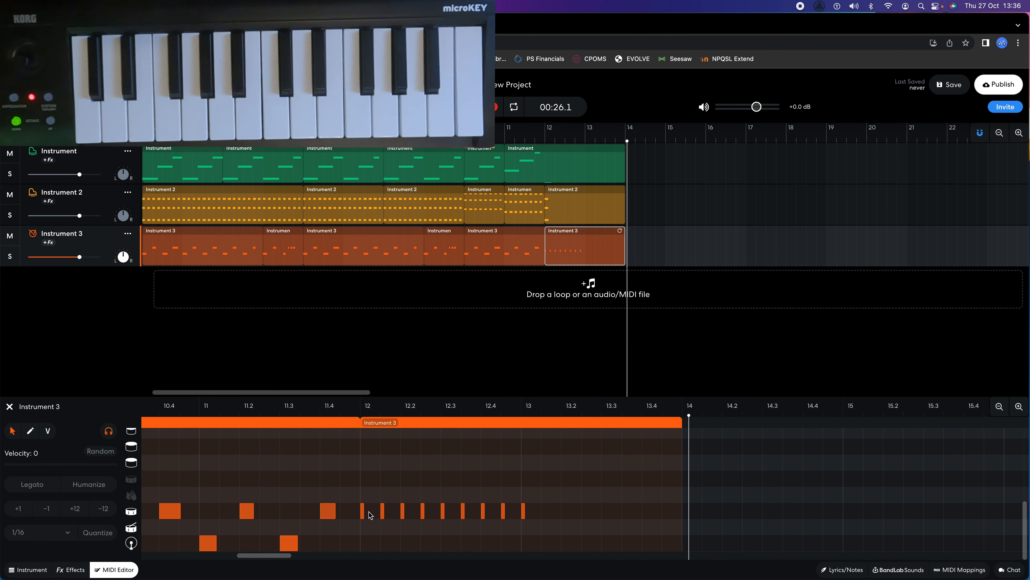
{"action": "left_click", "coordinate": [30, 430]}
{"action": "left_click", "coordinate": [373, 513]}
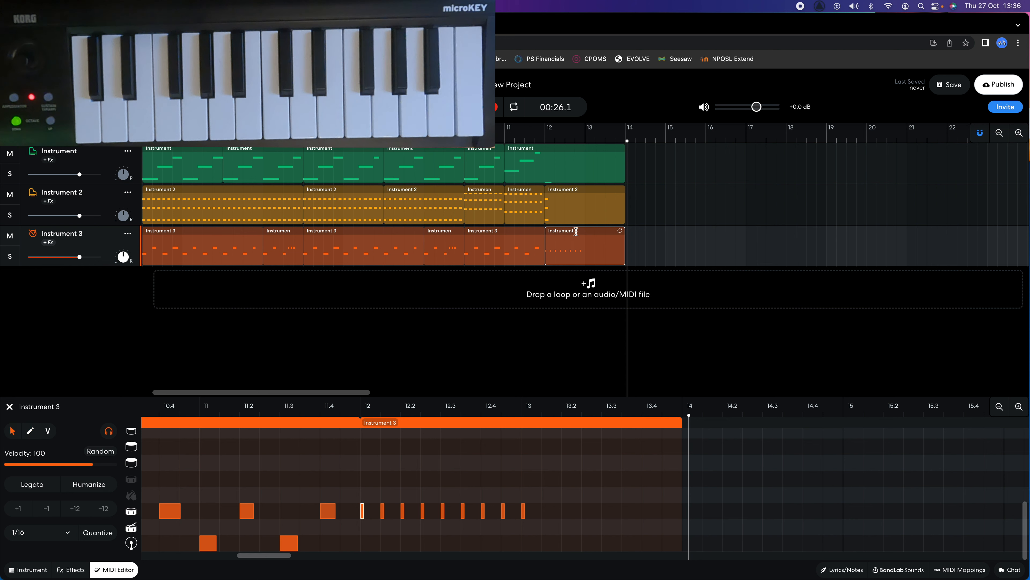
Delete the hand-drawn Instrument 3 region covering bars 12 and 13
{"action": "double_click", "coordinate": [561, 227]}
{"action": "left_click", "coordinate": [603, 247]}
{"action": "right_click", "coordinate": [604, 249]}
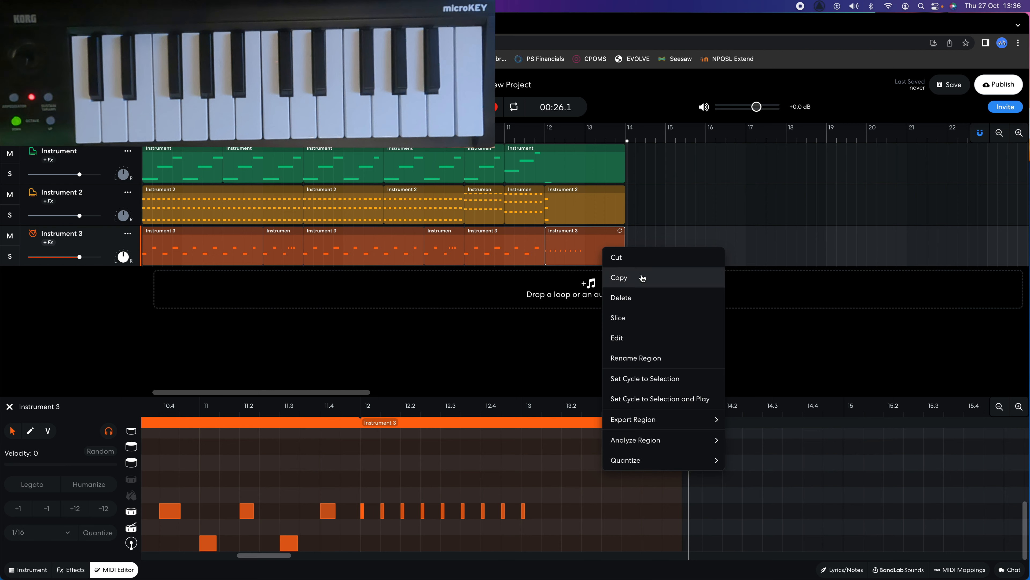
{"action": "left_click", "coordinate": [644, 297]}
Record a closing snare roll and kick hit on the Instrument 3 track, starting at bar 12
{"action": "left_click", "coordinate": [546, 139]}
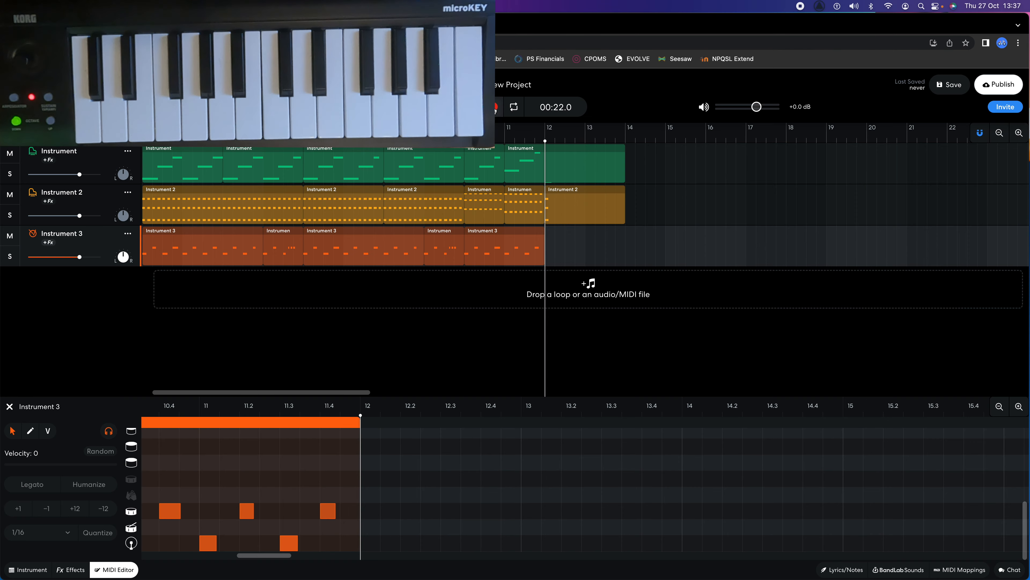
{"action": "left_click", "coordinate": [494, 107]}
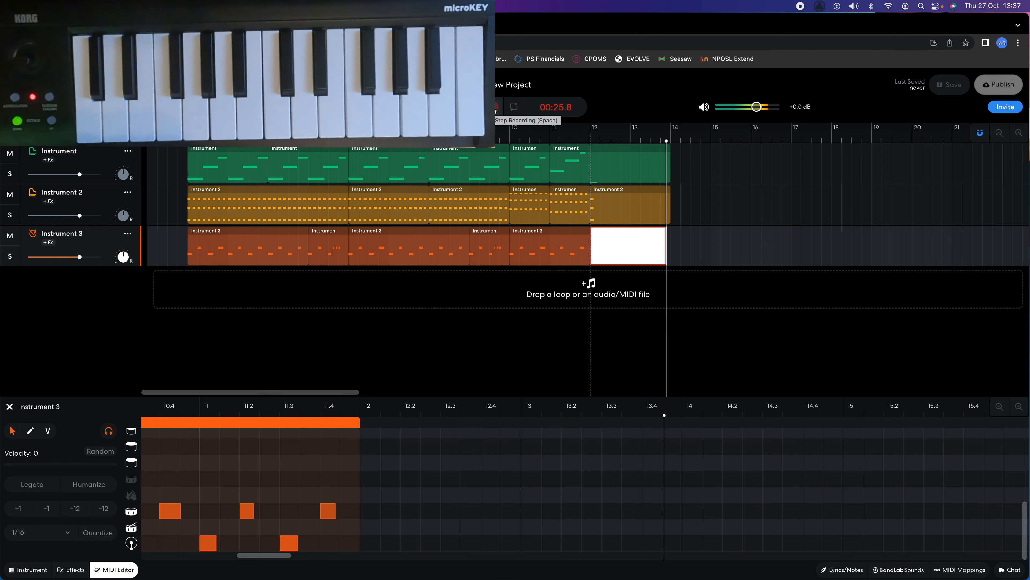
{"action": "left_click", "coordinate": [494, 108]}
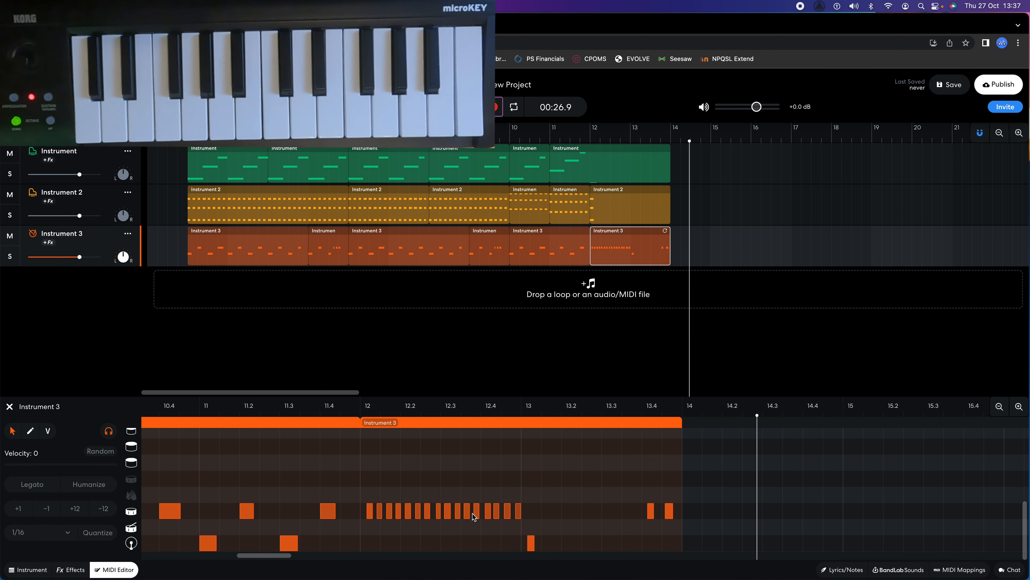
{"action": "scroll", "coordinate": [601, 534], "scroll_direction": "left", "scroll_amount": 2}
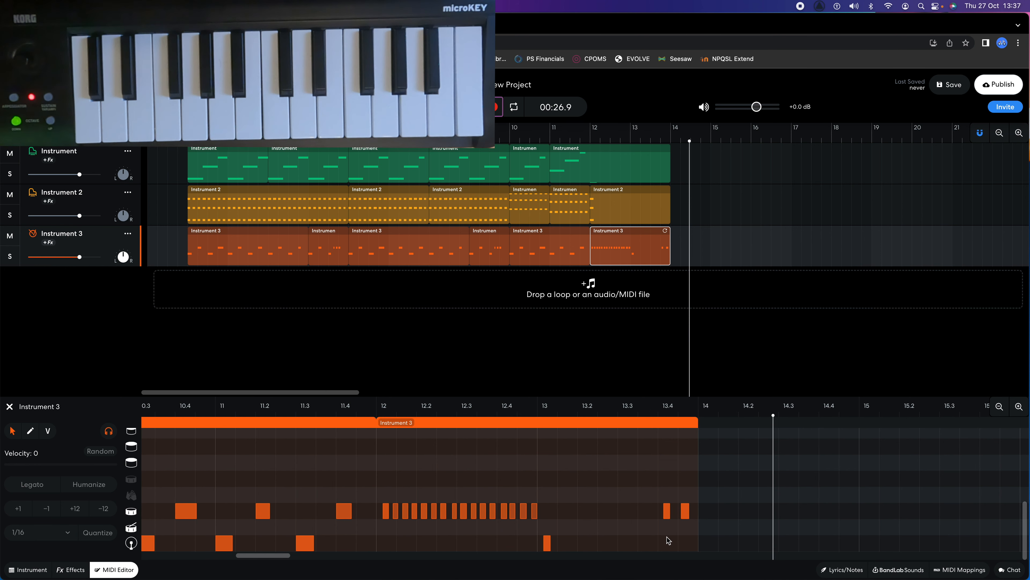
Try to quantize the recorded closing drum notes to 1/16 and pull the first snare hit to the start of bar 12
{"action": "left_click_drag", "start_coordinate": [689, 549], "coordinate": [386, 500]}
{"action": "left_click", "coordinate": [96, 539]}
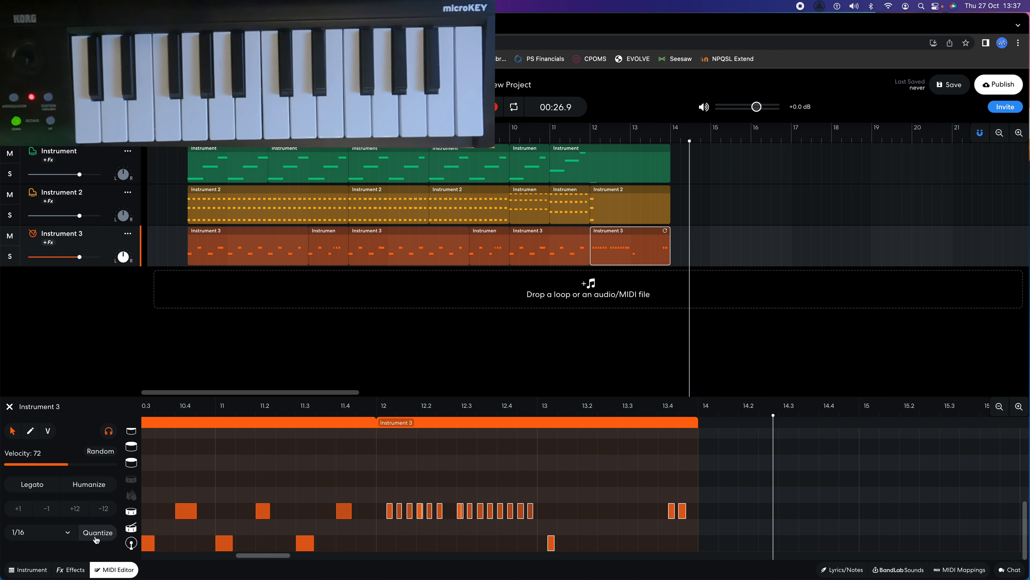
{"action": "left_click", "coordinate": [461, 539]}
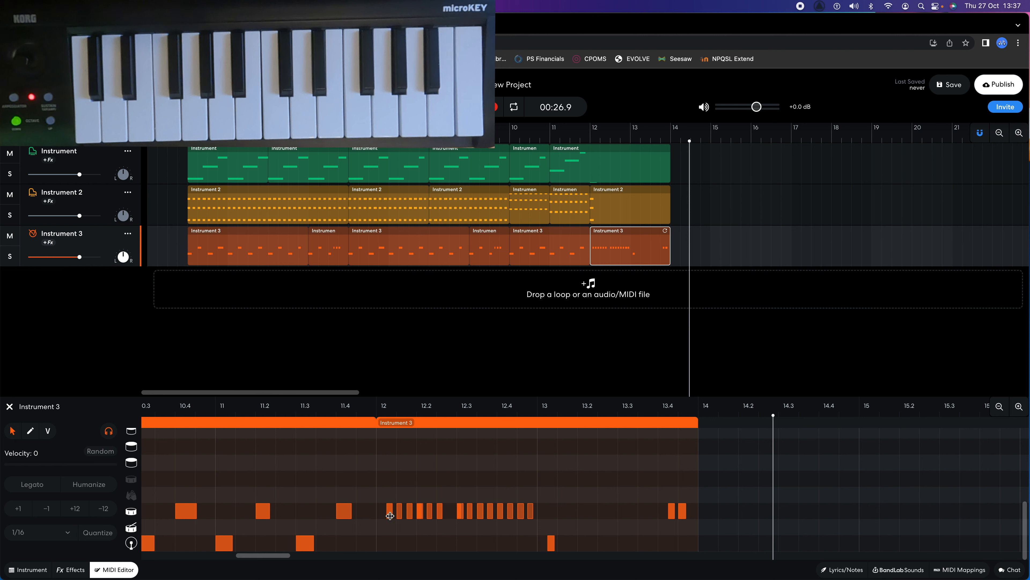
{"action": "mouse_move", "coordinate": [390, 516]}
{"action": "left_mouse_down"}
{"action": "mouse_move", "coordinate": [383, 514]}
{"action": "mouse_move", "coordinate": [395, 514]}
{"action": "left_mouse_up"}
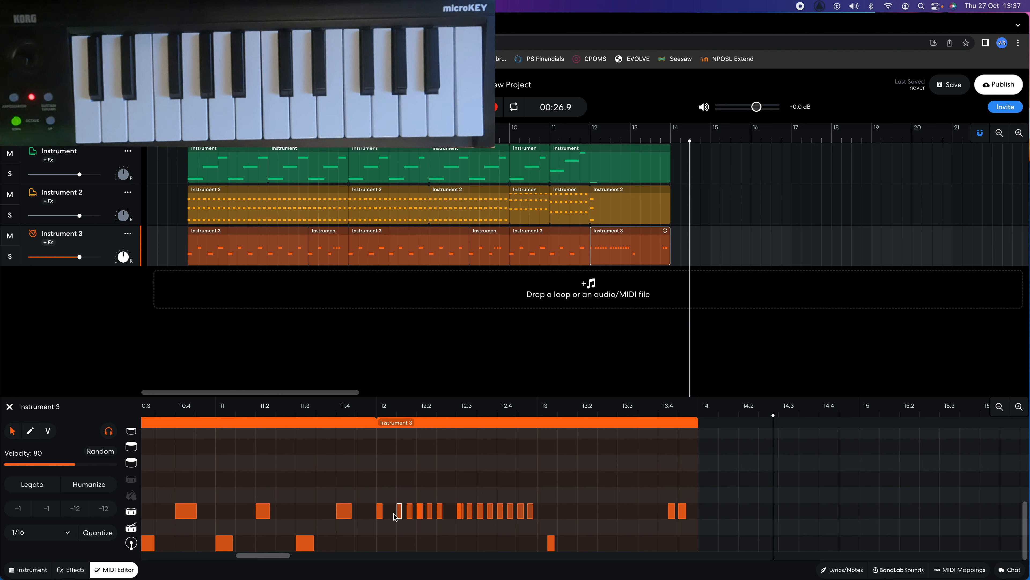
{"action": "key", "text": "super+z"}
{"action": "key", "text": "super+z"}
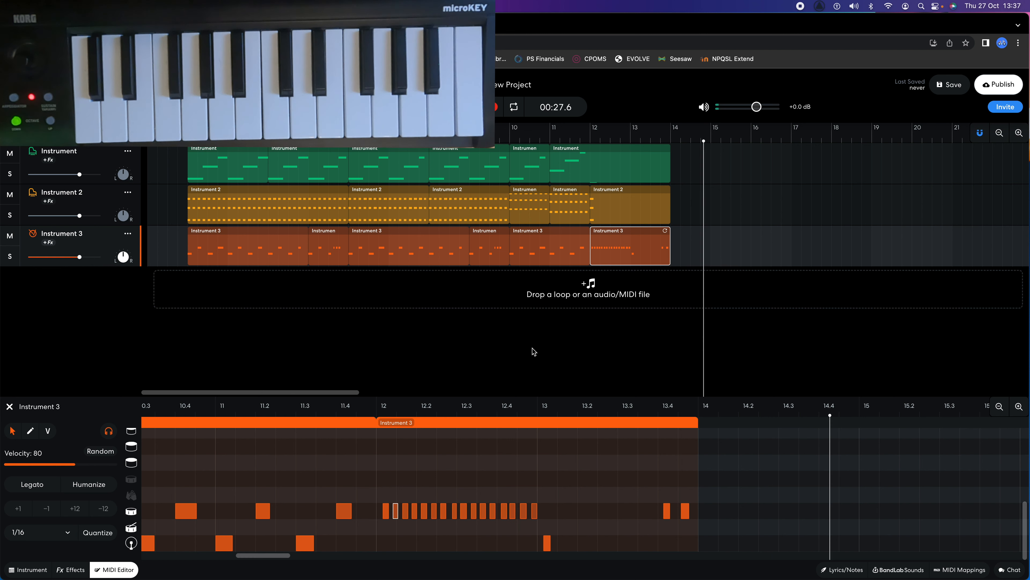
Shift the whole bar 12 snare roll earlier so its first hit lands on the start of the bar, and play it back
{"action": "left_click", "coordinate": [590, 140]}
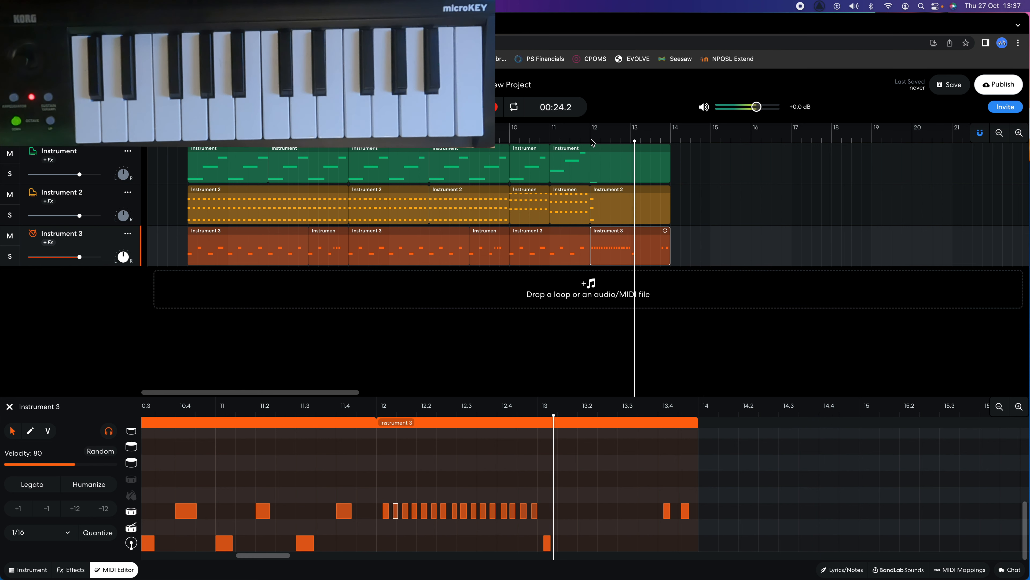
{"action": "left_click_drag", "start_coordinate": [536, 532], "coordinate": [378, 481]}
{"action": "left_click", "coordinate": [407, 543]}
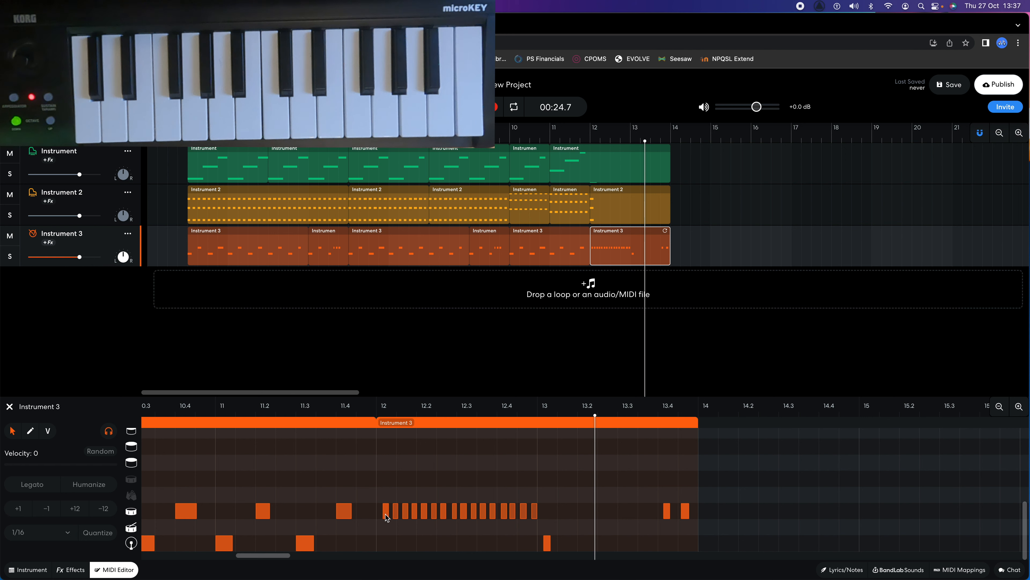
{"action": "left_click_drag", "start_coordinate": [535, 529], "coordinate": [383, 515]}
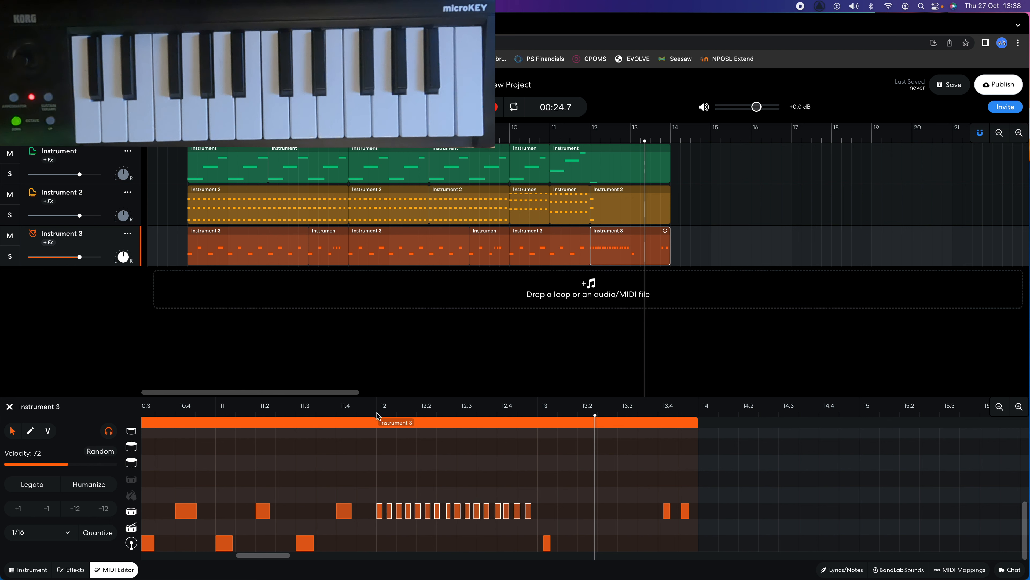
{"action": "left_click", "coordinate": [595, 146]}
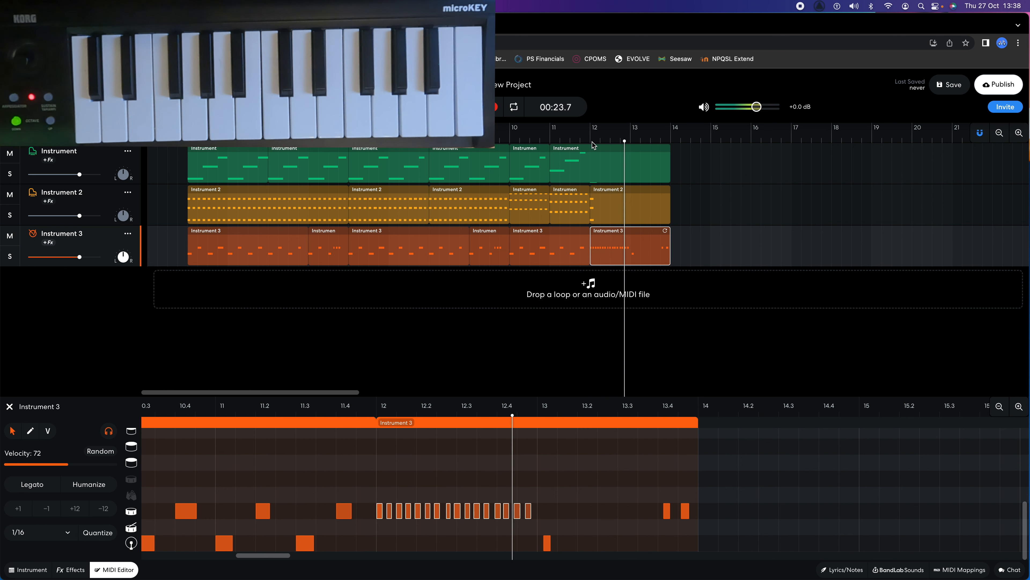
Move the kick hit to the first beat of bar 13, quantize the bar 12 snare roll to 1/16, and play it back
{"action": "left_click_drag", "start_coordinate": [549, 547], "coordinate": [372, 477]}
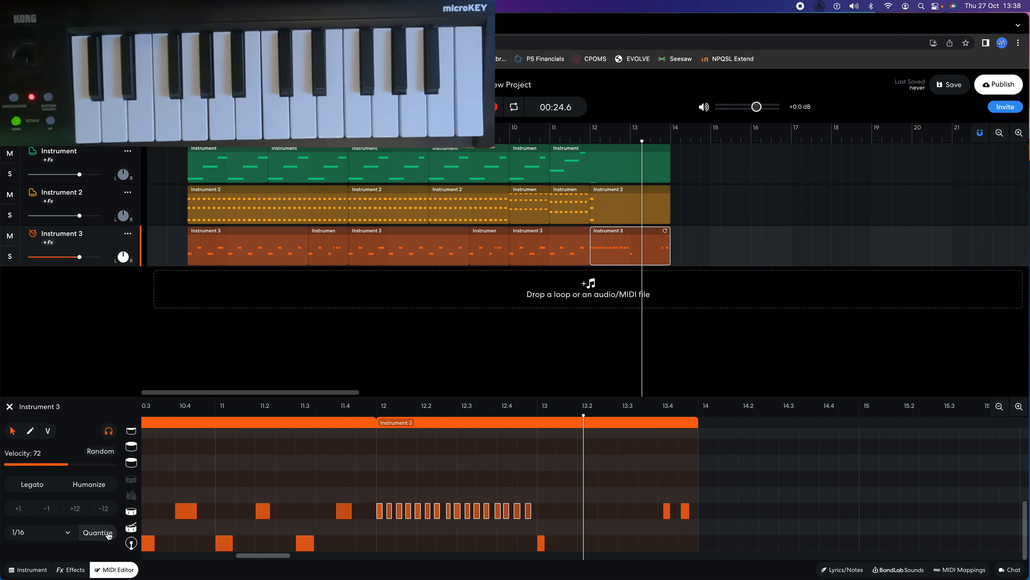
{"action": "left_click", "coordinate": [97, 532]}
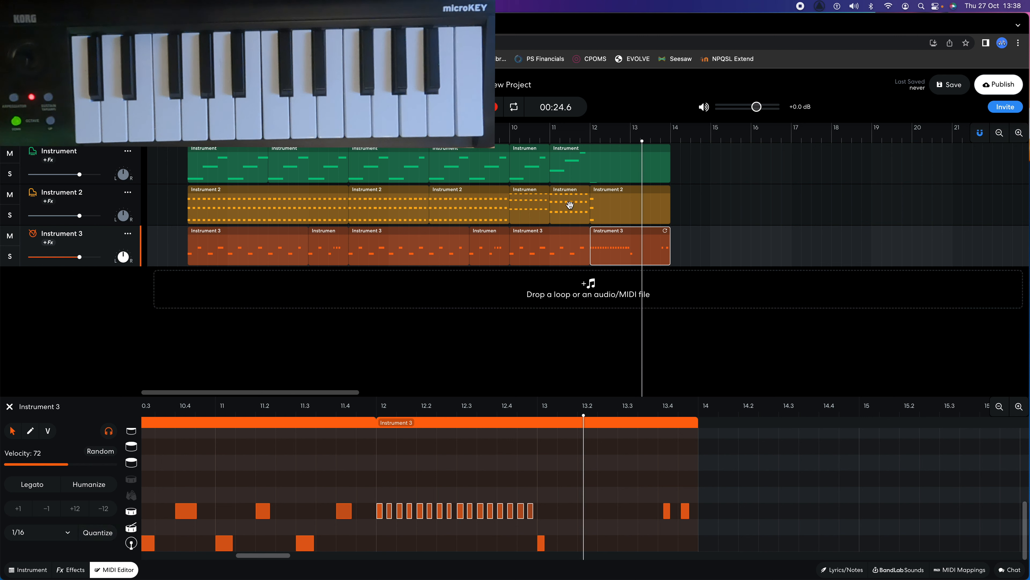
{"action": "left_click", "coordinate": [593, 140]}
{"action": "key", "text": "space"}
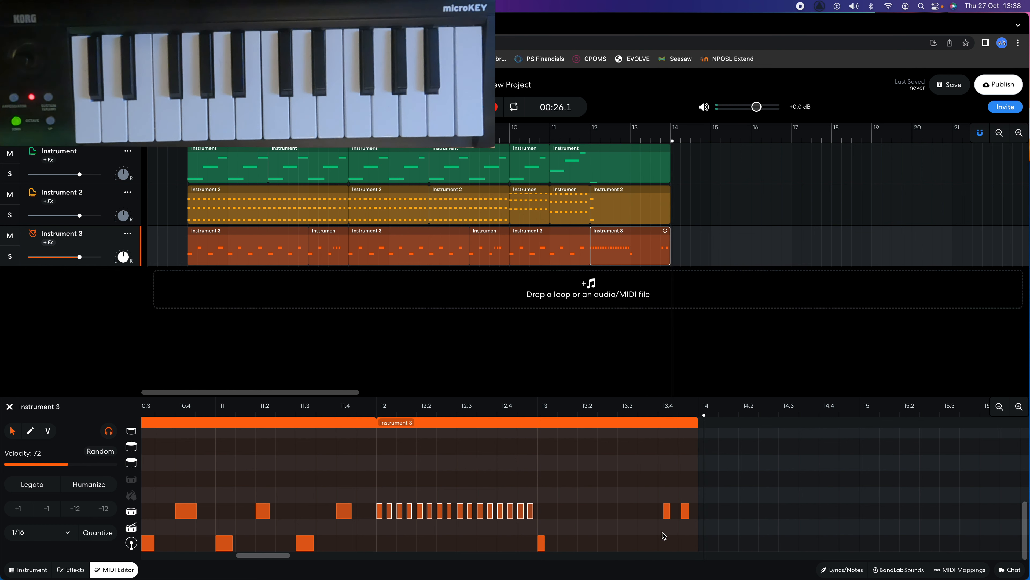
Nudge the last two snare hits in bar 13 slightly earlier and play the ending from bar 12
{"action": "left_click", "coordinate": [669, 508]}
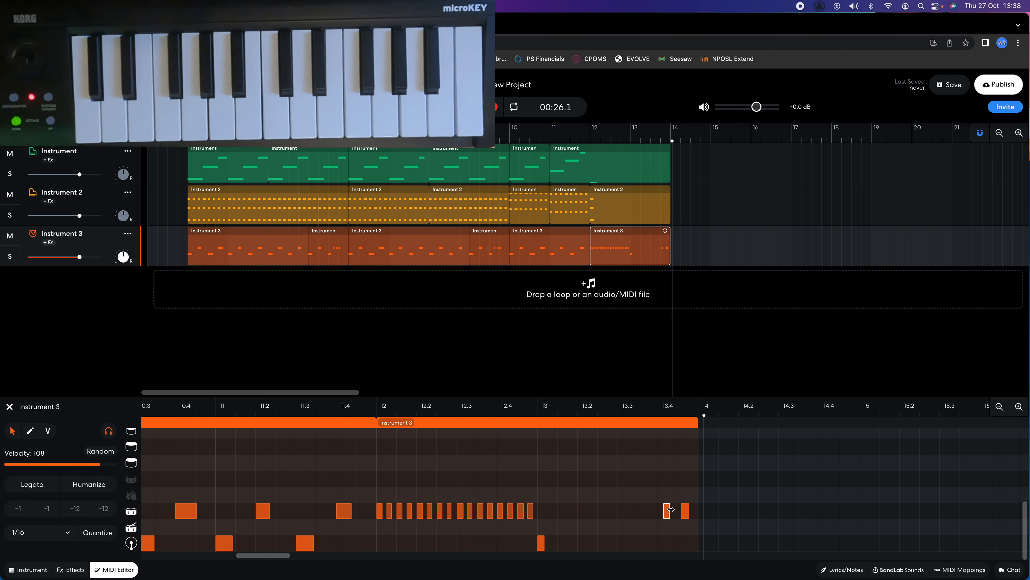
{"action": "left_click_drag", "start_coordinate": [667, 511], "coordinate": [682, 510]}
{"action": "key", "text": "space"}
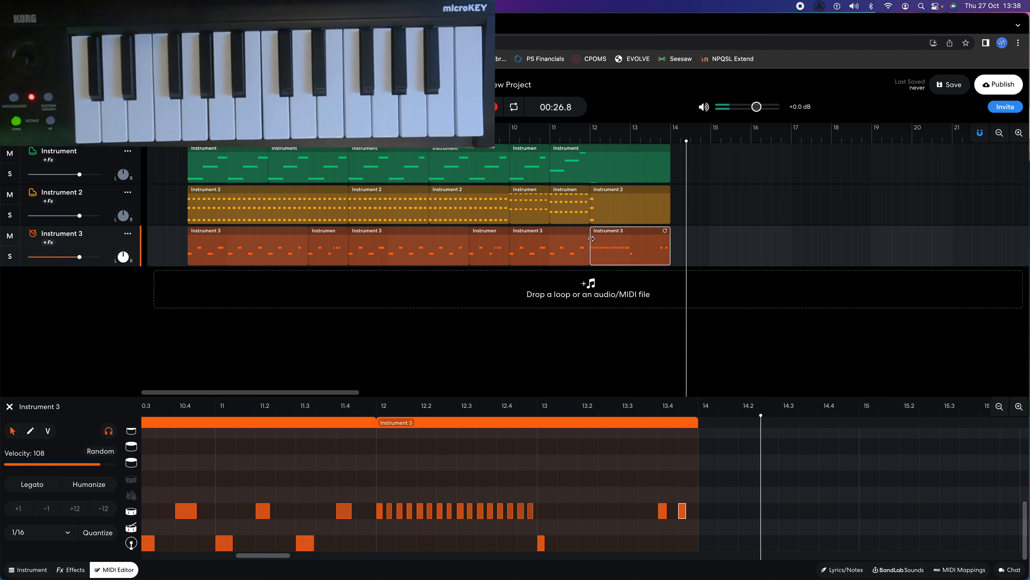
{"action": "left_click", "coordinate": [590, 139]}
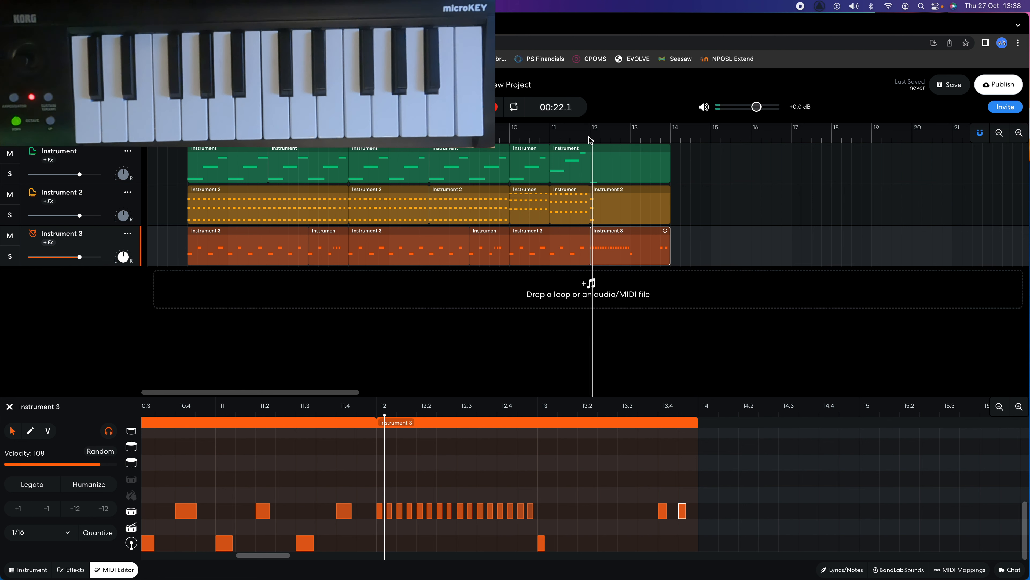
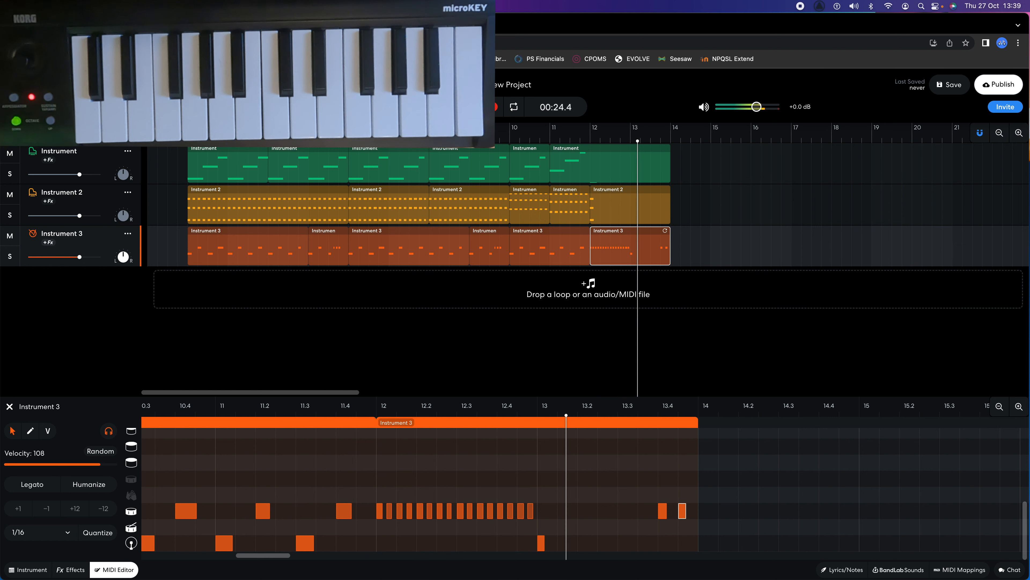
{"action": "key", "text": "space"}
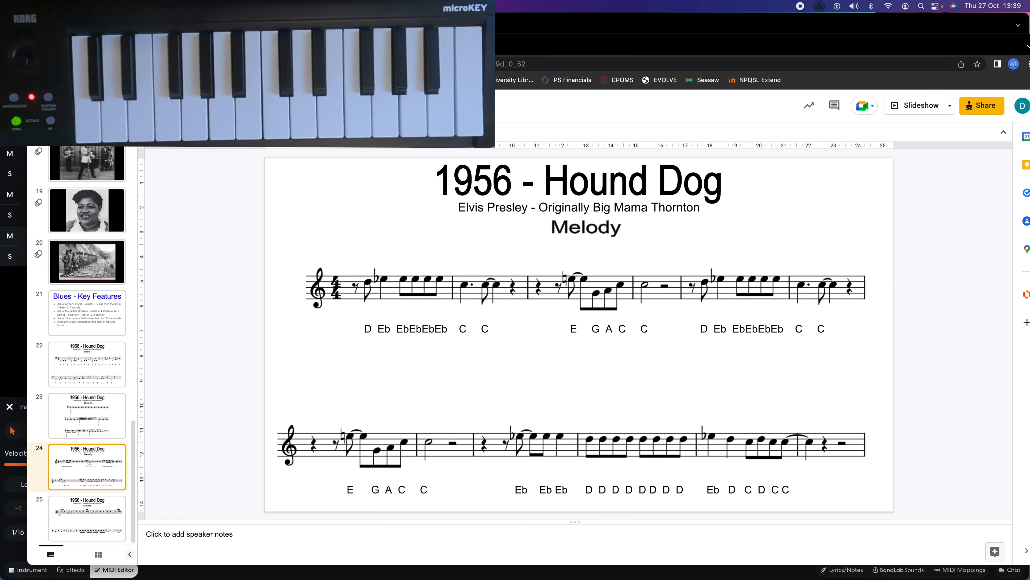
Add a new virtual instrument track for the Hound Dog melody
{"action": "left_click_drag", "start_coordinate": [284, 44], "coordinate": [297, 0]}
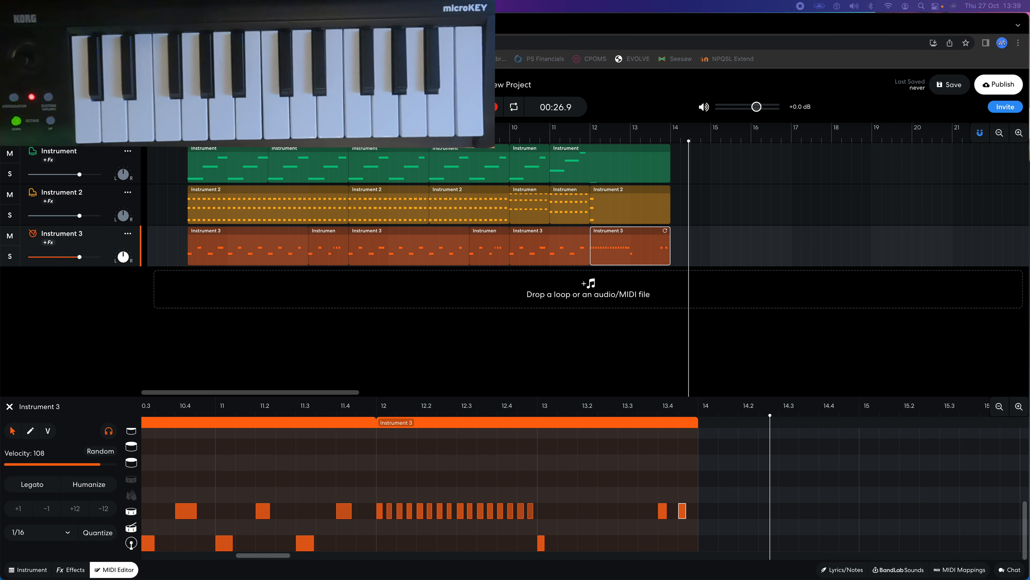
{"action": "left_click", "coordinate": [32, 133]}
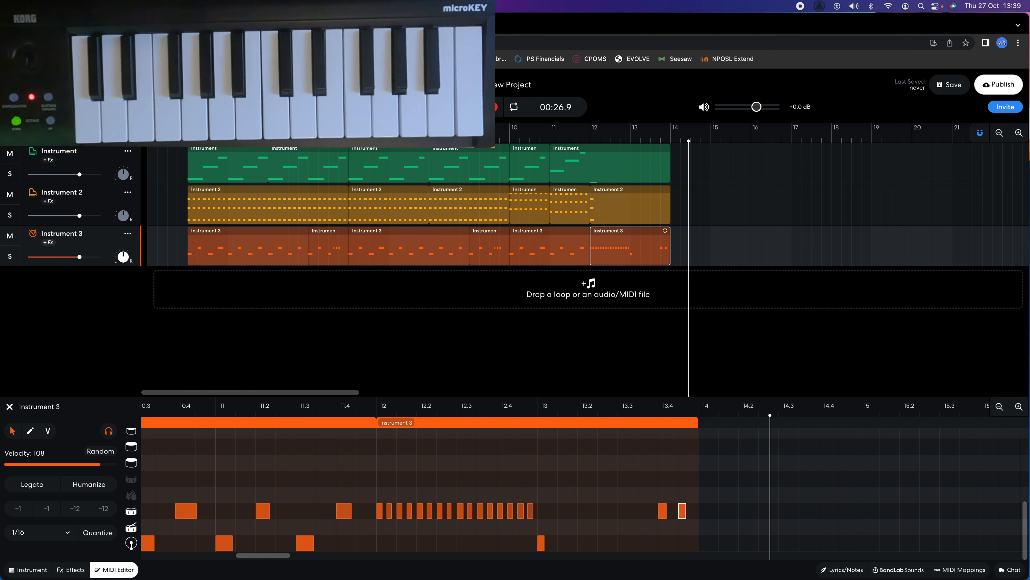
{"action": "left_click", "coordinate": [33, 133]}
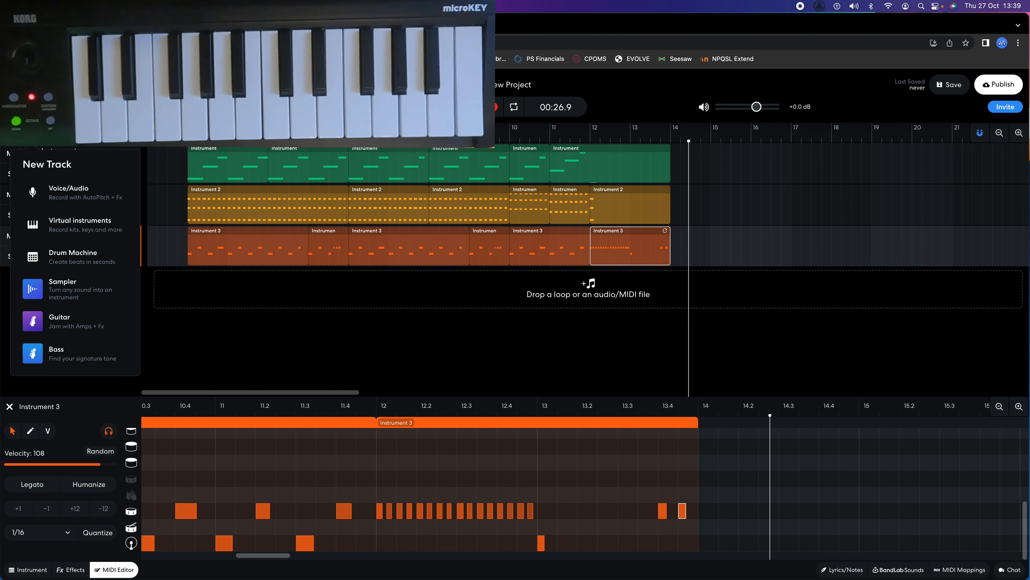
{"action": "left_click", "coordinate": [63, 228]}
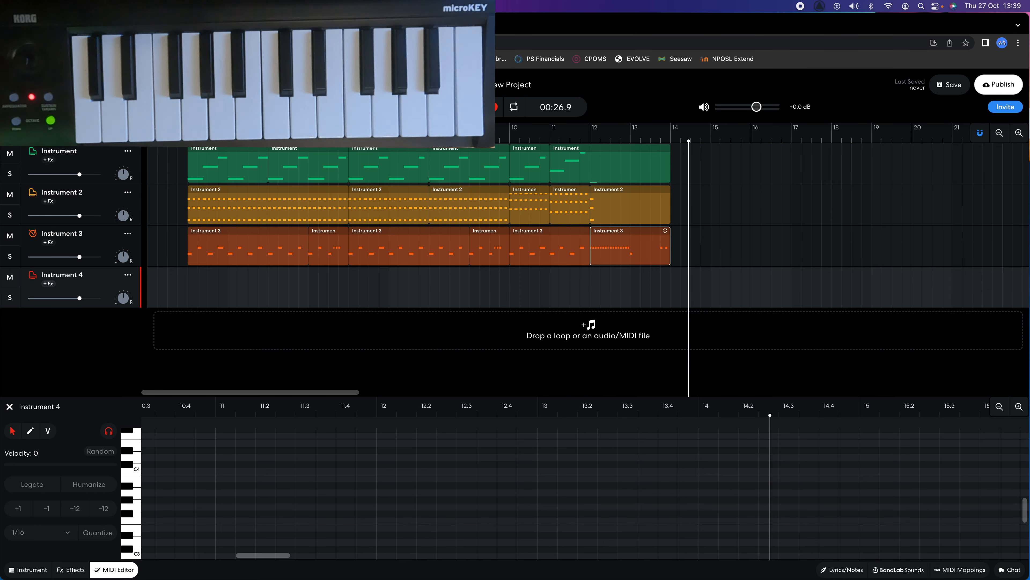
Check the Hound Dog melody slide, then record its first two bars on the Instrument 4 track from the start of bar 1
{"action": "left_click_drag", "start_coordinate": [366, 0], "coordinate": [333, 40]}
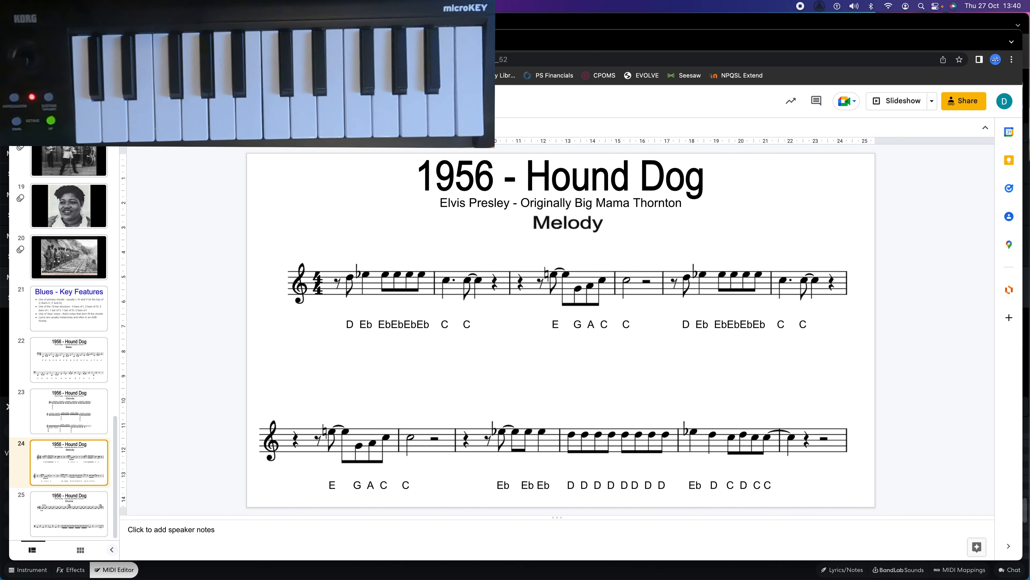
{"action": "key", "text": "super+grave"}
{"action": "key", "text": "Return"}
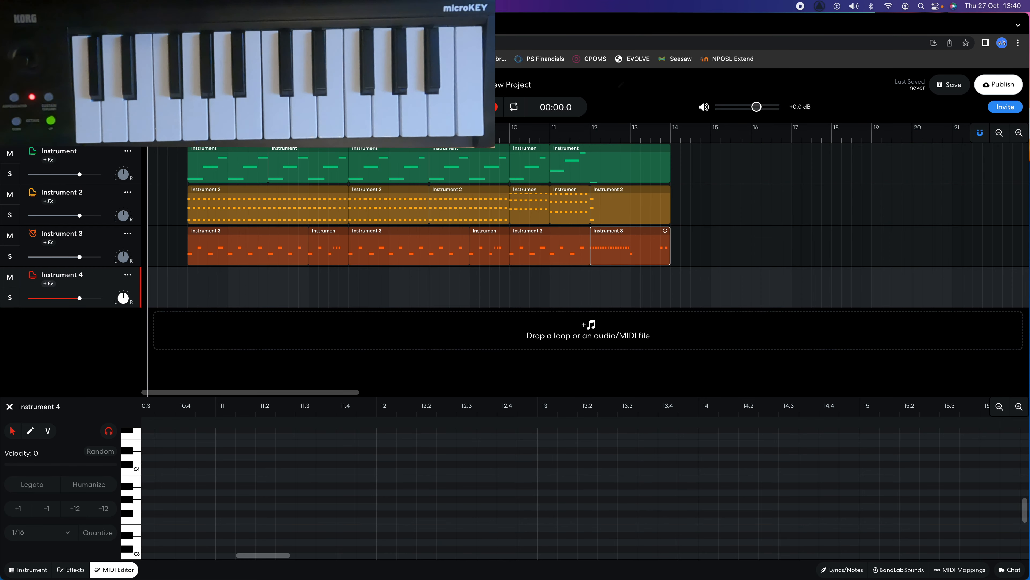
{"action": "left_click", "coordinate": [498, 107]}
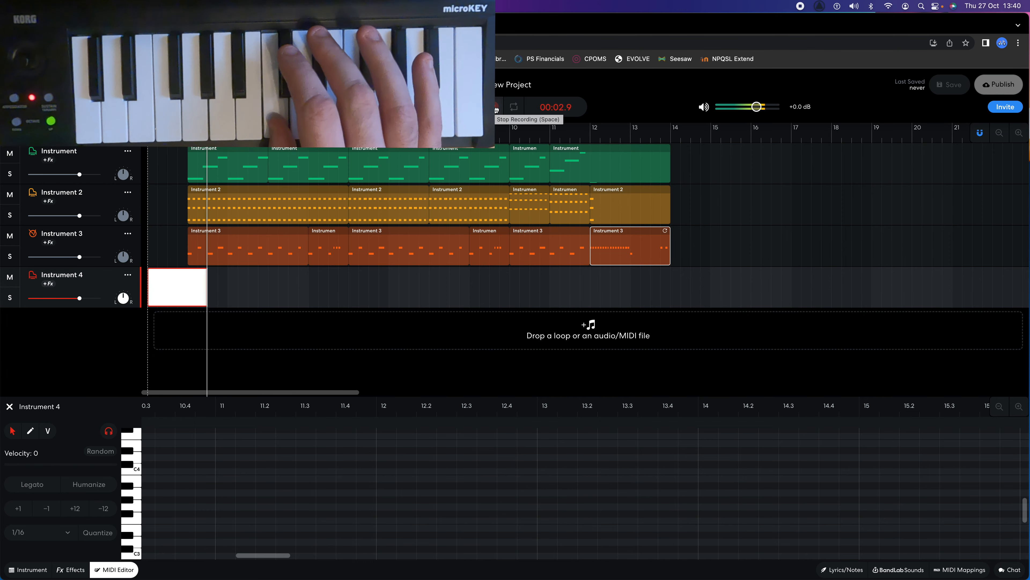
{"action": "left_click", "coordinate": [497, 107]}
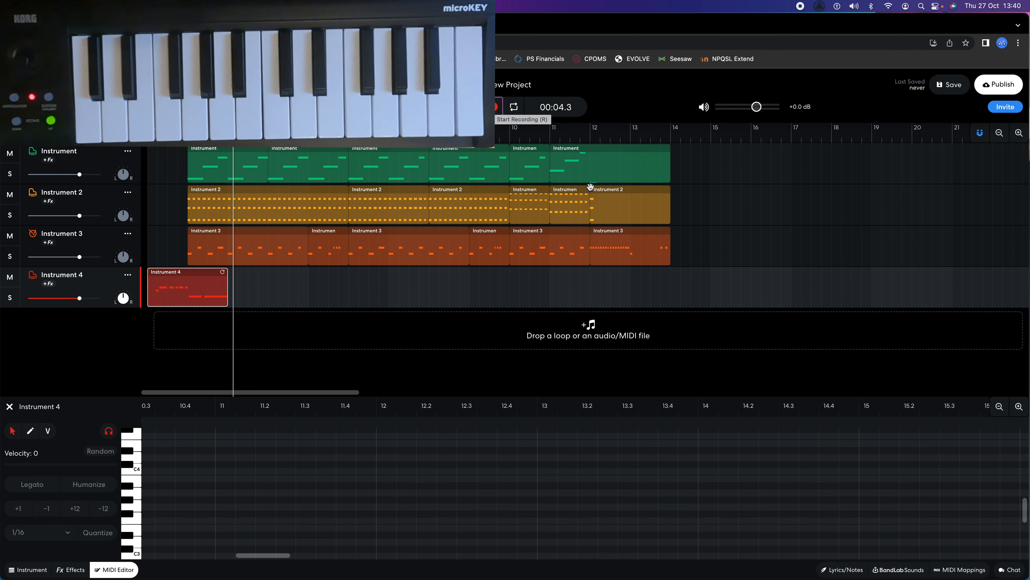
Try to quantize all the recorded Instrument 4 melody notes to 1/8
{"action": "left_click", "coordinate": [196, 285]}
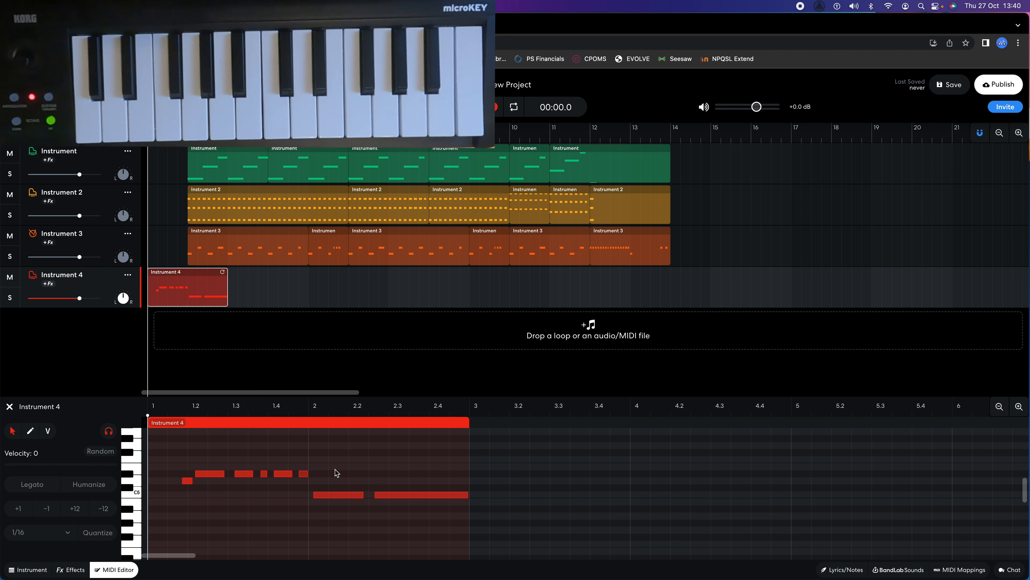
{"action": "key", "text": "super+a"}
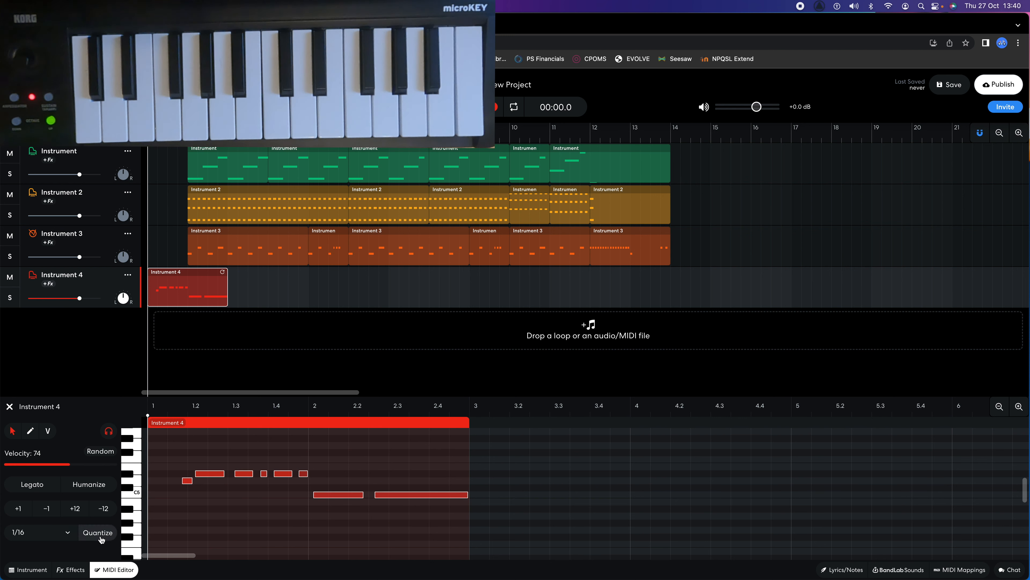
{"action": "left_click", "coordinate": [74, 534]}
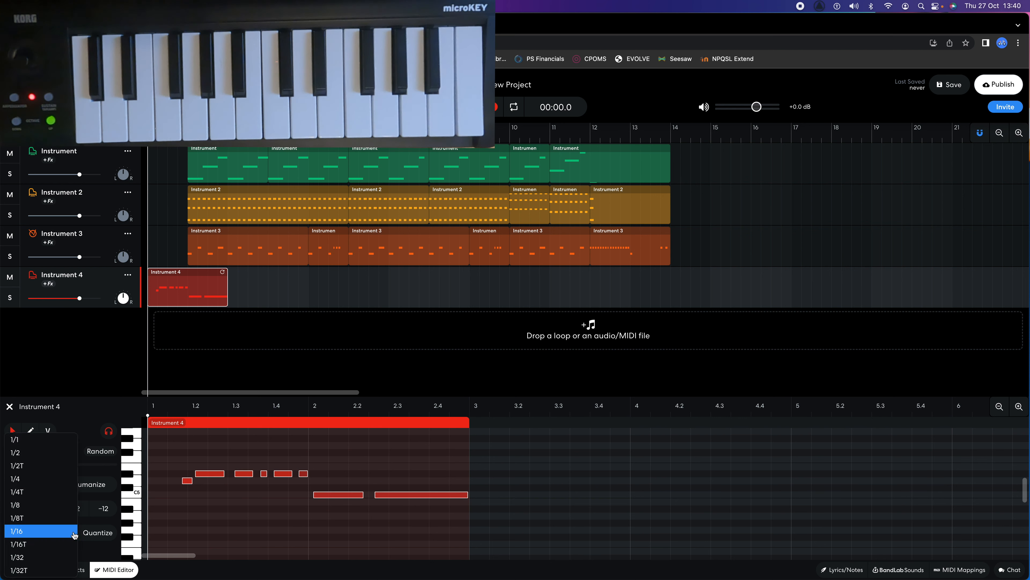
{"action": "left_click", "coordinate": [35, 510]}
{"action": "left_click", "coordinate": [100, 534]}
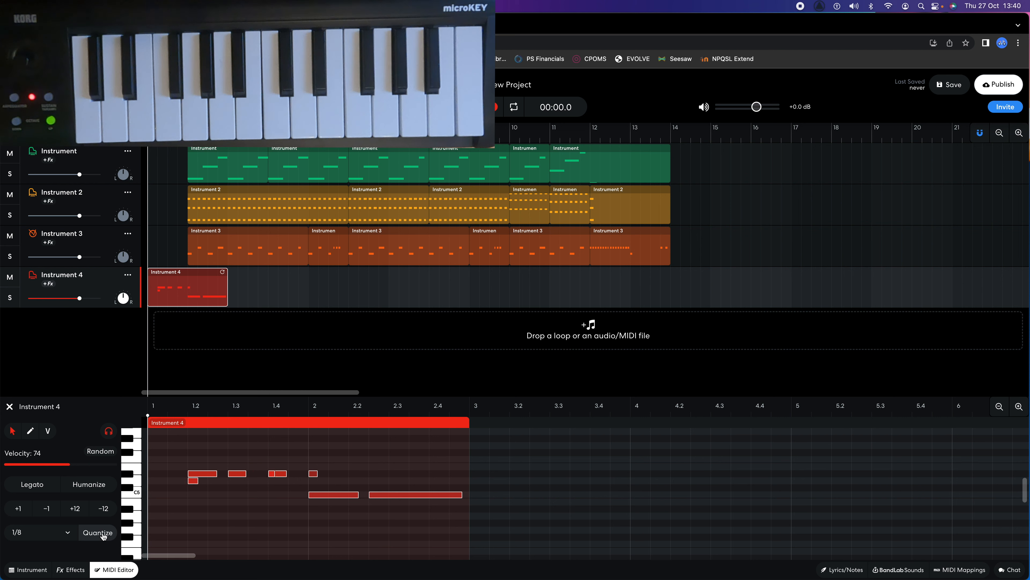
{"action": "key", "text": "super+z"}
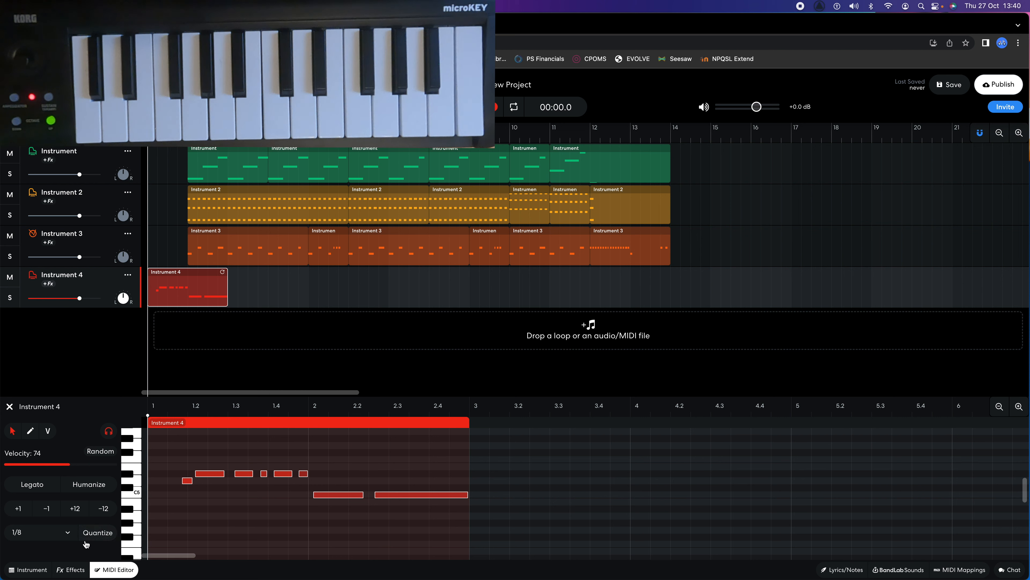
Try to quantize the Instrument 4 melody notes to 1/16T and listen to the result
{"action": "left_click", "coordinate": [40, 532]}
{"action": "left_click", "coordinate": [39, 548]}
{"action": "left_click", "coordinate": [107, 534]}
{"action": "key", "text": "space"}
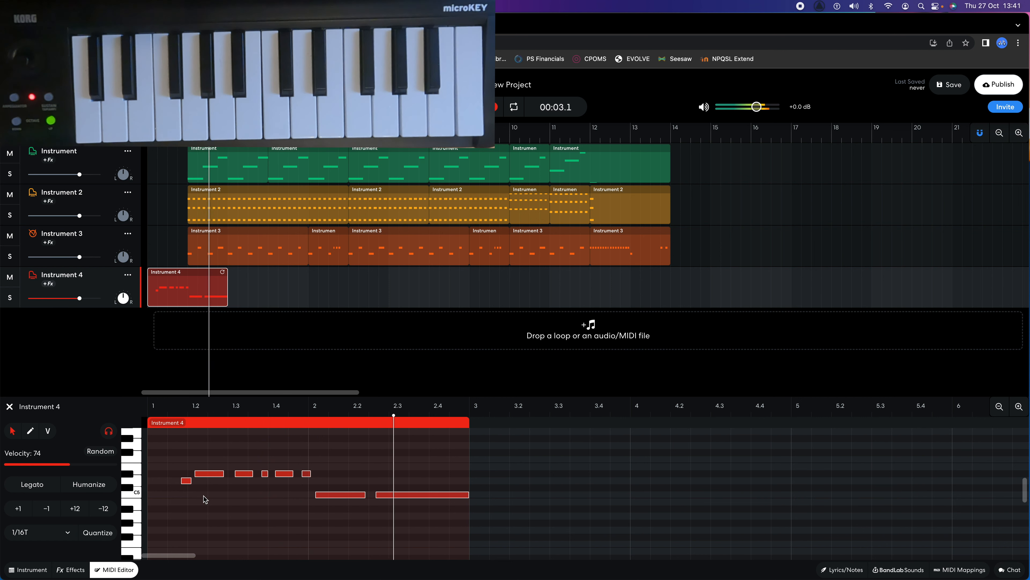
{"action": "left_click", "coordinate": [226, 500]}
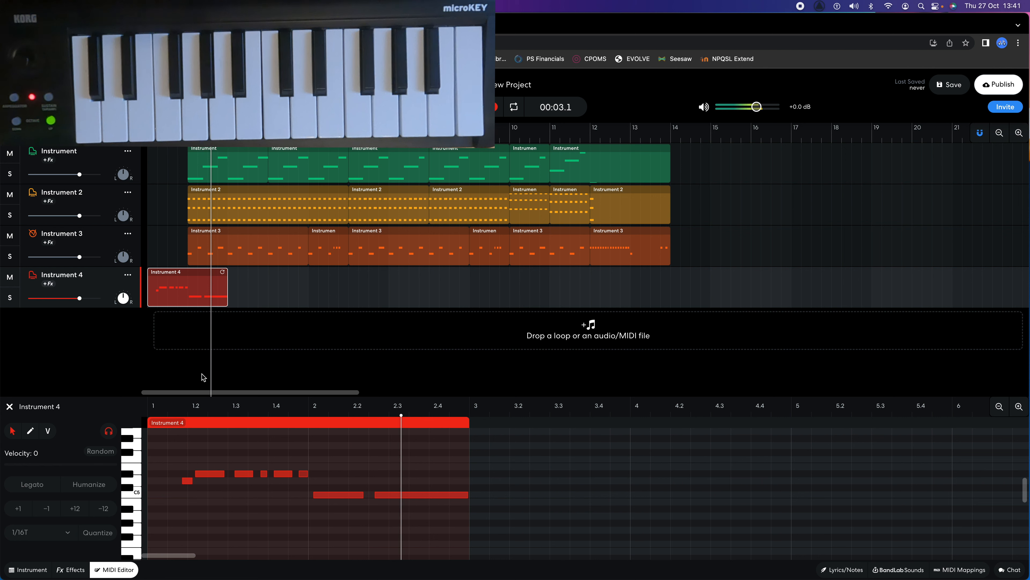
{"action": "key", "text": "space"}
Play the unquantized Instrument 4 melody phrase from the beginning of bar 1
{"action": "left_click", "coordinate": [149, 133]}
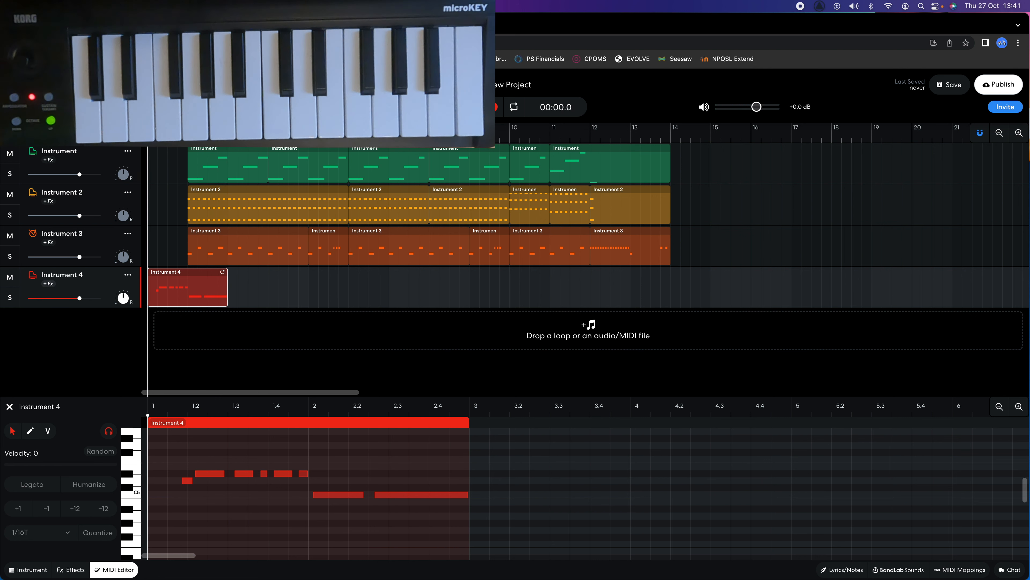
{"action": "key", "text": "space"}
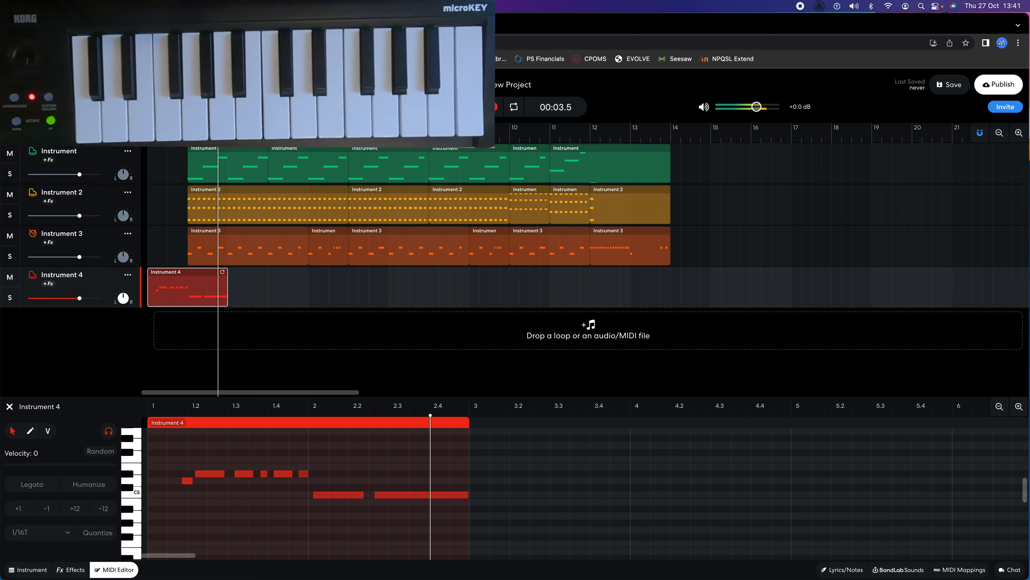
{"action": "key", "text": "space"}
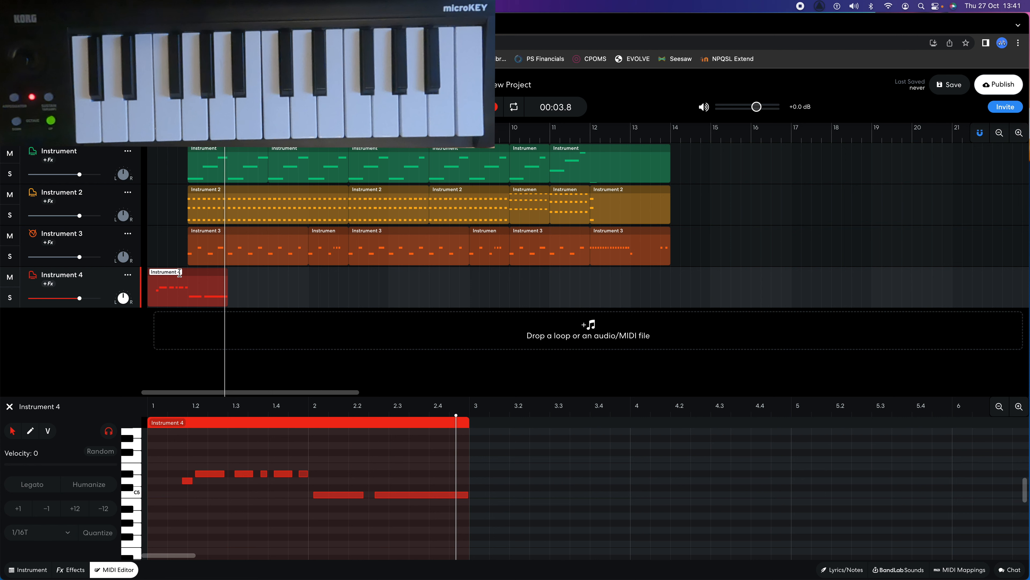
Delete the recorded Instrument 4 melody region and return the playhead to the start of bar 1
{"action": "right_click", "coordinate": [191, 278]}
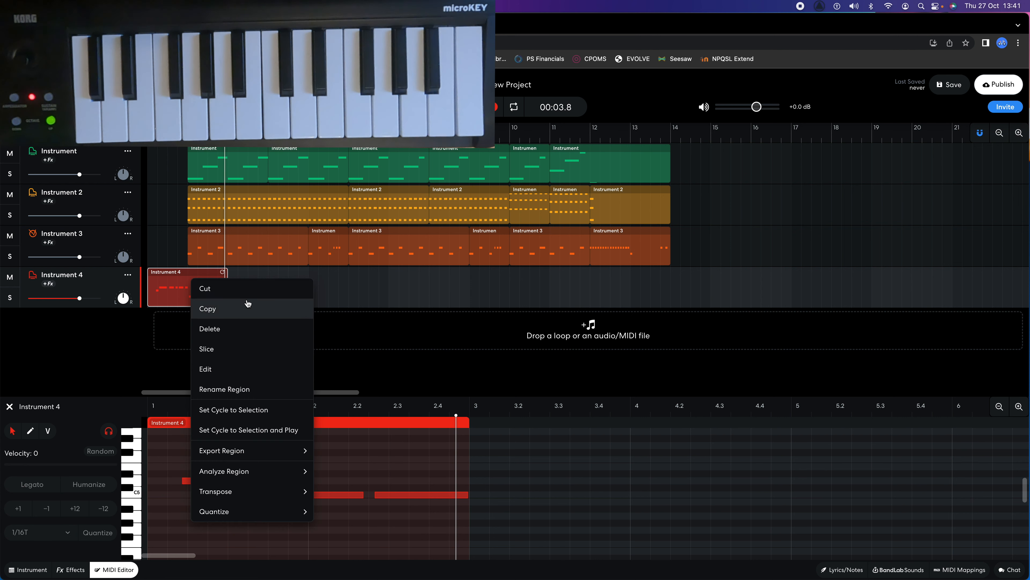
{"action": "left_click", "coordinate": [235, 330]}
{"action": "key", "text": "Return"}
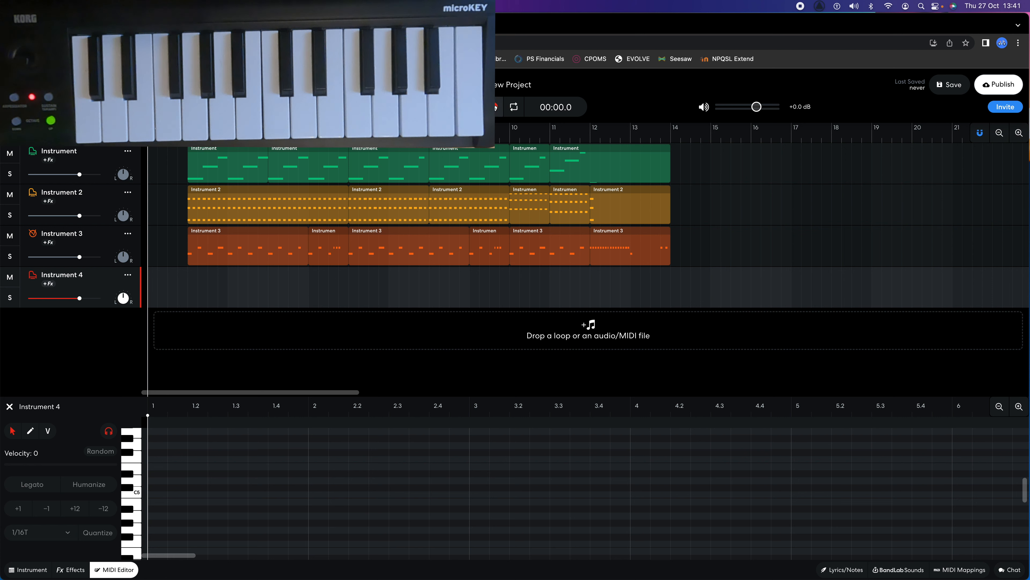
Try a new take of the opening melody phrase on Instrument 4 from bar 1, play it back and delete it
{"action": "left_click", "coordinate": [496, 106]}
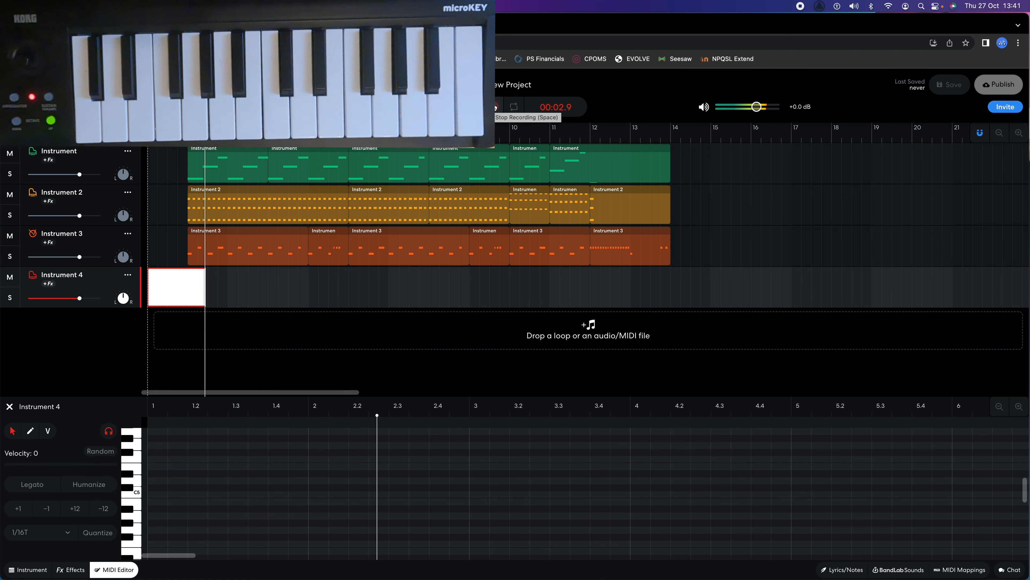
{"action": "left_click", "coordinate": [495, 106]}
{"action": "key", "text": "space"}
{"action": "key", "text": "space"}
{"action": "key", "text": "Return"}
{"action": "key", "text": "space"}
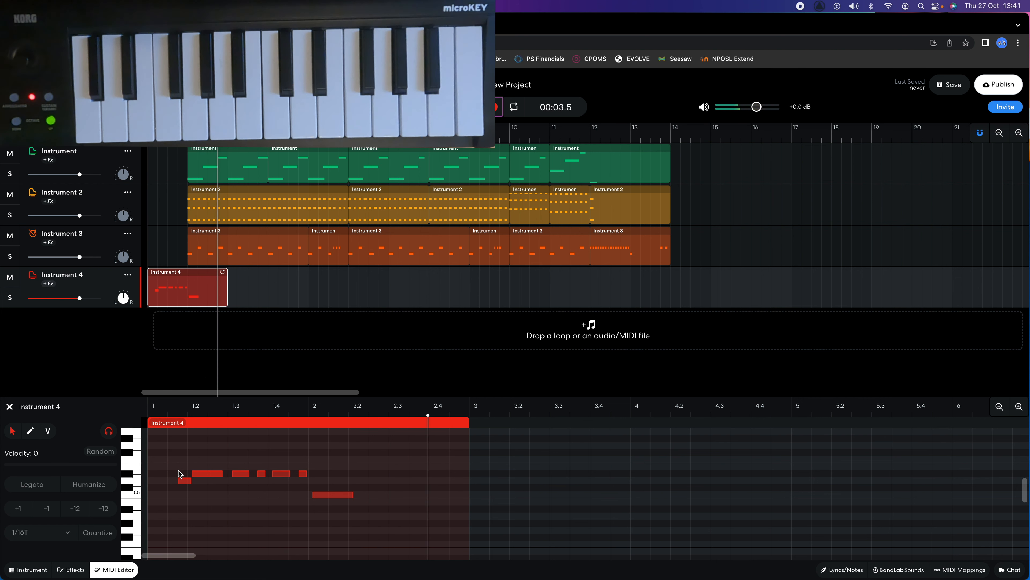
{"action": "right_click", "coordinate": [178, 281]}
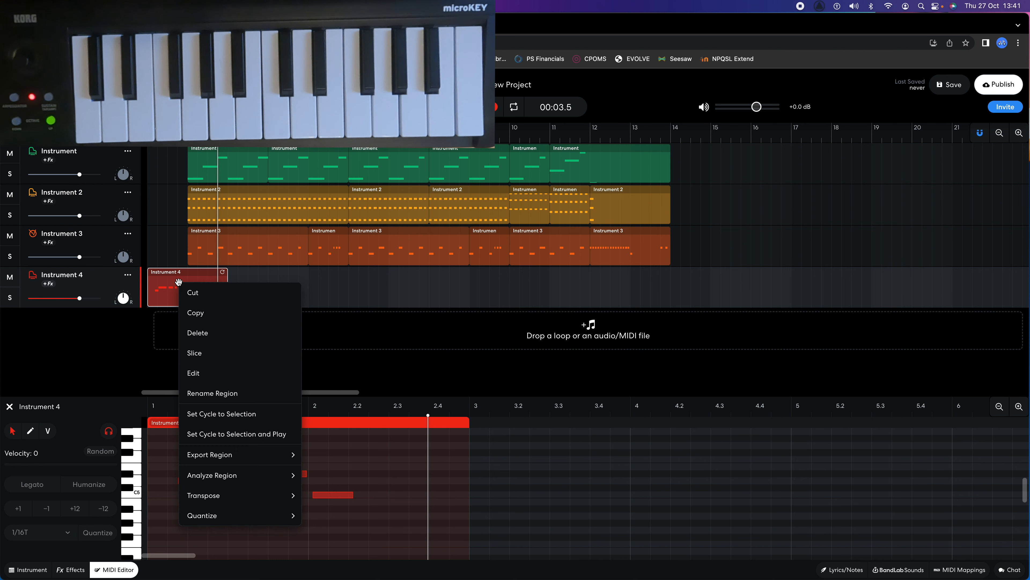
{"action": "left_click", "coordinate": [211, 338]}
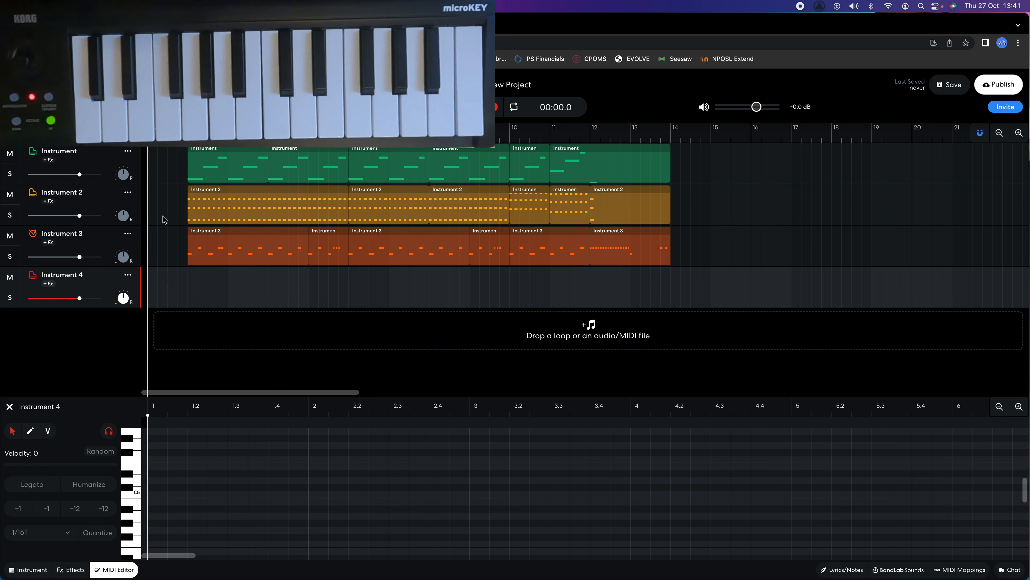
Record the opening two-bar melody phrase again on the Instrument 4 track from the start of bar 1
{"action": "left_click", "coordinate": [497, 107]}
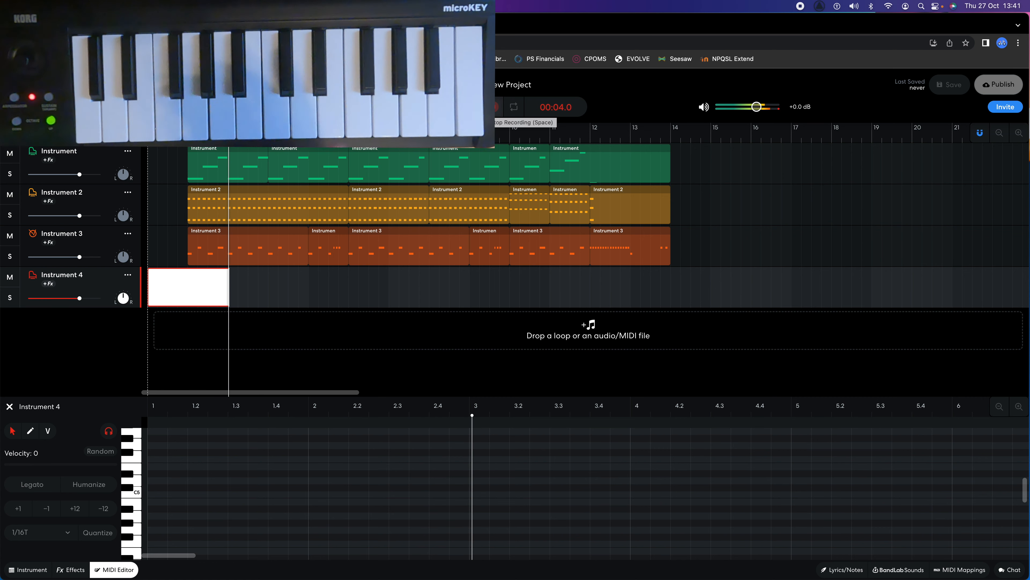
{"action": "left_click", "coordinate": [497, 107]}
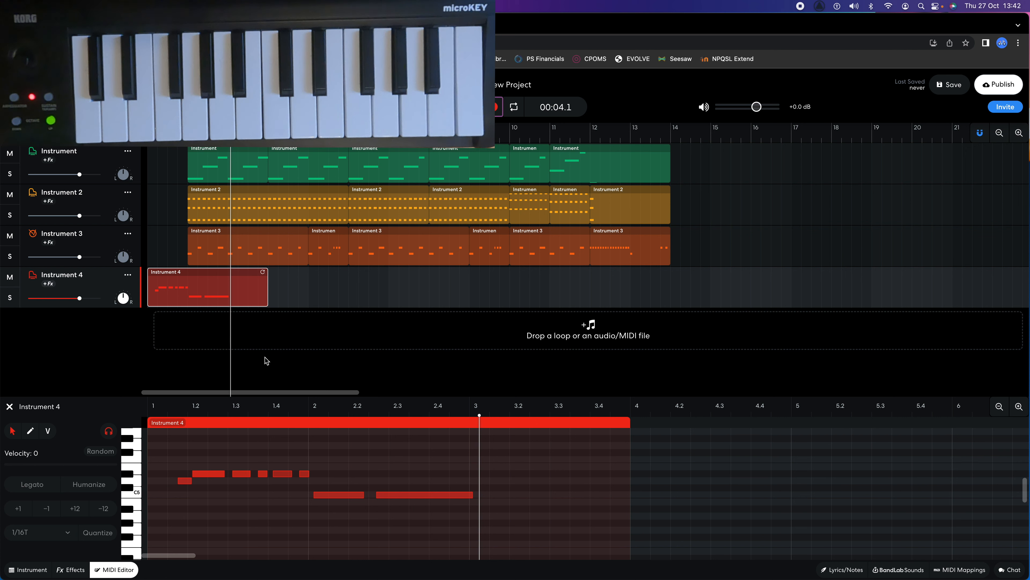
Check the Hound Dog melody slide for the notes of the next phrase and return to the project
{"action": "mouse_move", "coordinate": [133, 573]}
{"action": "left_click_drag", "start_coordinate": [406, 25], "coordinate": [406, 136]}
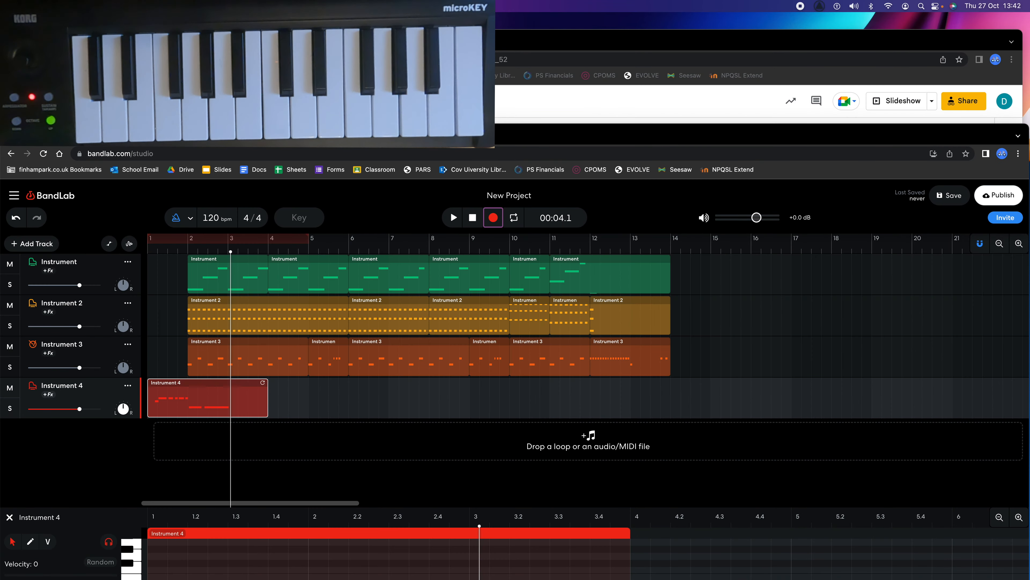
{"action": "left_click", "coordinate": [406, 86]}
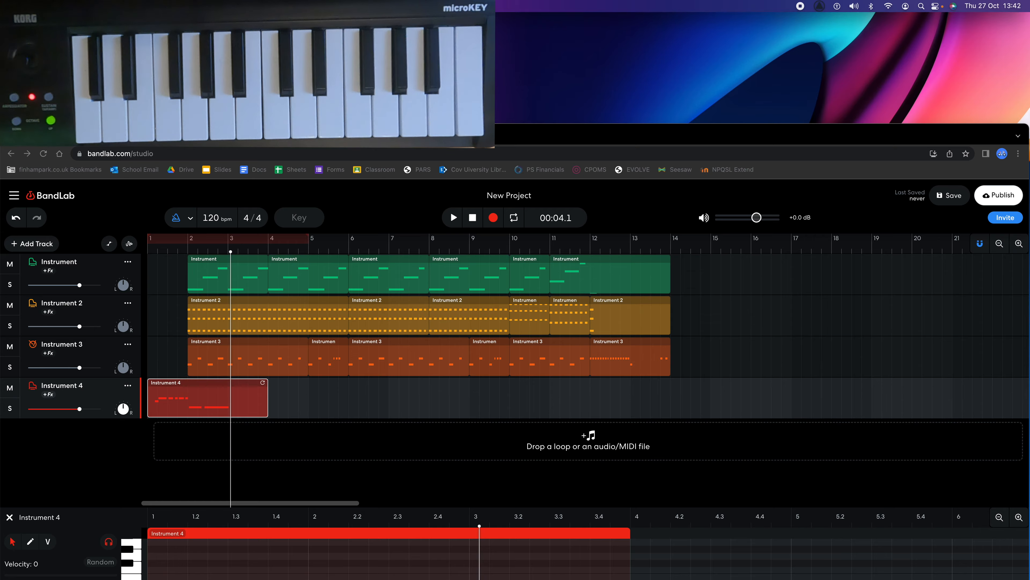
{"action": "key", "text": "ctrl+Up"}
{"action": "left_click", "coordinate": [324, 122]}
{"action": "left_click_drag", "start_coordinate": [324, 135], "coordinate": [323, 25]}
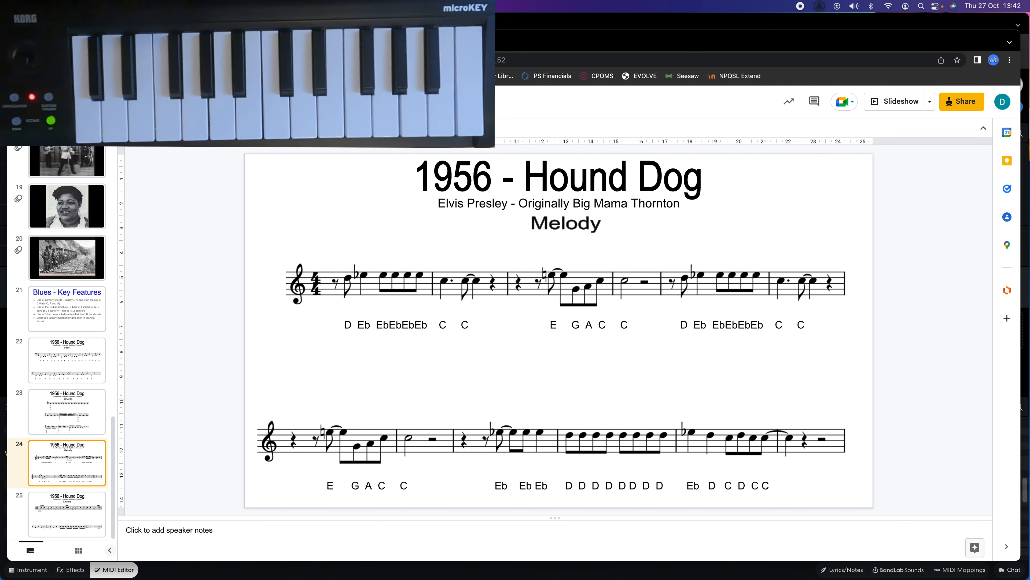
{"action": "left_click_drag", "start_coordinate": [467, 41], "coordinate": [466, 0]}
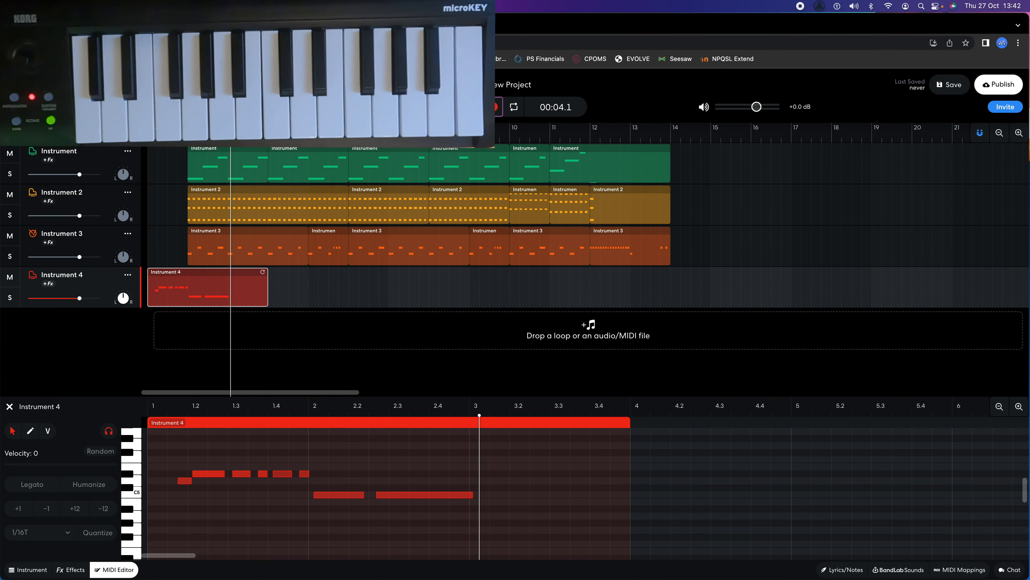
Record the second melody phrase, E G A C C, on the Instrument 4 track from the start of bar 3
{"action": "left_click", "coordinate": [229, 132]}
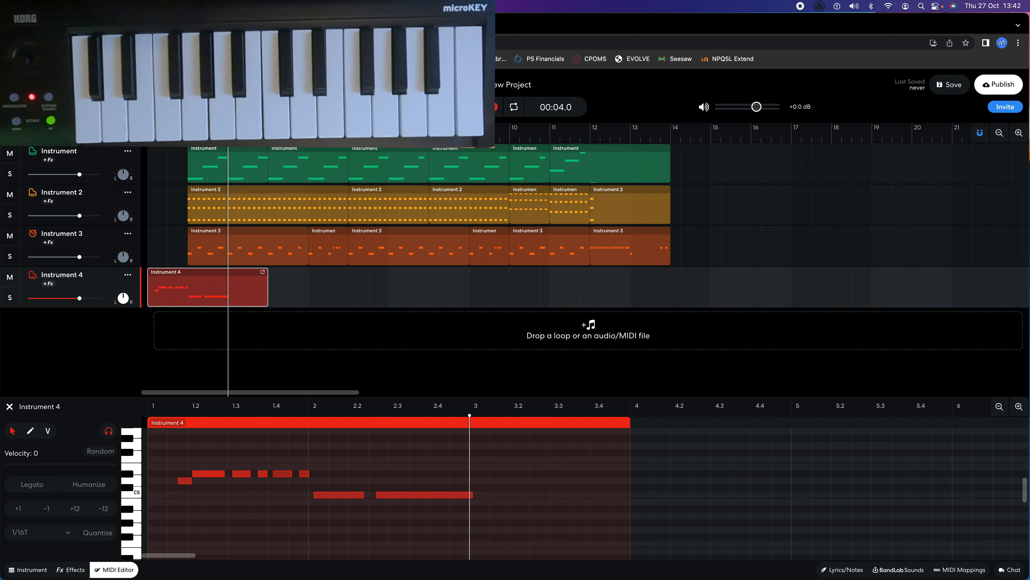
{"action": "left_click", "coordinate": [495, 115]}
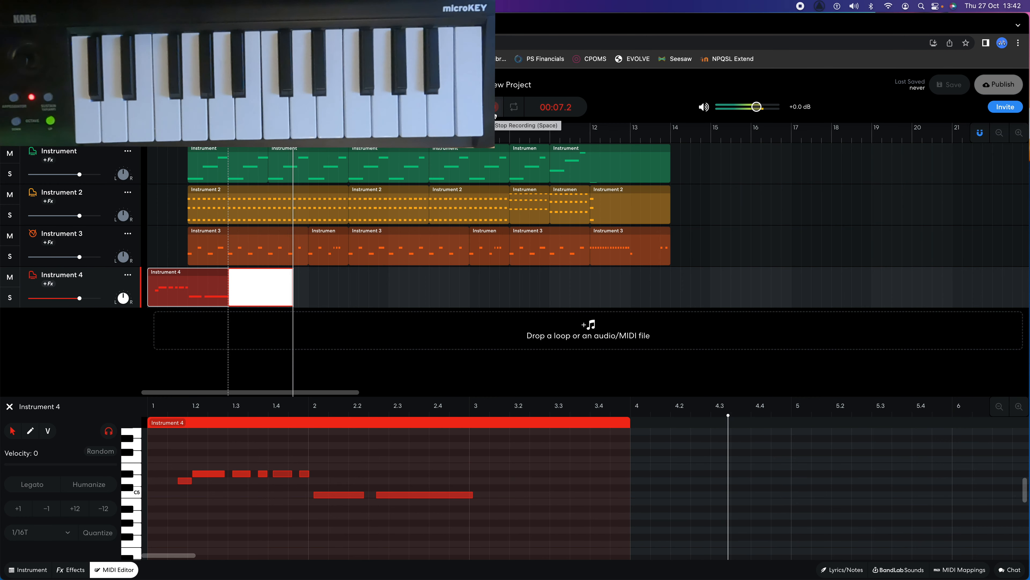
{"action": "left_click", "coordinate": [496, 115]}
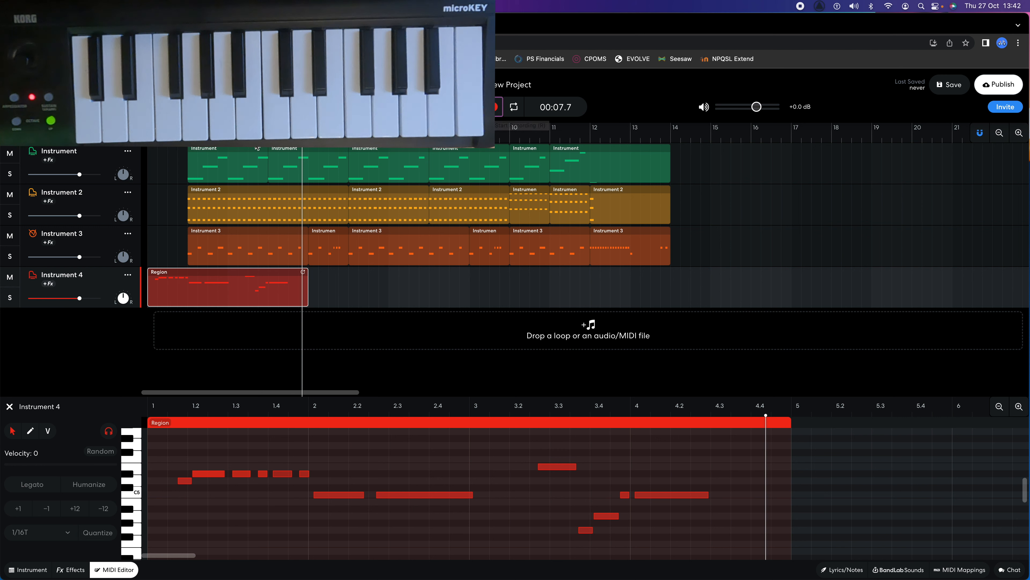
Play the arrangement to check the recorded melody phrases against the other tracks
{"action": "key", "text": "space"}
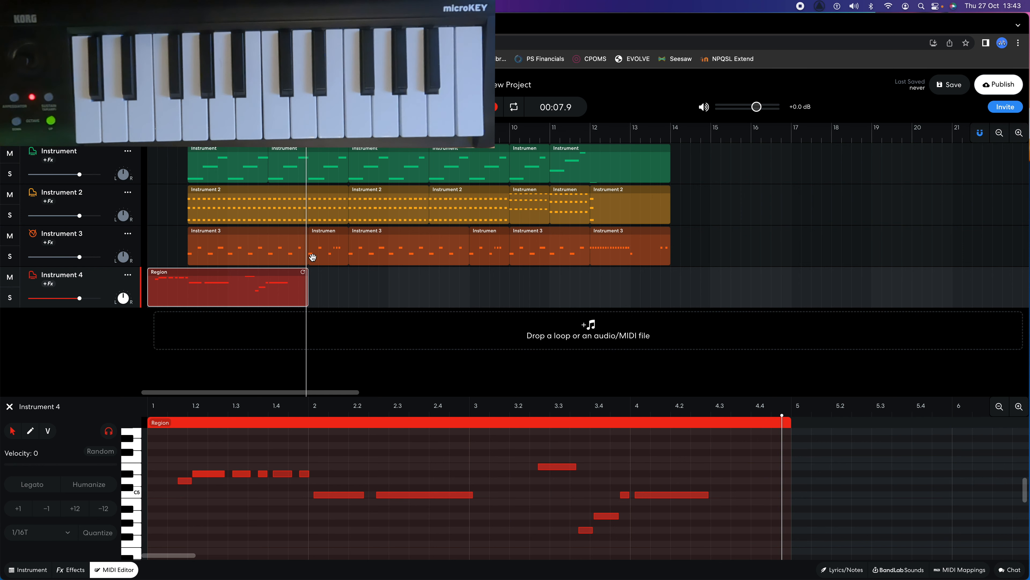
{"action": "left_click", "coordinate": [299, 192]}
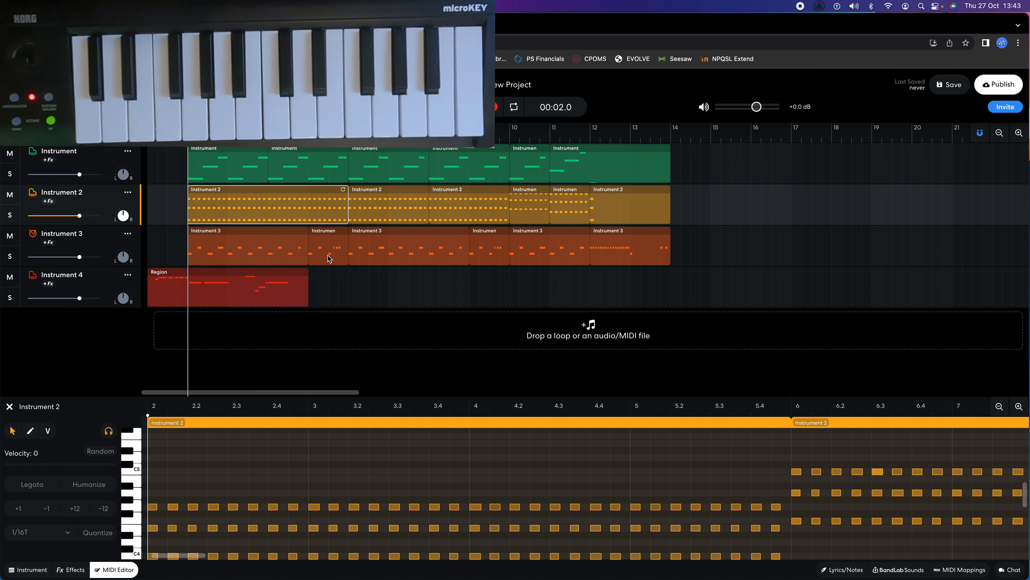
{"action": "key", "text": "space"}
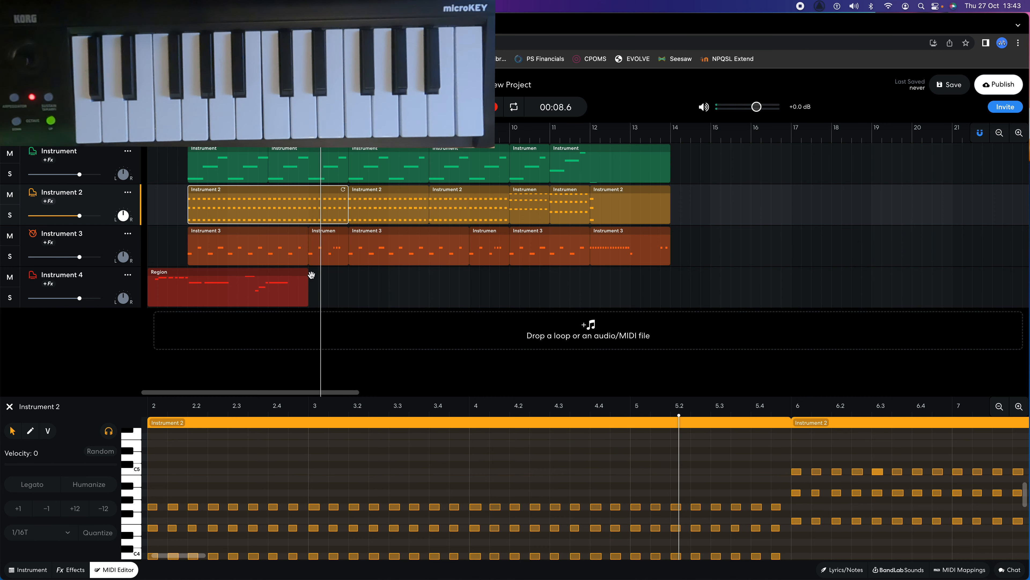
Delete the stray low note near the end of bar 4 in the Instrument 4 melody region
{"action": "left_click", "coordinate": [280, 280]}
{"action": "key", "text": "space"}
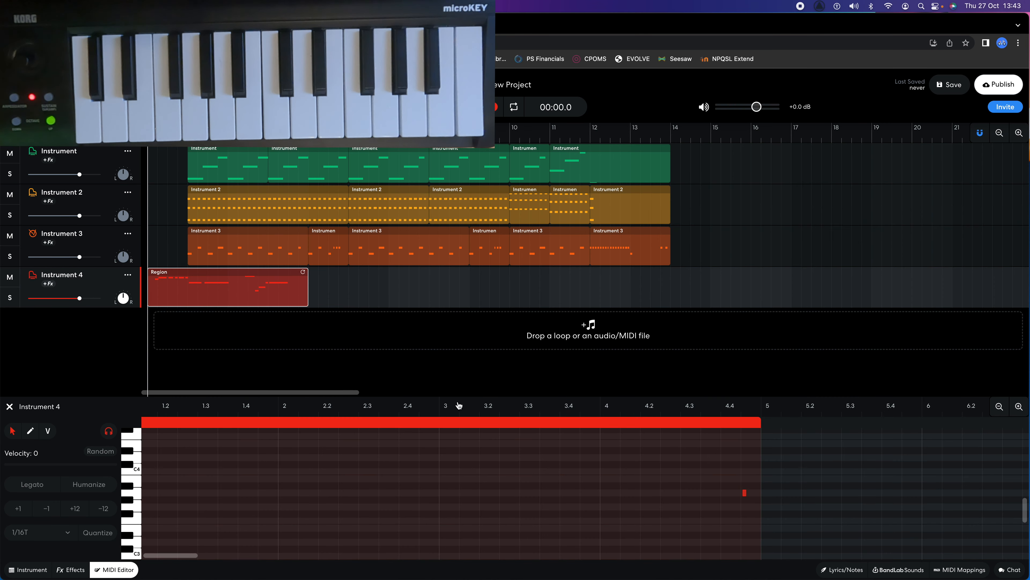
{"action": "scroll", "coordinate": [617, 473], "scroll_direction": "down", "scroll_amount": 3}
{"action": "scroll", "coordinate": [617, 473], "scroll_direction": "right", "scroll_amount": 3}
{"action": "scroll", "coordinate": [617, 473], "scroll_direction": "up", "scroll_amount": 5}
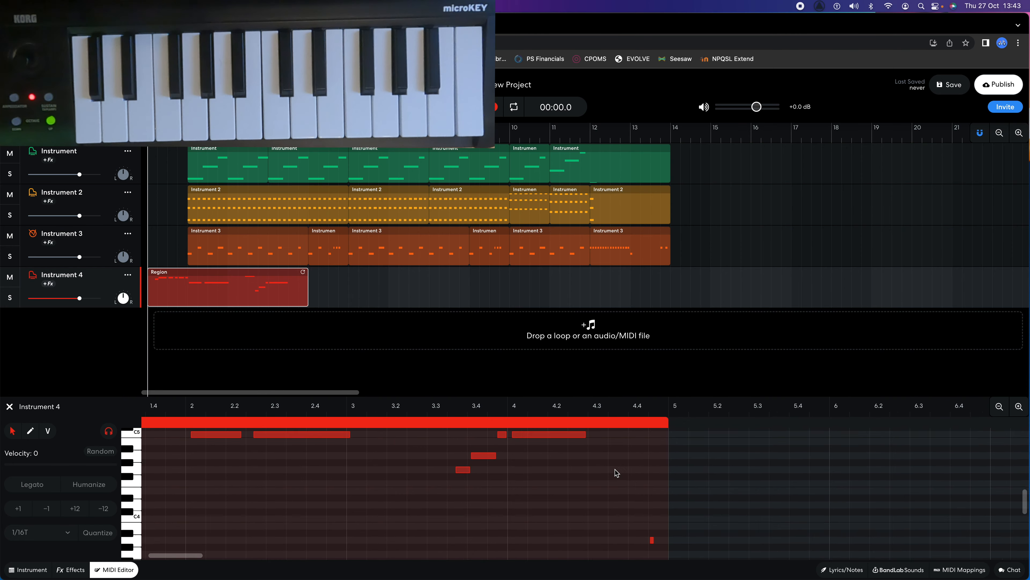
{"action": "scroll", "coordinate": [617, 473], "scroll_direction": "down", "scroll_amount": 3}
{"action": "scroll", "coordinate": [616, 474], "scroll_direction": "left", "scroll_amount": 1}
{"action": "left_click", "coordinate": [652, 522]}
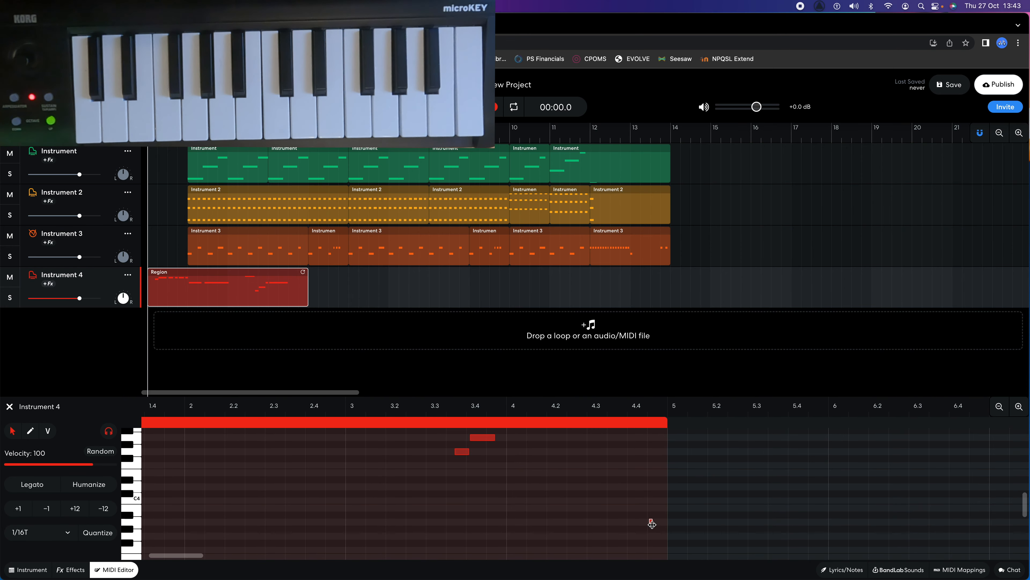
{"action": "key", "text": "BackSpace"}
{"action": "scroll", "coordinate": [574, 471], "scroll_direction": "up", "scroll_amount": 3}
{"action": "scroll", "coordinate": [574, 471], "scroll_direction": "left", "scroll_amount": 2}
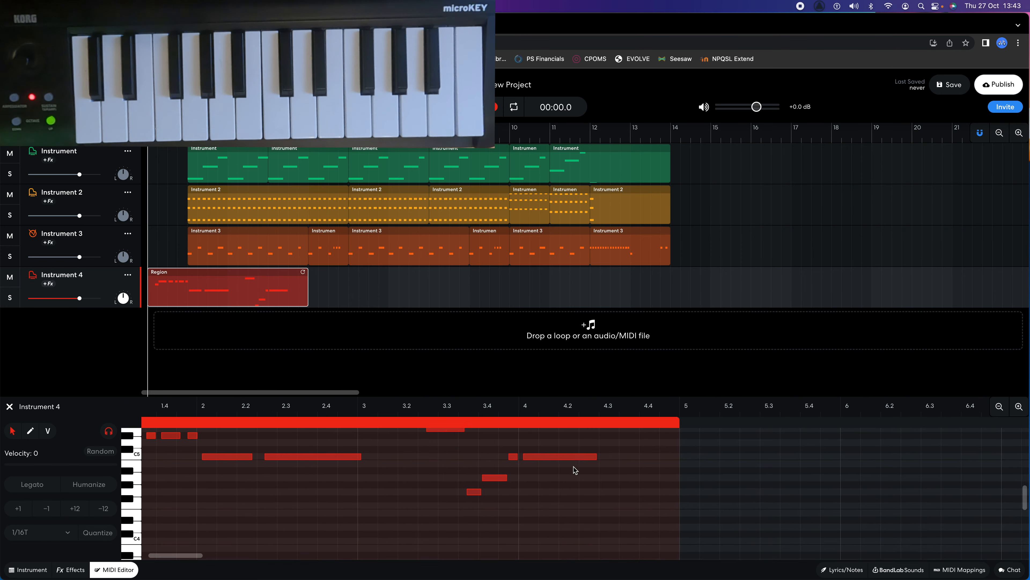
{"action": "scroll", "coordinate": [575, 470], "scroll_direction": "up", "scroll_amount": 2}
{"action": "scroll", "coordinate": [575, 470], "scroll_direction": "right", "scroll_amount": 2}
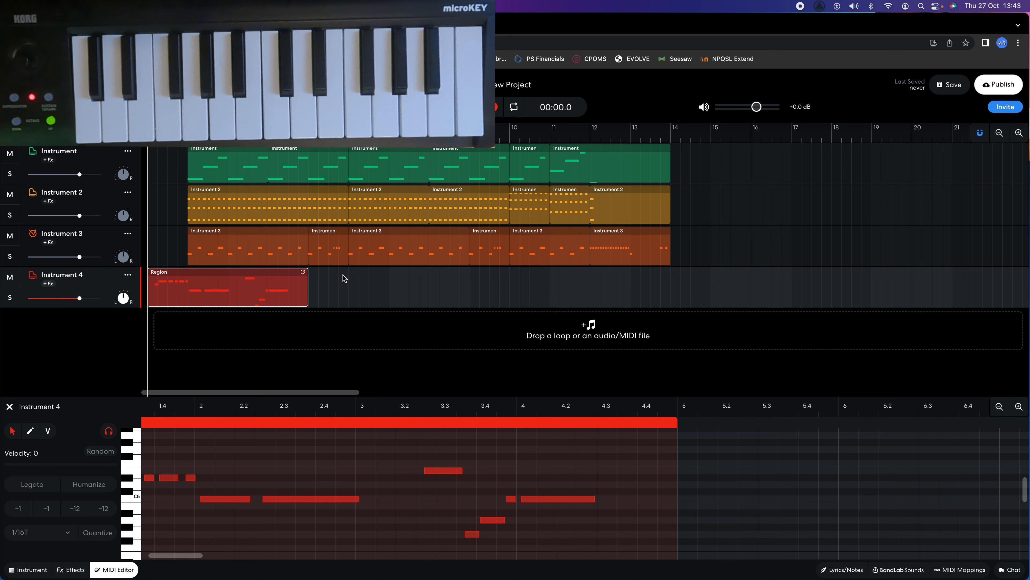
Copy the four-bar Instrument 4 melody region and paste it on the same track at the start of bar 5
{"action": "right_click", "coordinate": [231, 274]}
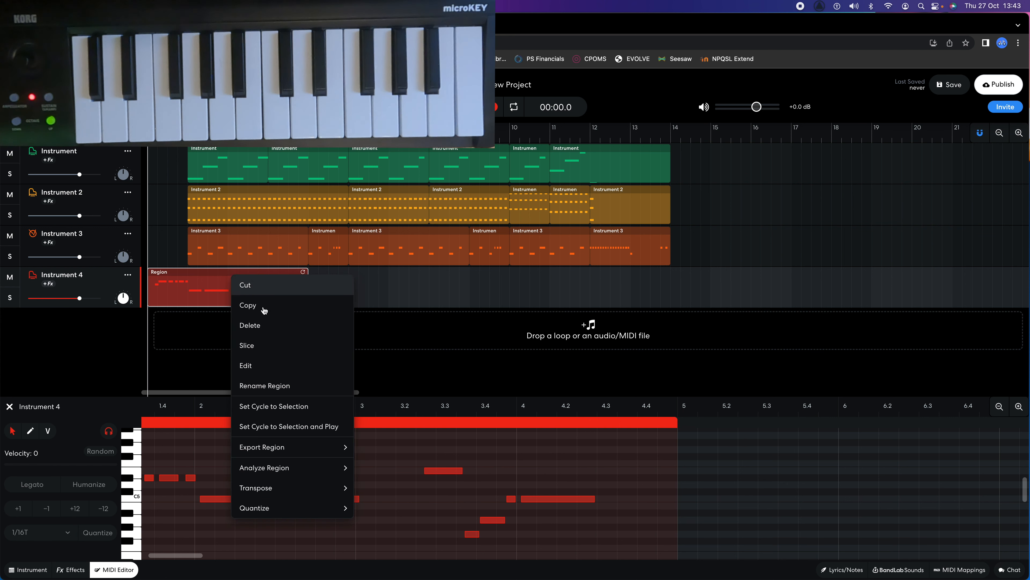
{"action": "left_click", "coordinate": [266, 306]}
{"action": "left_click", "coordinate": [308, 132]}
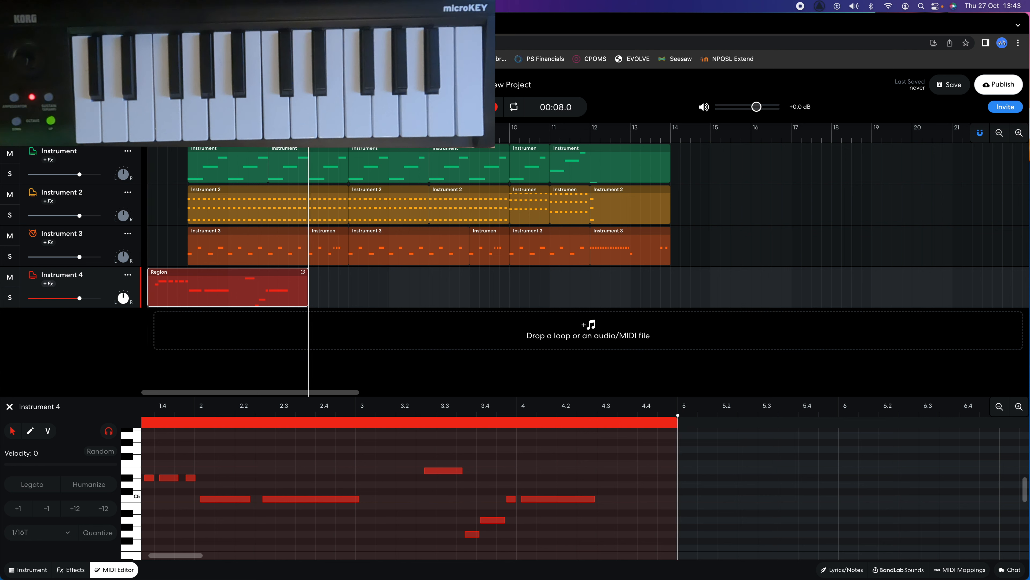
{"action": "right_click", "coordinate": [317, 293]}
{"action": "left_click", "coordinate": [330, 298]}
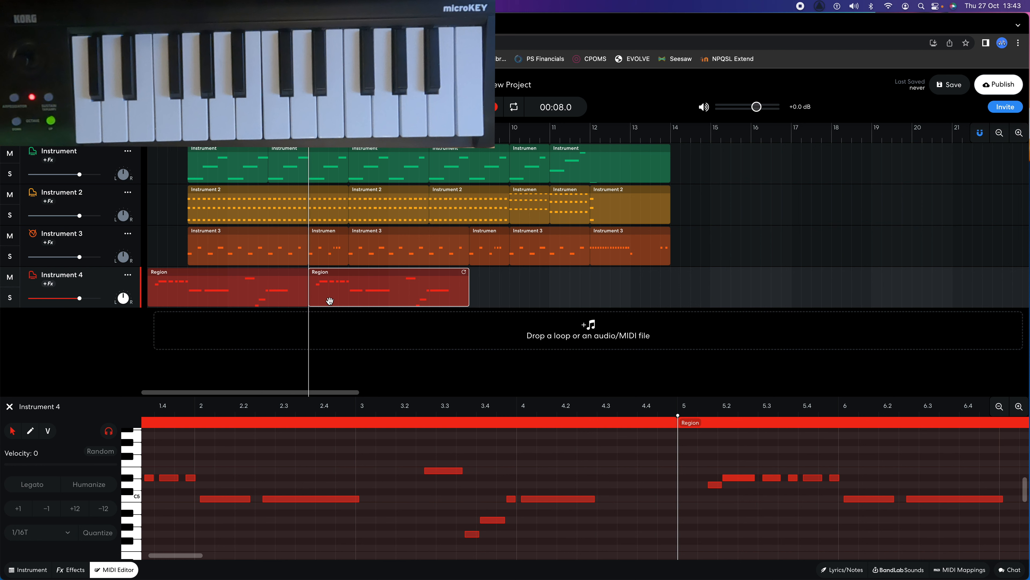
Play the arrangement from the beginning through the repeated melody, and place the playhead at the start of bar 9
{"action": "key", "text": "Return"}
{"action": "key", "text": "space"}
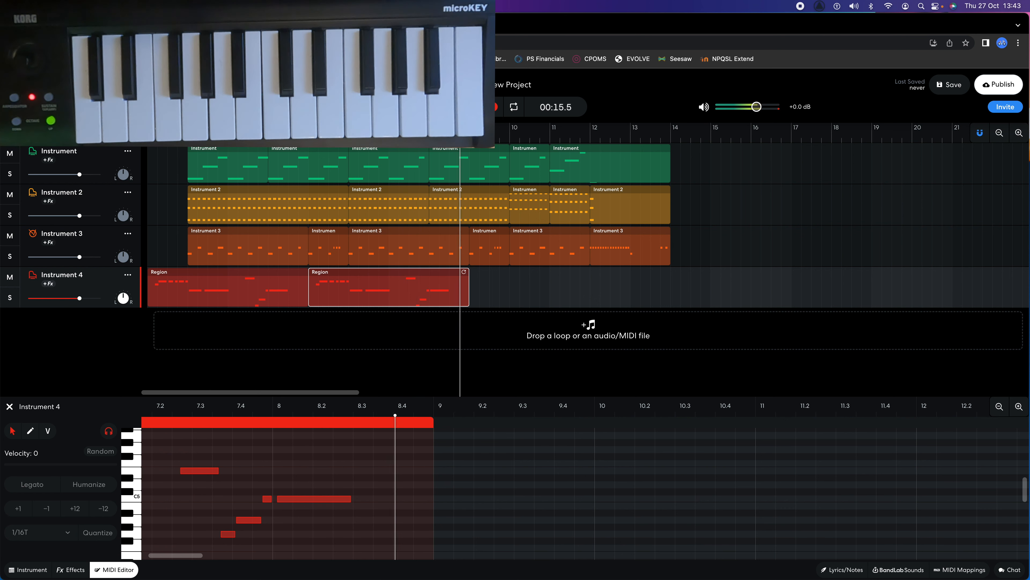
{"action": "key", "text": "space"}
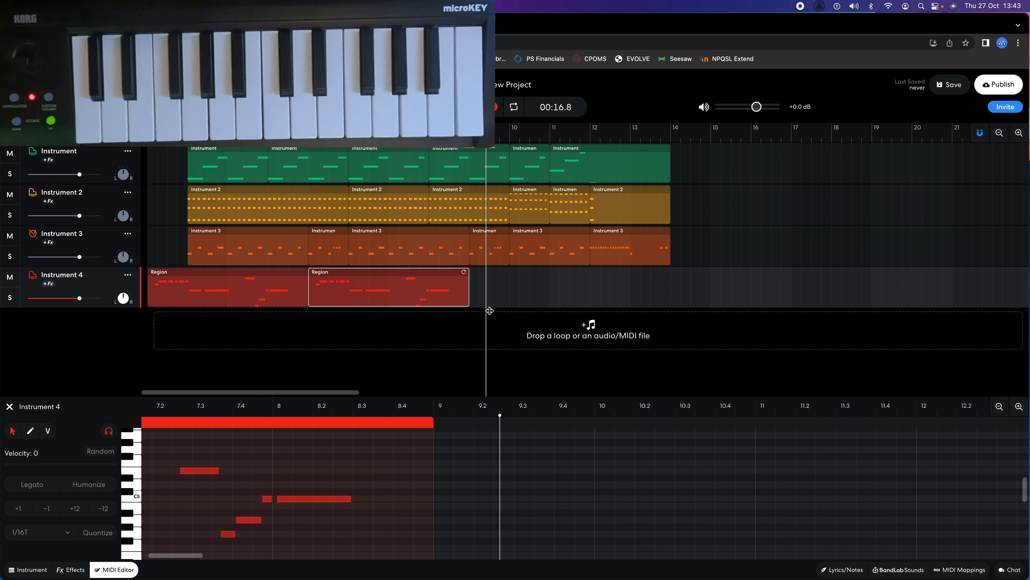
{"action": "left_click", "coordinate": [470, 133]}
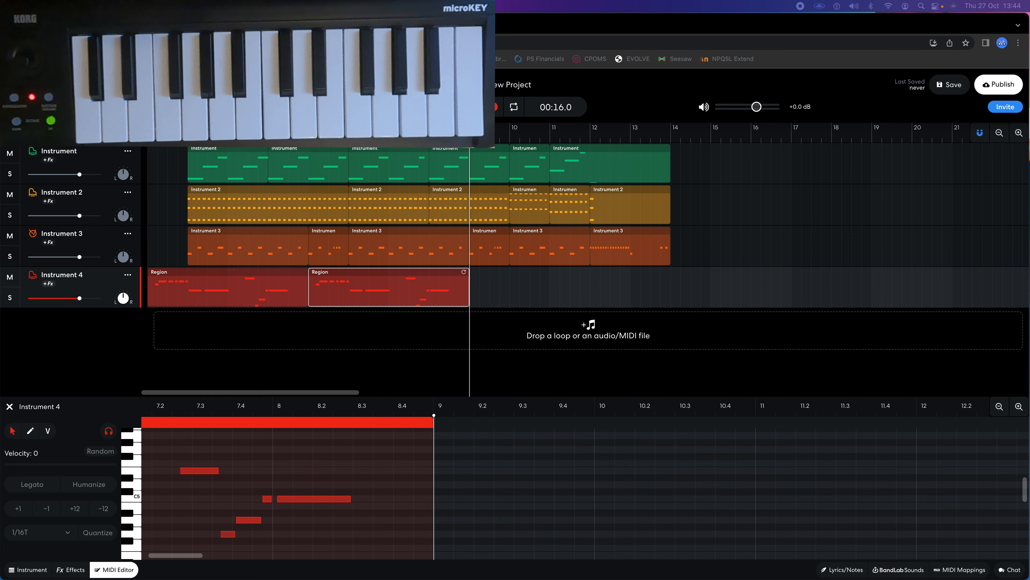
{"action": "left_click_drag", "start_coordinate": [458, 25], "coordinate": [458, 77]}
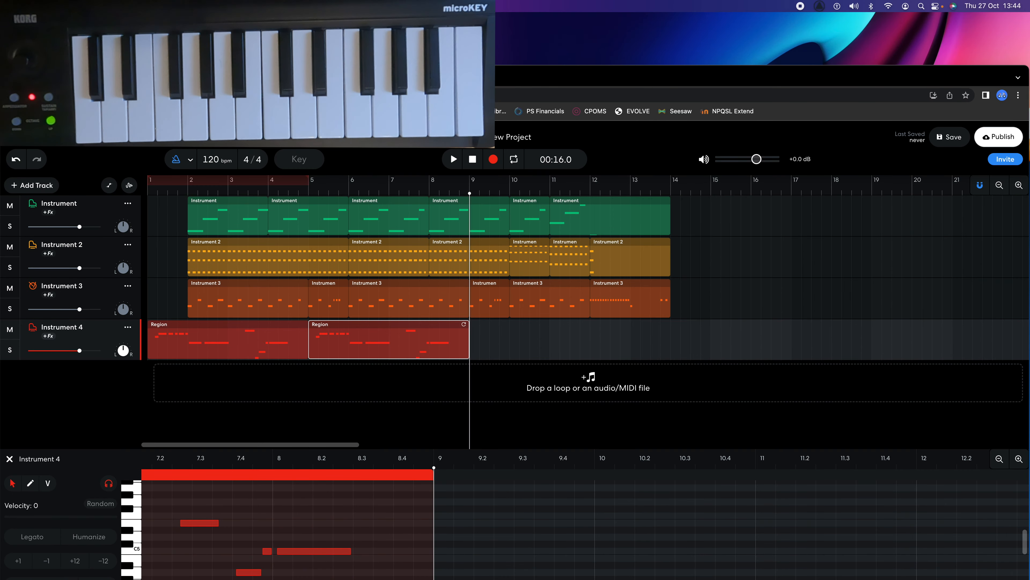
{"action": "left_click_drag", "start_coordinate": [368, 75], "coordinate": [368, 21]}
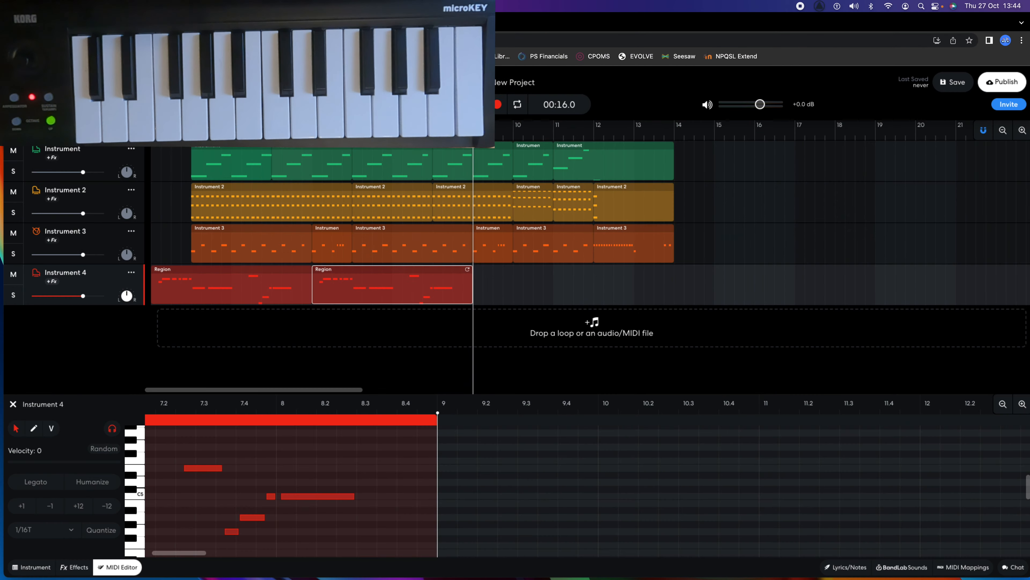
{"action": "left_click_drag", "start_coordinate": [368, 20], "coordinate": [367, 23]}
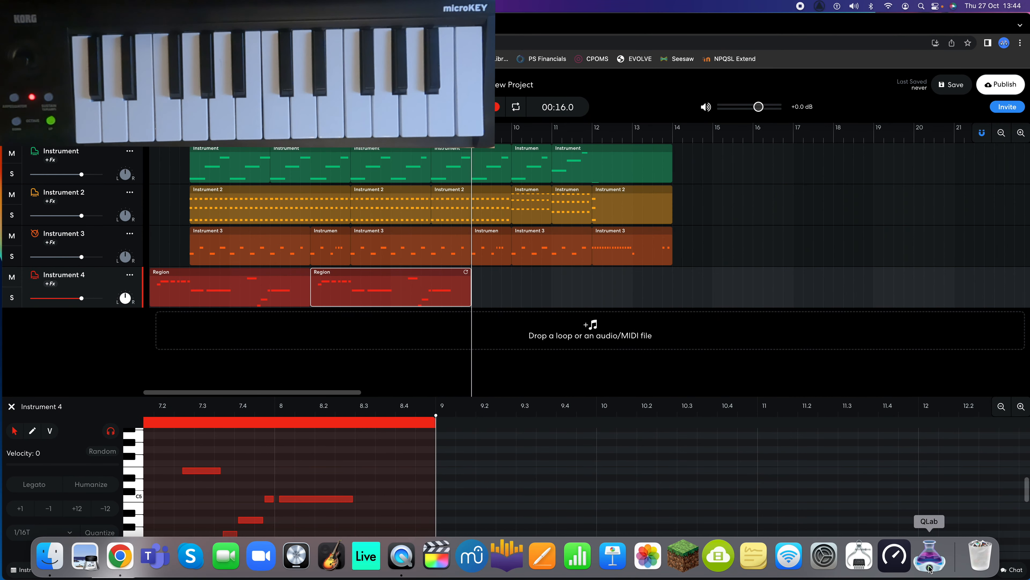
{"action": "mouse_move", "coordinate": [118, 559]}
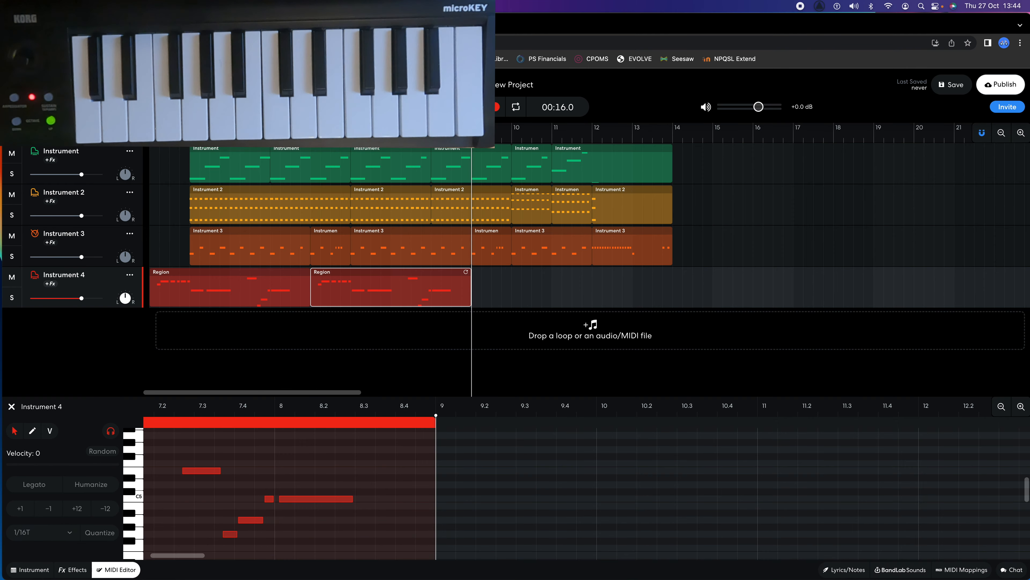
{"action": "left_click", "coordinate": [23, 25]}
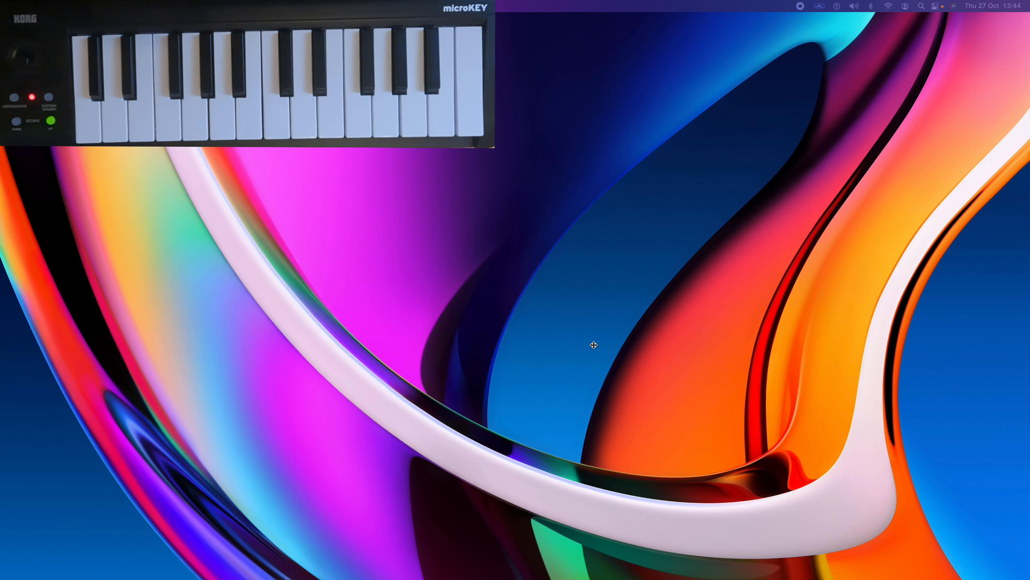
{"action": "left_click", "coordinate": [925, 548]}
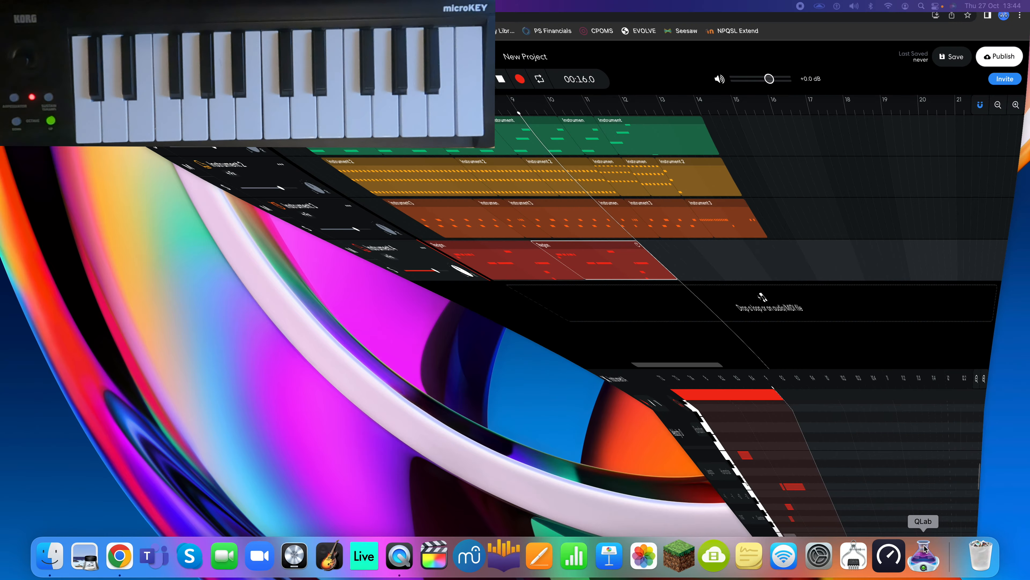
{"action": "mouse_move", "coordinate": [324, 24]}
{"action": "left_mouse_down"}
{"action": "mouse_move", "coordinate": [285, 25]}
{"action": "mouse_move", "coordinate": [314, 24]}
{"action": "left_mouse_up"}
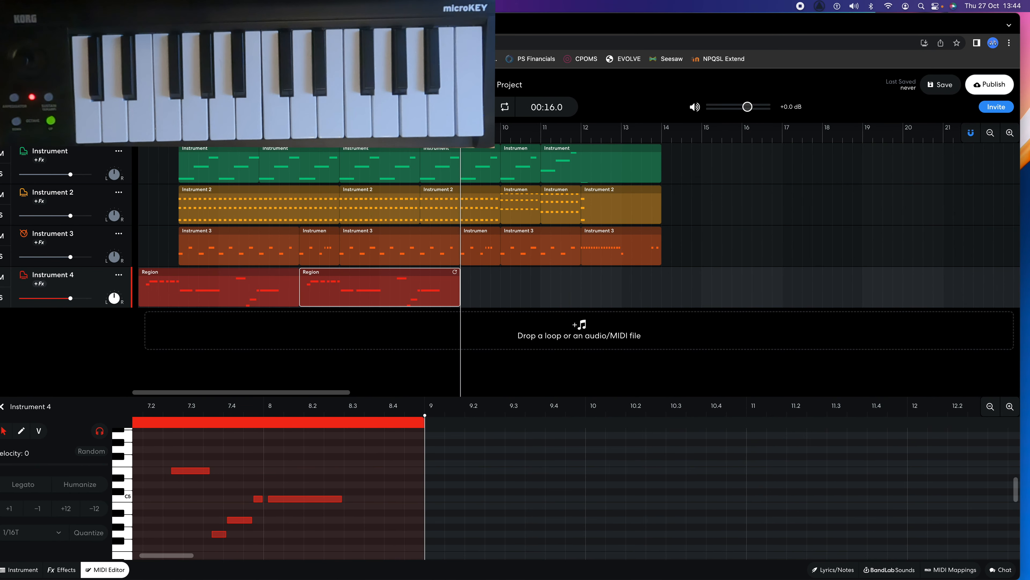
{"action": "left_click_drag", "start_coordinate": [313, 25], "coordinate": [333, 24]}
Open the 3.6 Timeline Resources presentation in a new Google Slides tab and display slide 24, the Hound Dog melody, to read its final phrase
{"action": "key", "text": "super+t"}
{"action": "left_click", "coordinate": [312, 59]}
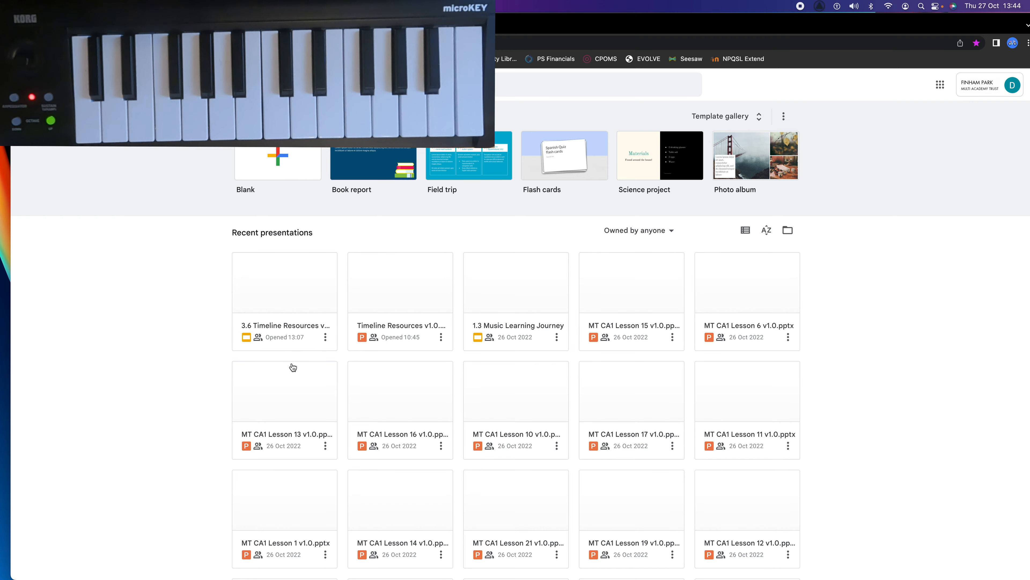
{"action": "left_click", "coordinate": [284, 282]}
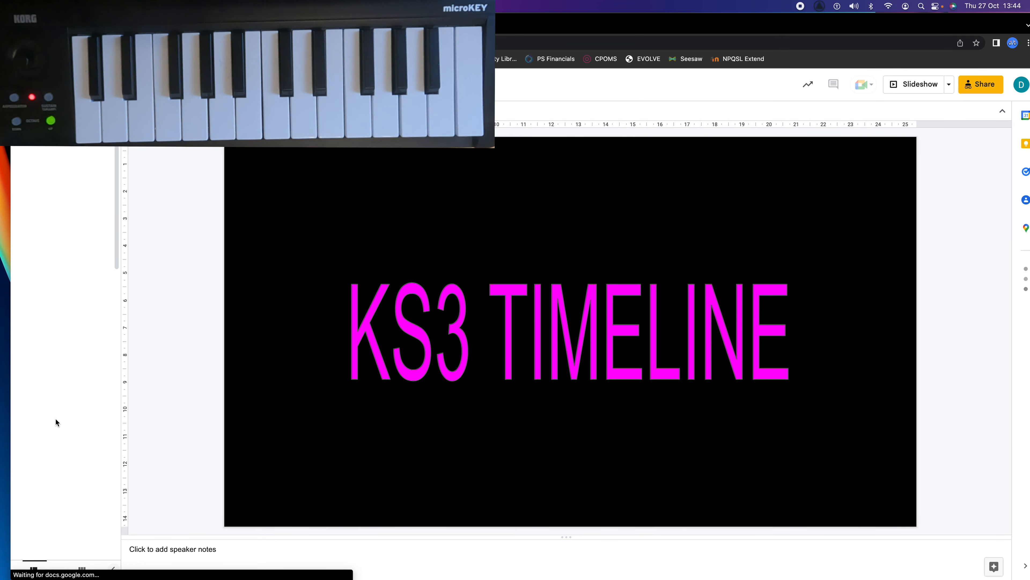
{"action": "scroll", "coordinate": [55, 419], "scroll_direction": "down", "scroll_amount": 20}
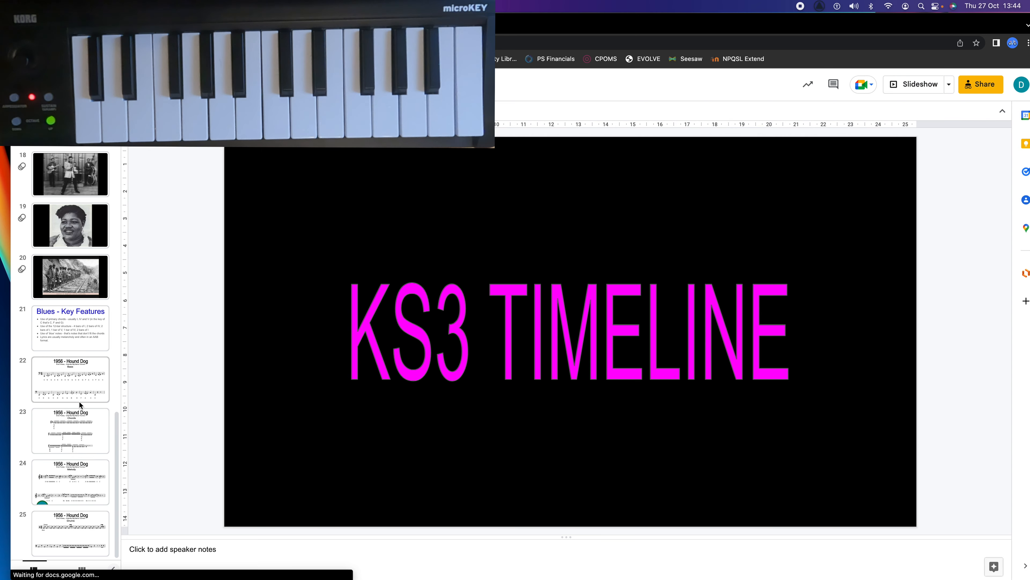
{"action": "left_click", "coordinate": [74, 495]}
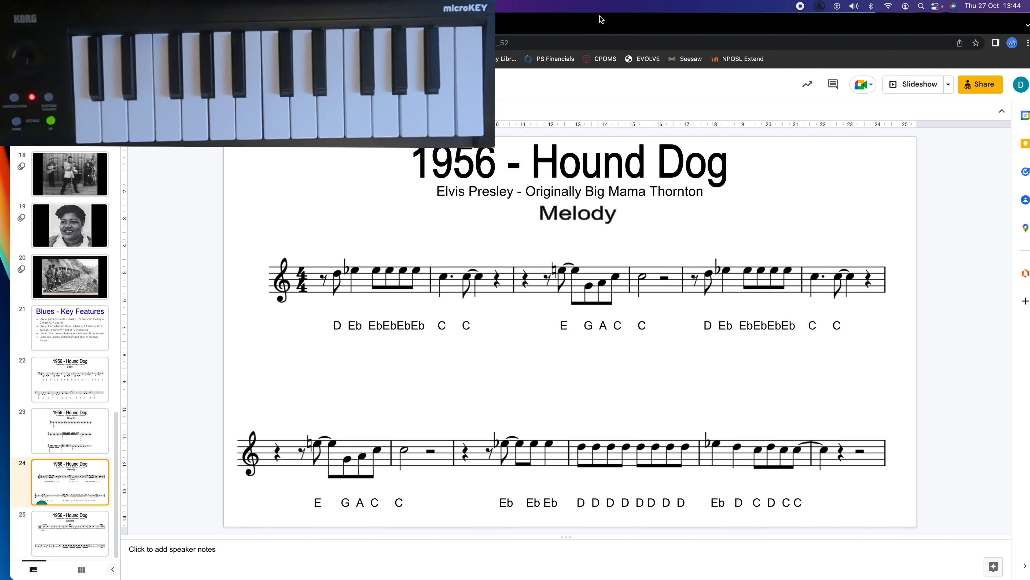
{"action": "left_click_drag", "start_coordinate": [602, 20], "coordinate": [590, 20]}
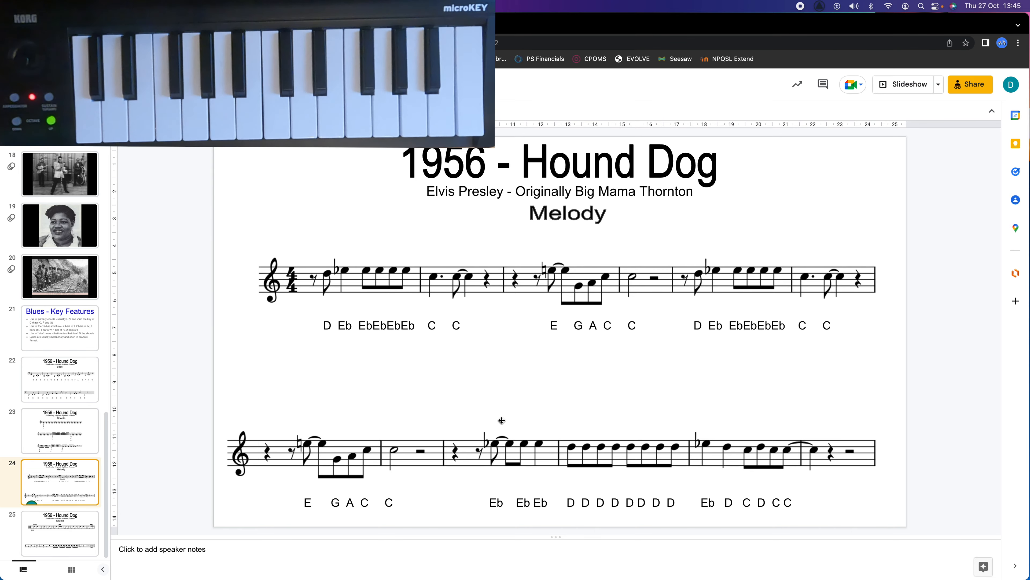
Return to the BandLab project and record the final melody phrase on the Instrument 4 track from bar 9 to the end of bar 13
{"action": "left_click_drag", "start_coordinate": [558, 27], "coordinate": [568, 0]}
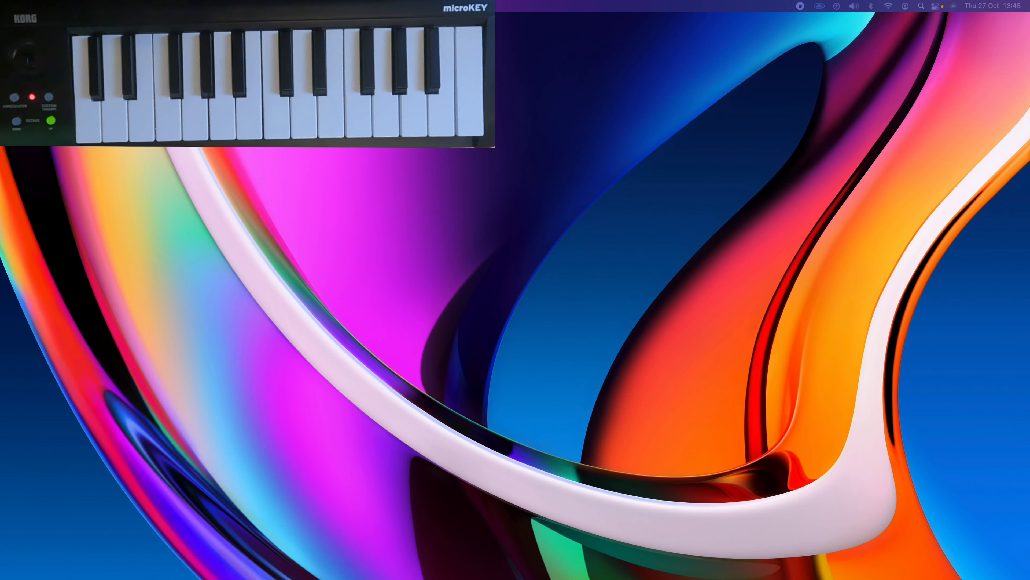
{"action": "left_click_drag", "start_coordinate": [484, 0], "coordinate": [464, 12]}
{"action": "key", "text": "ctrl+Tab"}
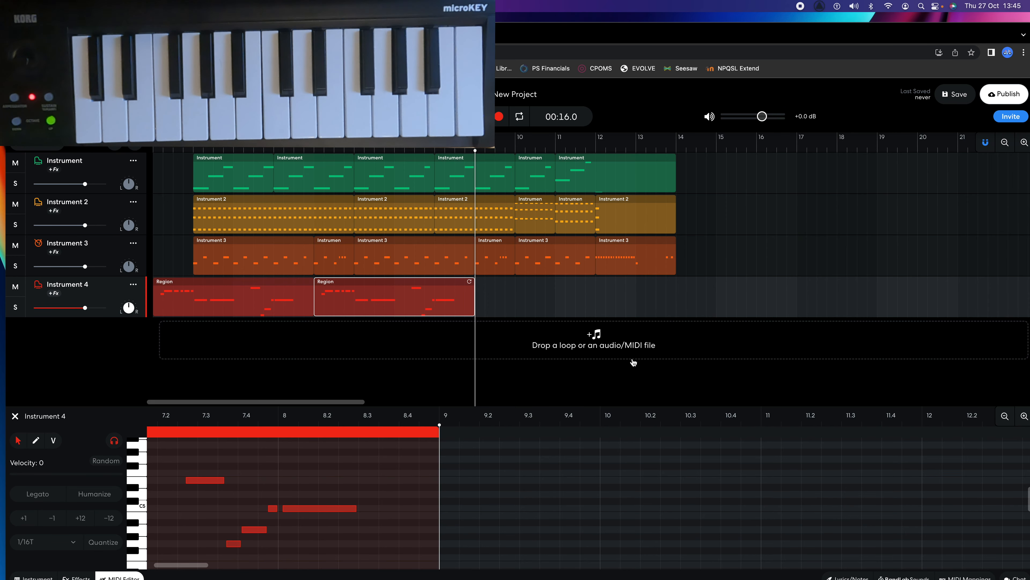
{"action": "left_click", "coordinate": [499, 116]}
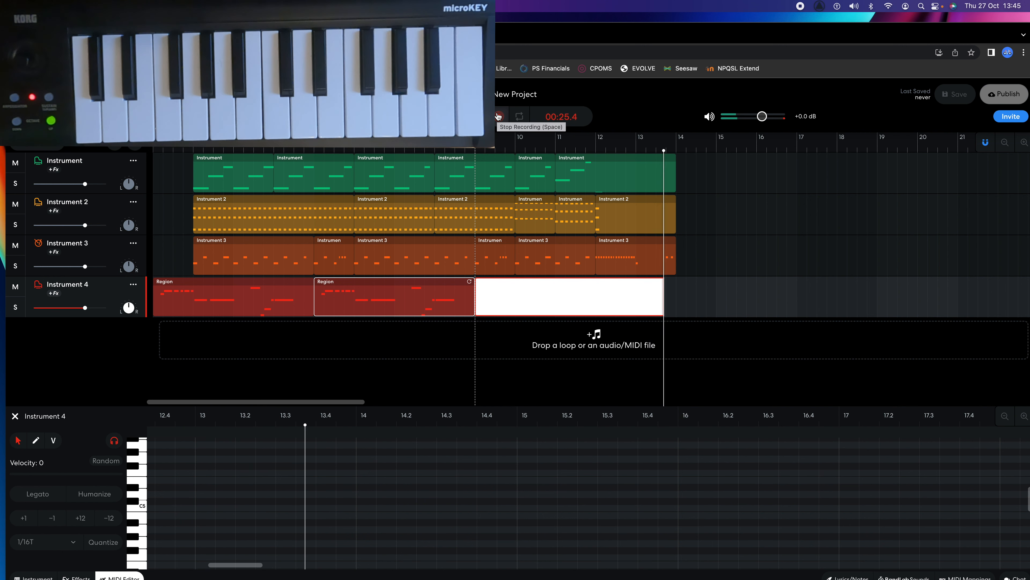
{"action": "left_click", "coordinate": [498, 116]}
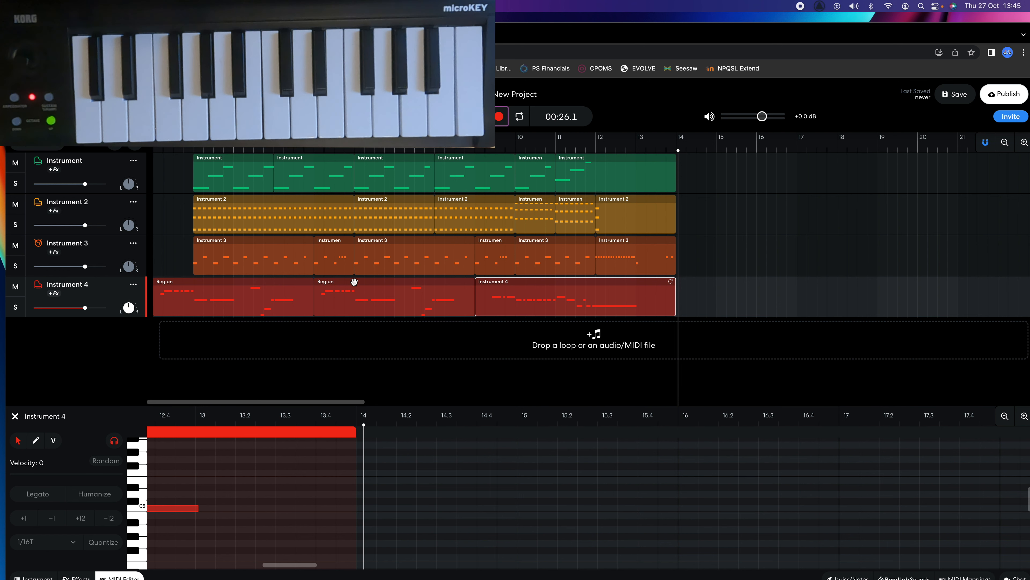
Play the arrangement from the beginning to check the complete melody against the other tracks
{"action": "scroll", "coordinate": [457, 230], "scroll_direction": "right", "scroll_amount": 2}
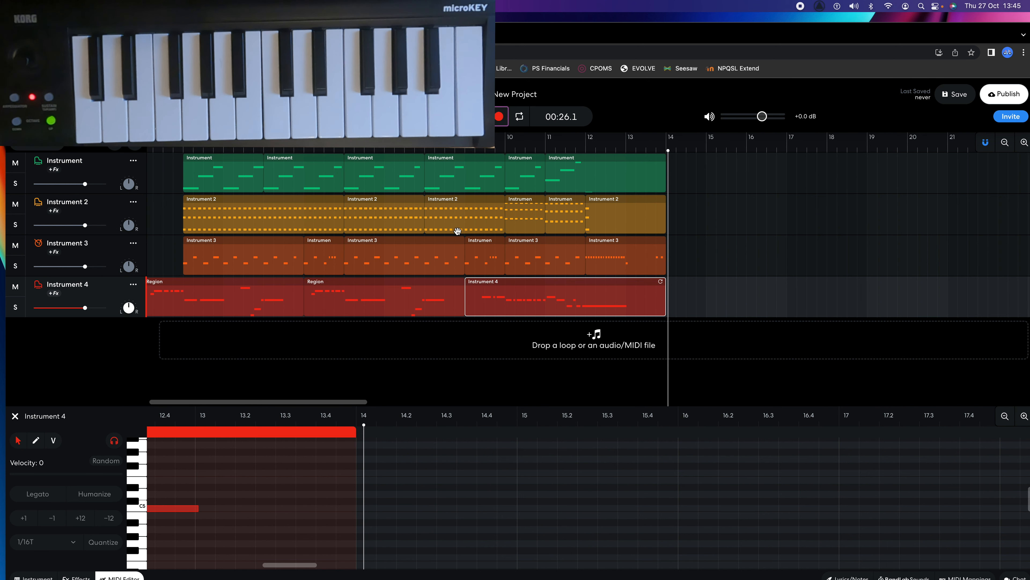
{"action": "key", "text": "Return"}
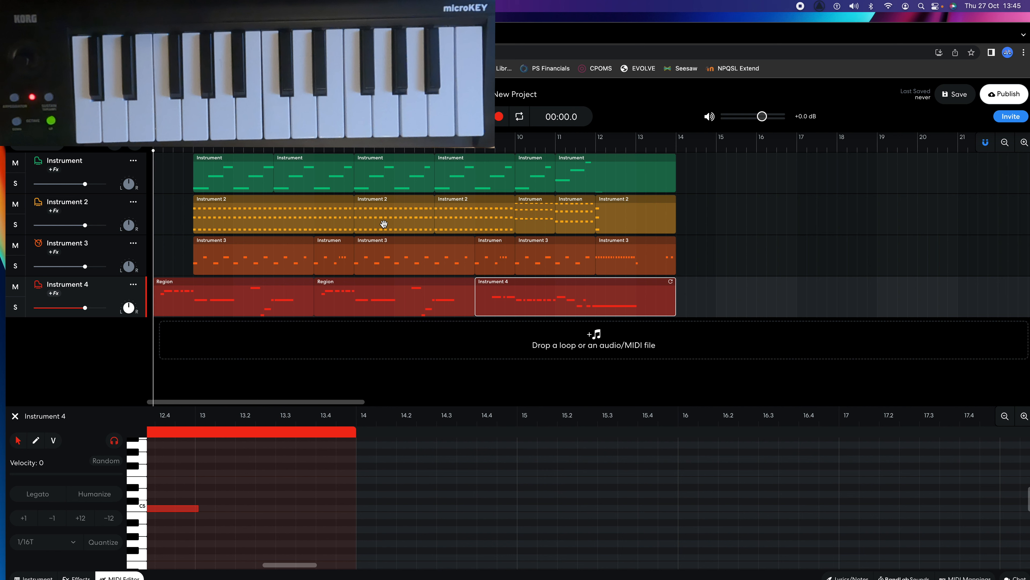
{"action": "left_click", "coordinate": [457, 150]}
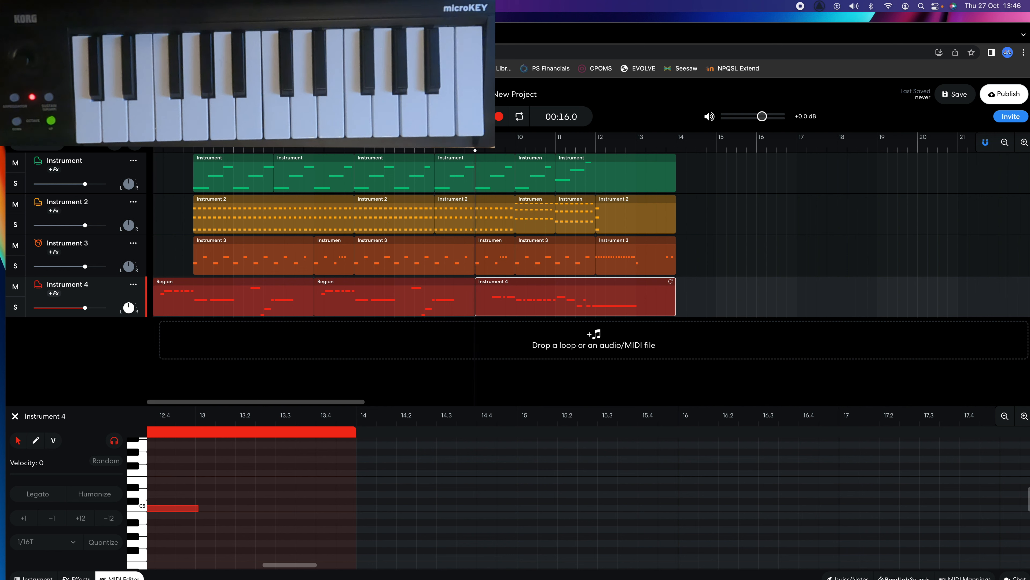
{"action": "key", "text": "Return"}
{"action": "key", "text": "space"}
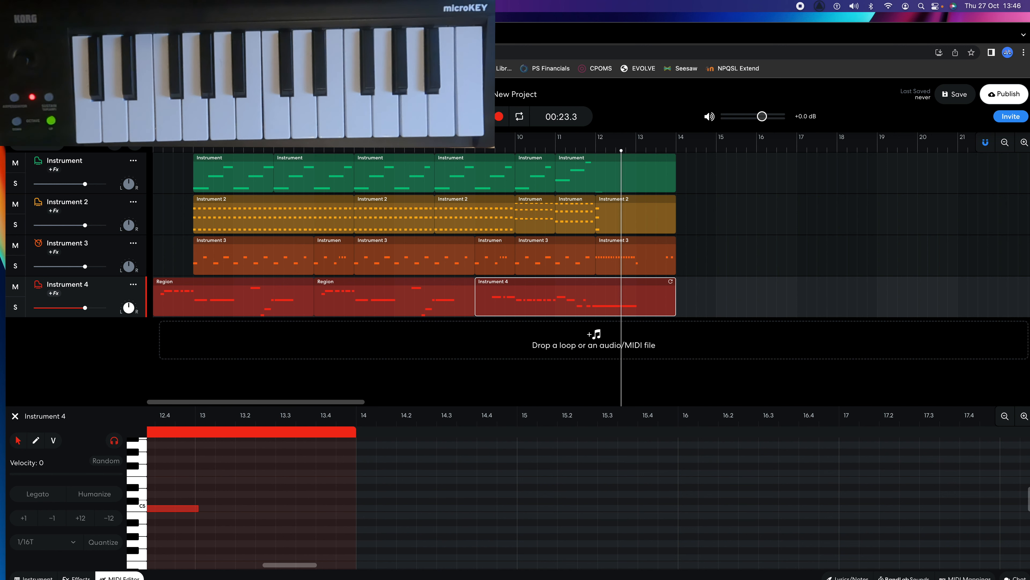
{"action": "left_click_drag", "start_coordinate": [406, 32], "coordinate": [400, 24]}
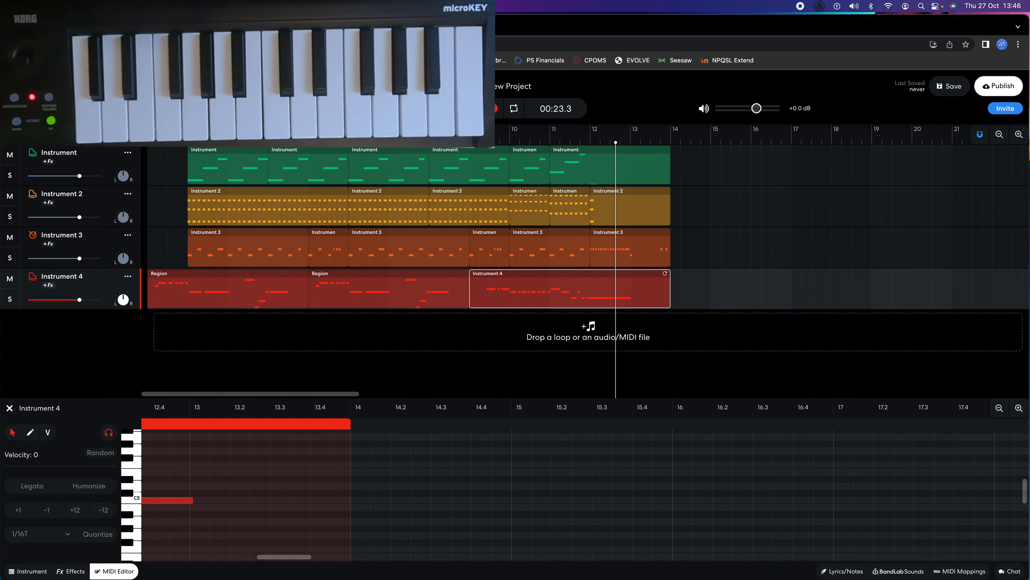